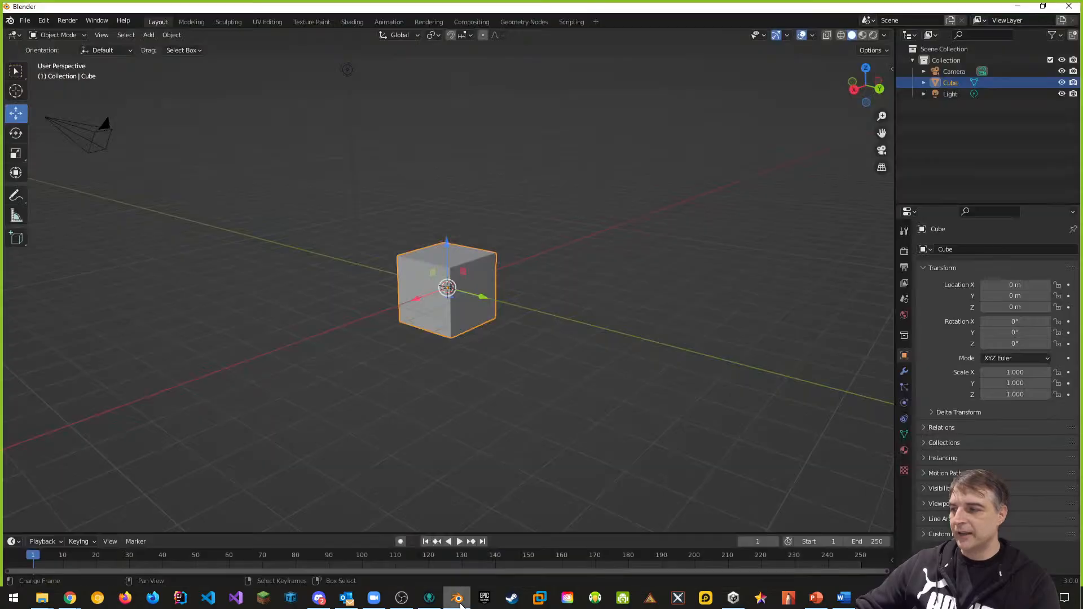
Step: Orbit and zoom the viewport around the default cube to a near-front view
mouse_move(635, 206)
middle_down()
mouse_move(641, 225)
mouse_move(666, 225)
mouse_move(649, 213)
middle_up()
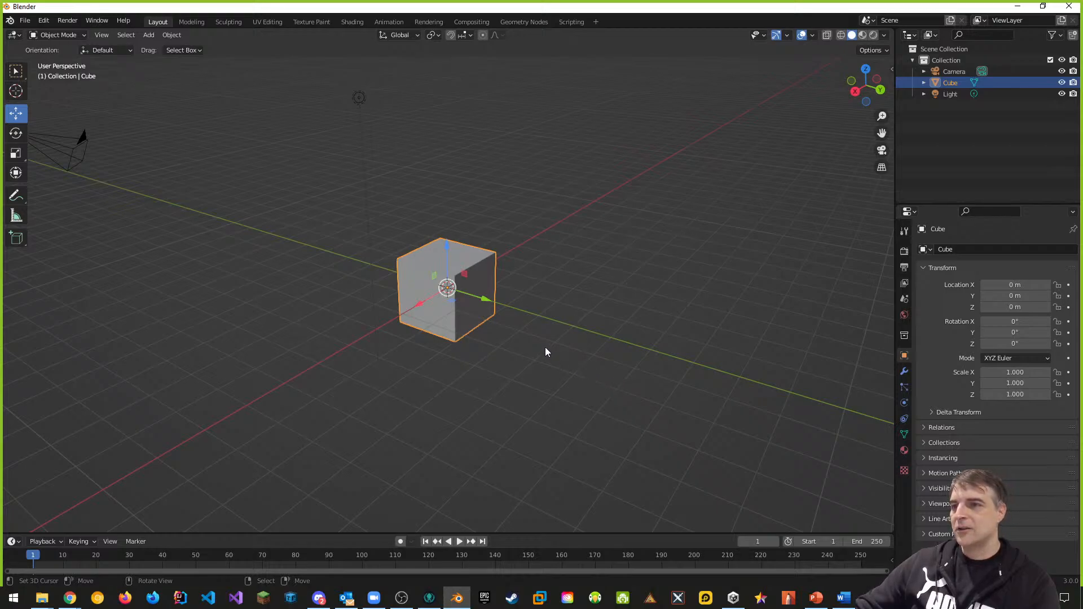
middle_drag(575, 312, 703, 325)
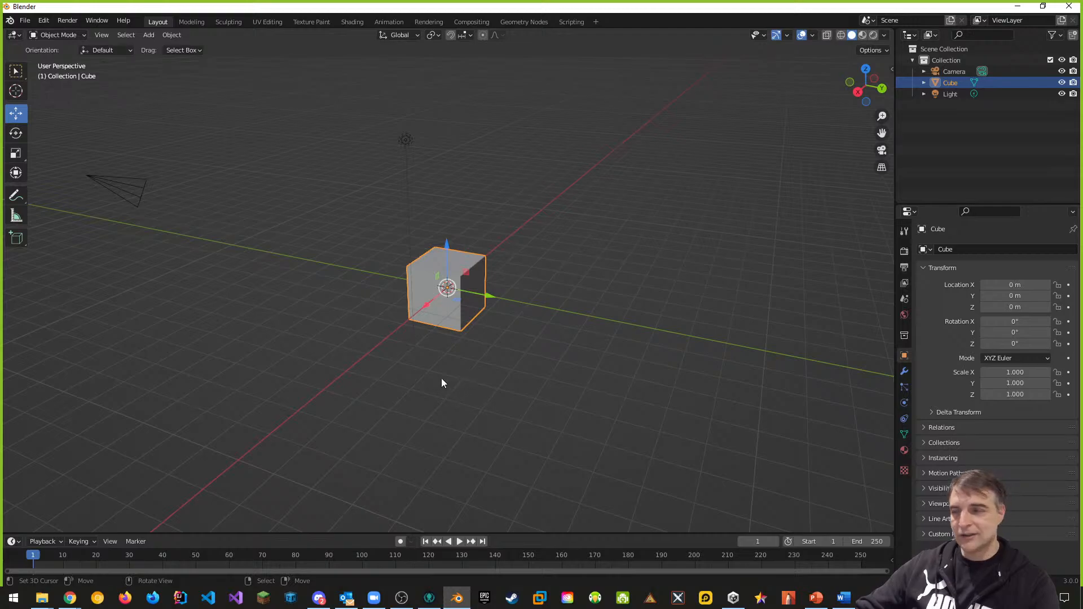
middle_drag(471, 362, 445, 366)
scroll(464, 252, up, 2)
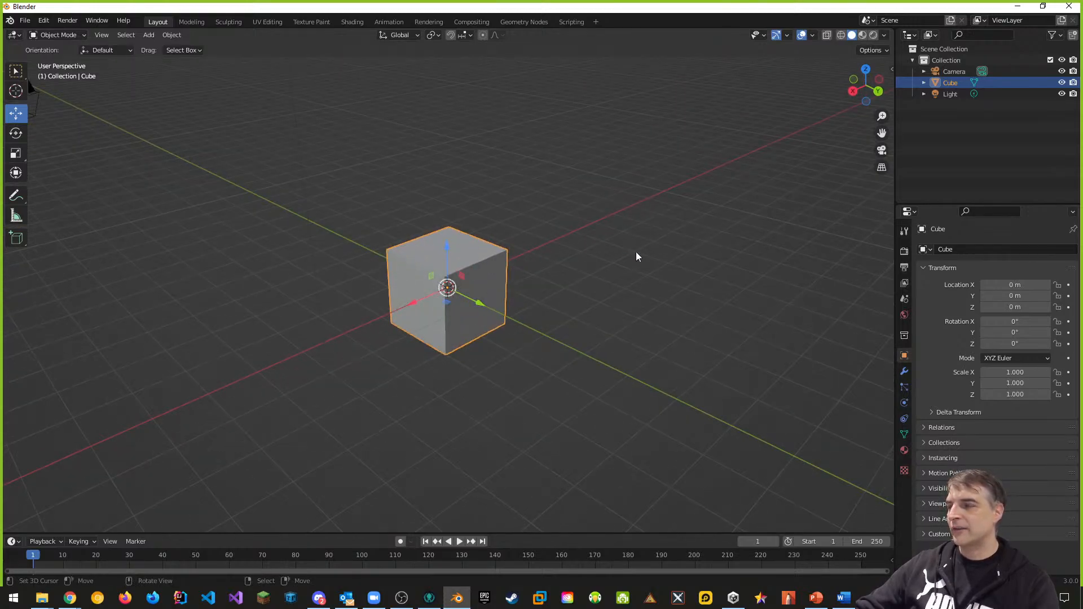
scroll(534, 297, down, 1)
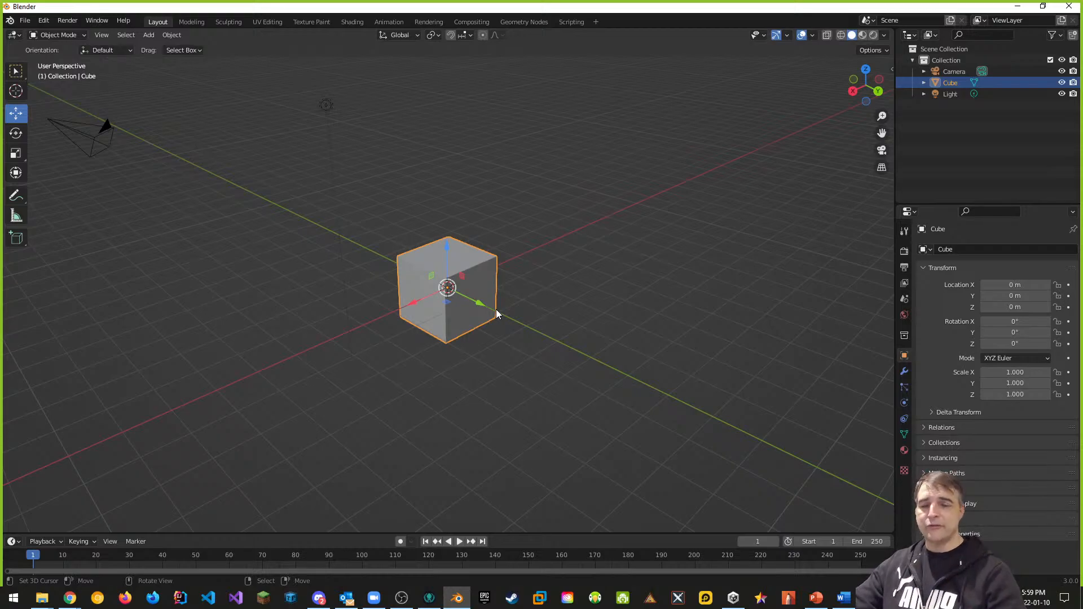
middle_drag(512, 320, 538, 317)
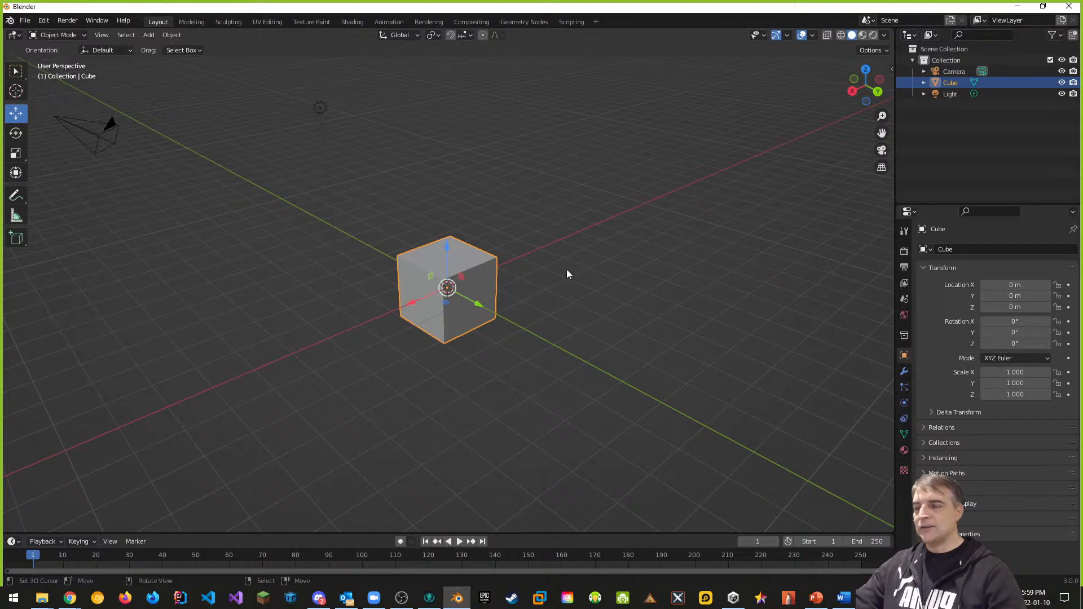
middle_drag(568, 304, 572, 331)
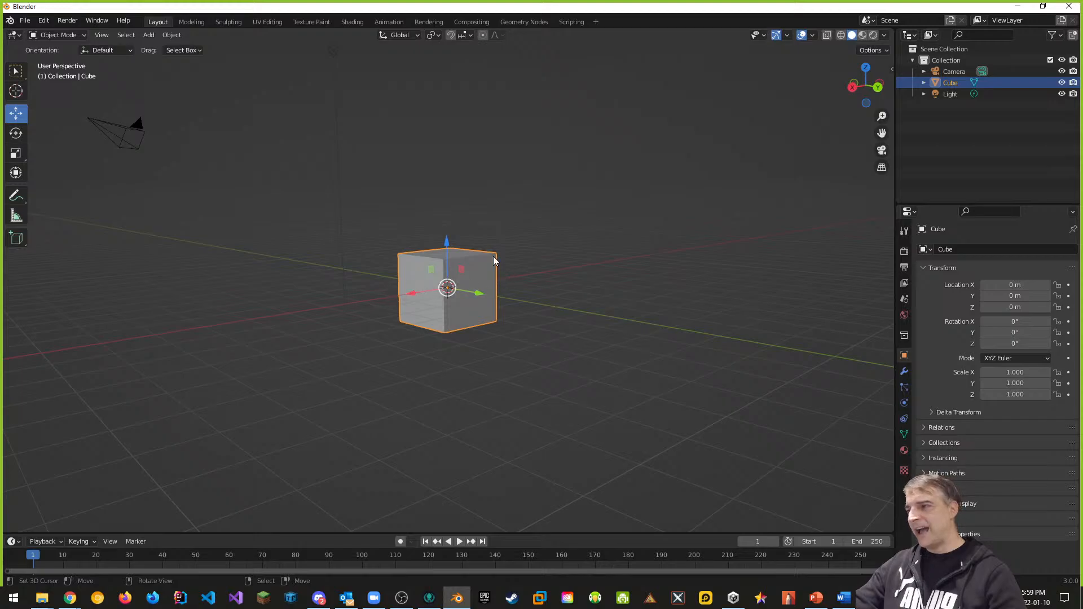
middle_drag(379, 281, 537, 333)
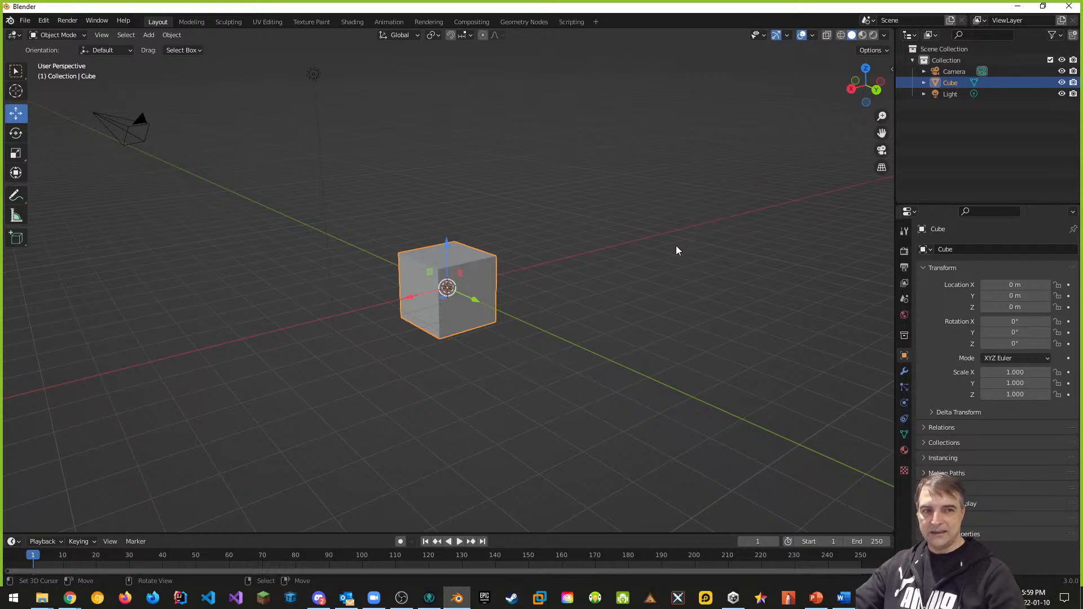
Step: Toggle the N sidebar and collapse and re-expand its Item Transform panel
key(n)
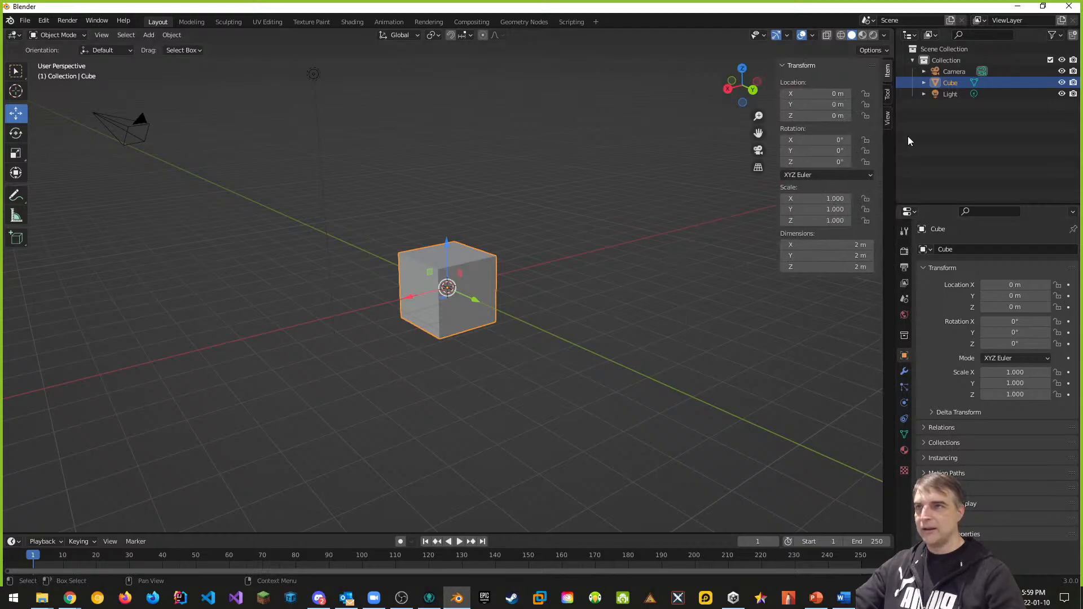
key(n)
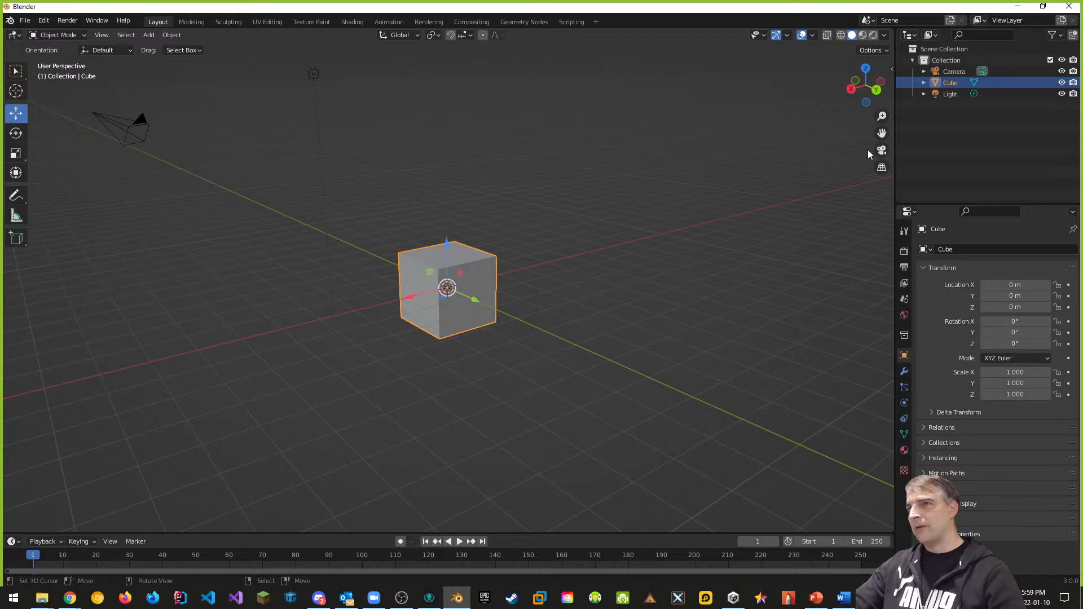
click(891, 68)
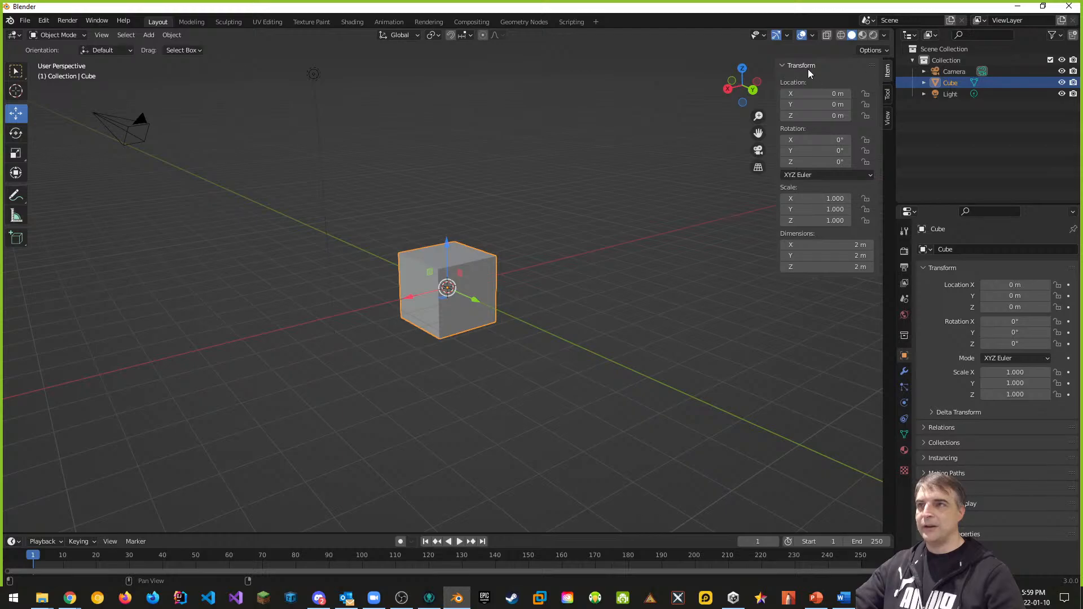
click(783, 67)
click(784, 66)
click(783, 66)
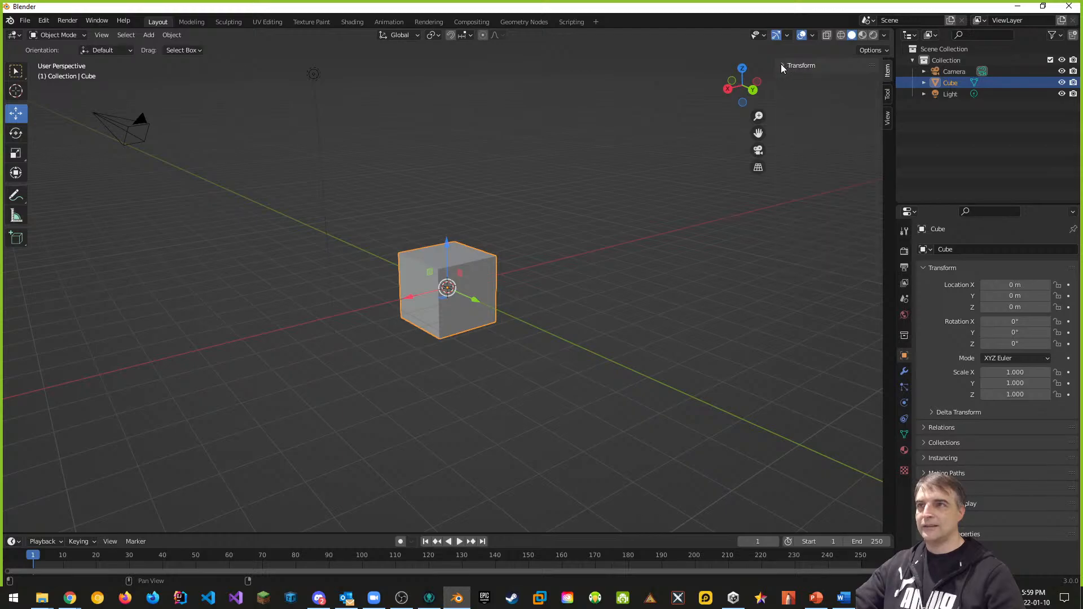
click(784, 66)
click(784, 66)
click(784, 66)
click(782, 65)
click(783, 66)
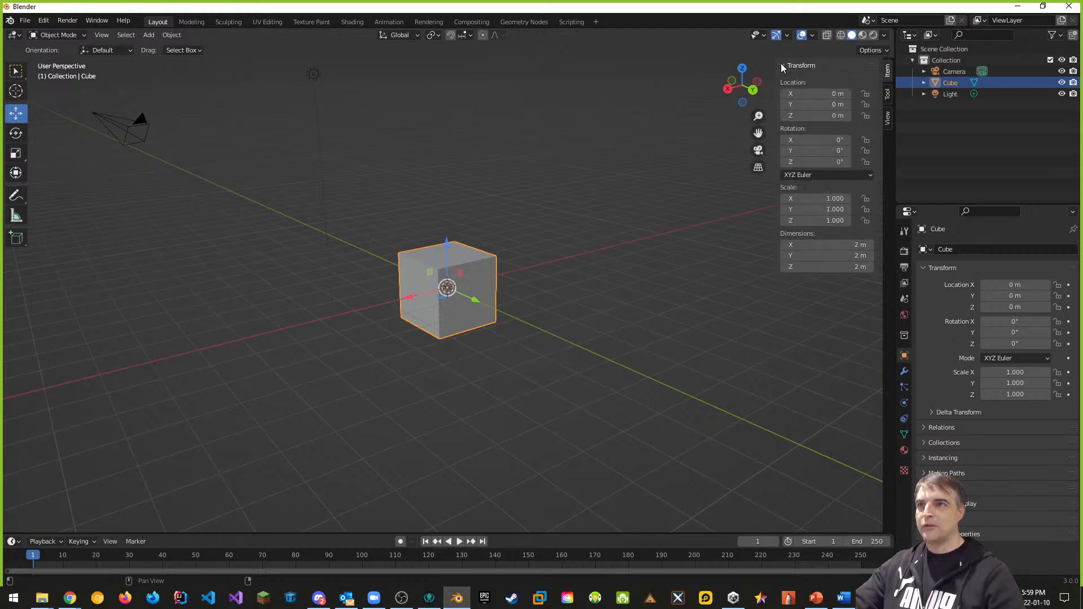
Step: Browse the Tool and View tabs, then return to the Item tab with the sidebar shown
click(889, 95)
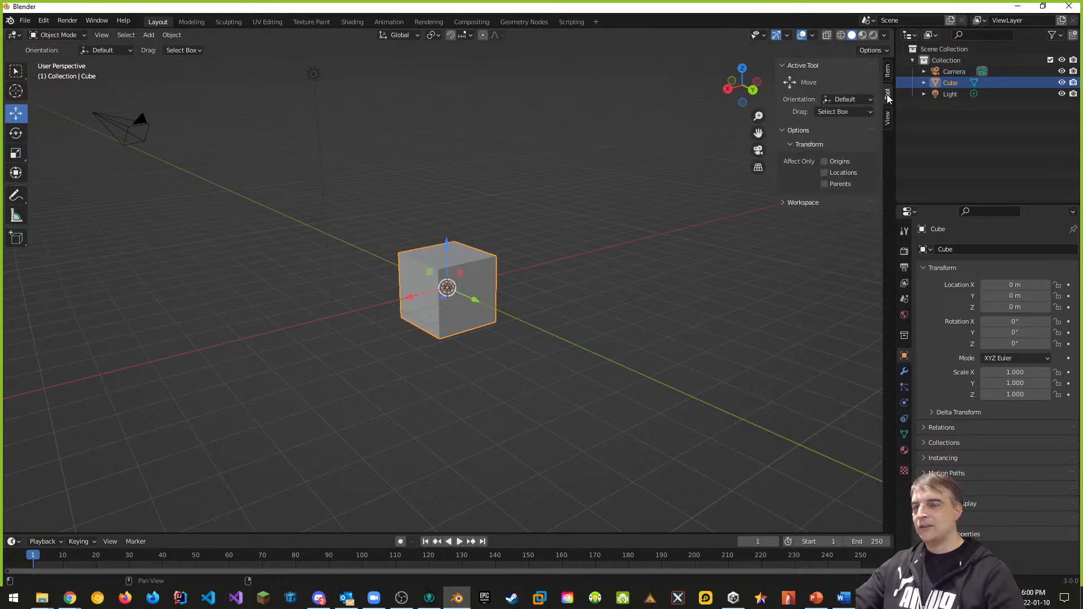
click(889, 119)
click(888, 73)
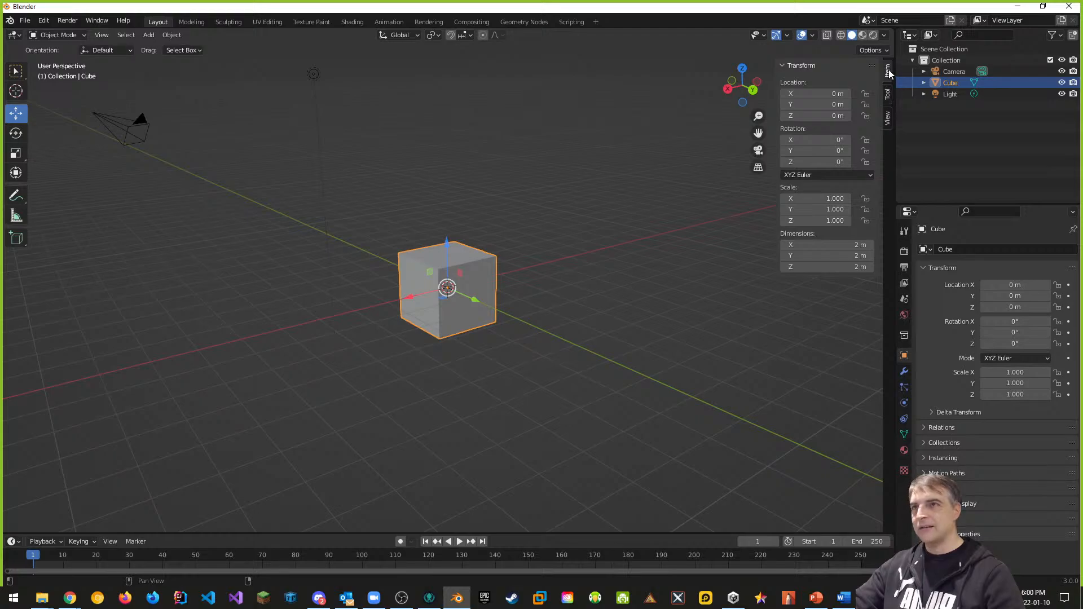
key(n)
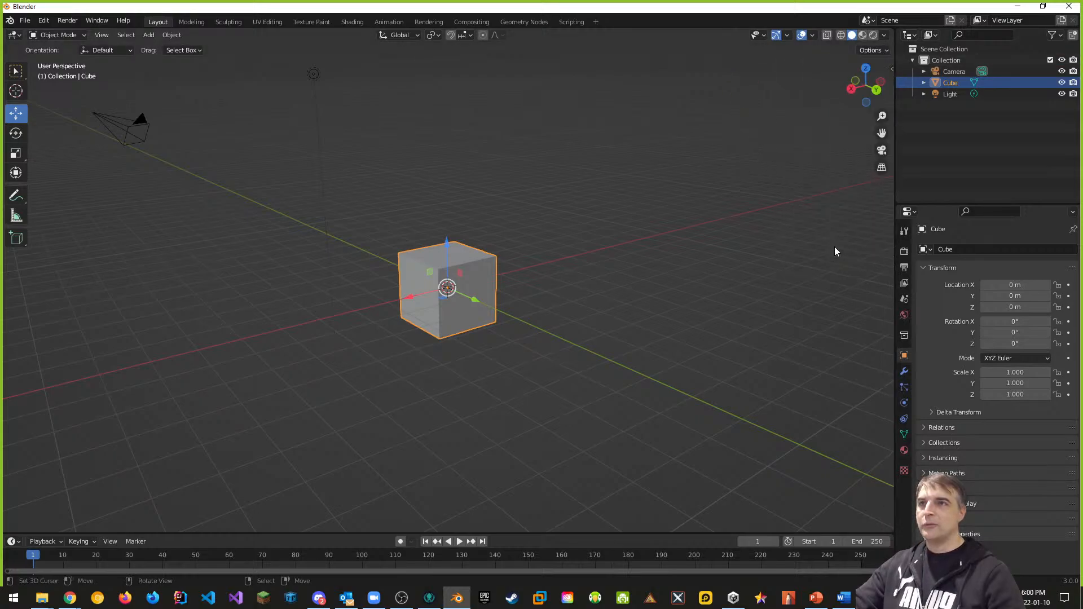
key(n)
key(n)
key(n)
key(n)
key(n)
key(n)
key(n)
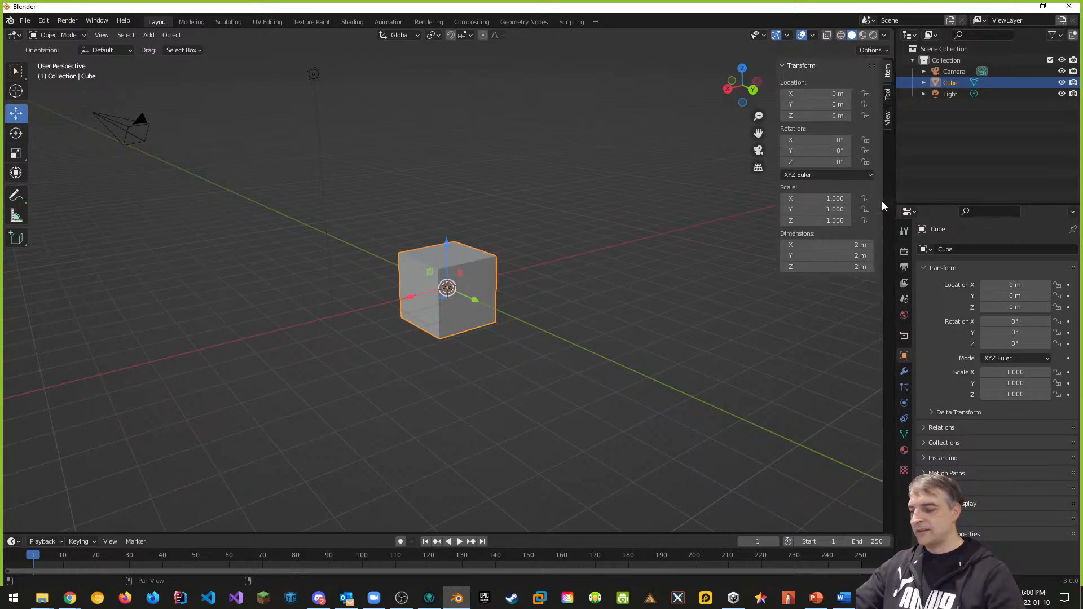
key(n)
key(n)
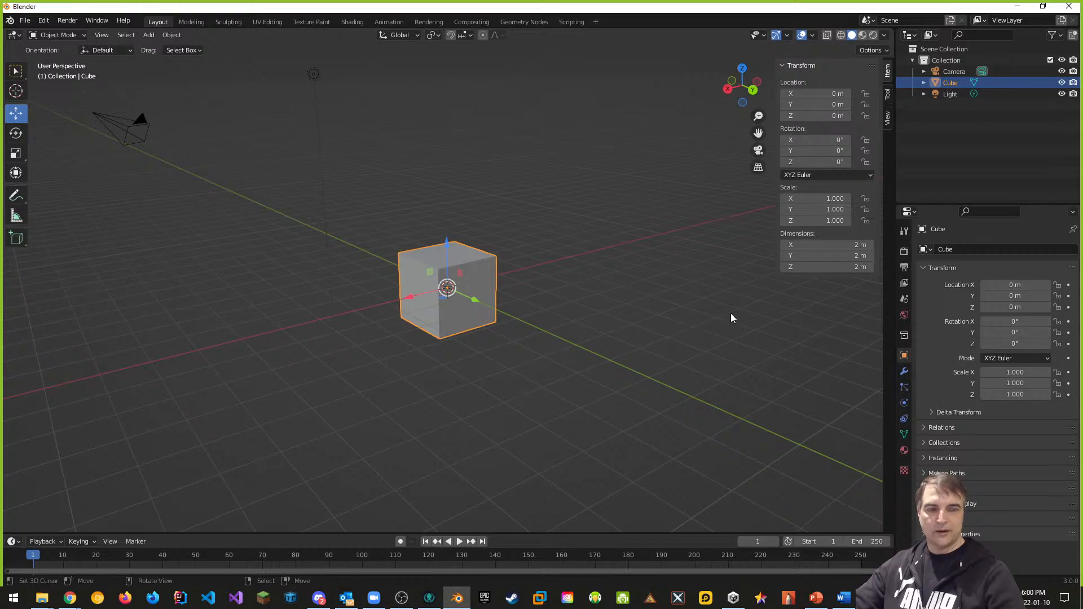
middle_drag(740, 310, 815, 78)
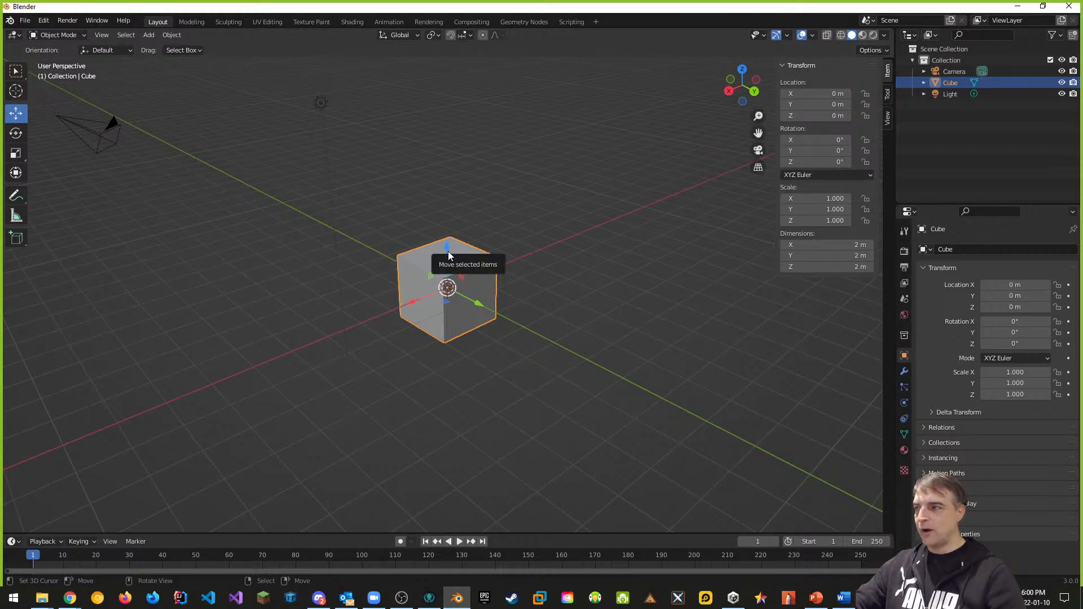
drag(448, 253, 446, 240)
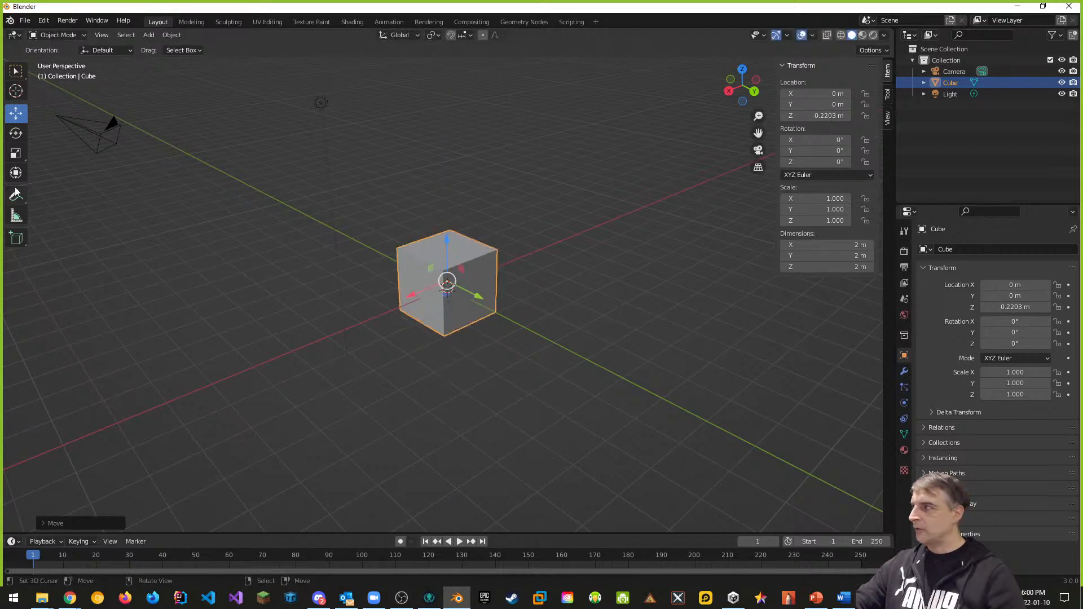
click(16, 134)
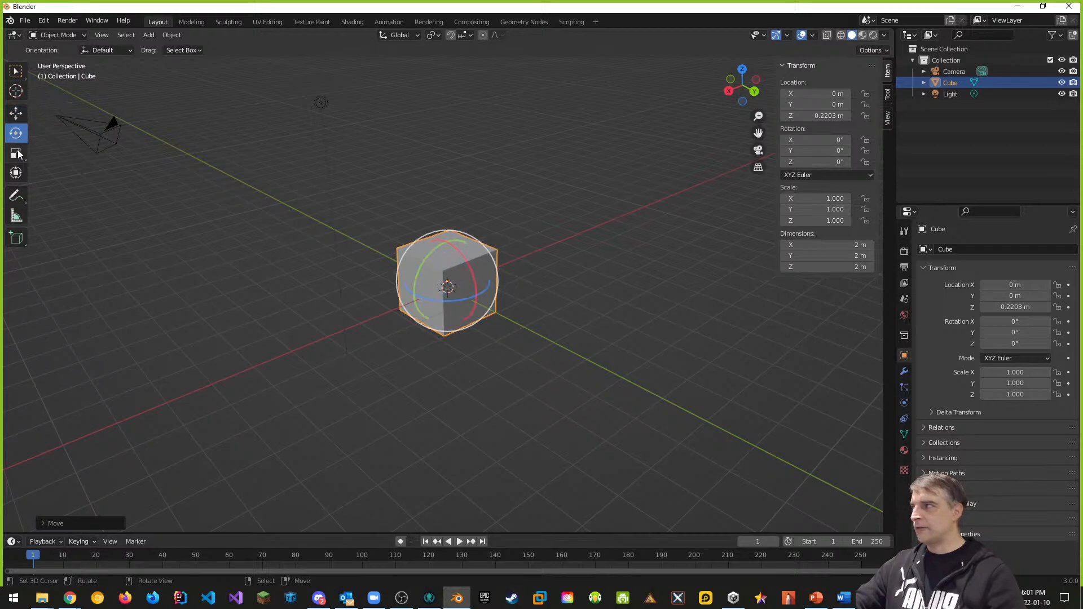
click(16, 153)
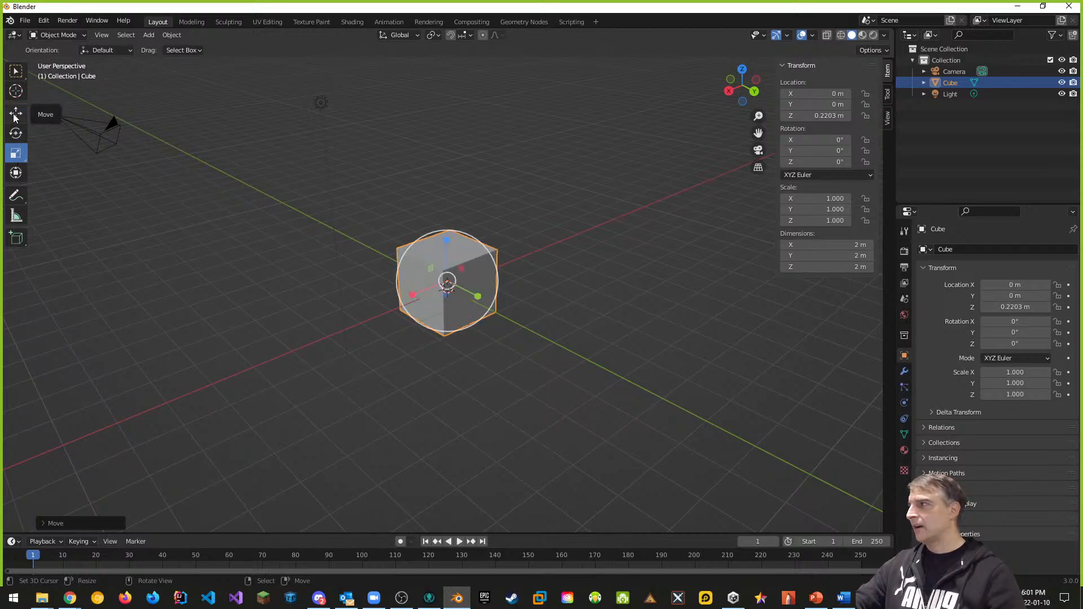
click(15, 118)
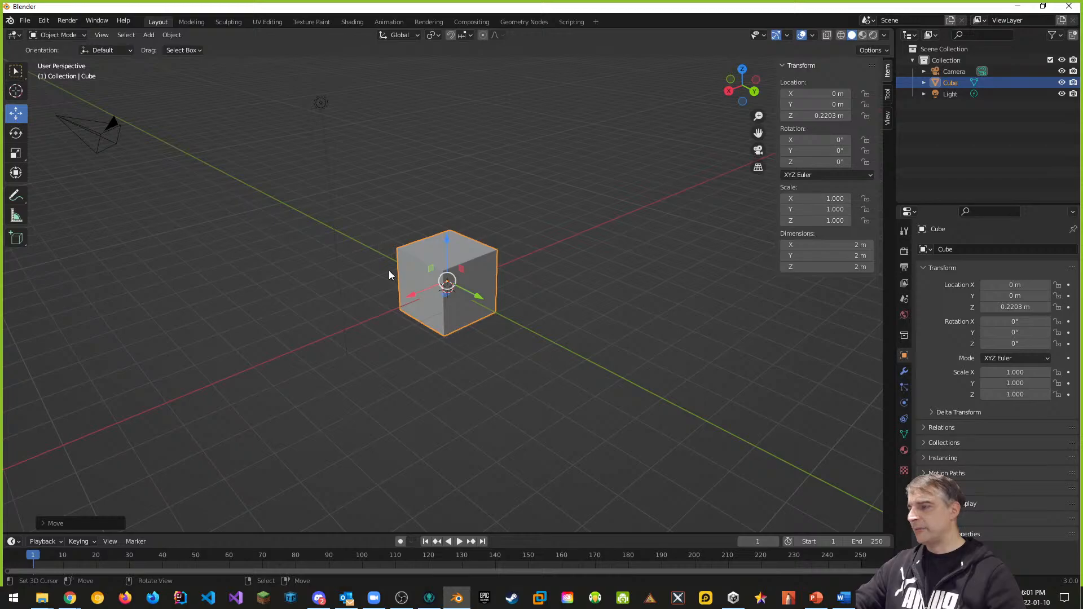
mouse_move(448, 248)
mouse_down()
mouse_move(449, 225)
mouse_move(448, 352)
mouse_move(448, 261)
mouse_up()
drag(483, 310, 350, 260)
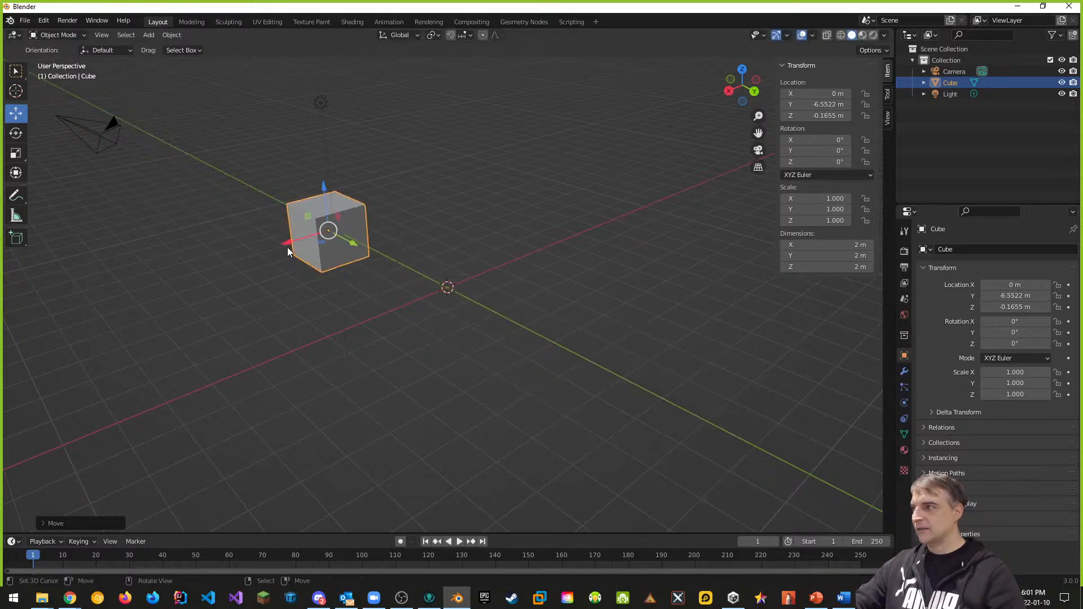
drag(286, 248, 449, 430)
key(ctrl+z)
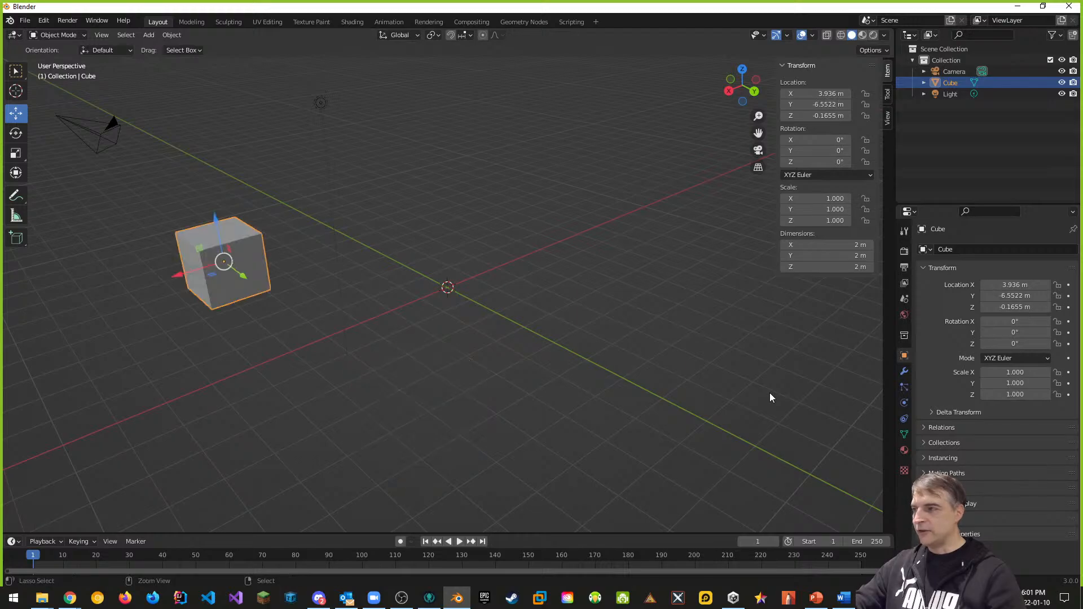
key(ctrl+z)
key(ctrl+z)
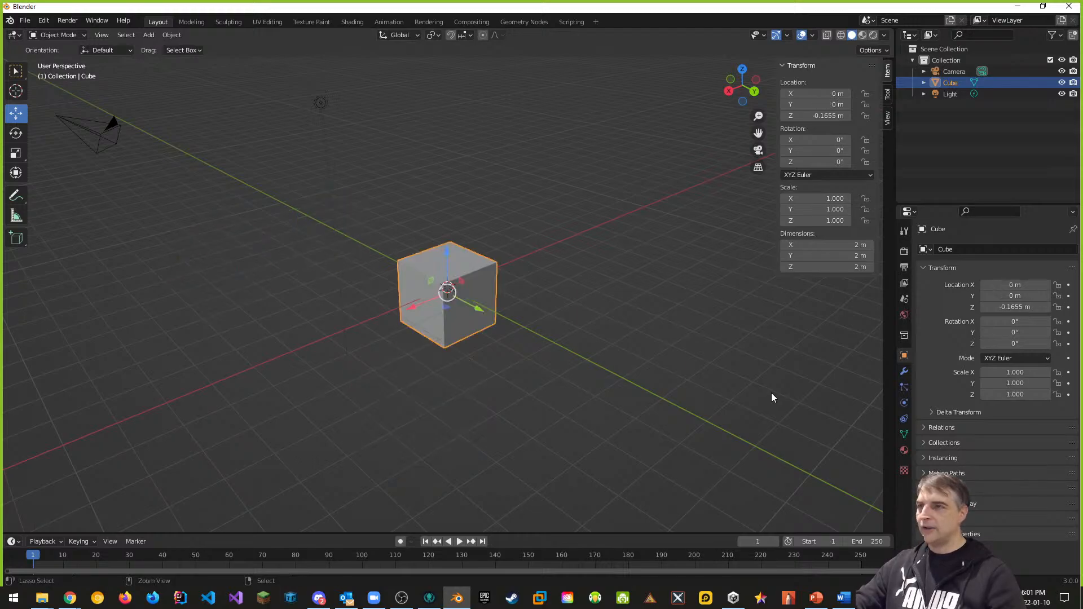
key(ctrl+z)
key(ctrl+z)
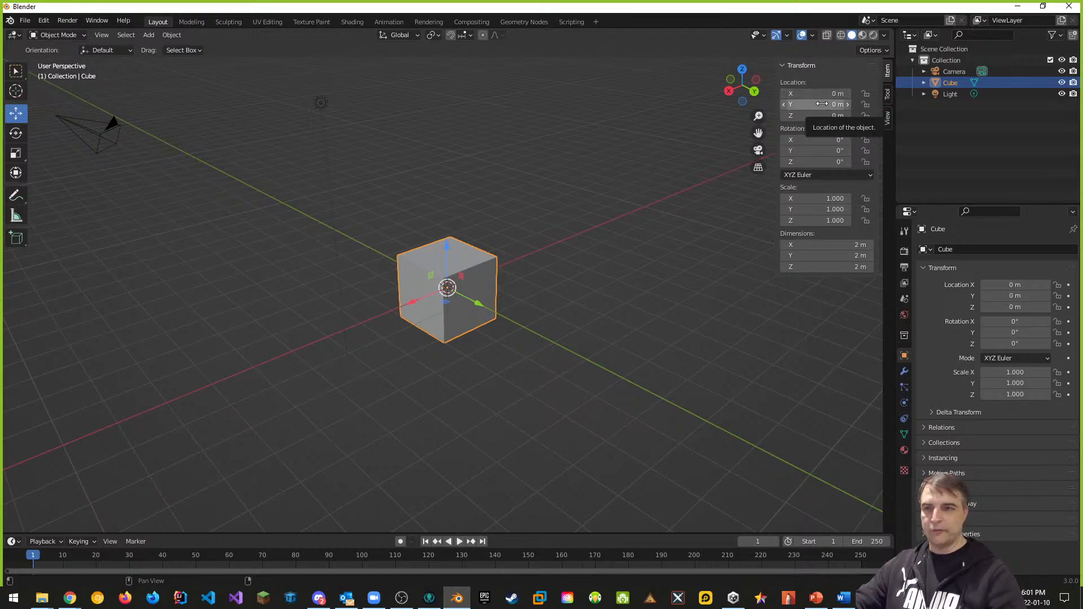
key(x)
click(473, 283)
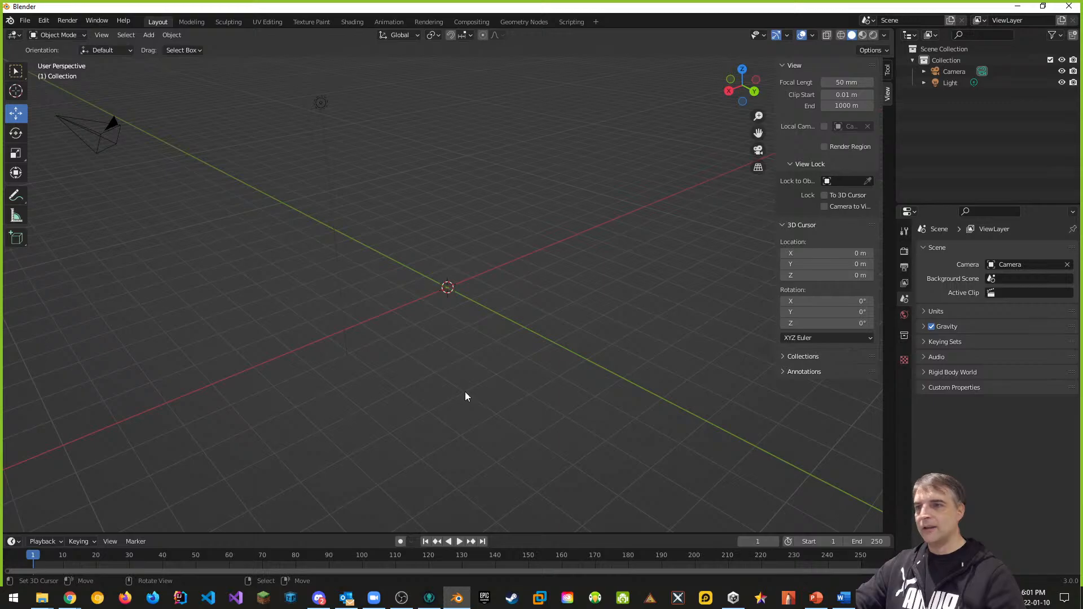
key(ctrl+z)
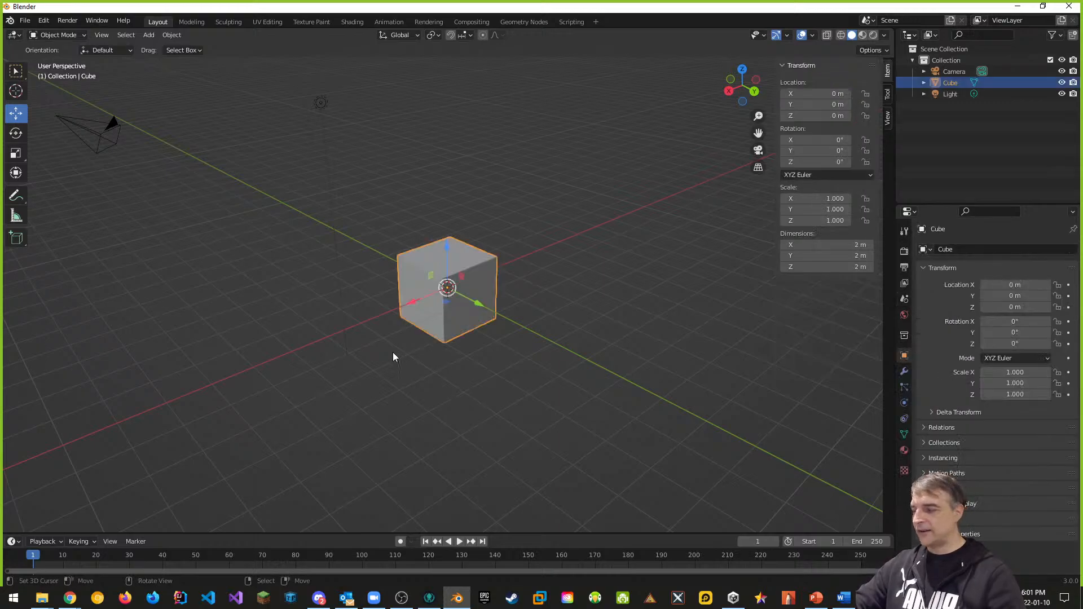
click(25, 20)
mouse_move(31, 33)
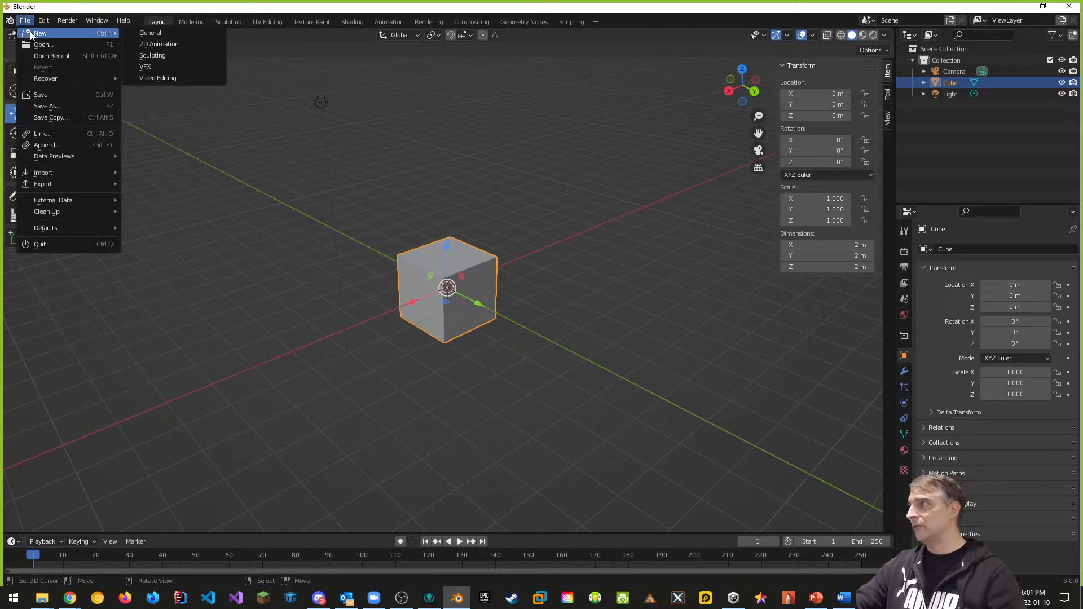
click(151, 33)
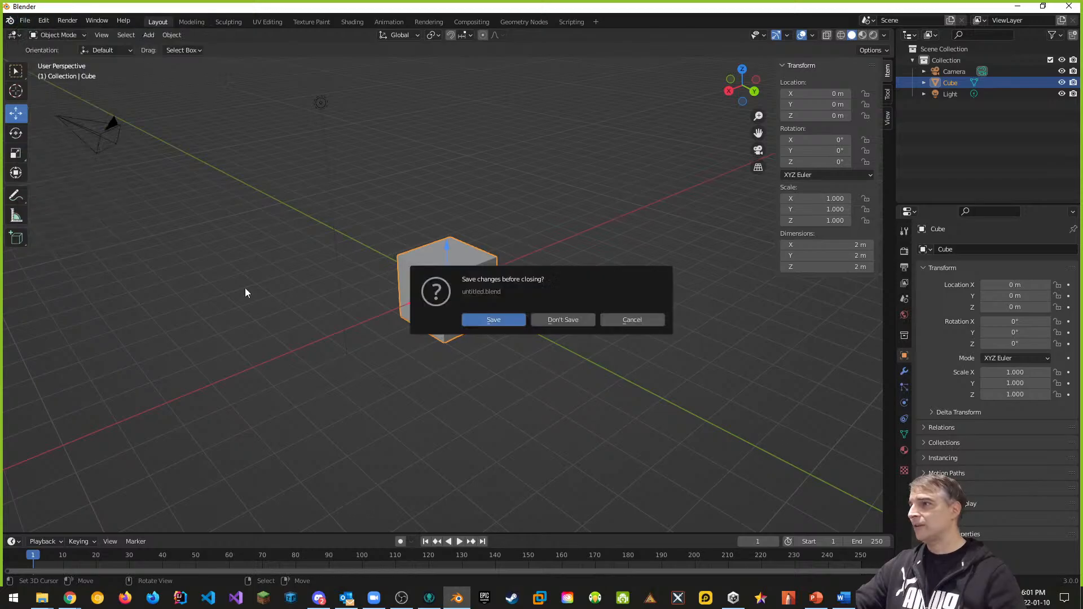
click(566, 320)
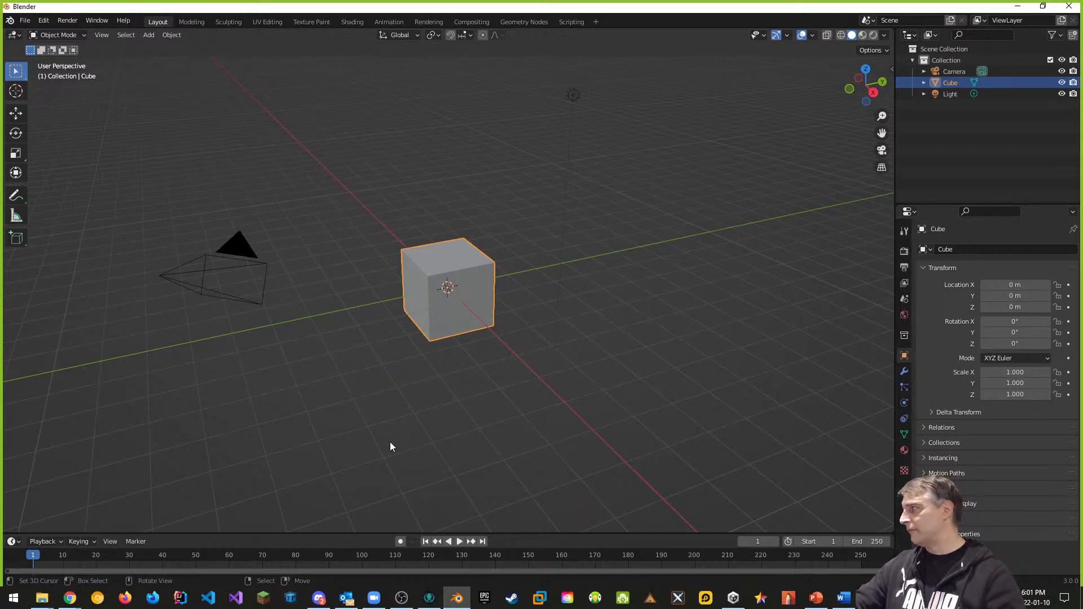
middle_drag(375, 412, 410, 406)
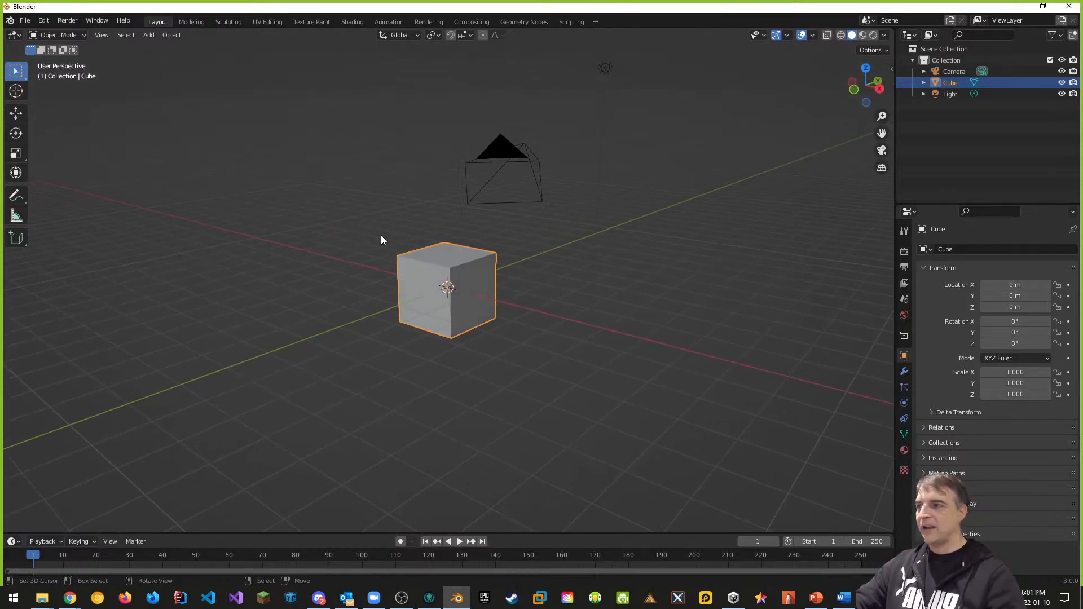
middle_drag(381, 240, 657, 436)
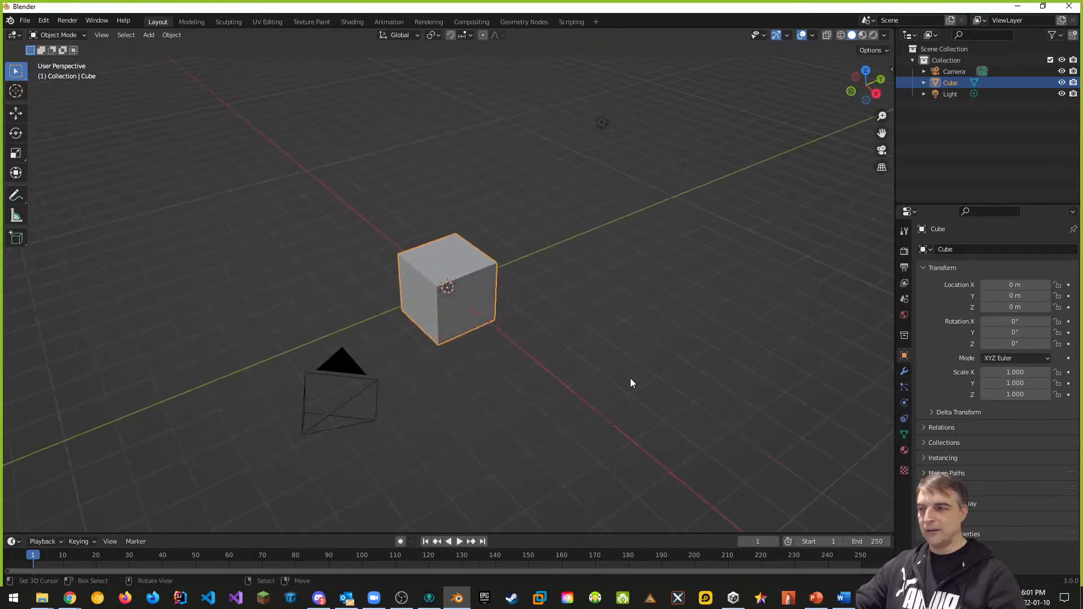
middle_drag(631, 378, 510, 402)
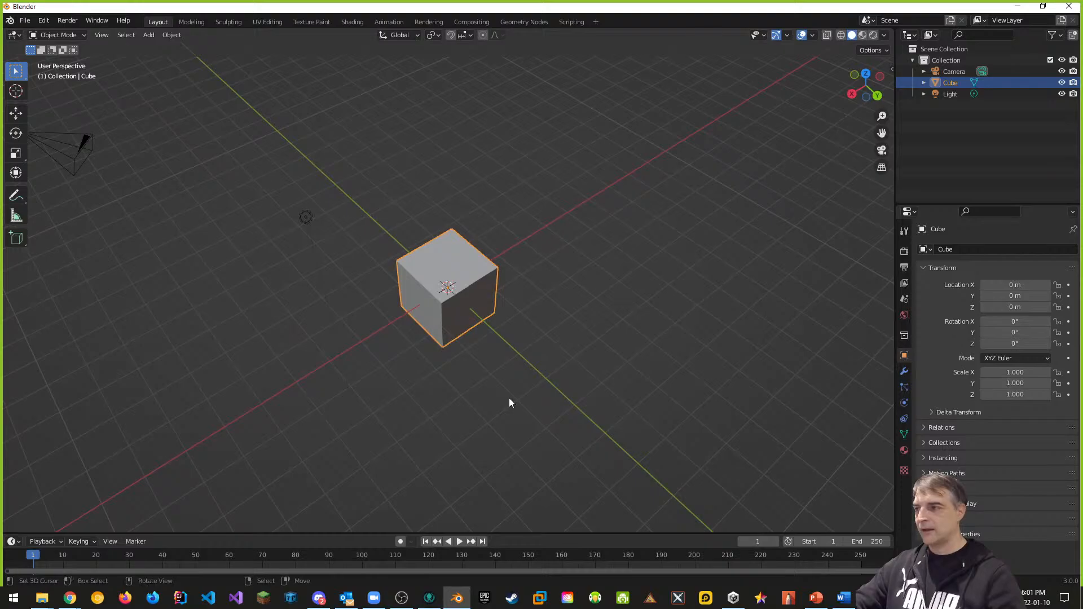
middle_drag(614, 381, 638, 351)
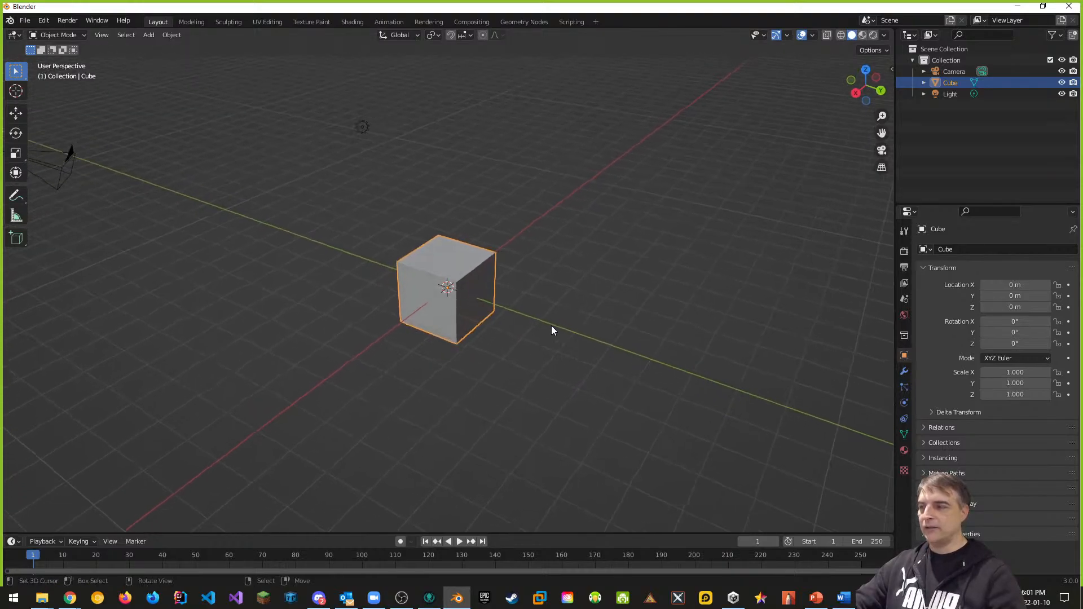
drag(571, 323, 592, 334)
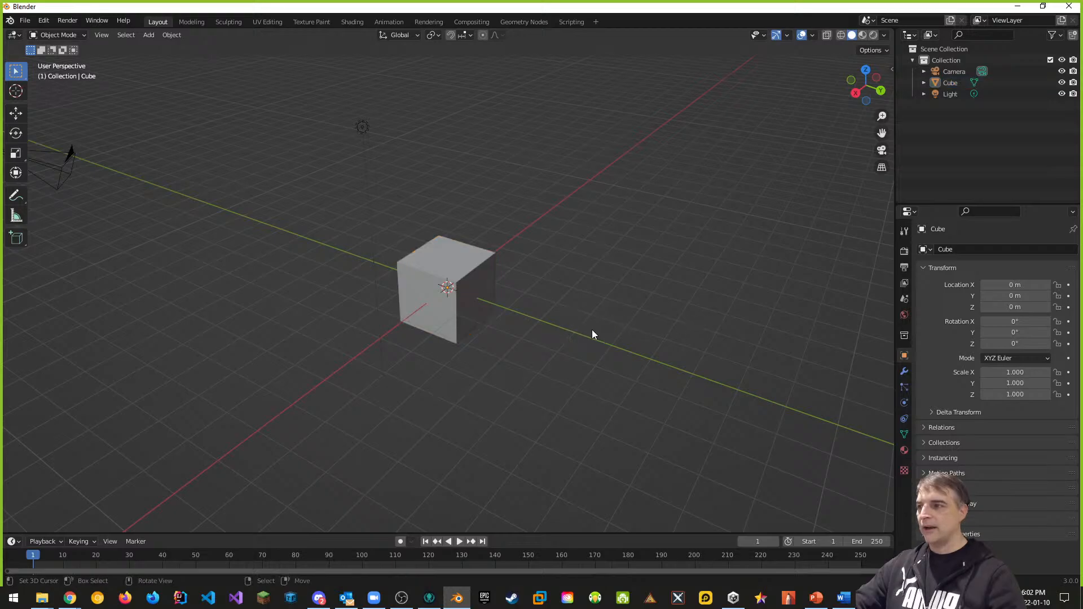
click(435, 275)
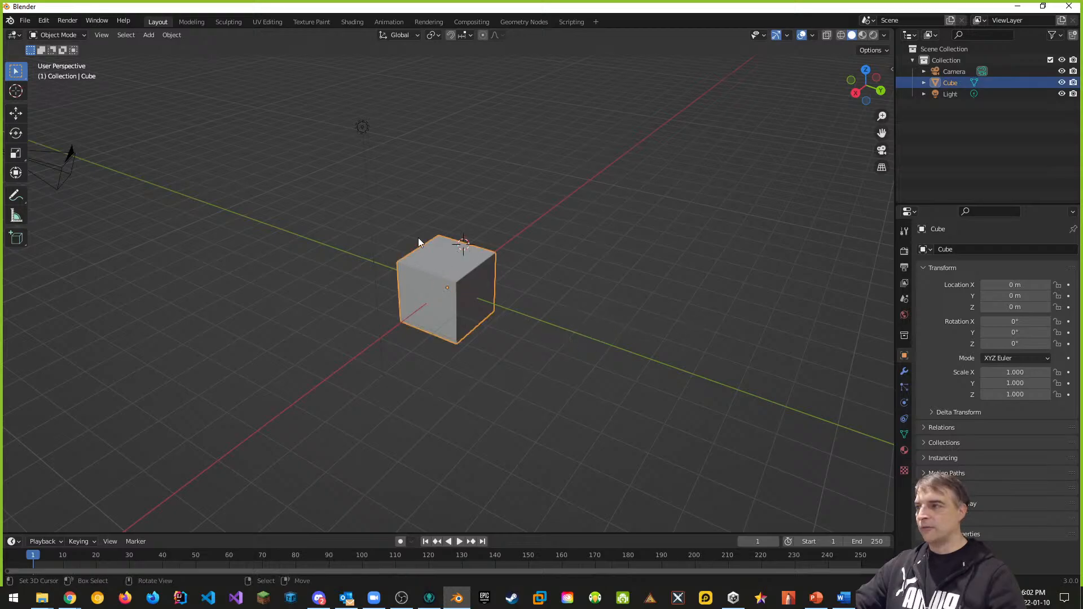
key(g)
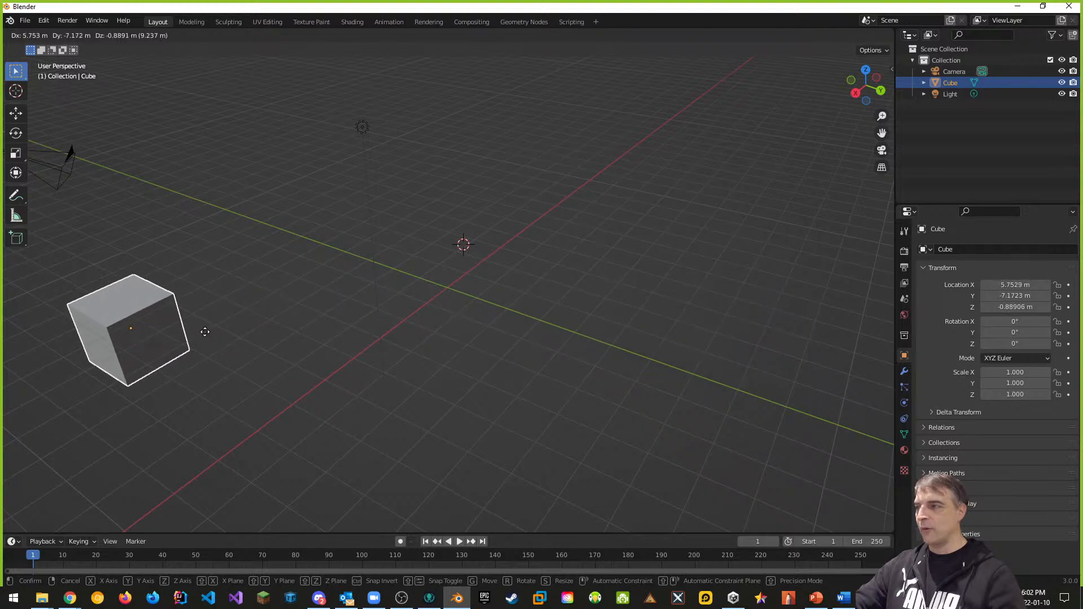
click(600, 342)
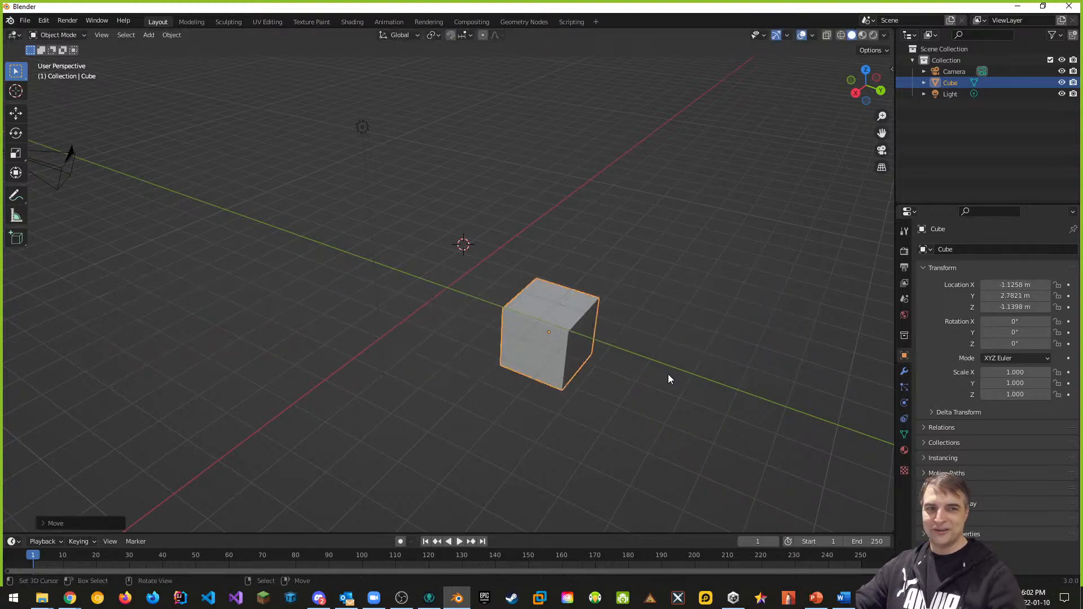
key(alt+g)
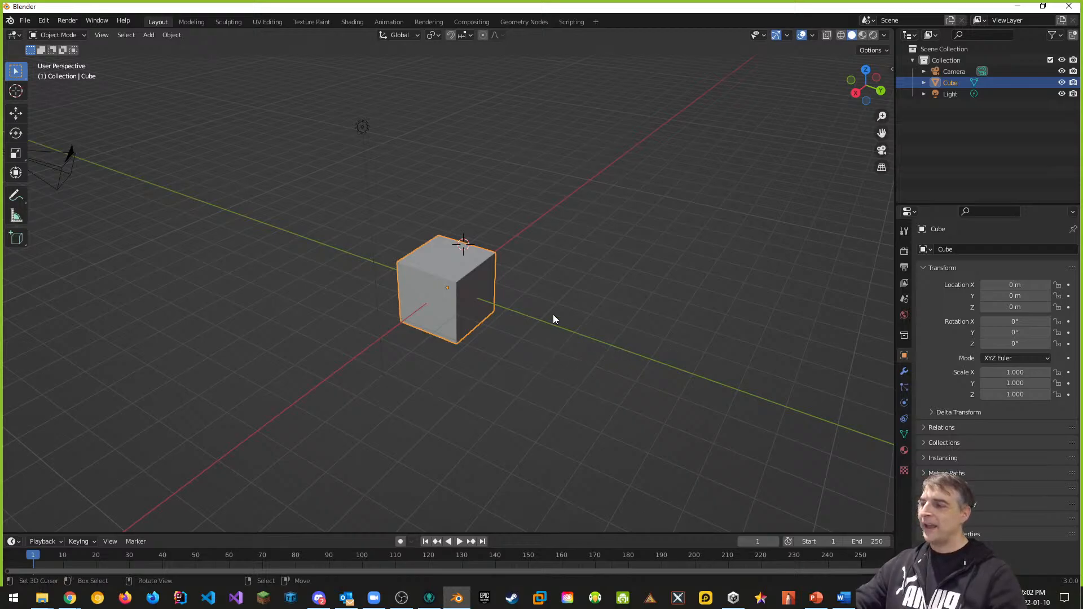
Step: Move the 3D cursor around the grid, finally placing it lower left of the cube
middle_drag(465, 279, 493, 293)
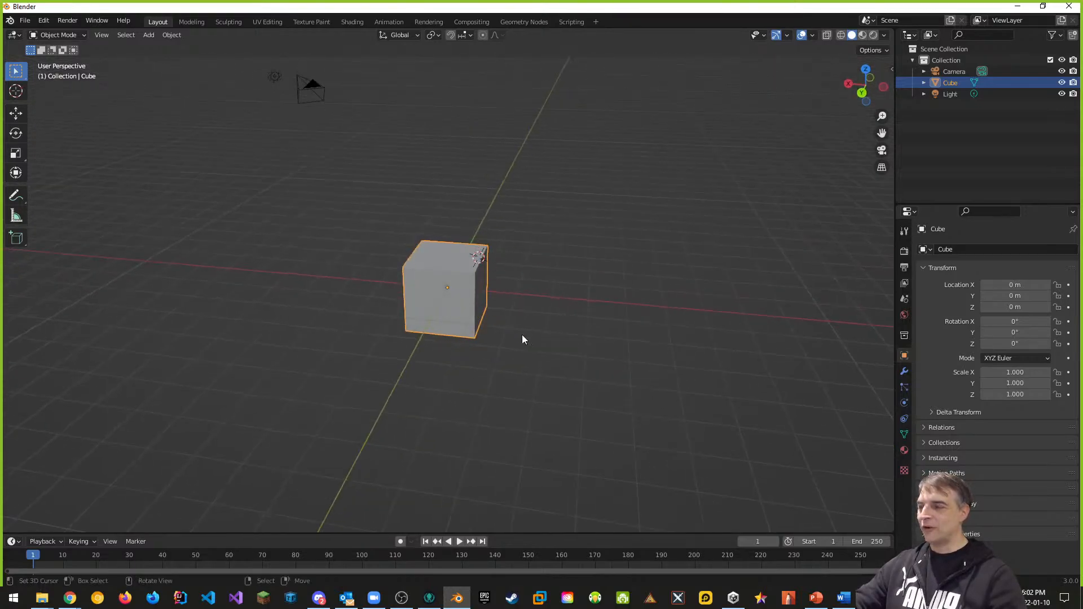
shift+right_click(748, 154)
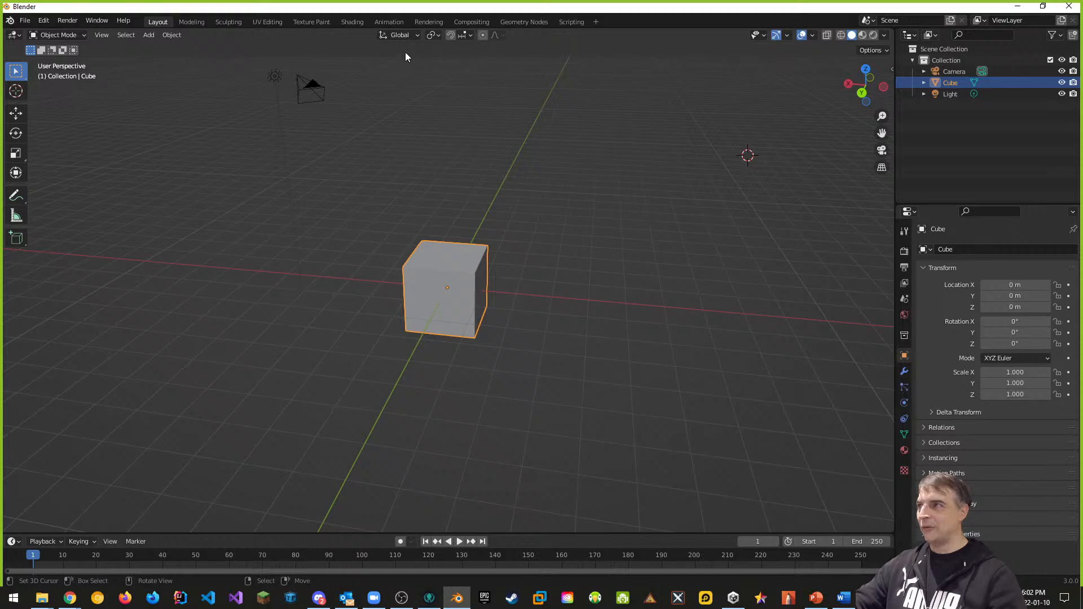
shift+right_click(198, 191)
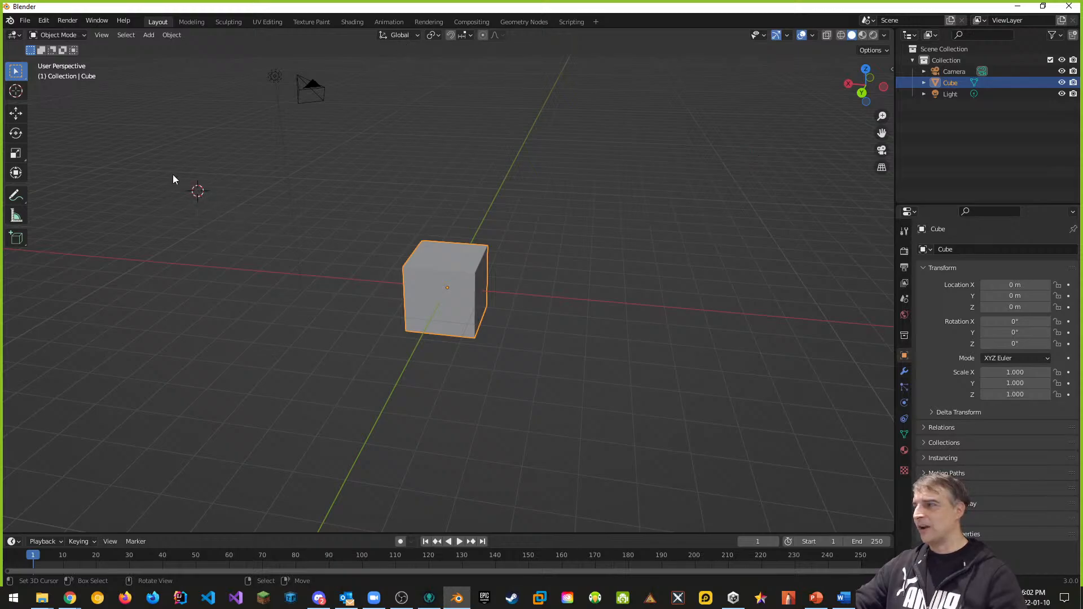
middle_drag(205, 270, 393, 267)
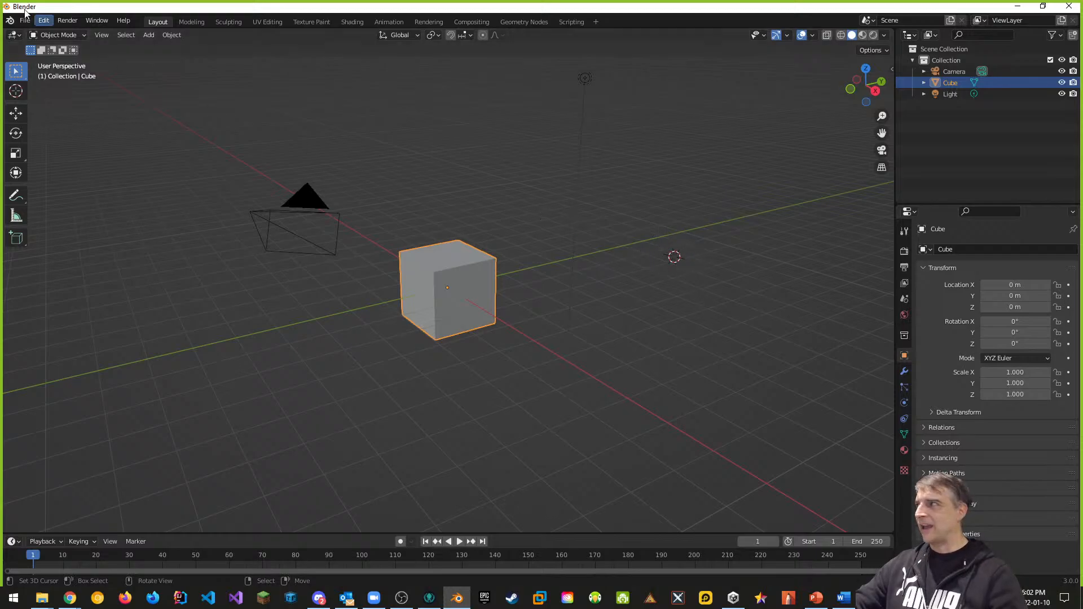
shift+right_click(735, 213)
shift+right_click(428, 143)
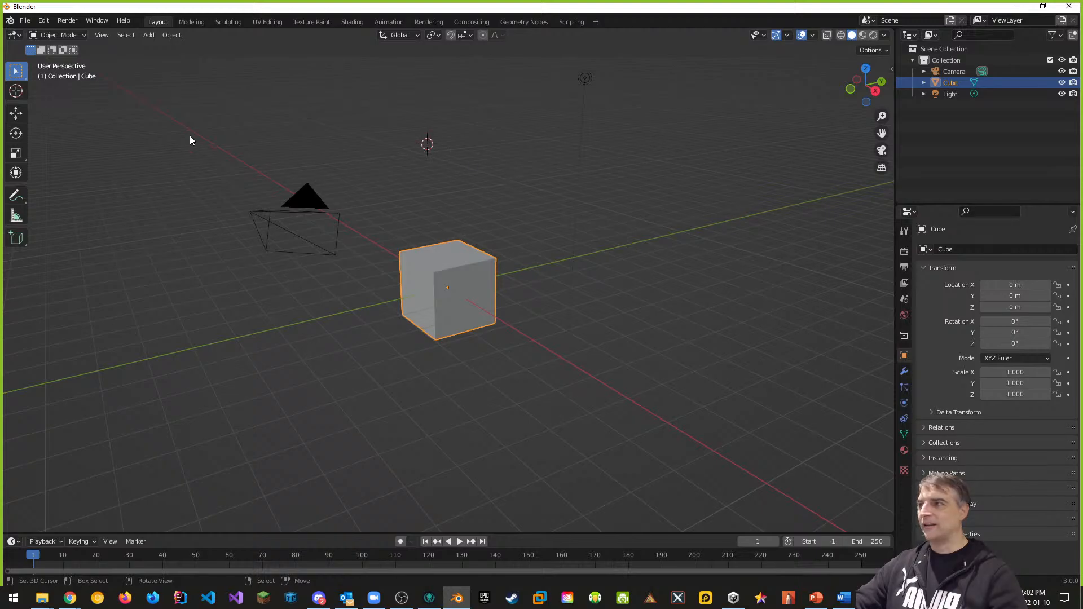
shift+right_click(142, 125)
shift+right_click(237, 395)
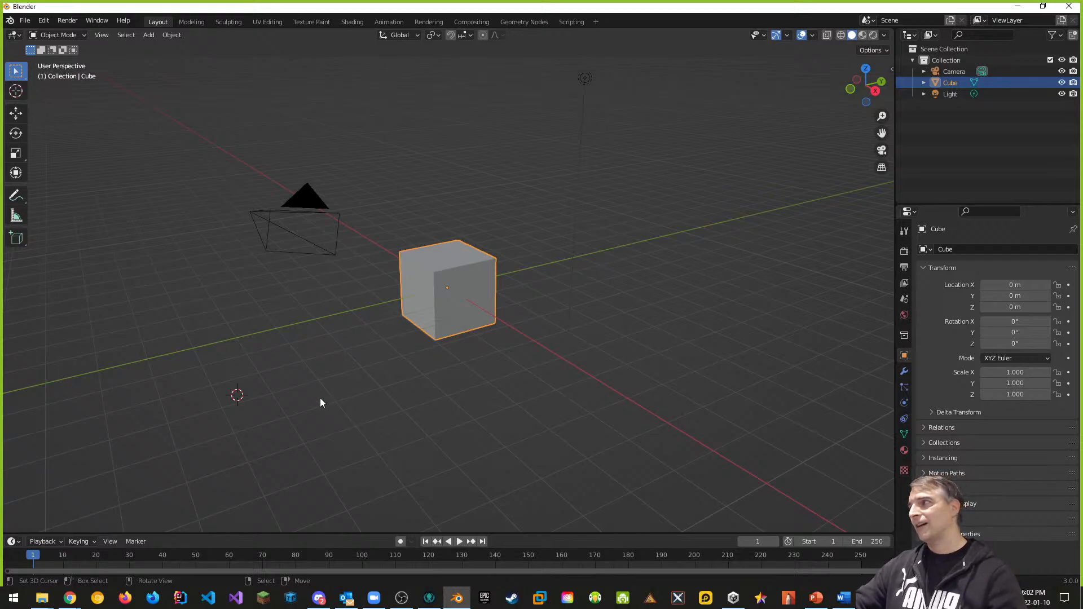
Step: Start a new General file, choosing Don't Save for the unsaved changes
click(24, 20)
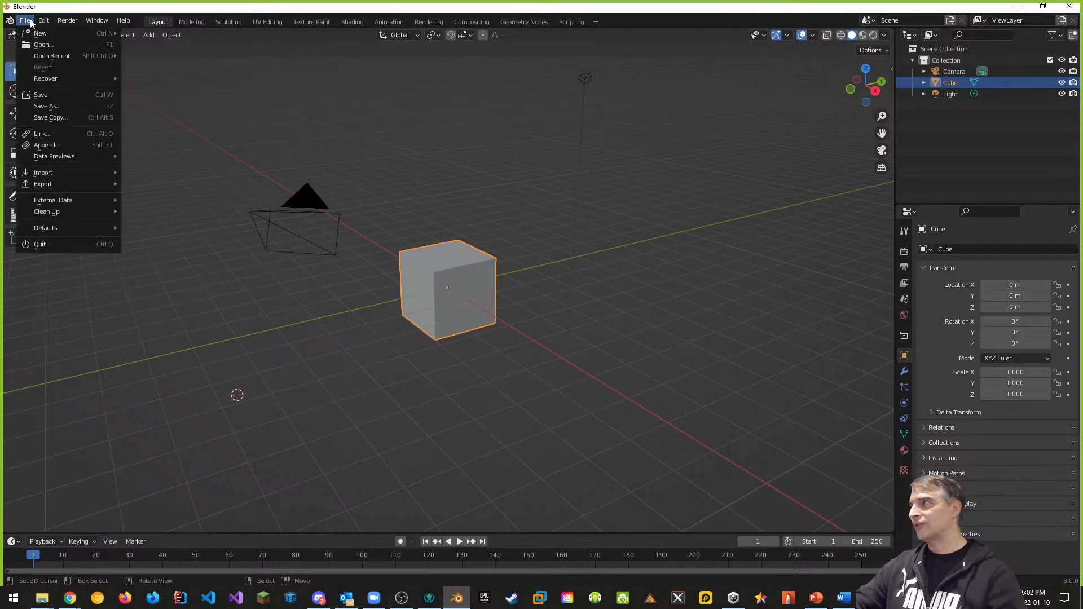
mouse_move(34, 32)
click(207, 42)
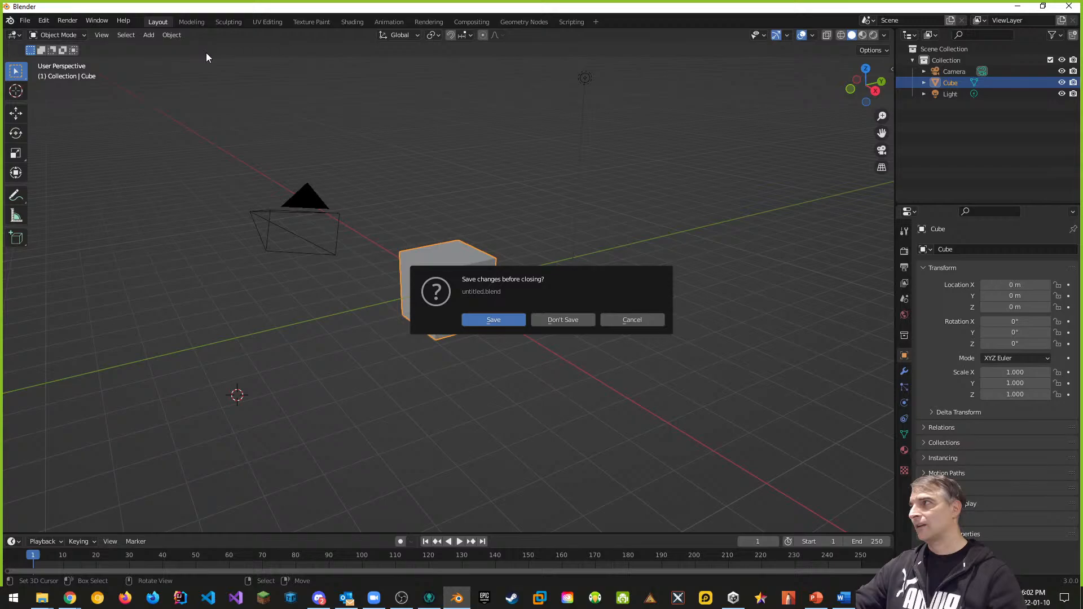
click(564, 320)
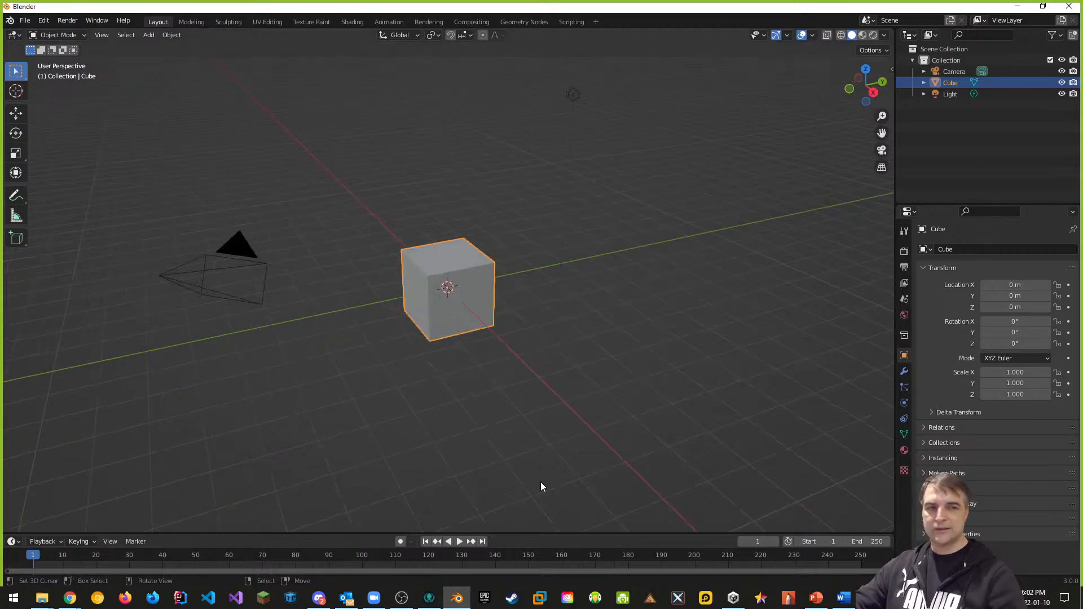
middle_drag(736, 518, 446, 286)
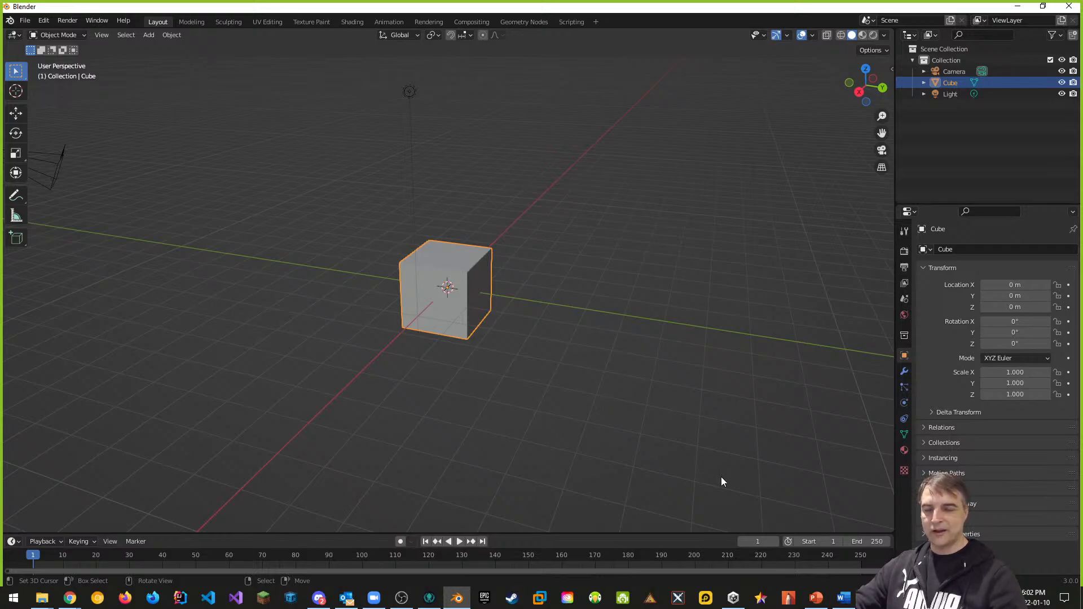
middle_drag(563, 368, 498, 281)
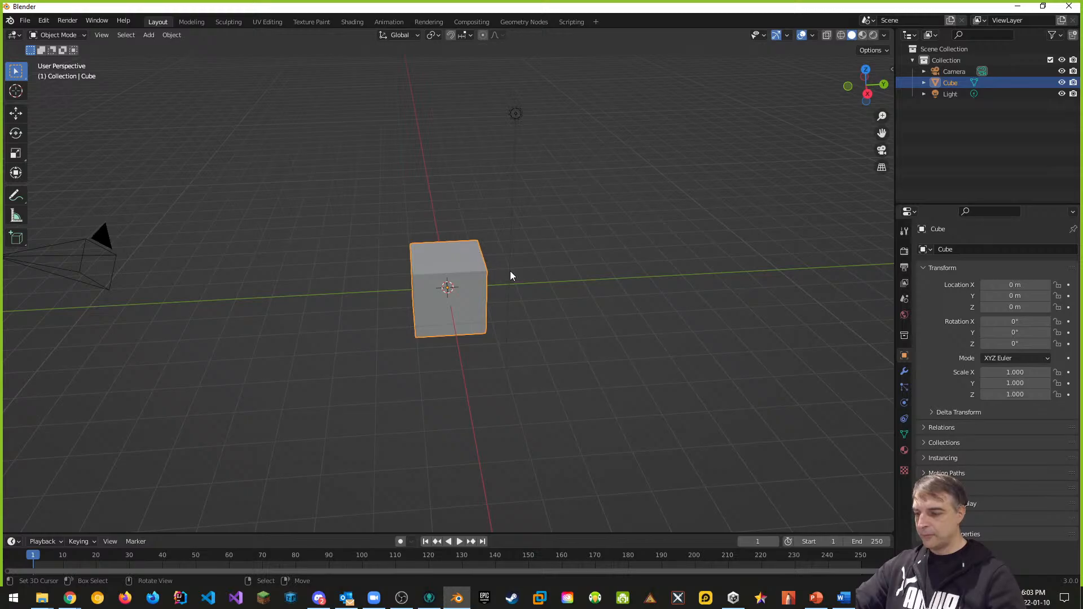
Step: With the sidebar and Move tool, set the cube's Location Z to 1 m
key(n)
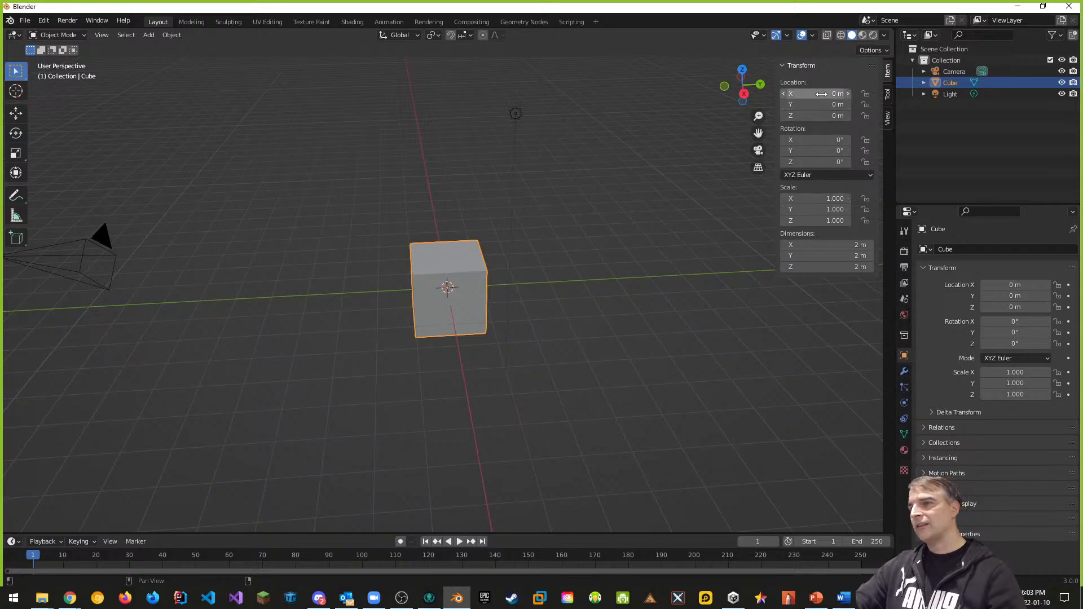
click(15, 115)
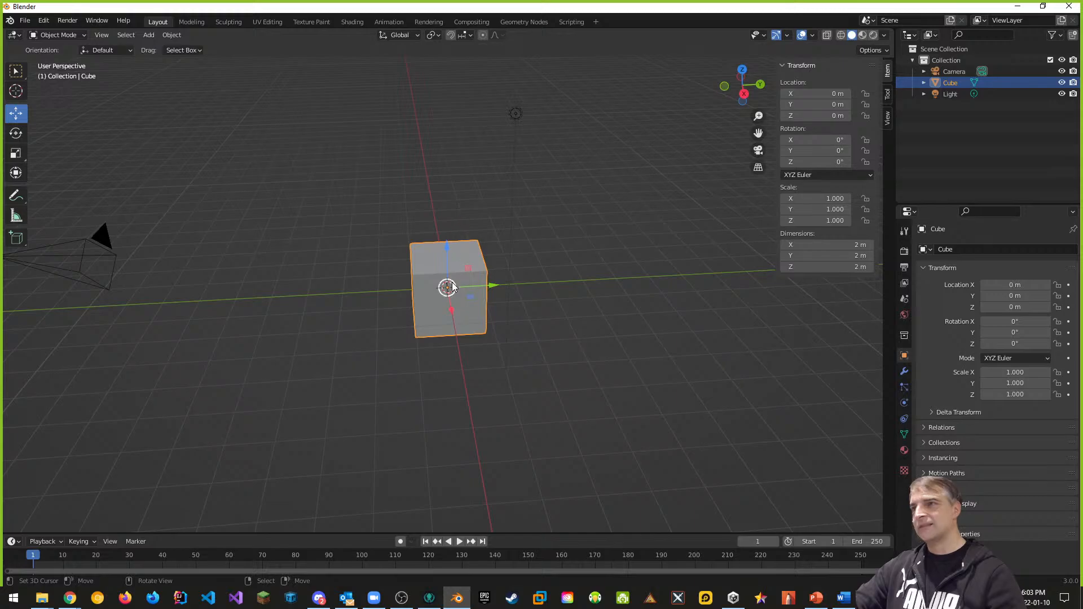
click(834, 115)
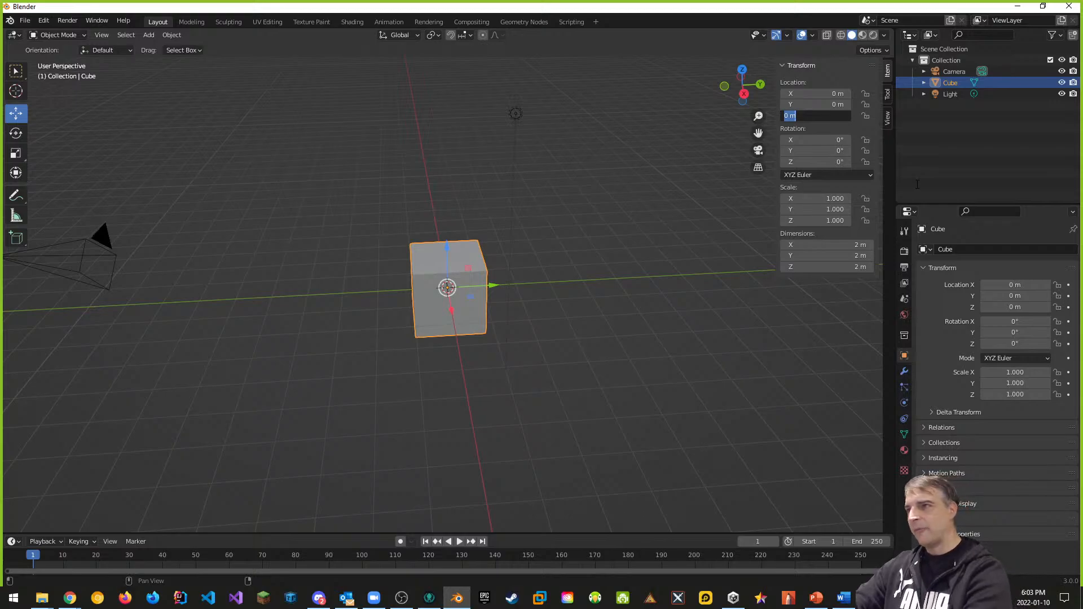
text(1)
key(Return)
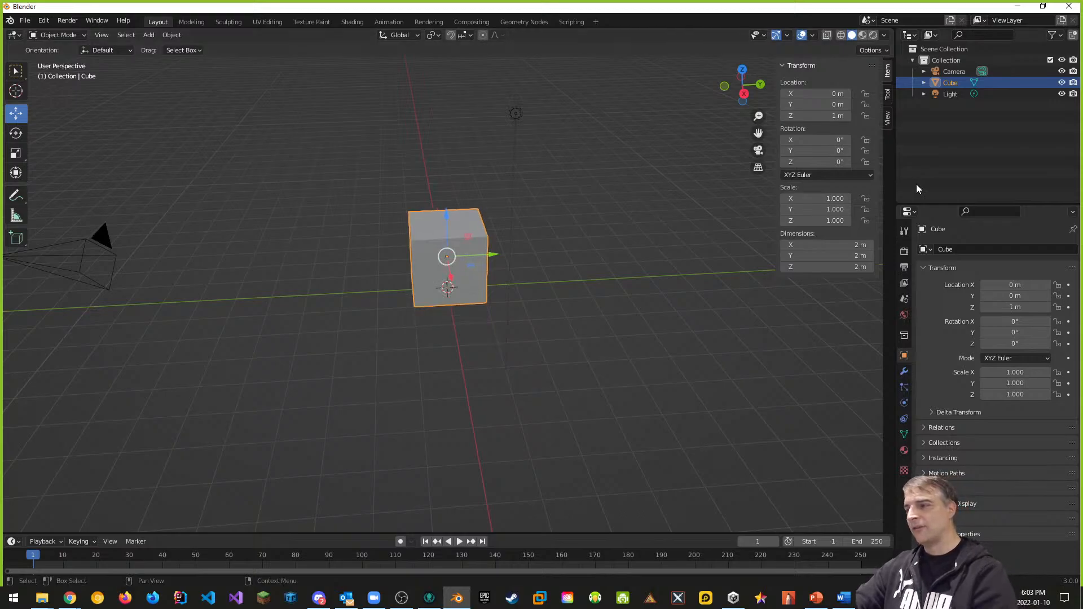
middle_drag(628, 391, 501, 263)
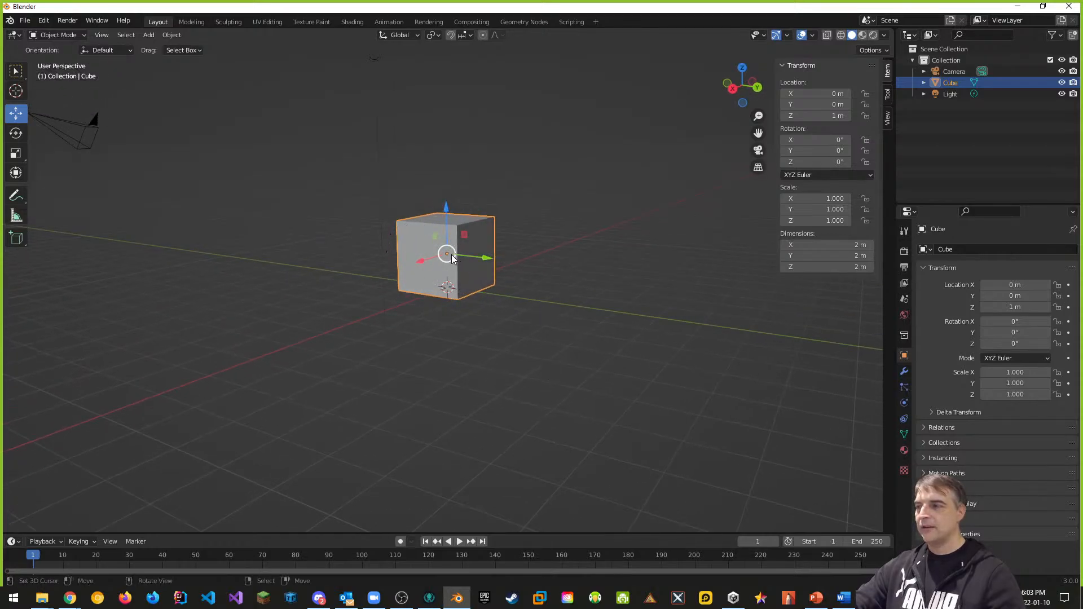
middle_drag(477, 283, 446, 286)
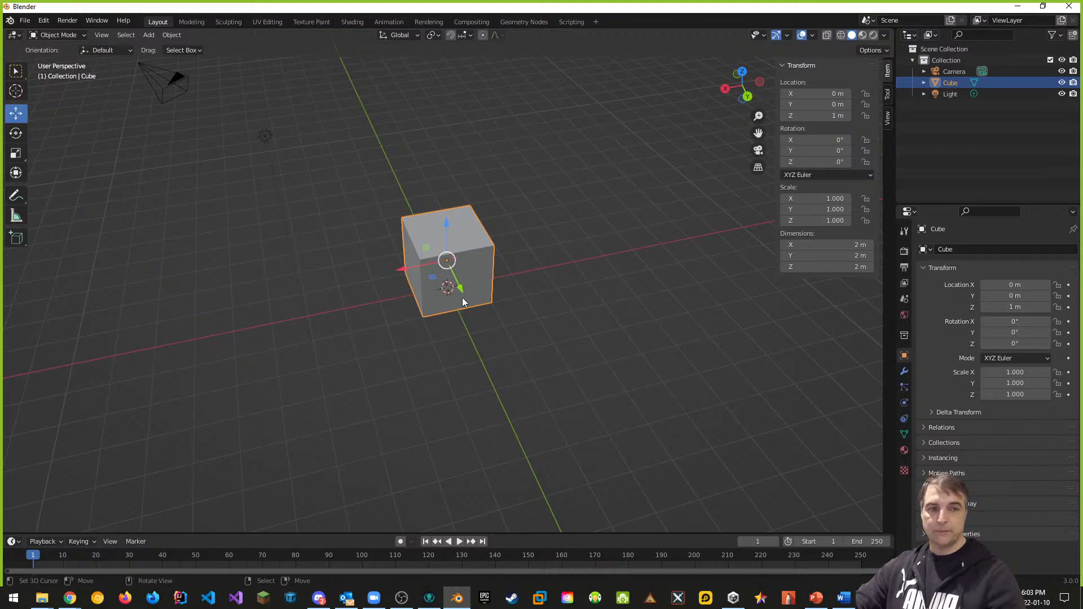
middle_drag(427, 422, 452, 275)
middle_drag(484, 310, 506, 343)
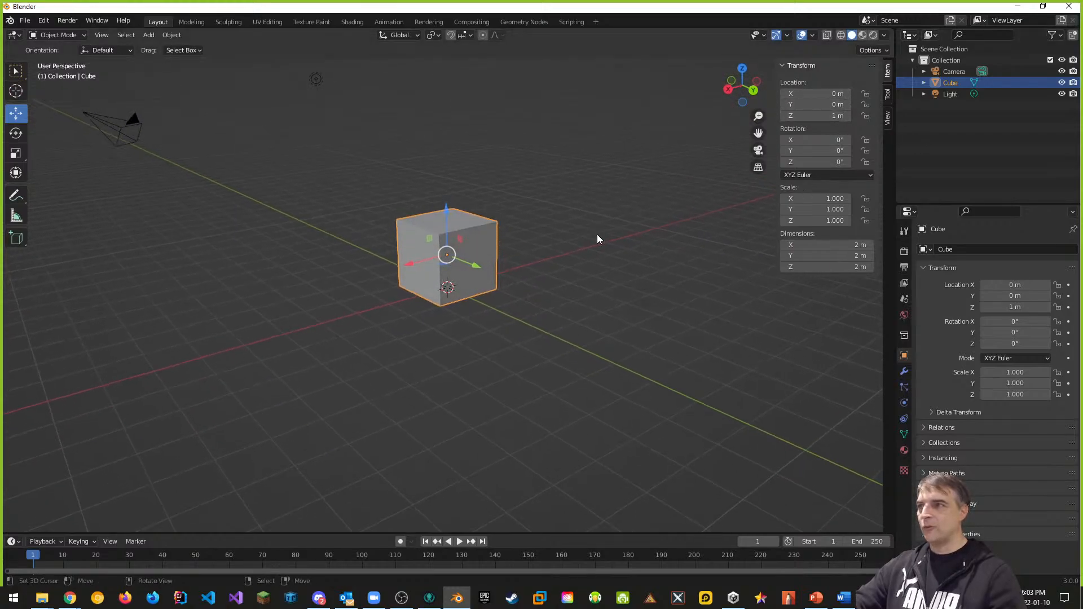
middle_drag(425, 370, 449, 371)
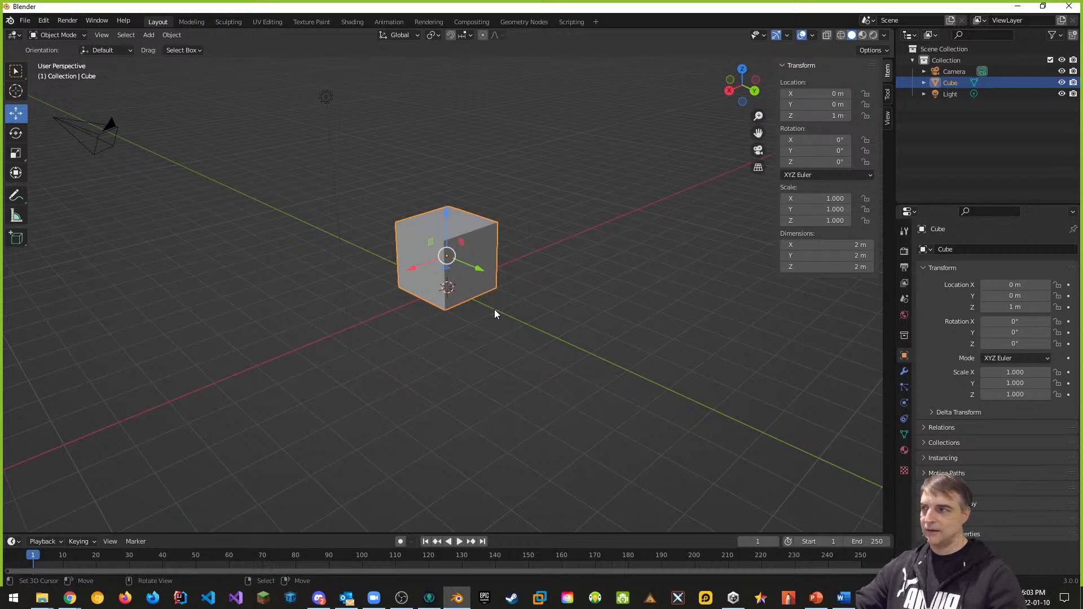
Step: Choose Edit Mode from the mode dropdown for the cube, then orbit around it
key(Tab)
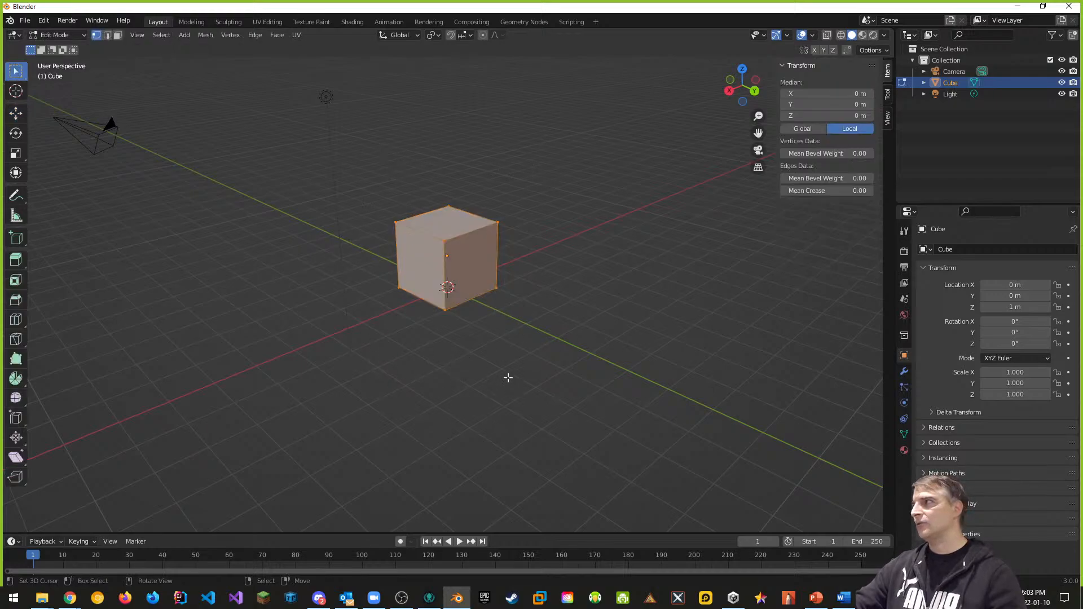
key(Tab)
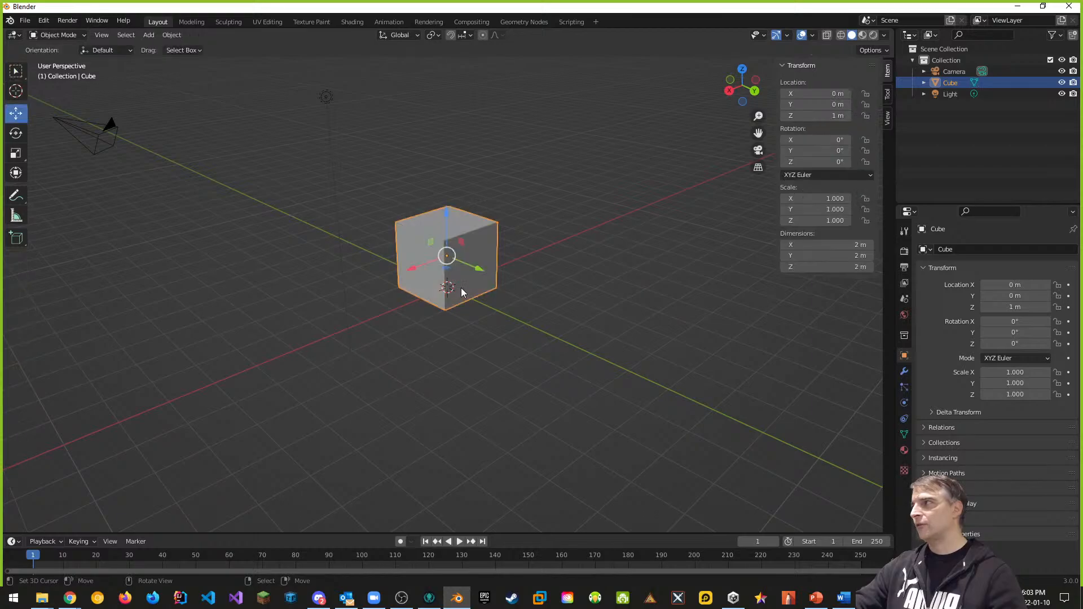
click(83, 35)
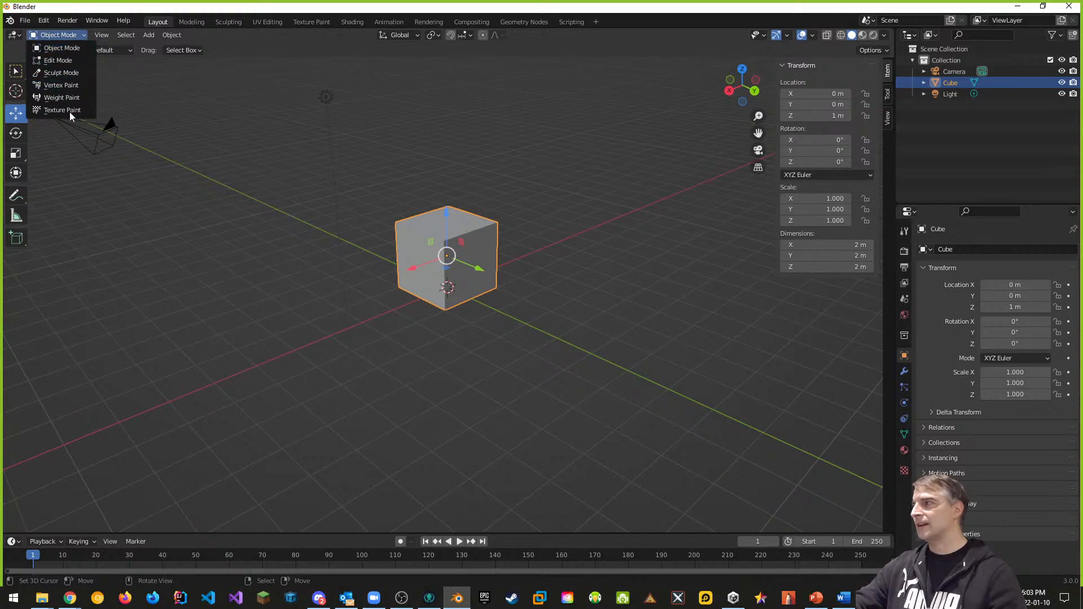
click(59, 60)
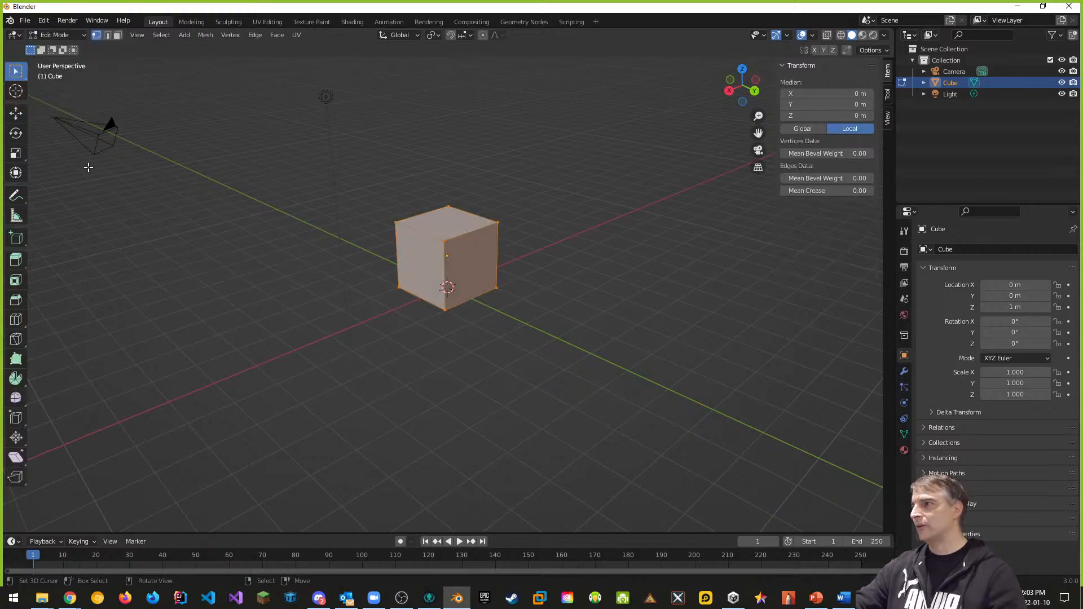
middle_drag(514, 331, 501, 218)
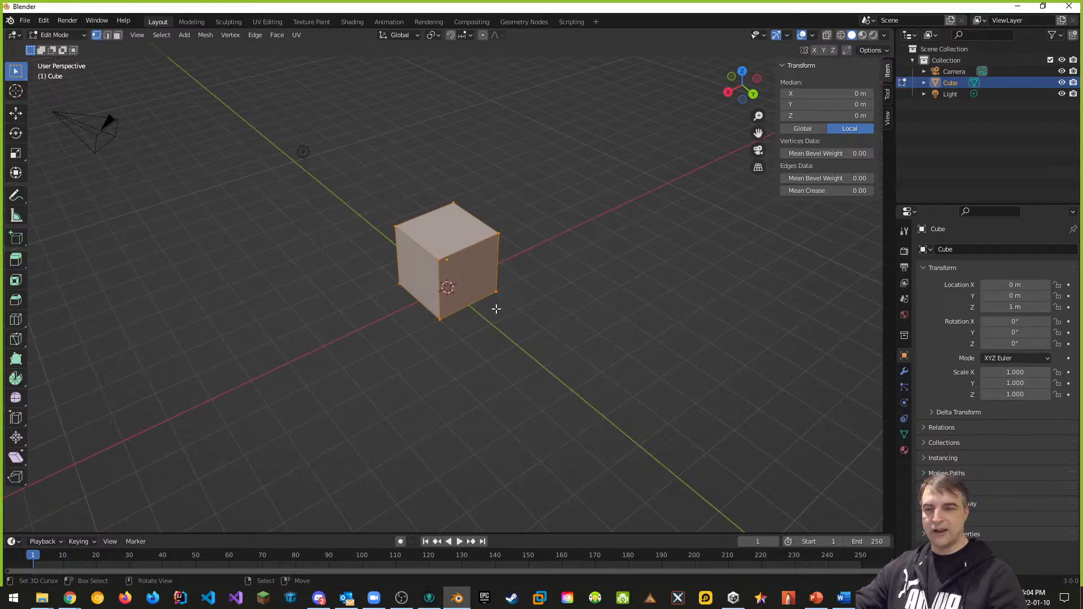
middle_drag(581, 348, 586, 342)
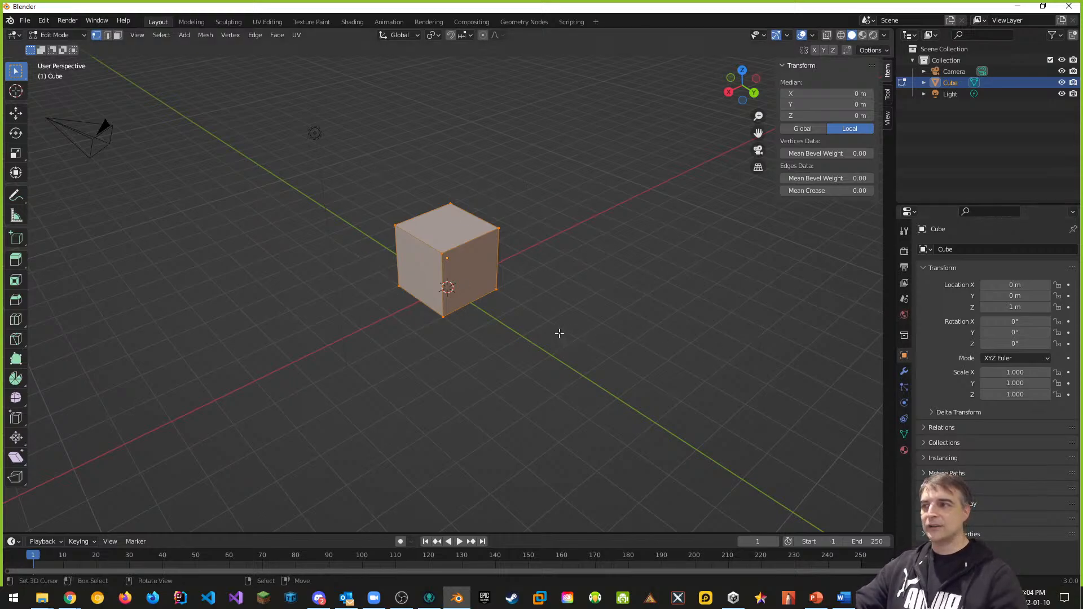
mouse_move(577, 321)
middle_down()
mouse_move(564, 310)
mouse_move(503, 312)
mouse_move(590, 323)
middle_up()
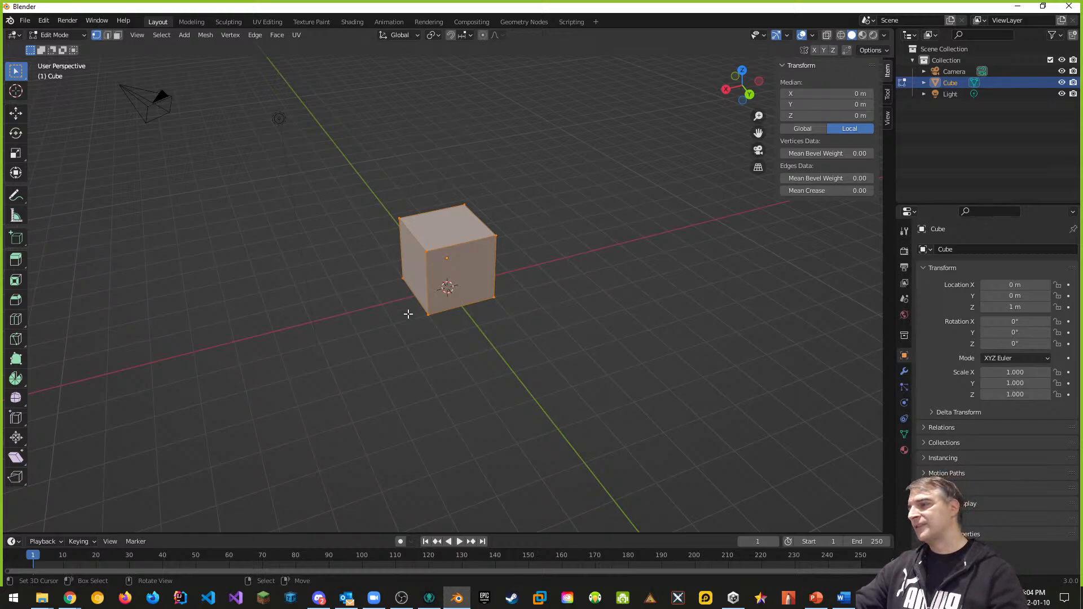
middle_drag(408, 314, 437, 286)
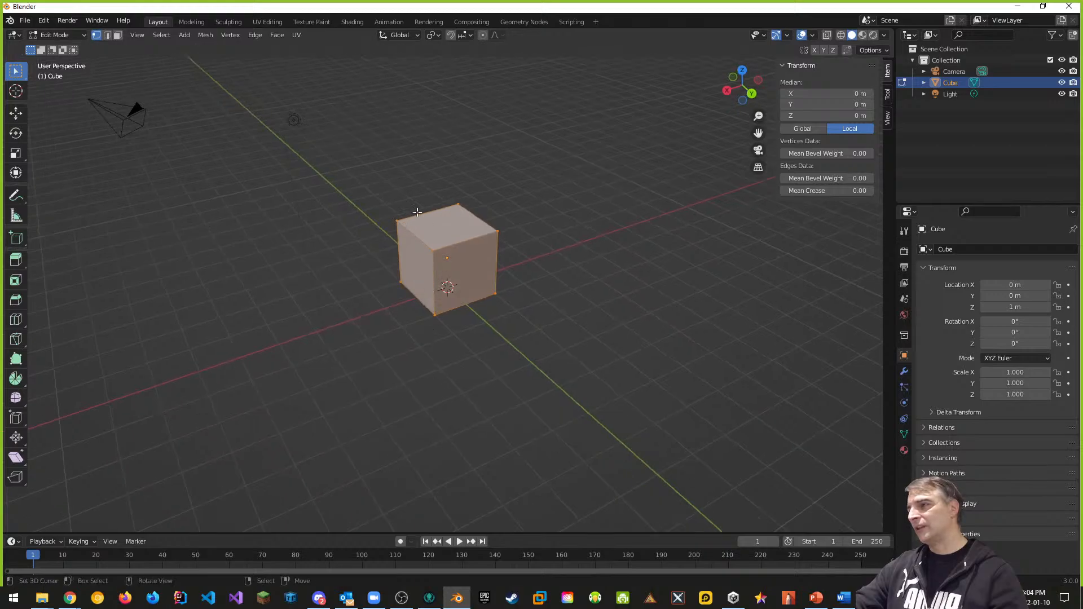
Step: Select the cube's front top corner vertex
click(432, 251)
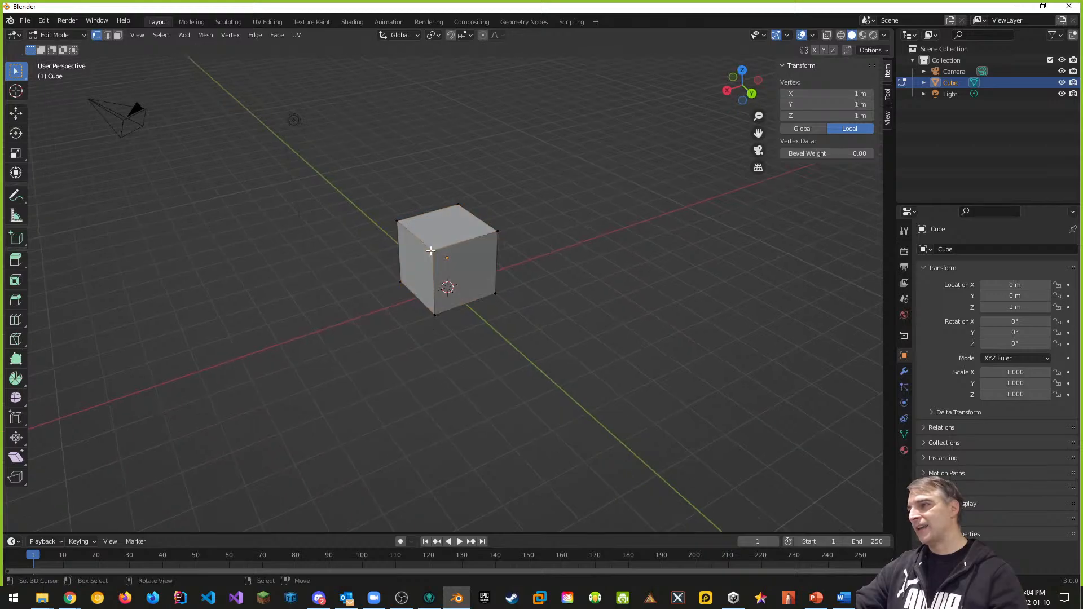
click(398, 224)
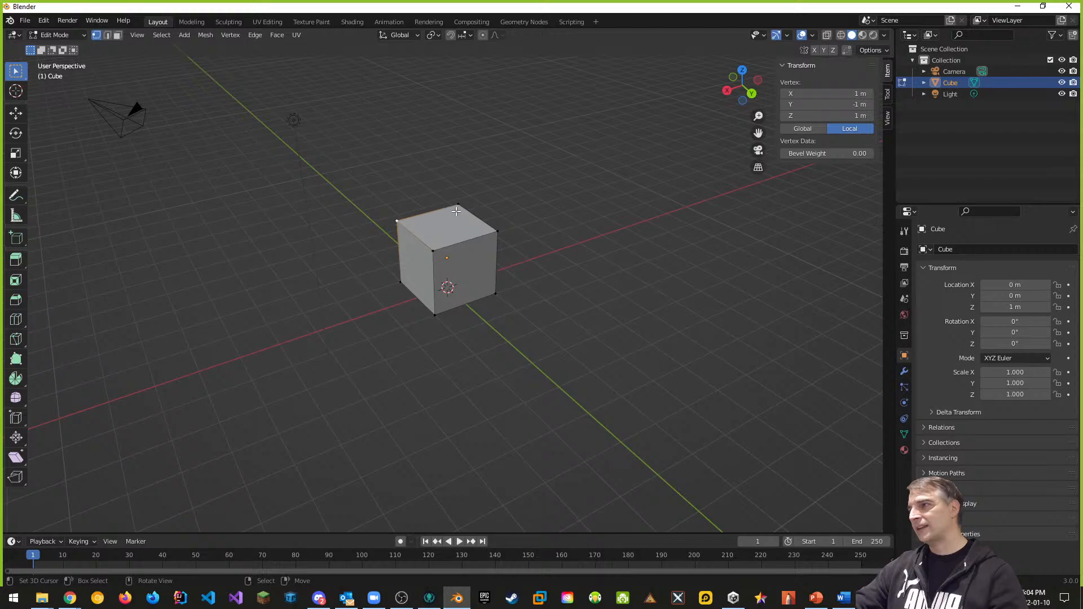
click(497, 231)
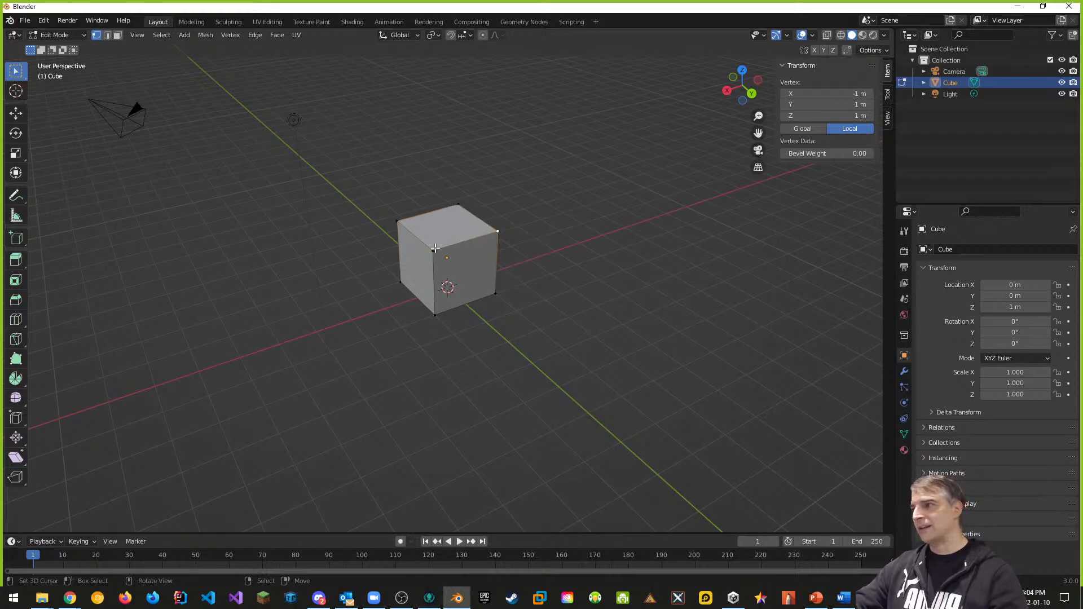
click(398, 221)
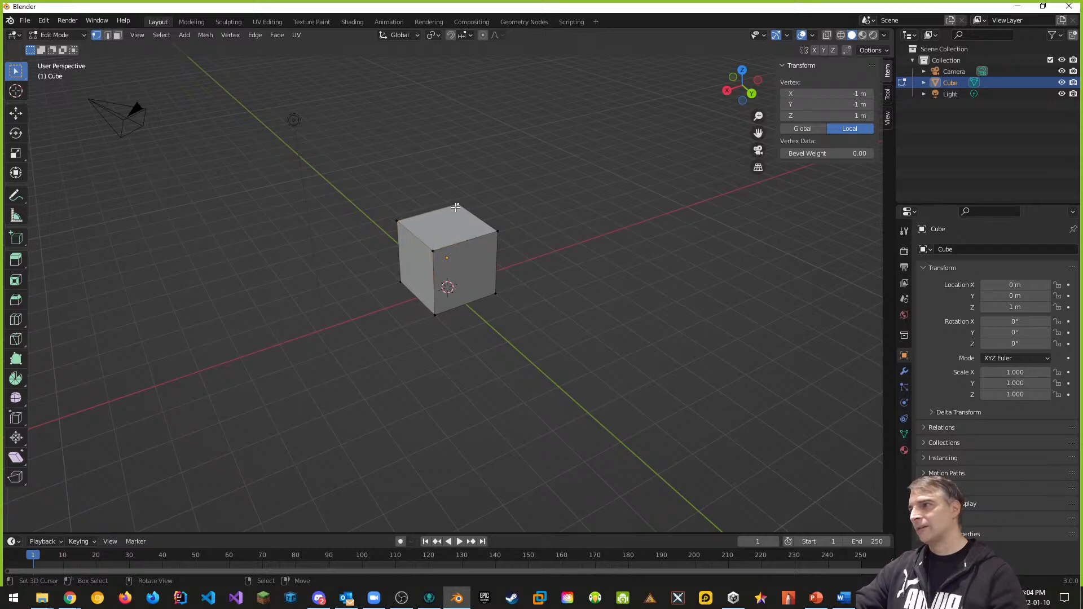
click(490, 235)
click(435, 249)
middle_drag(499, 334, 594, 317)
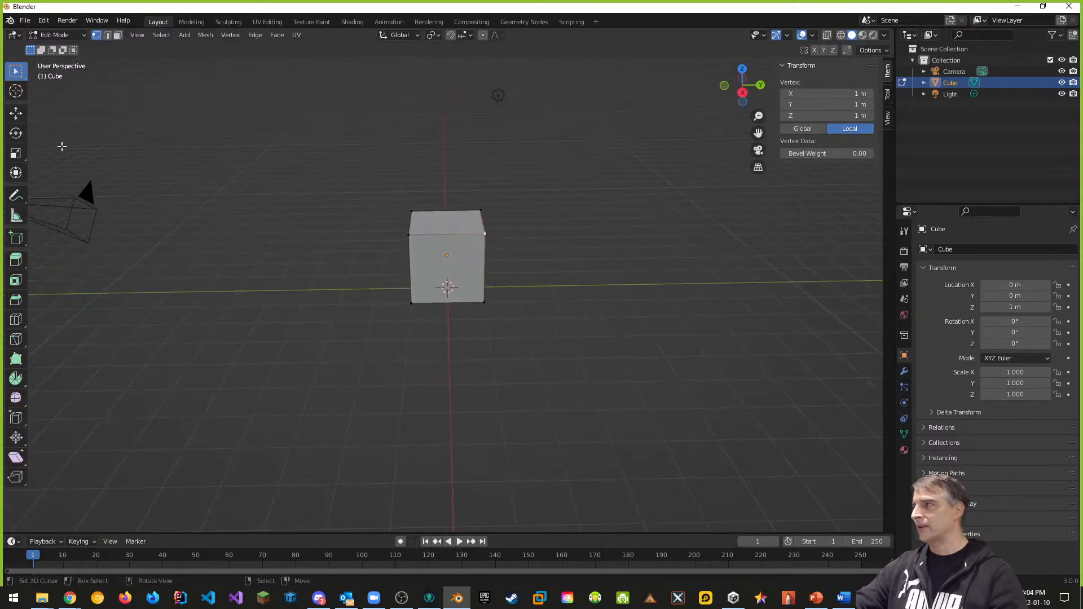
Step: Use the Move tool to raise the vertex to Z 1.3393 m and pull it to about 3 m on Y
click(16, 113)
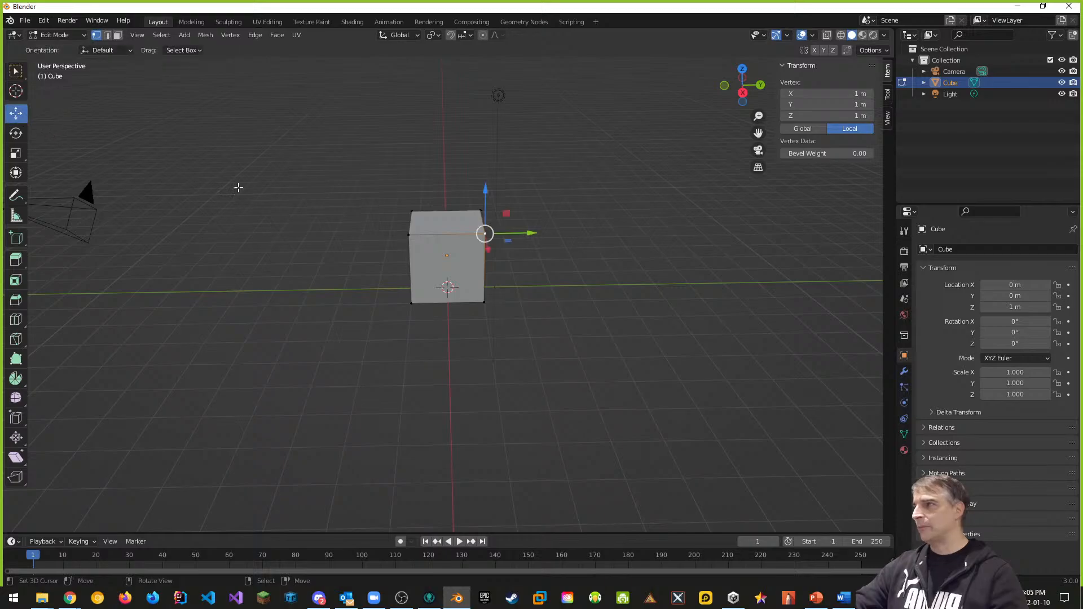
mouse_move(486, 194)
mouse_down()
mouse_move(477, 205)
mouse_move(477, 181)
mouse_up()
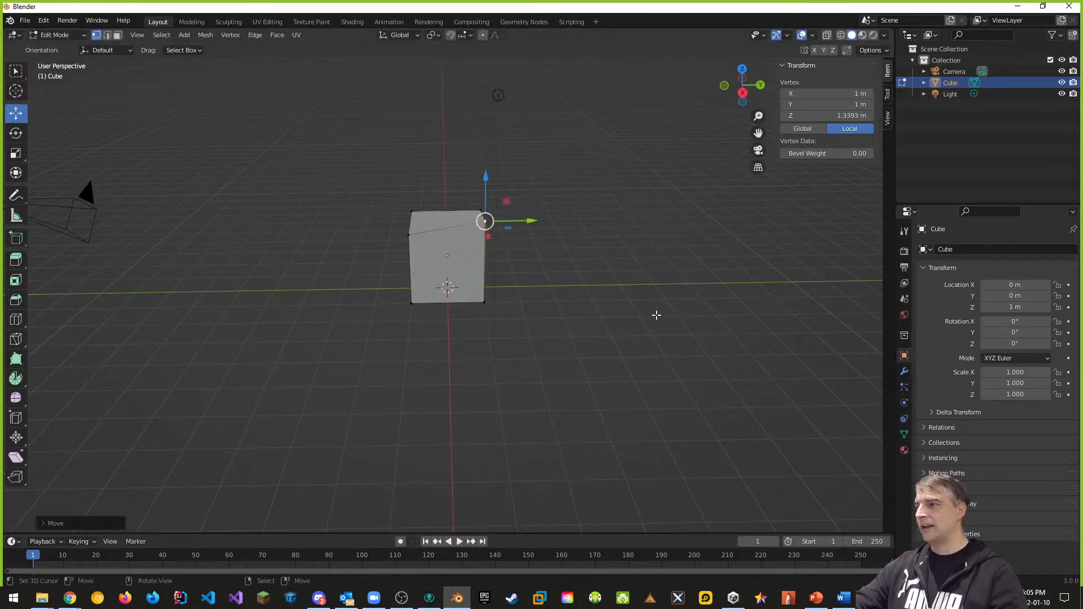
middle_drag(655, 315, 468, 308)
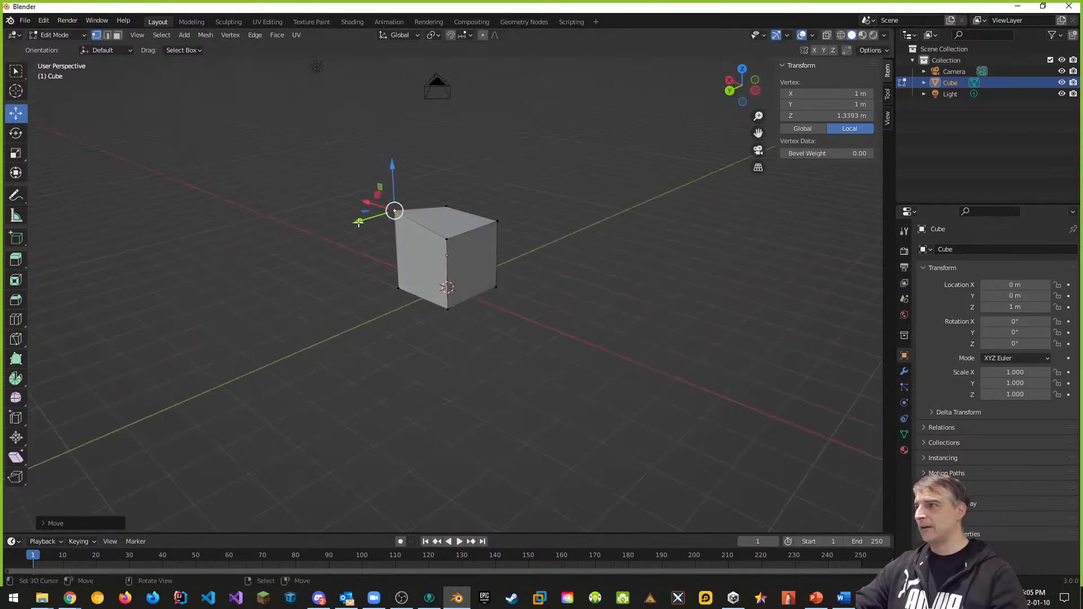
drag(361, 224, 294, 233)
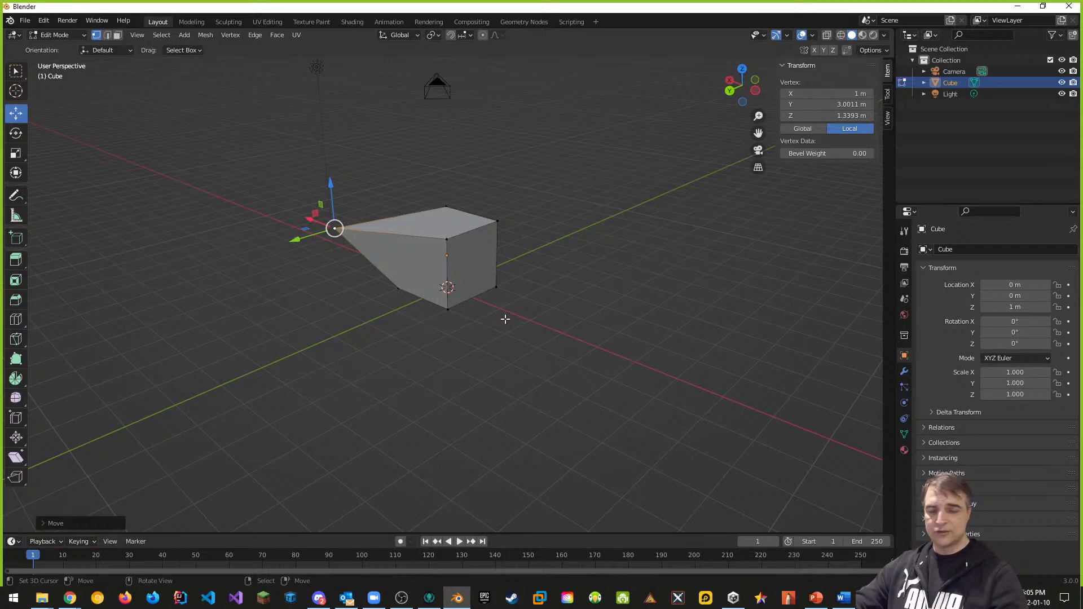
Step: Undo the vertex's sideways pull along Y
key(ctrl+z)
key(ctrl+z)
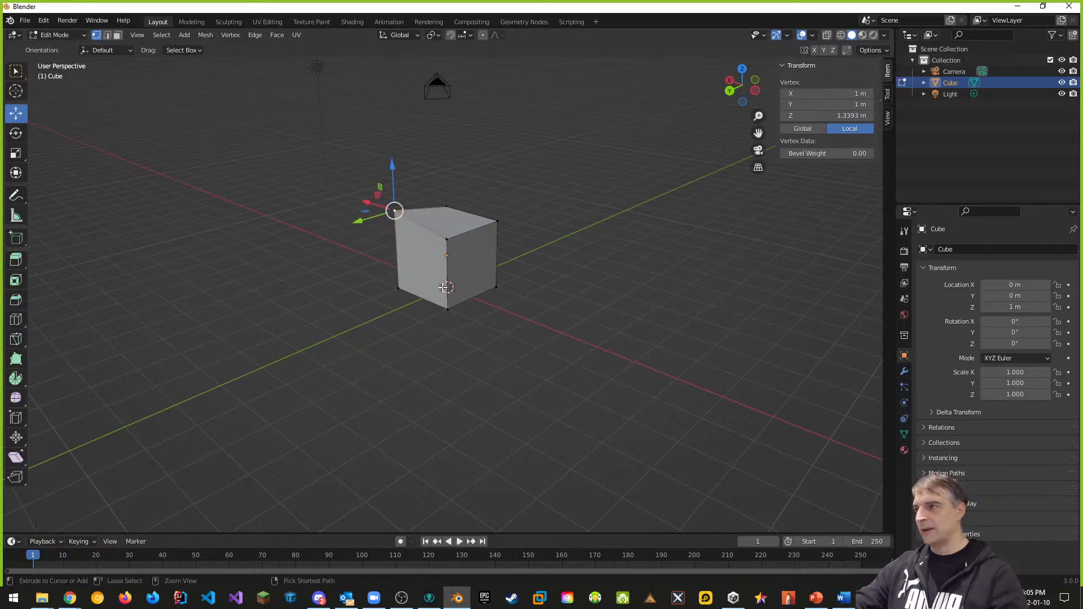
middle_drag(385, 332, 491, 306)
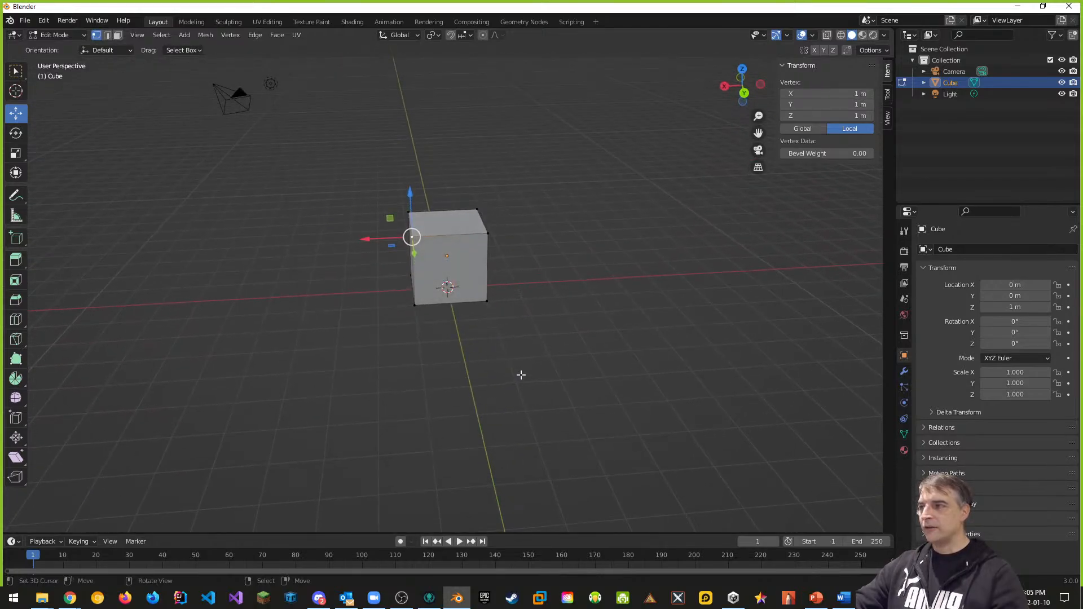
middle_drag(388, 284, 486, 286)
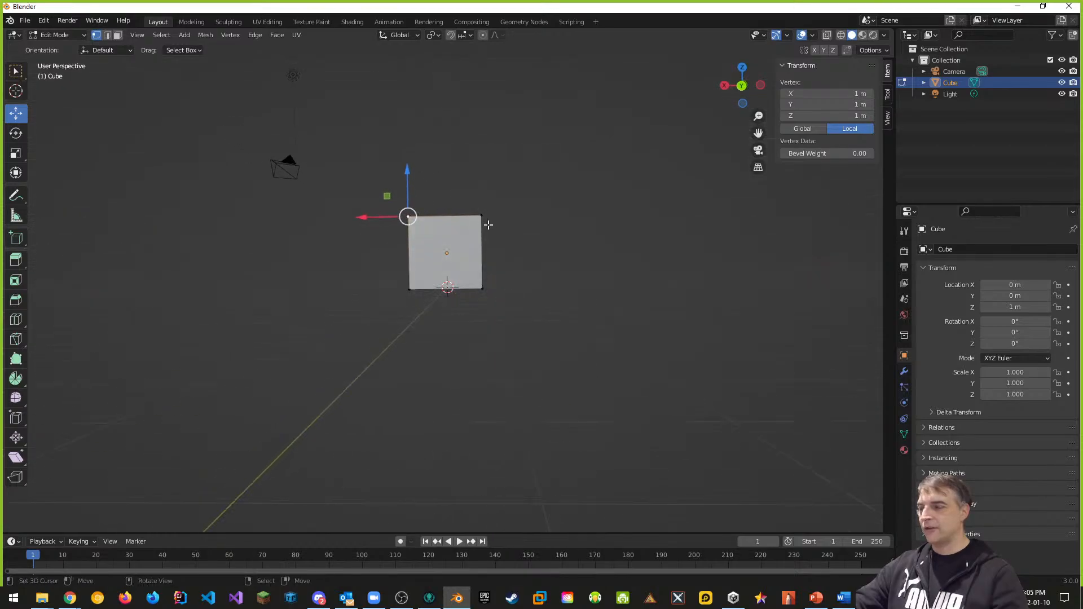
middle_drag(489, 225, 477, 265)
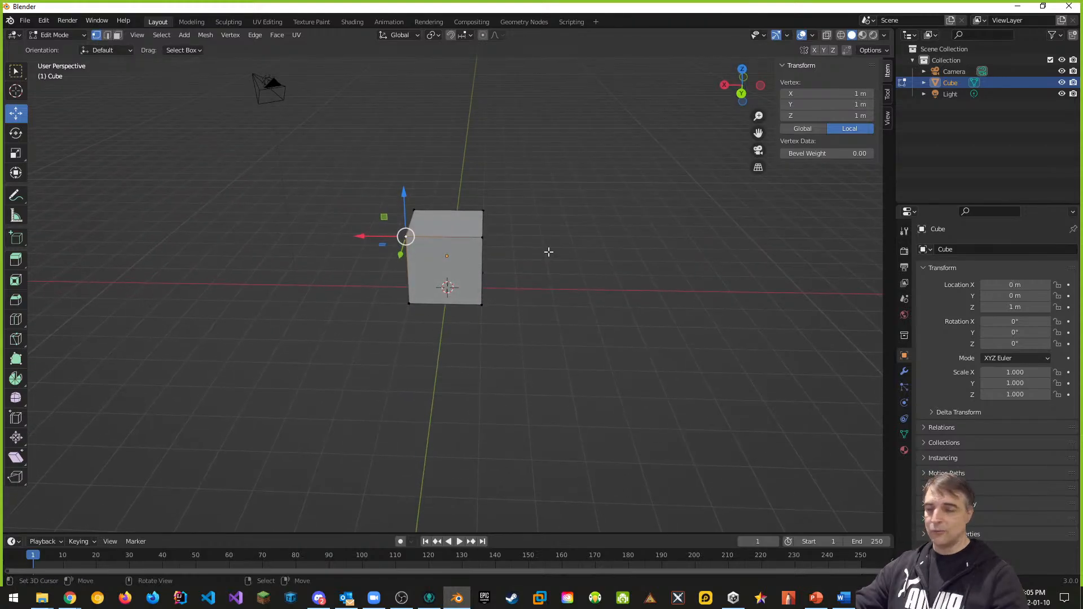
Step: Select the top face's four vertices, then clear the selection and toggle select-all on and off
shift+click(416, 212)
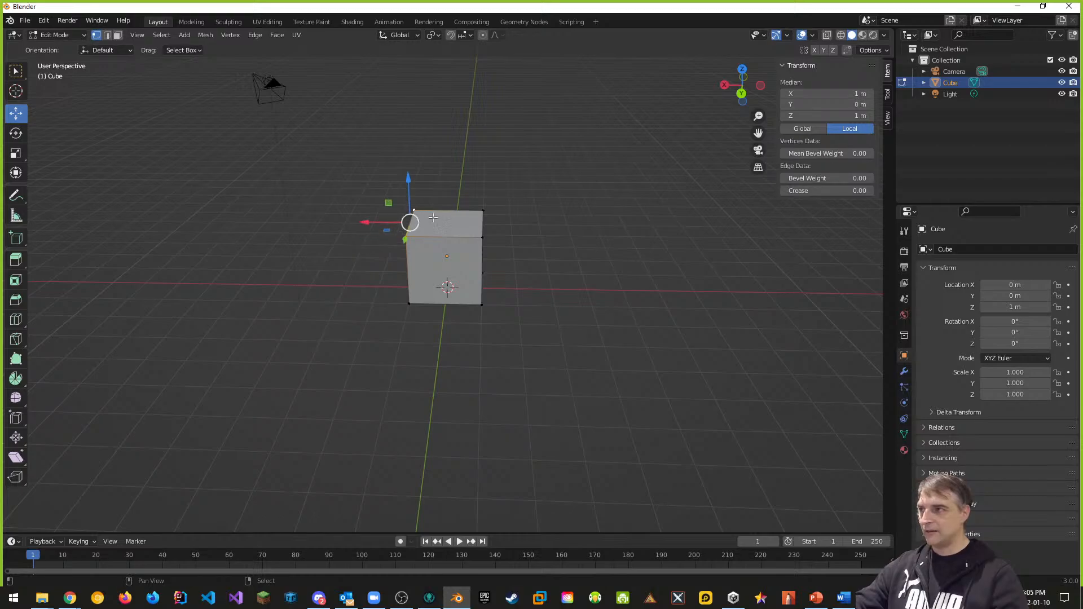
shift+click(481, 213)
shift+click(483, 238)
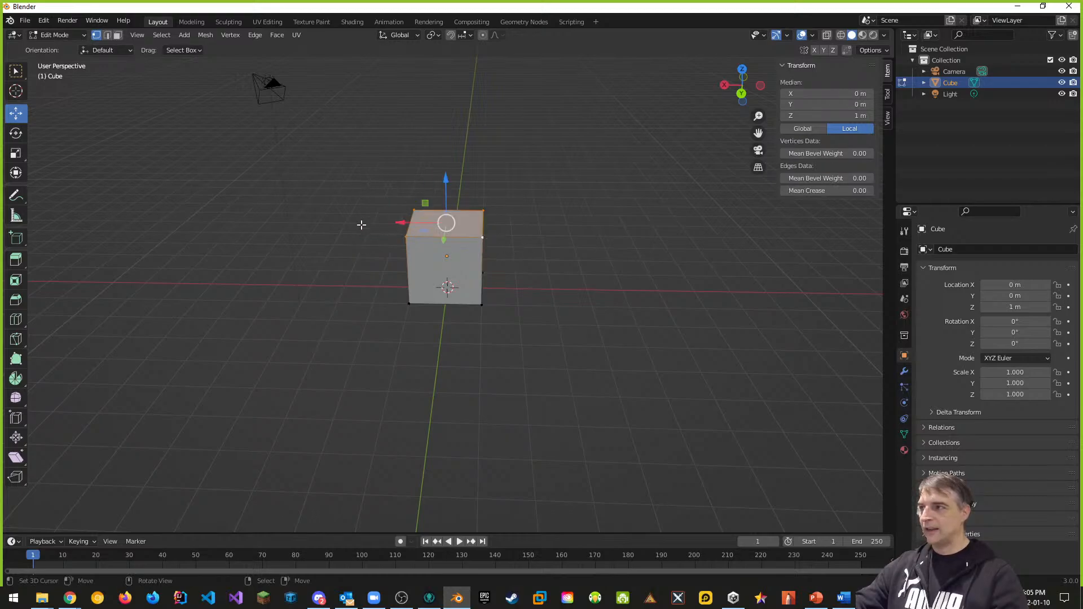
click(512, 333)
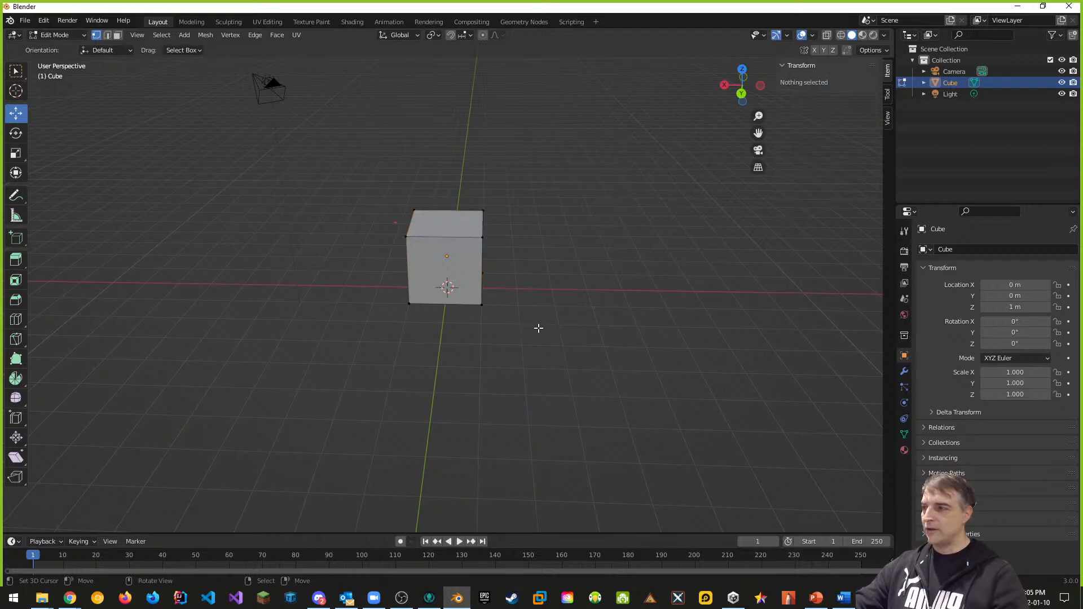
key(a)
key(a)
key(a)
key(a)
key(a)
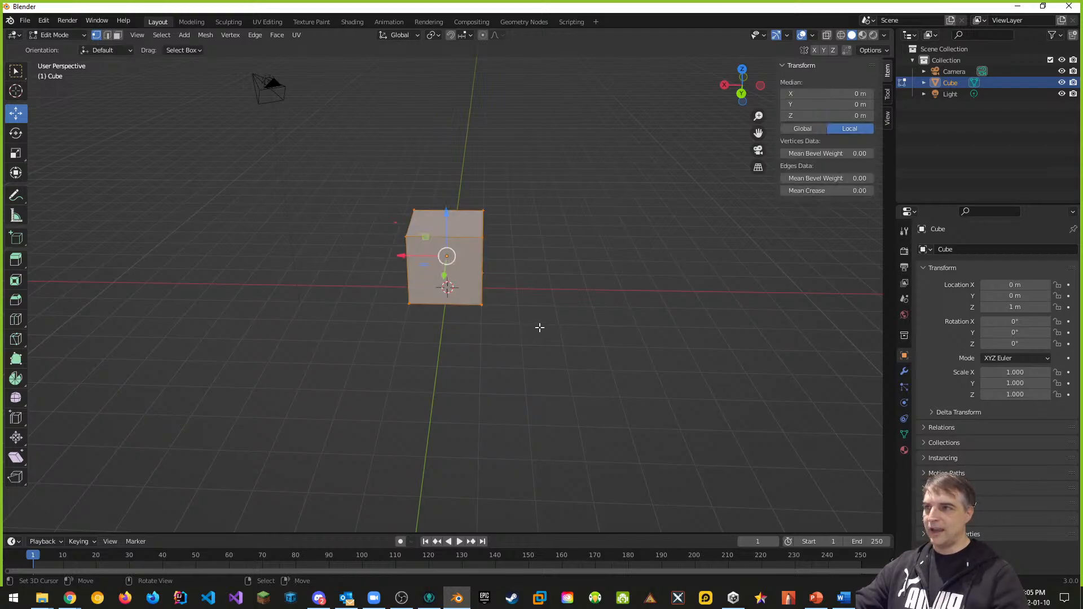
key(a)
key(a)
key(a)
middle_drag(561, 332, 576, 322)
Step: Select all vertices through the F3 command search, then try searching 'desele'
key(F3)
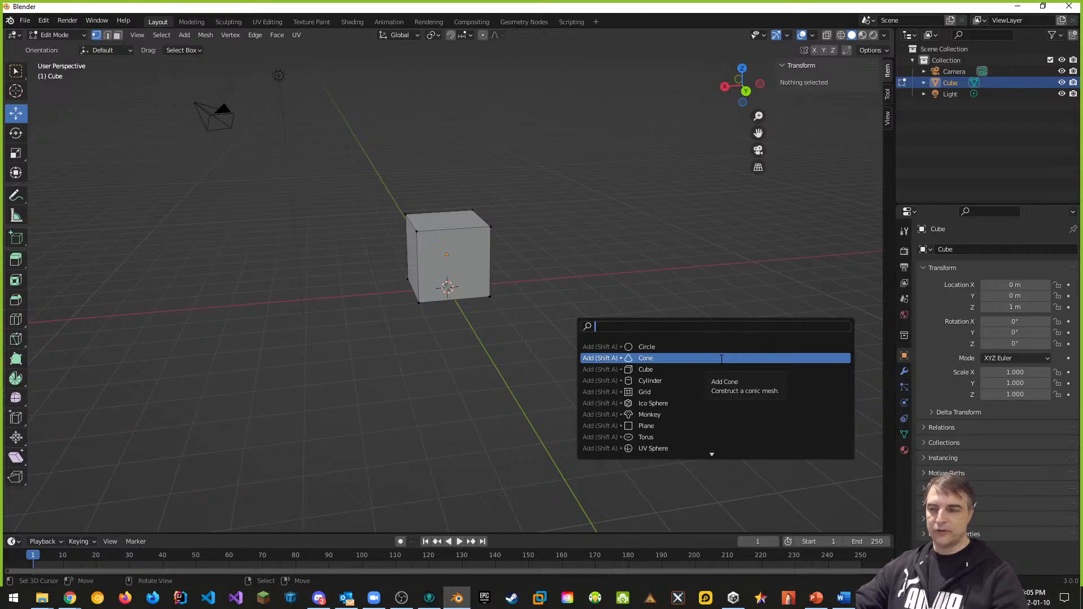
text(select)
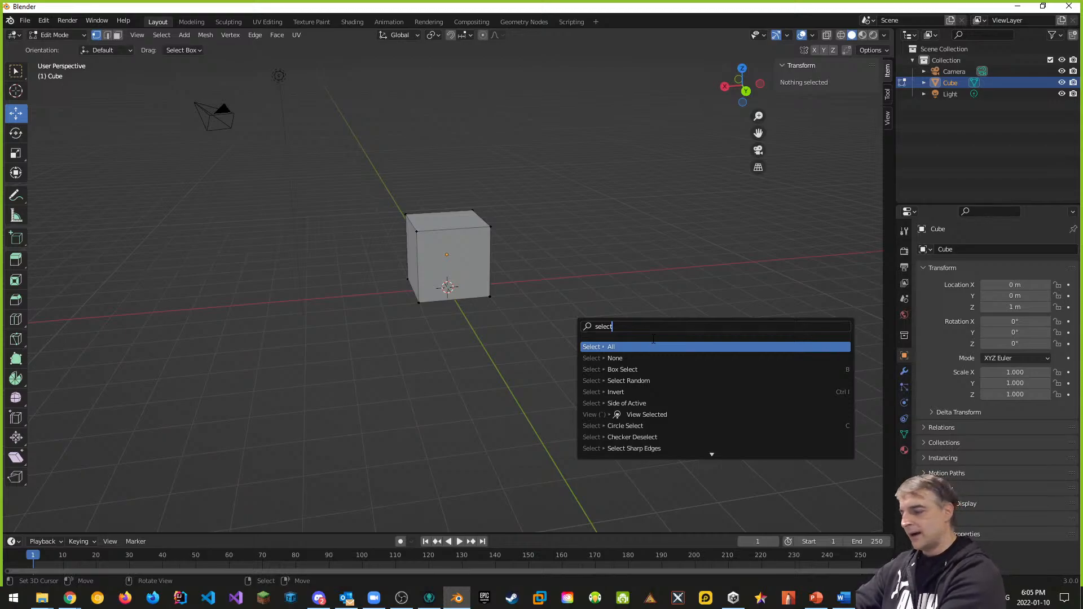
click(623, 346)
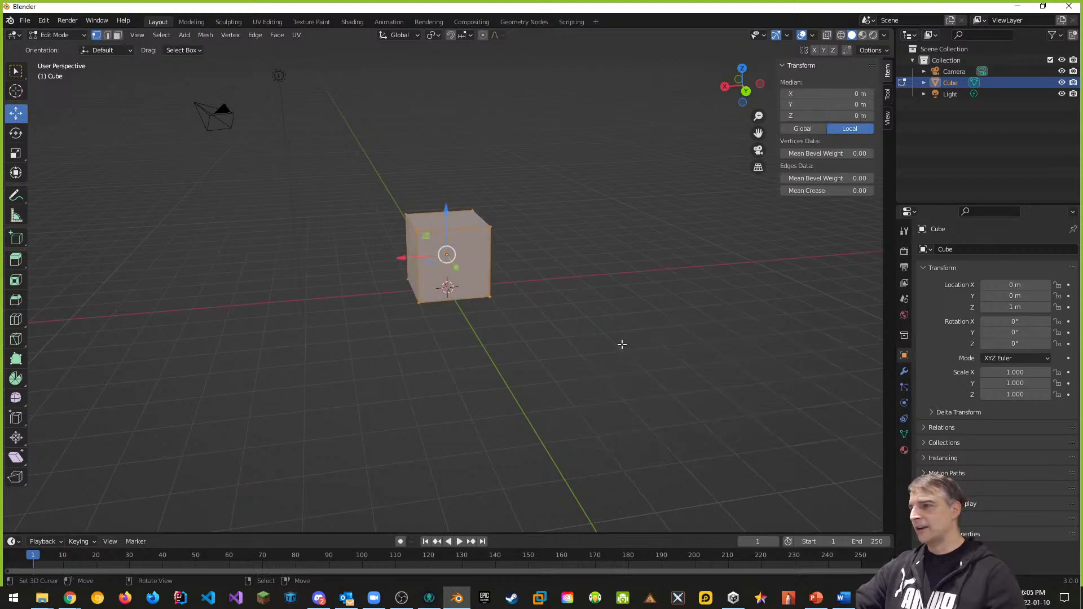
key(F3)
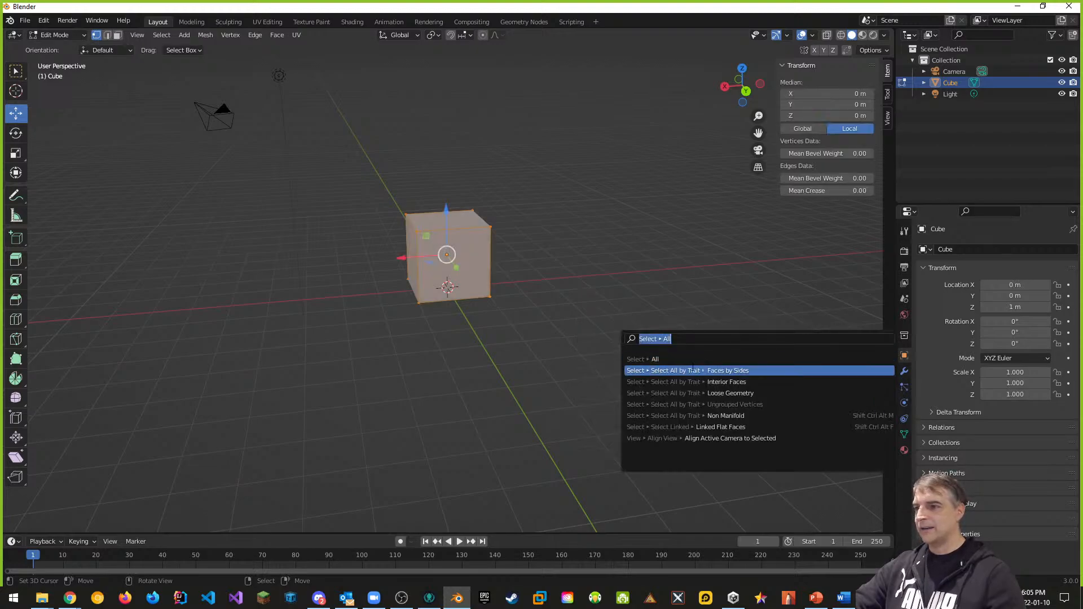
click(658, 362)
key(F3)
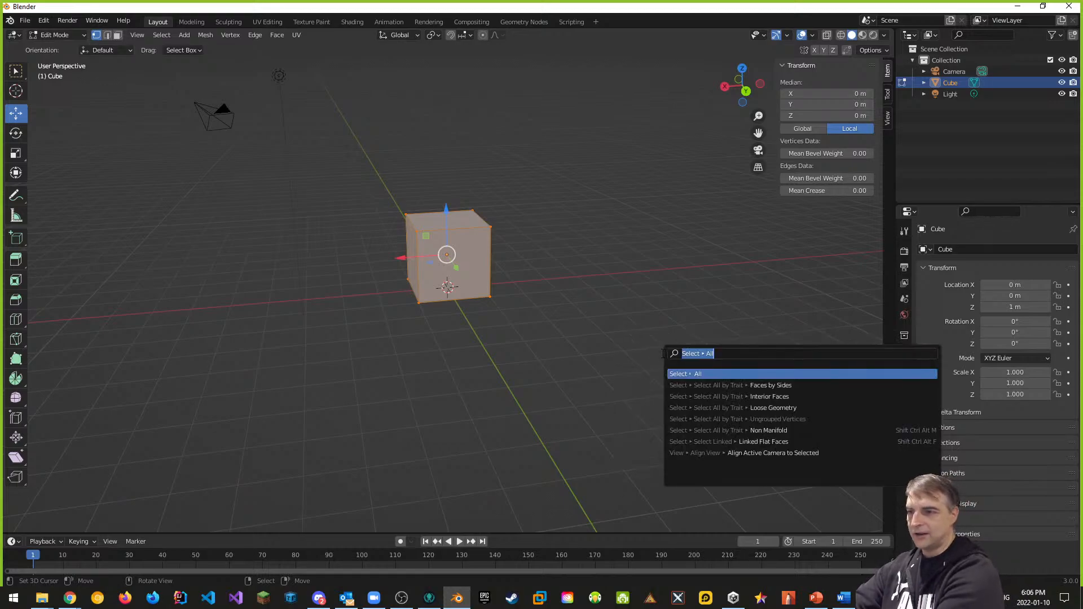
text(des)
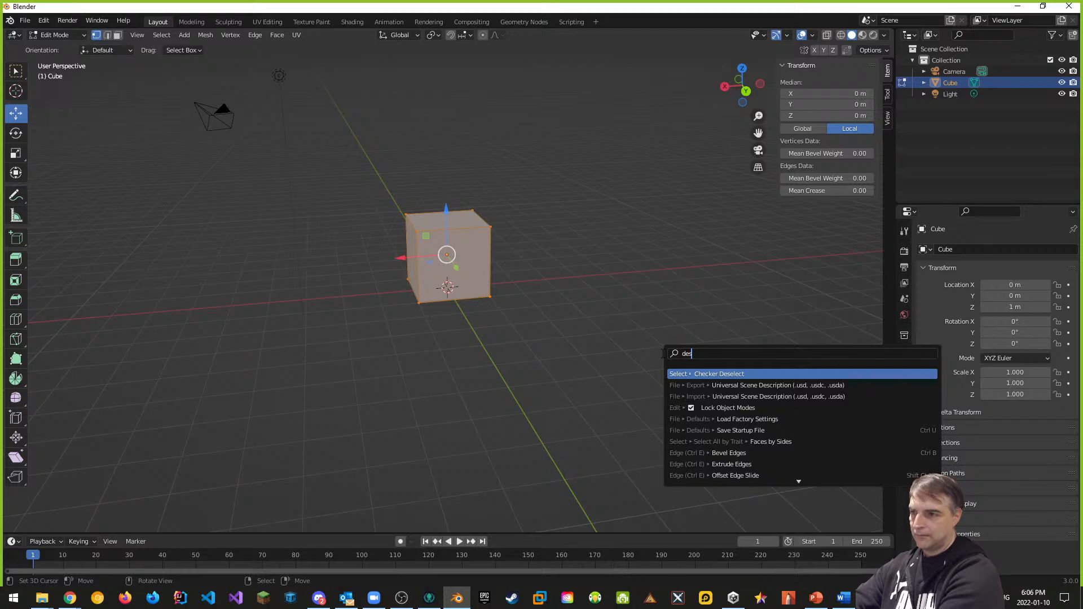
text(elect)
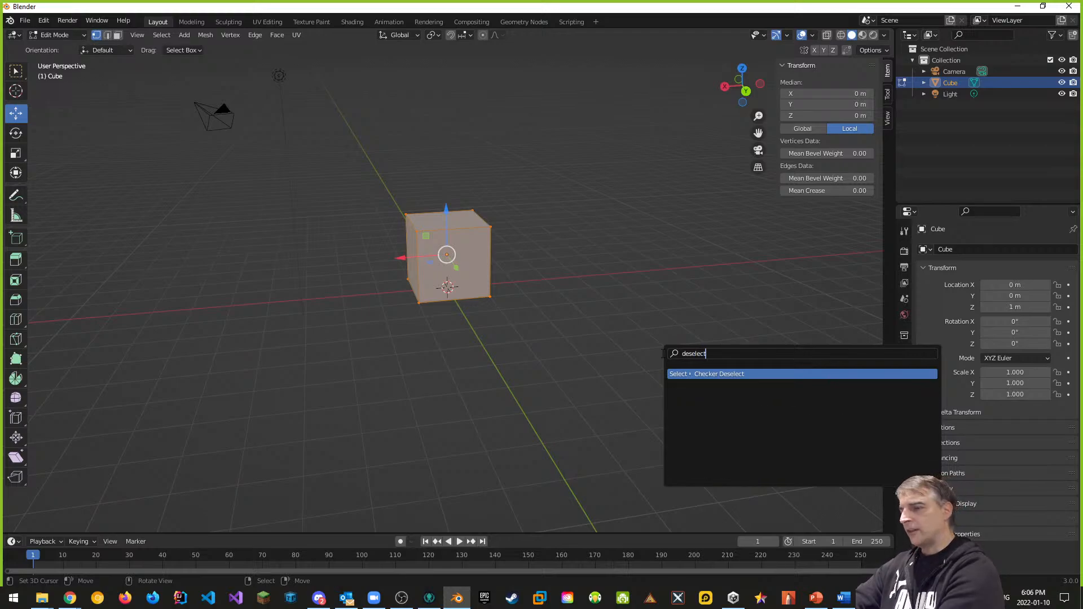
key(Escape)
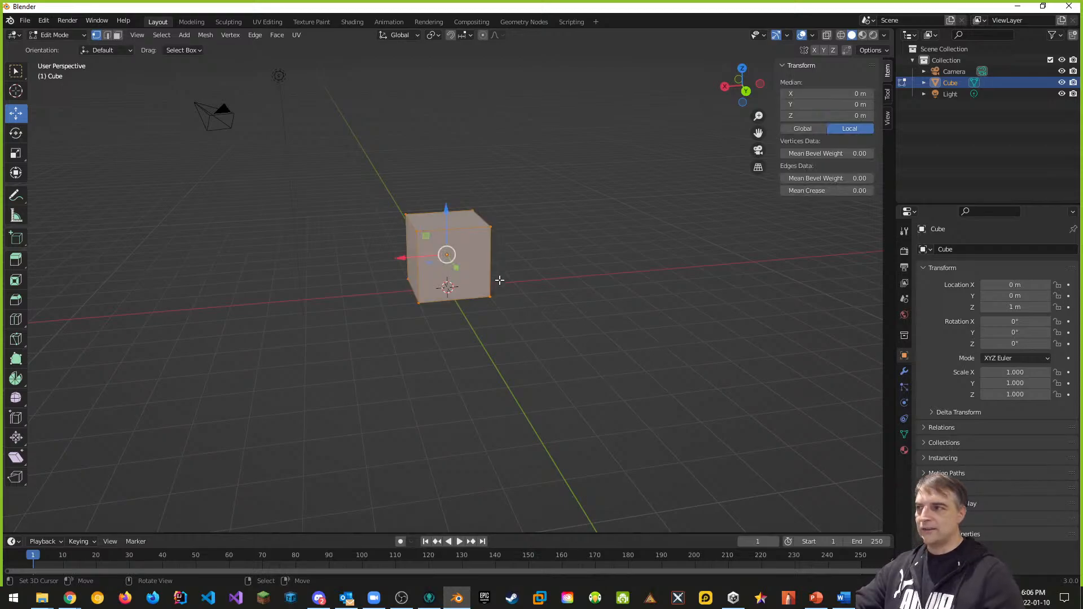
Step: Toggle selection with Alt+A and A, deselect all, and switch to see-through wireframe shading
key(alt+a)
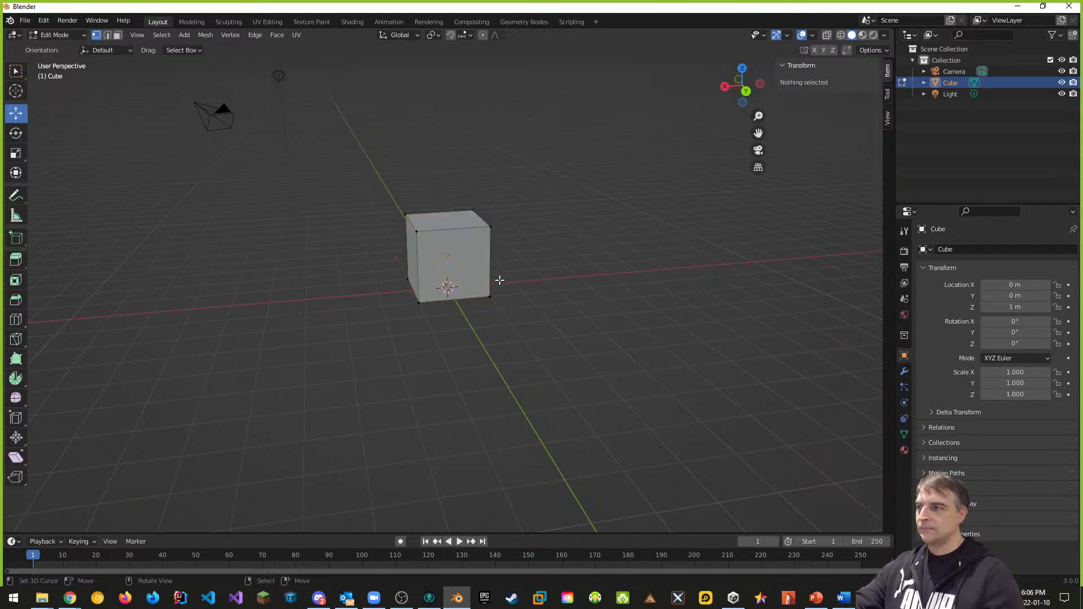
key(a)
middle_drag(524, 302, 503, 199)
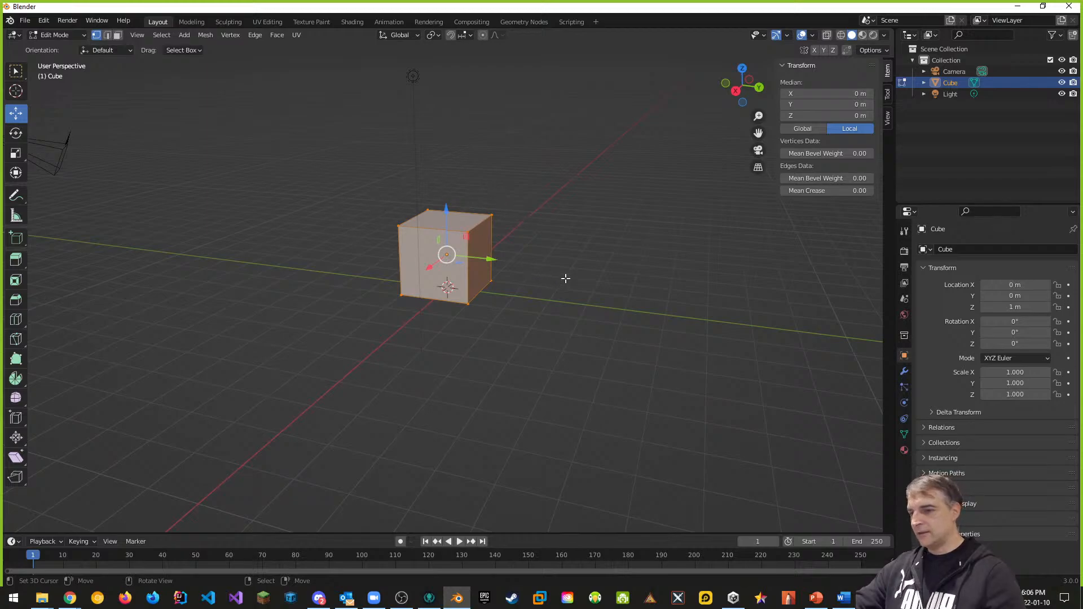
middle_drag(566, 279, 460, 204)
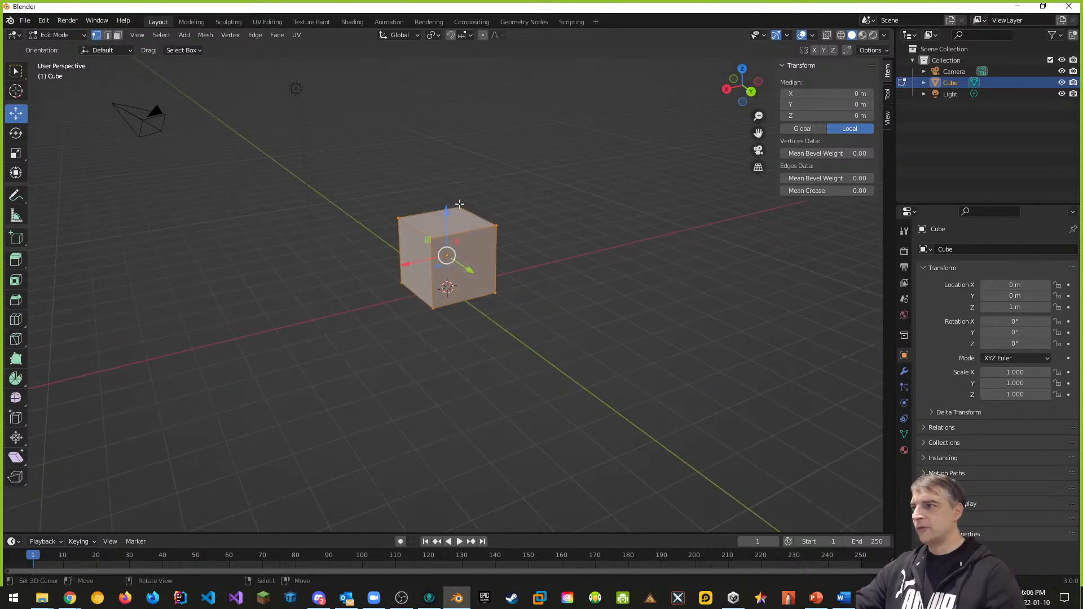
key(alt+a)
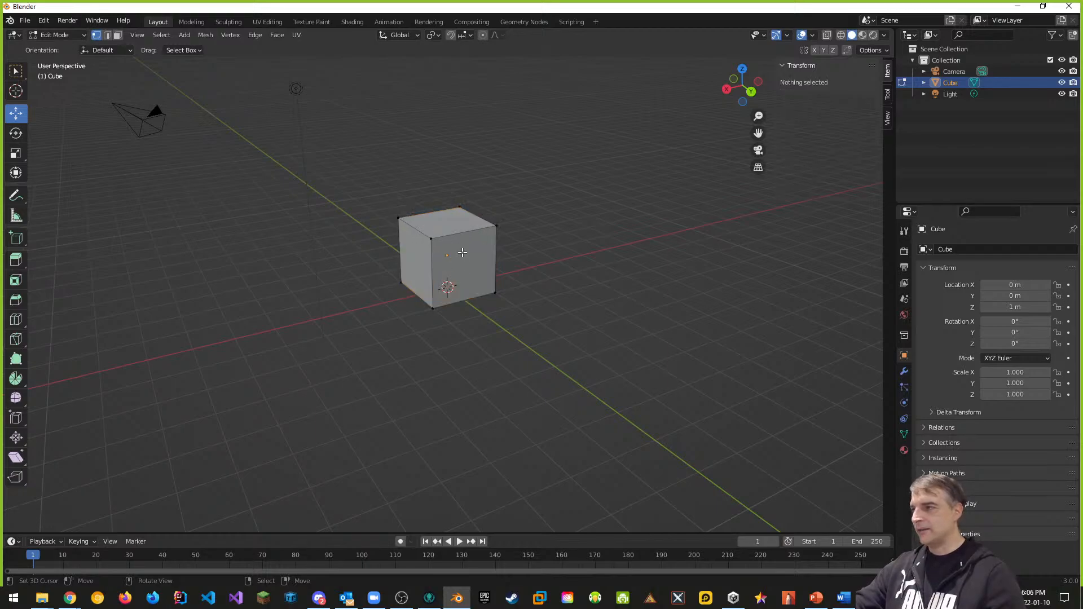
middle_drag(513, 315, 506, 317)
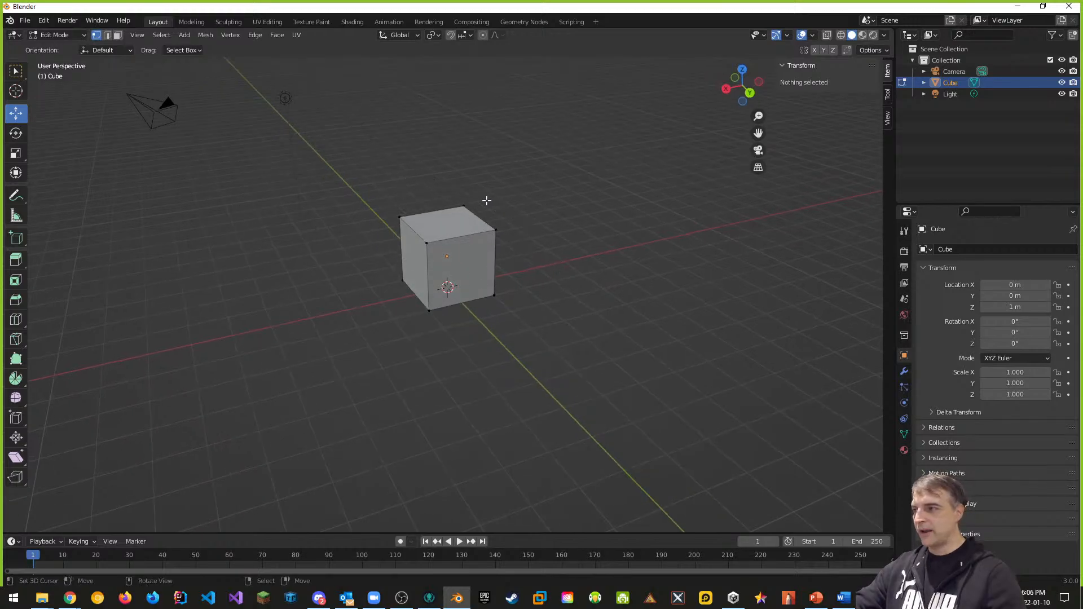
key(shift+z)
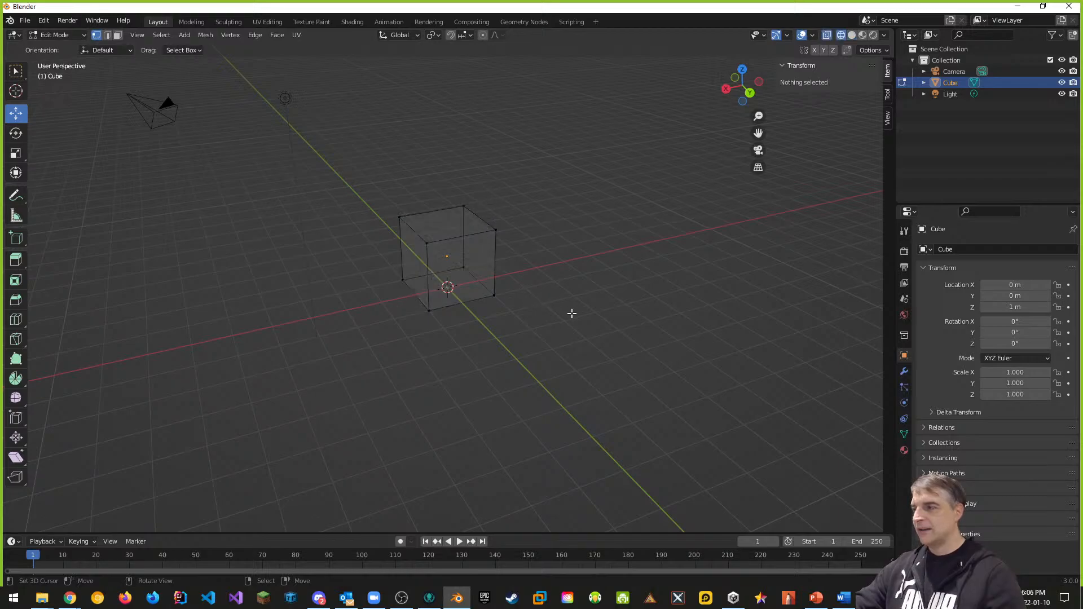
middle_drag(571, 313, 588, 305)
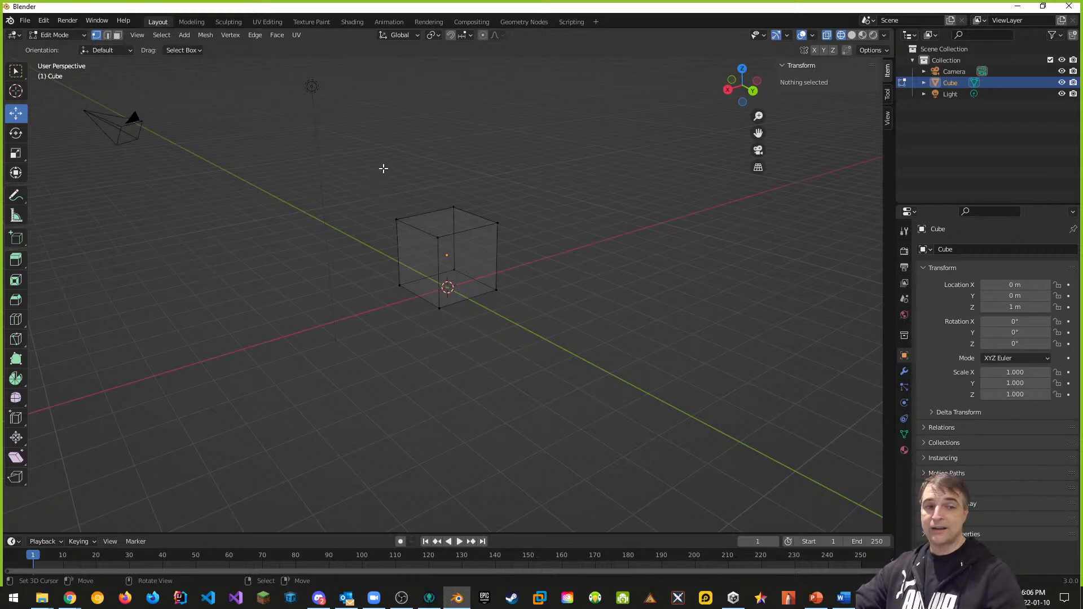
key(b)
drag(382, 168, 522, 252)
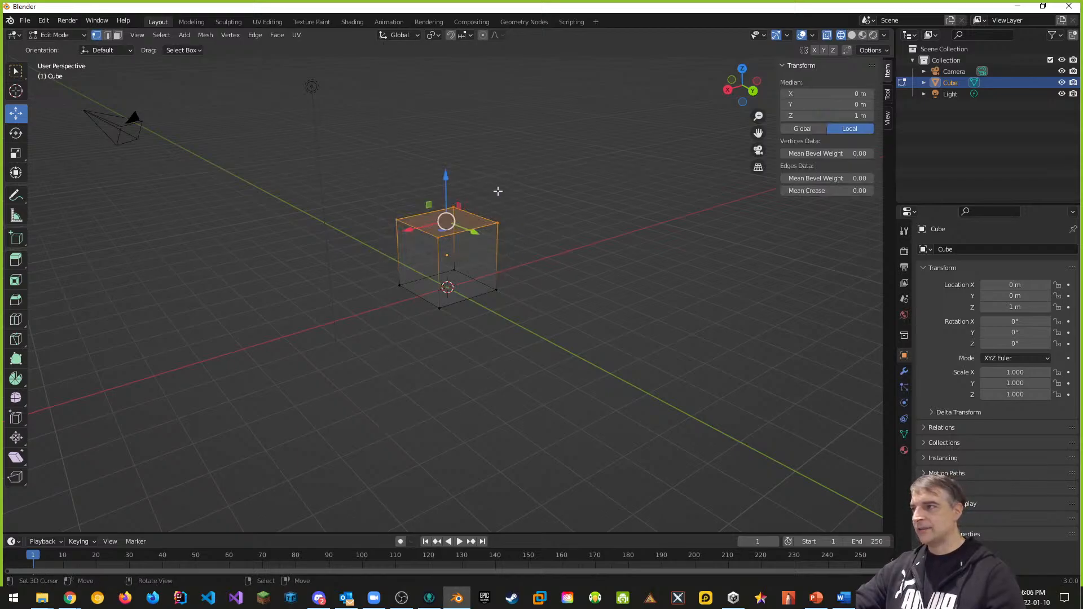
middle_drag(511, 217, 510, 298)
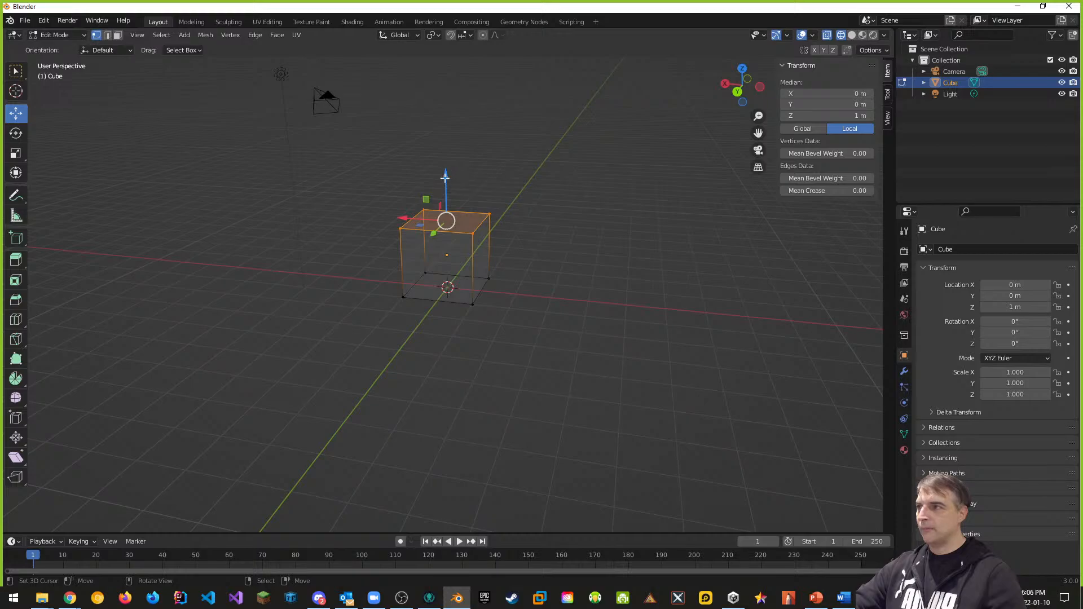
drag(445, 177, 446, 140)
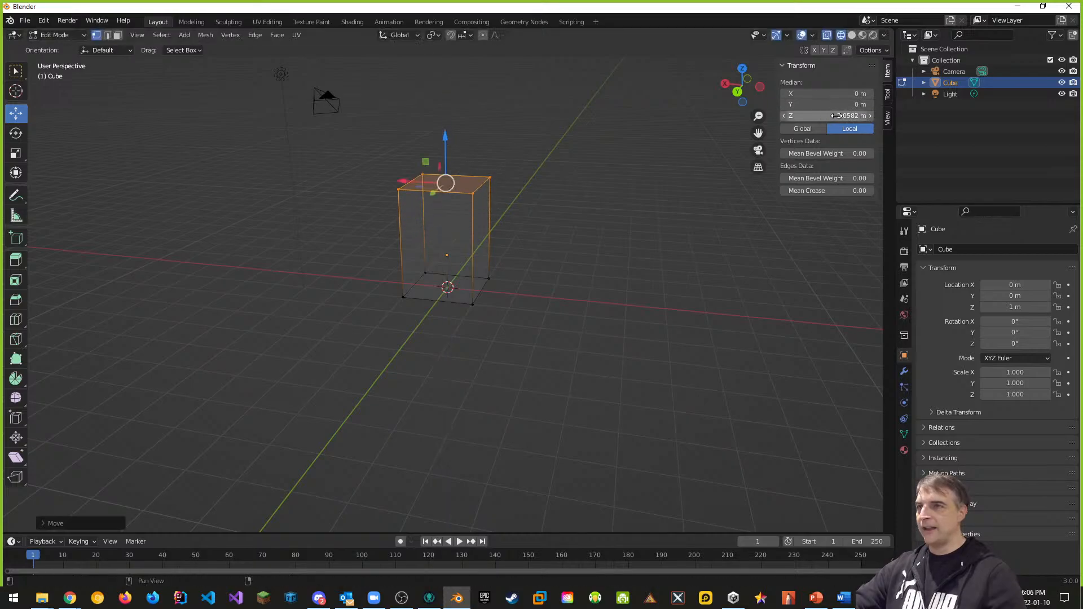
click(837, 115)
text(3)
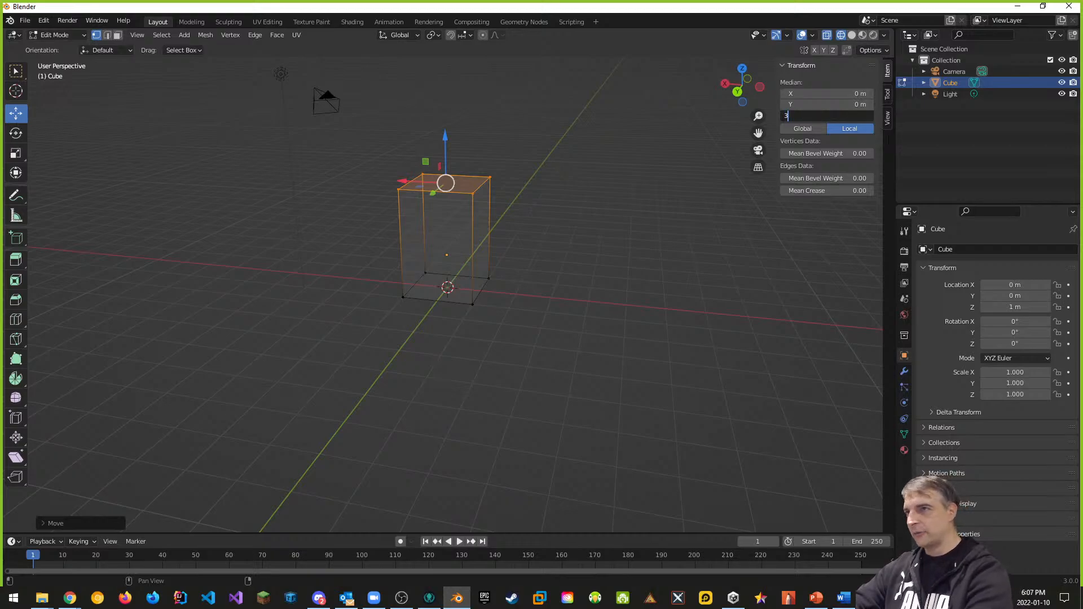
key(Return)
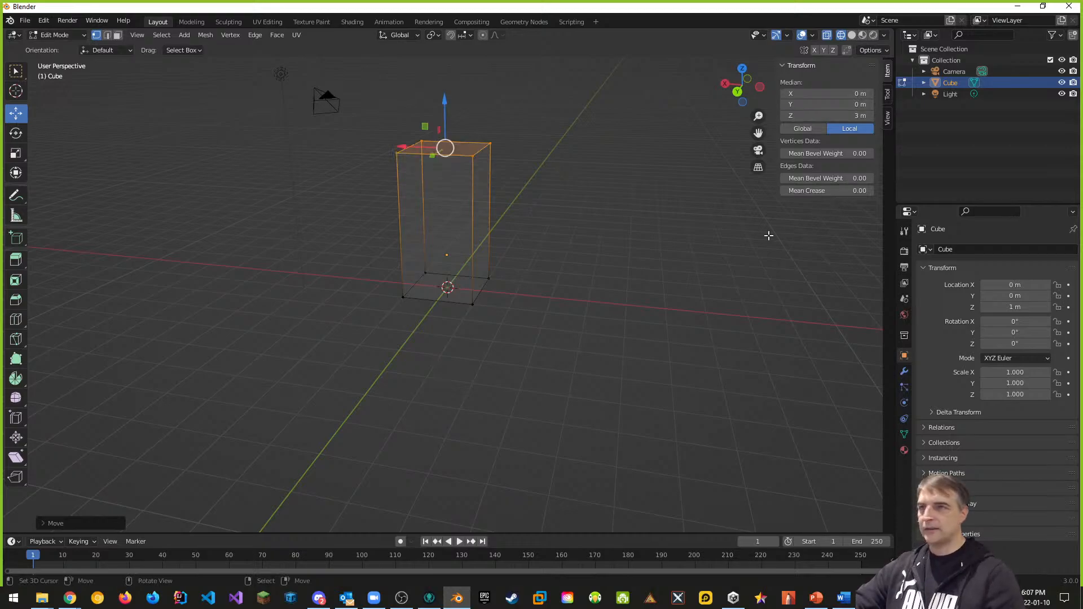
middle_drag(555, 368, 633, 358)
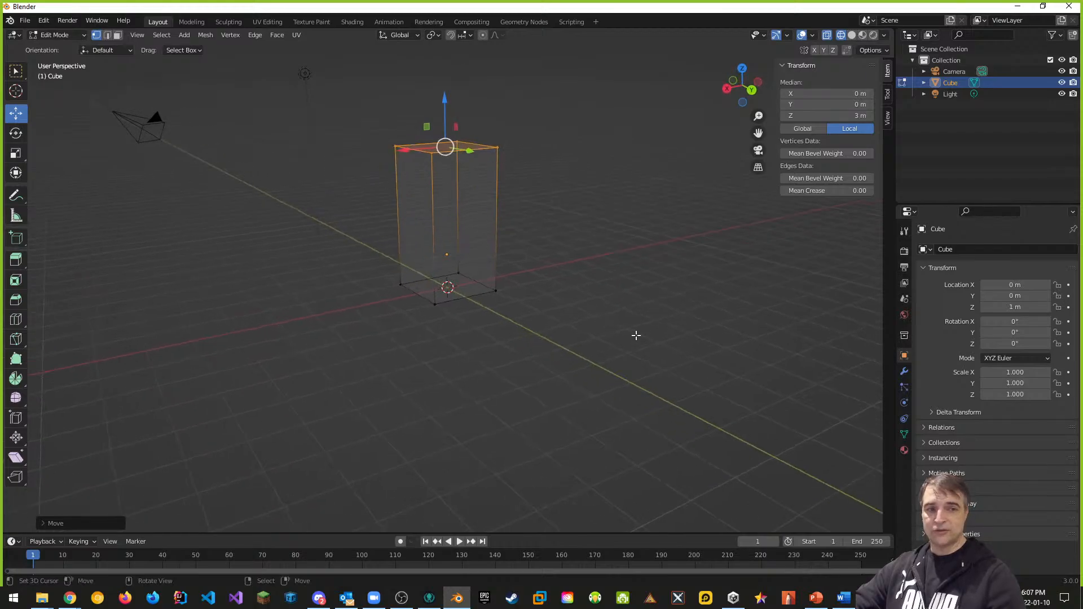
key(ctrl+z)
key(ctrl+z)
key(ctrl+z)
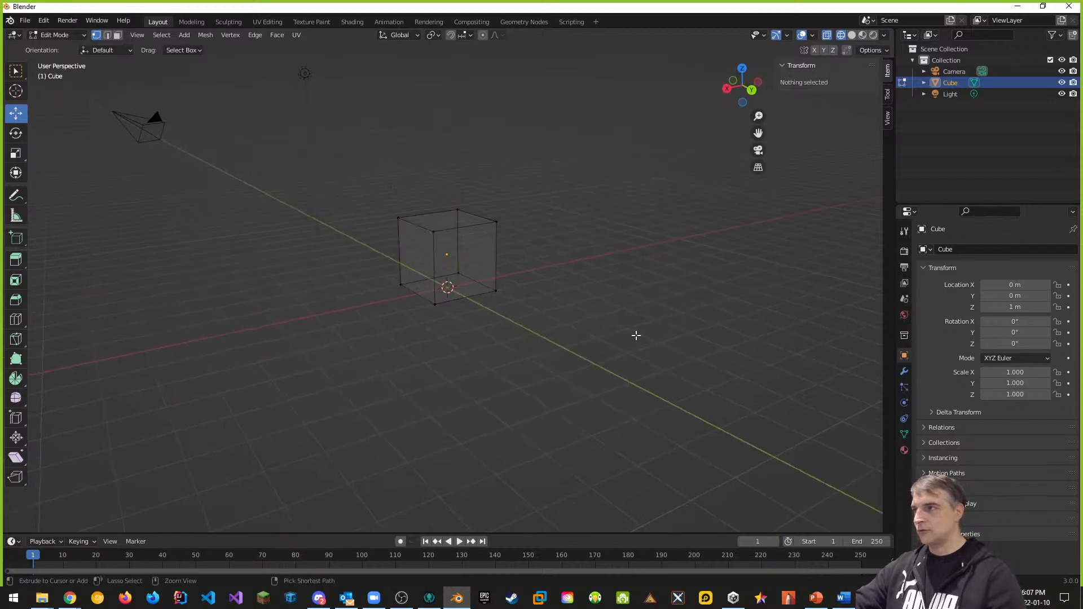
Step: Return the cube to solid shading and switch to face select mode
key(shift+z)
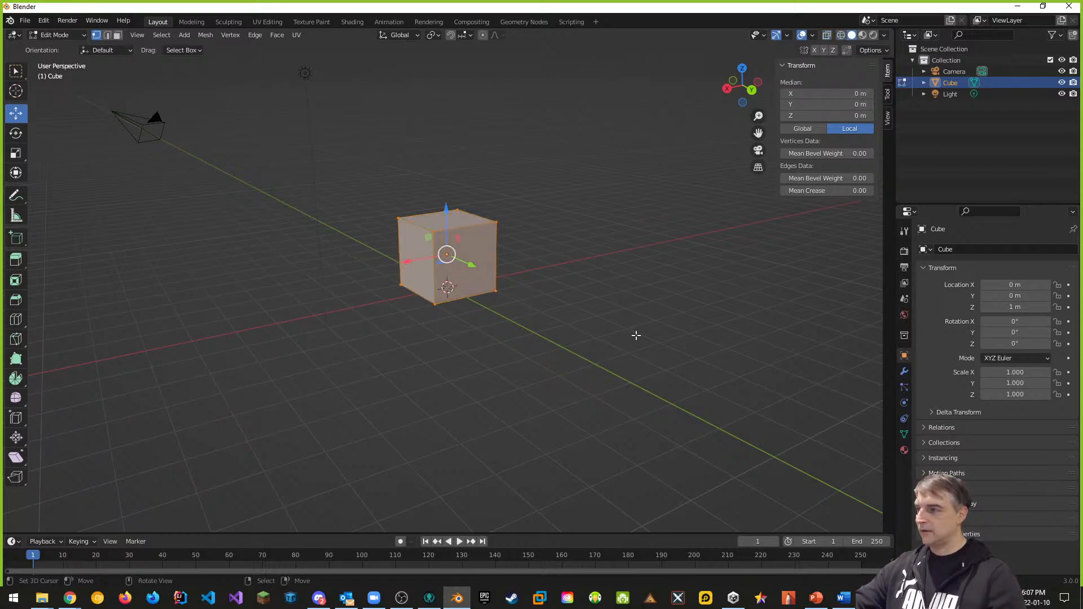
middle_drag(619, 351, 605, 370)
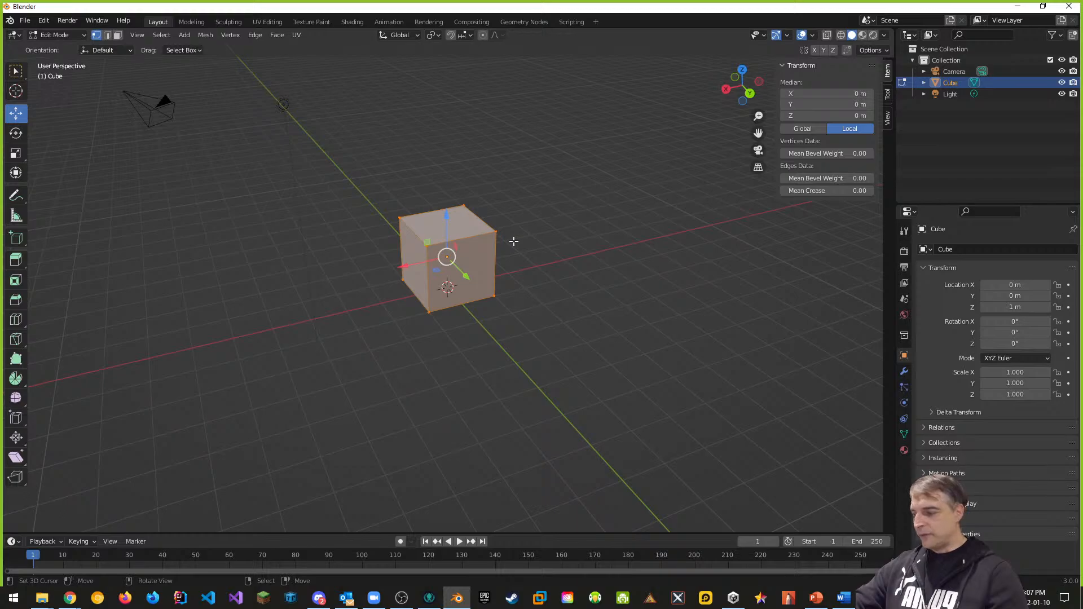
key(ctrl+Tab)
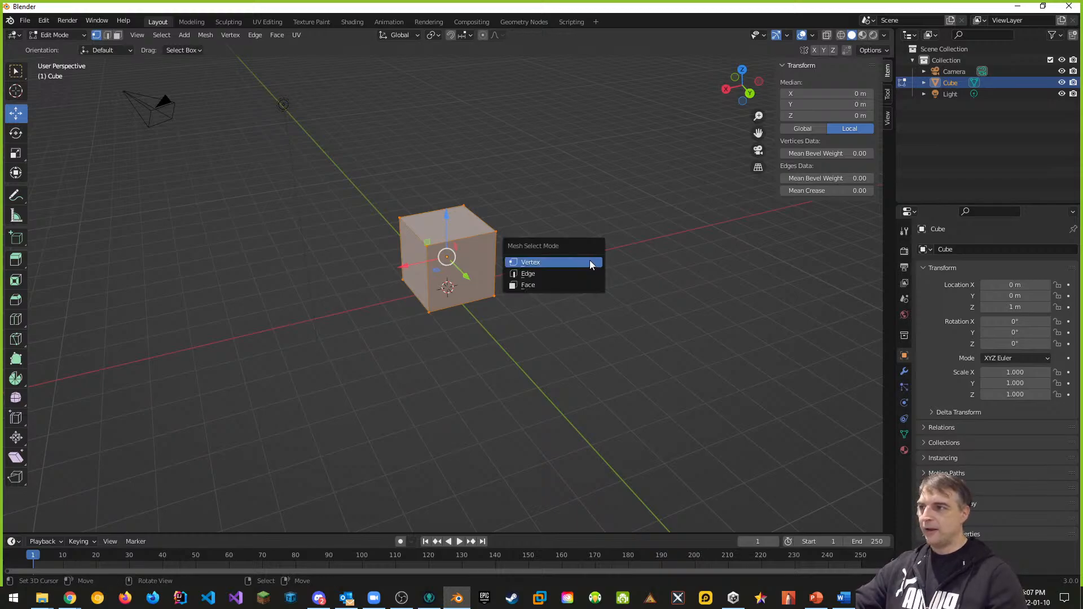
click(530, 285)
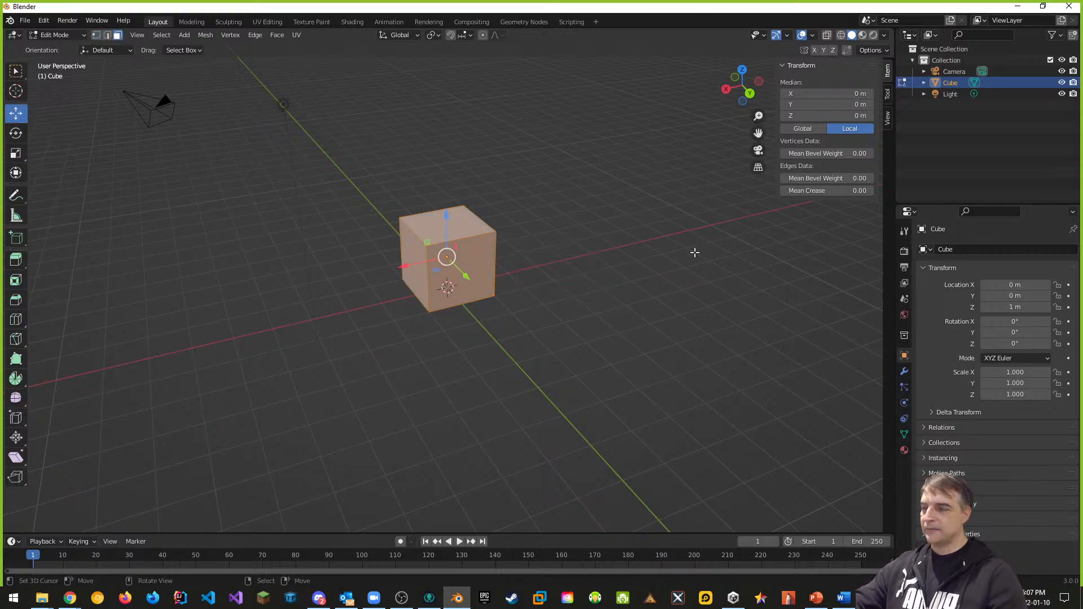
Step: Select the top face and set its Median Z to 3 m
click(453, 221)
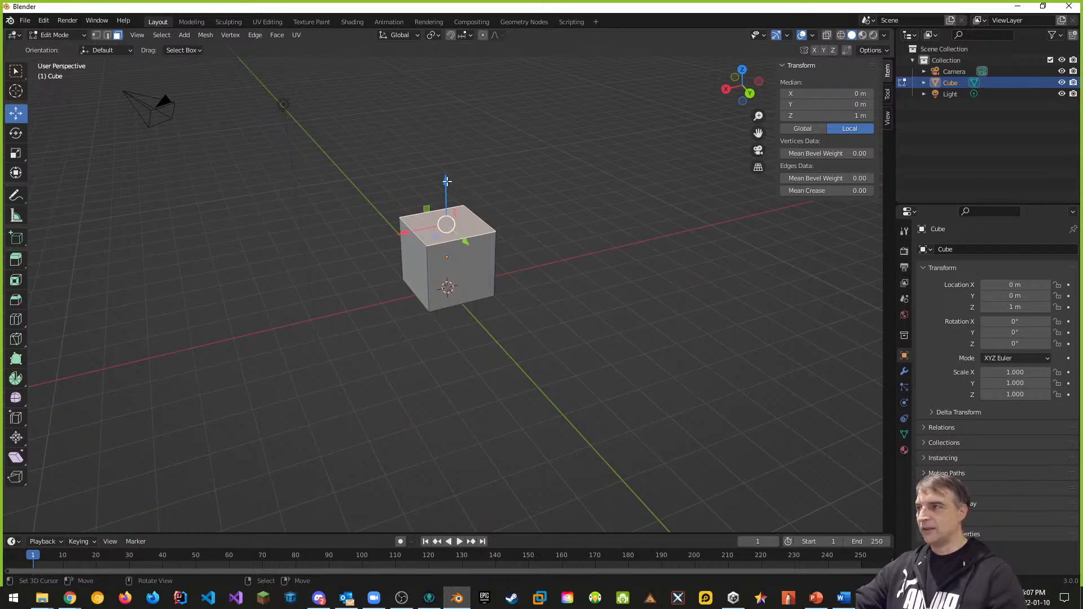
drag(446, 186, 447, 144)
click(857, 115)
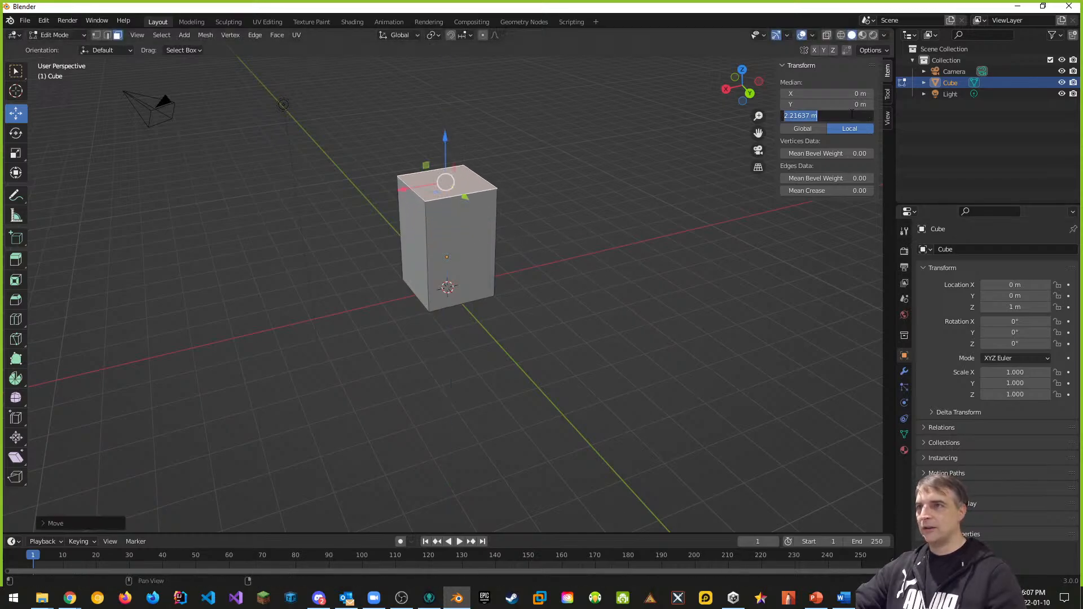
text(3)
key(Return)
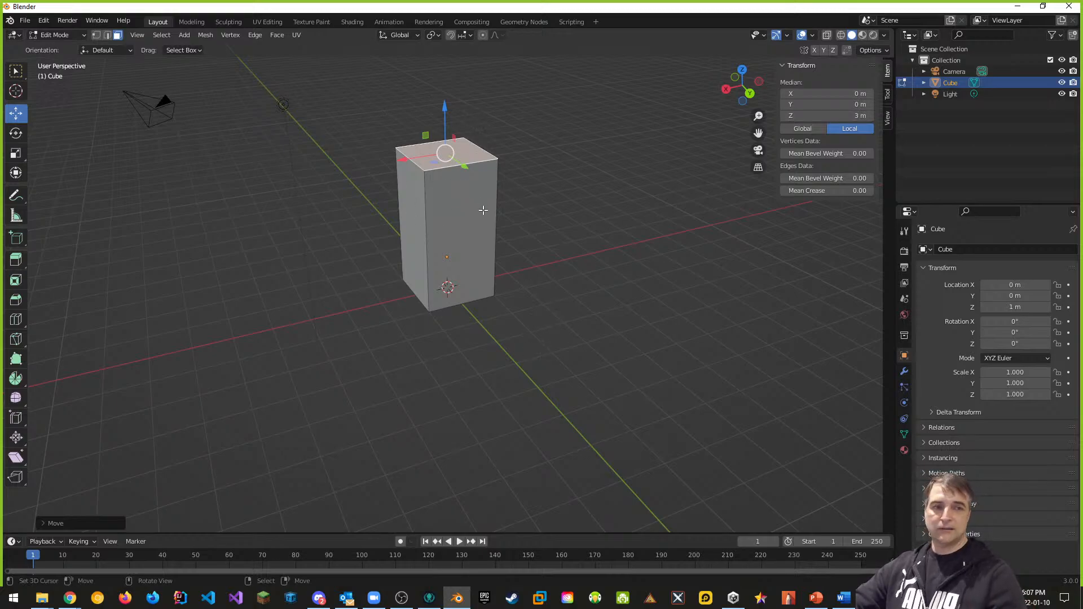
middle_drag(620, 339, 645, 344)
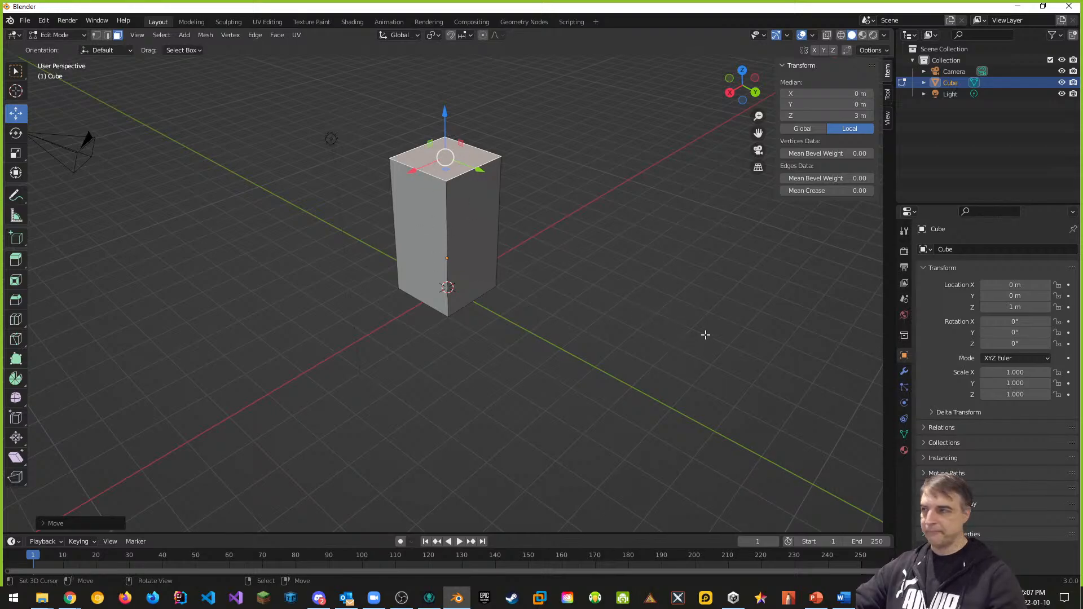
middle_drag(706, 335, 665, 317)
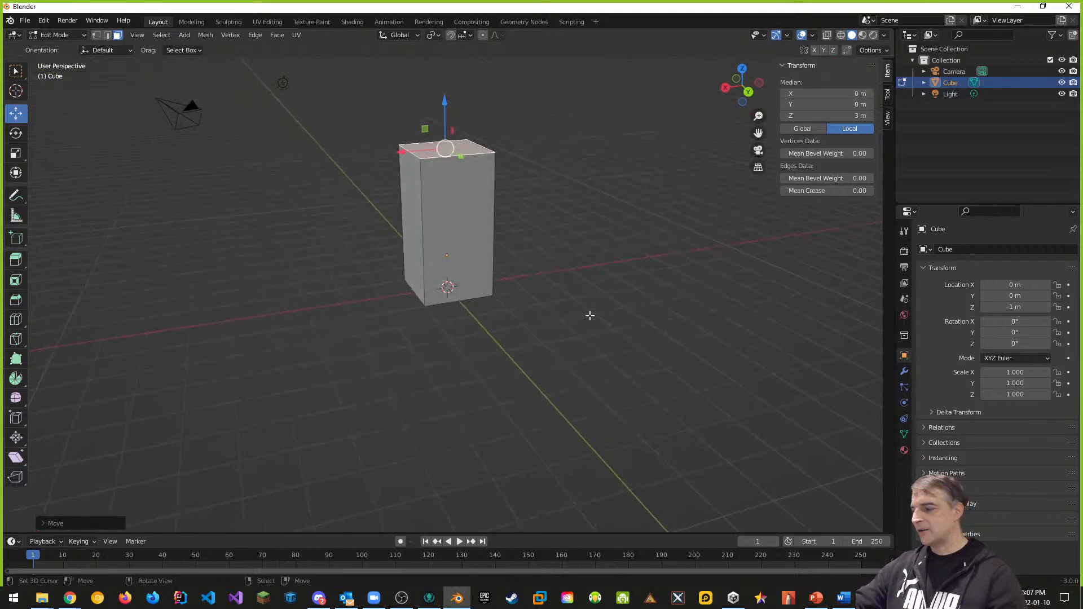
Step: Return the 2 × 2 × 4 m pillar to Object Mode and widen the properties area
click(84, 35)
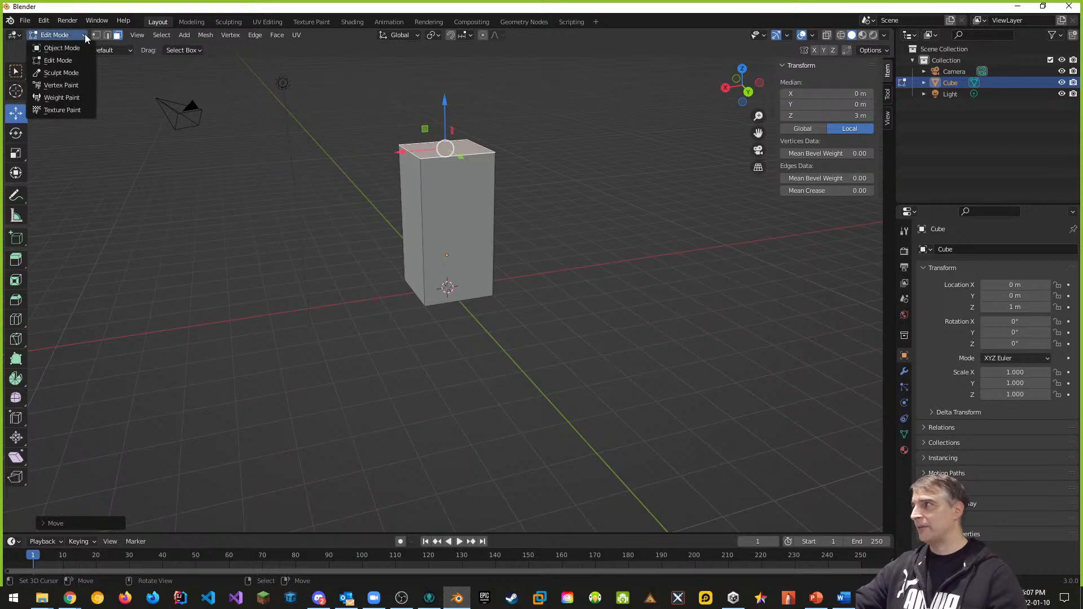
click(77, 49)
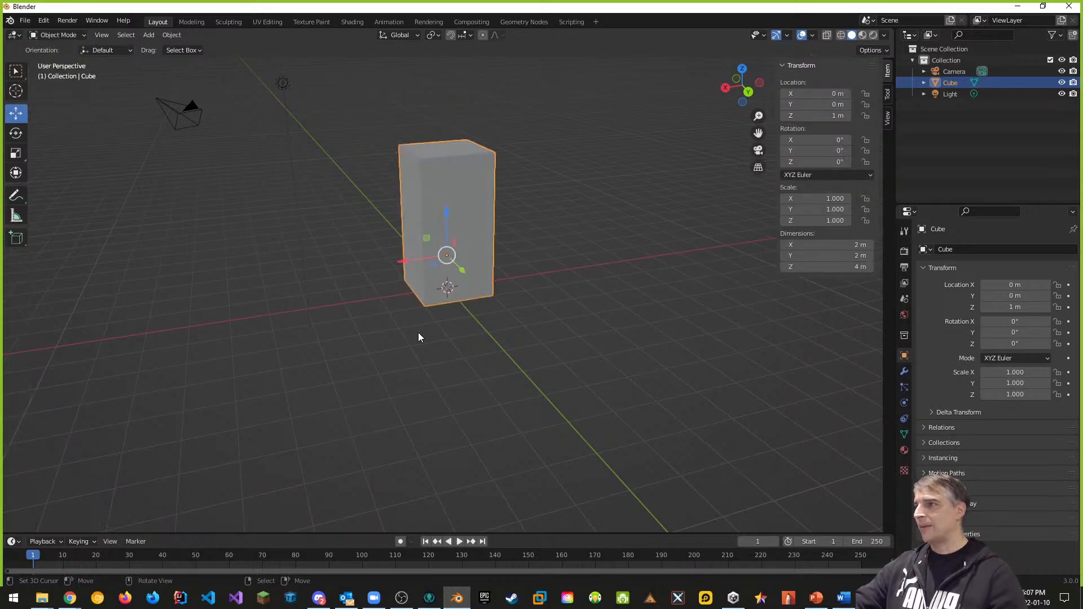
middle_drag(418, 333, 424, 145)
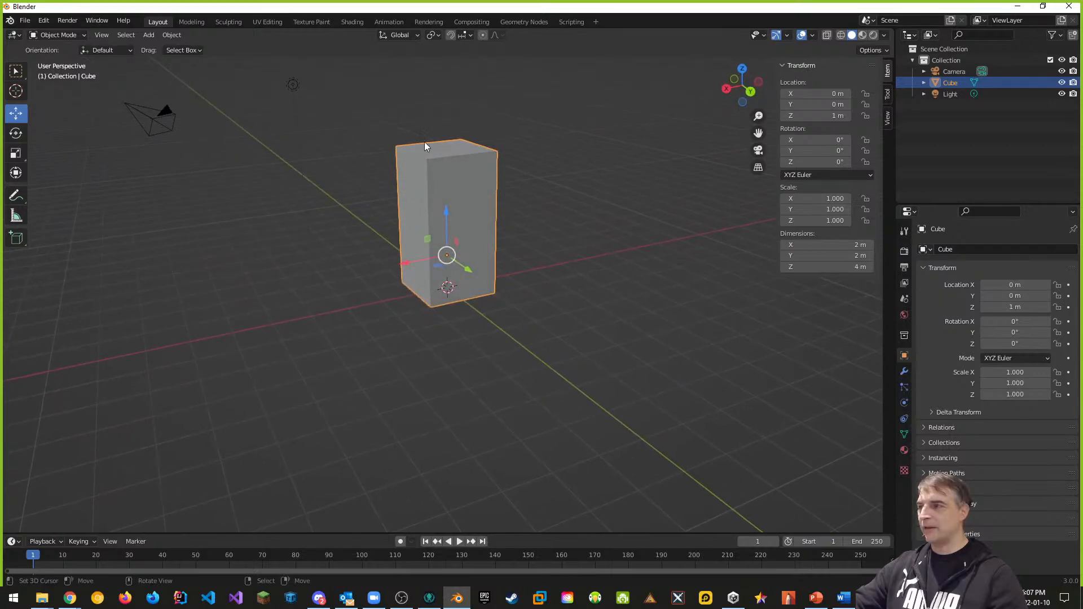
middle_drag(641, 408, 624, 408)
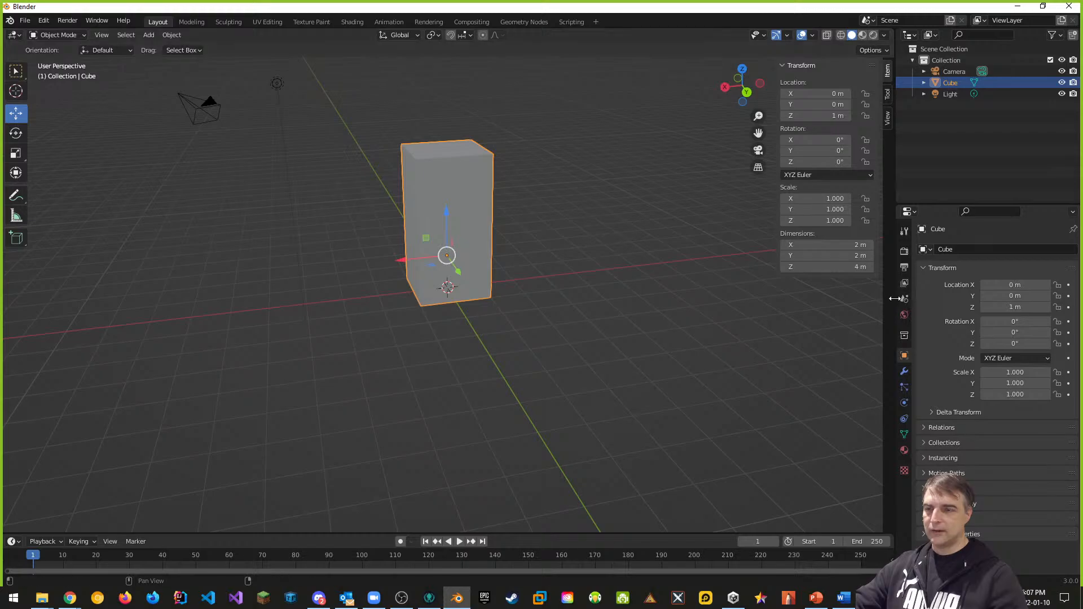
drag(897, 299, 852, 299)
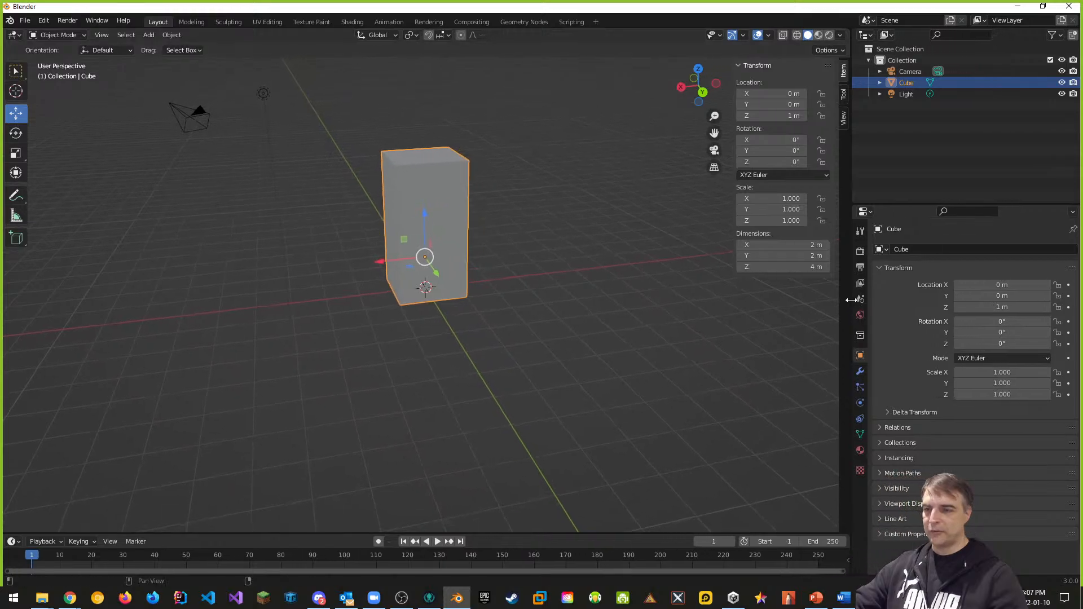
Step: Name the cube's material Pillar, then bring up its still-empty texture settings
click(860, 450)
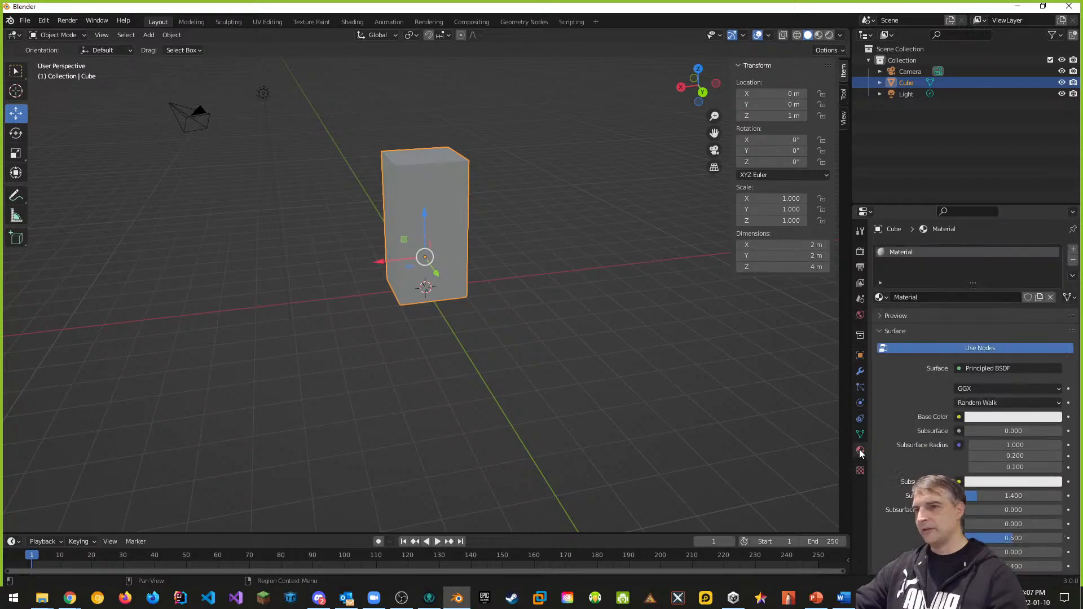
double_click(903, 254)
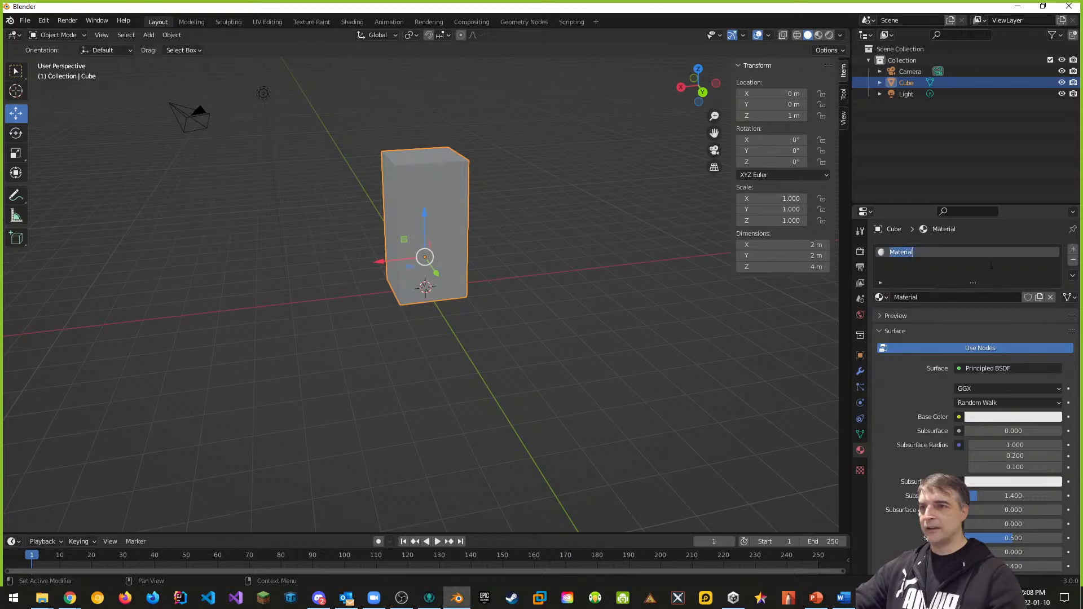
text(P)
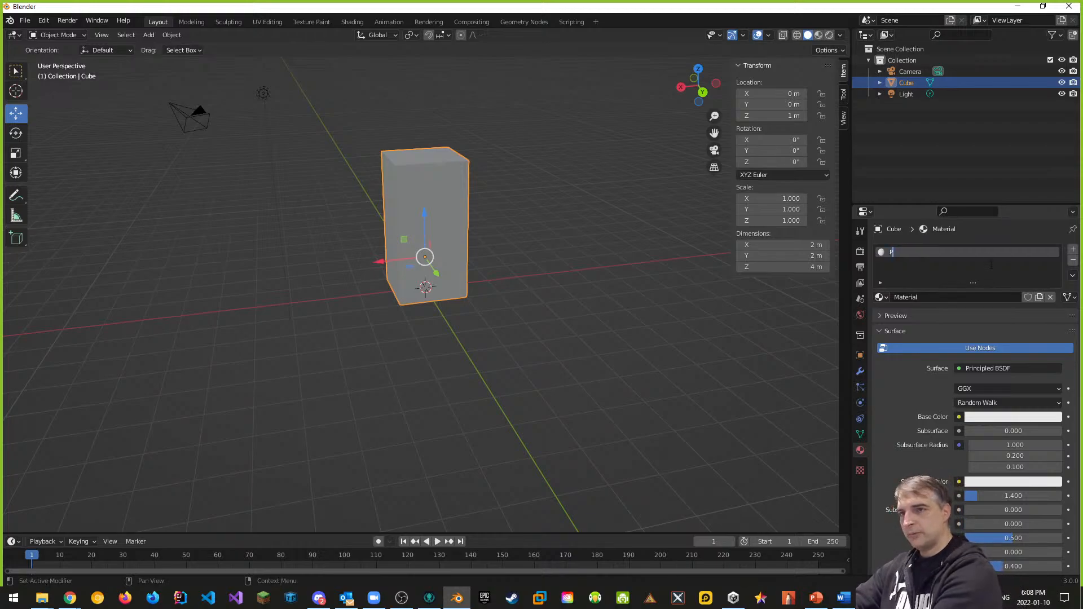
text(illar)
key(Return)
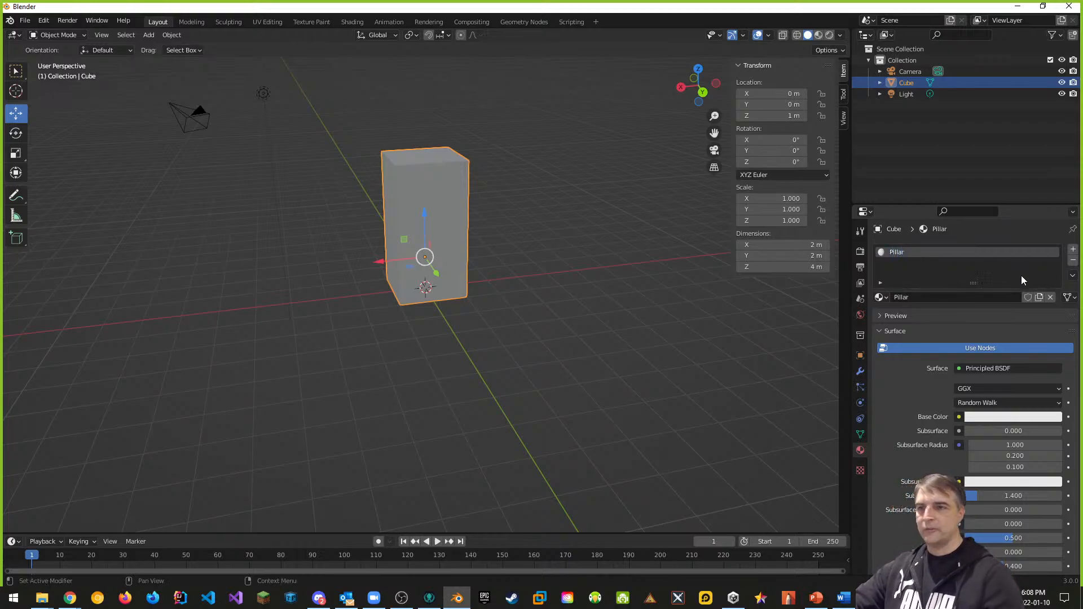
scroll(921, 403, down, 3)
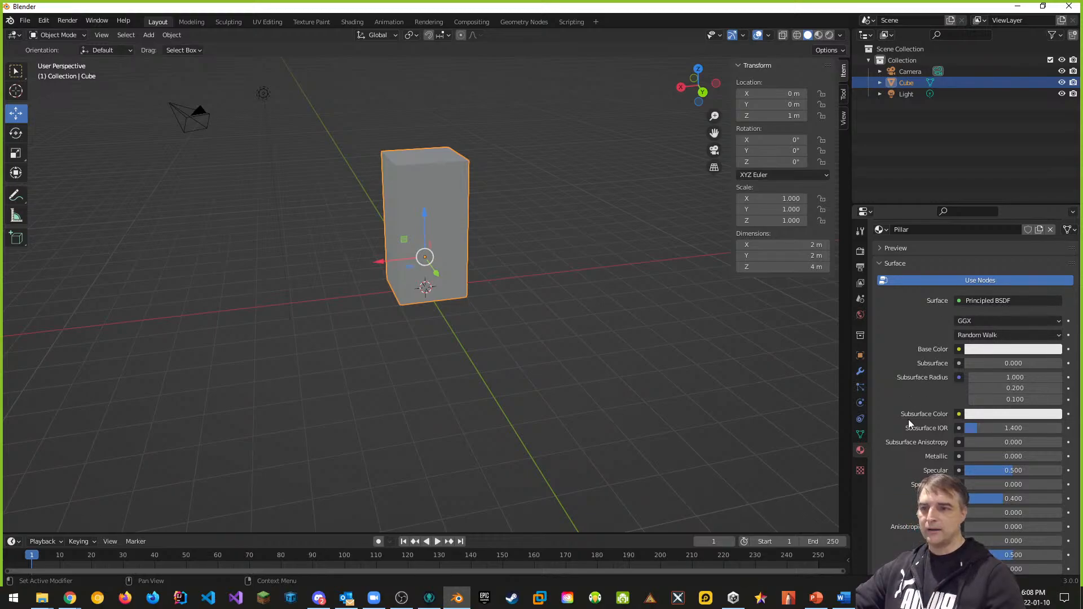
click(860, 471)
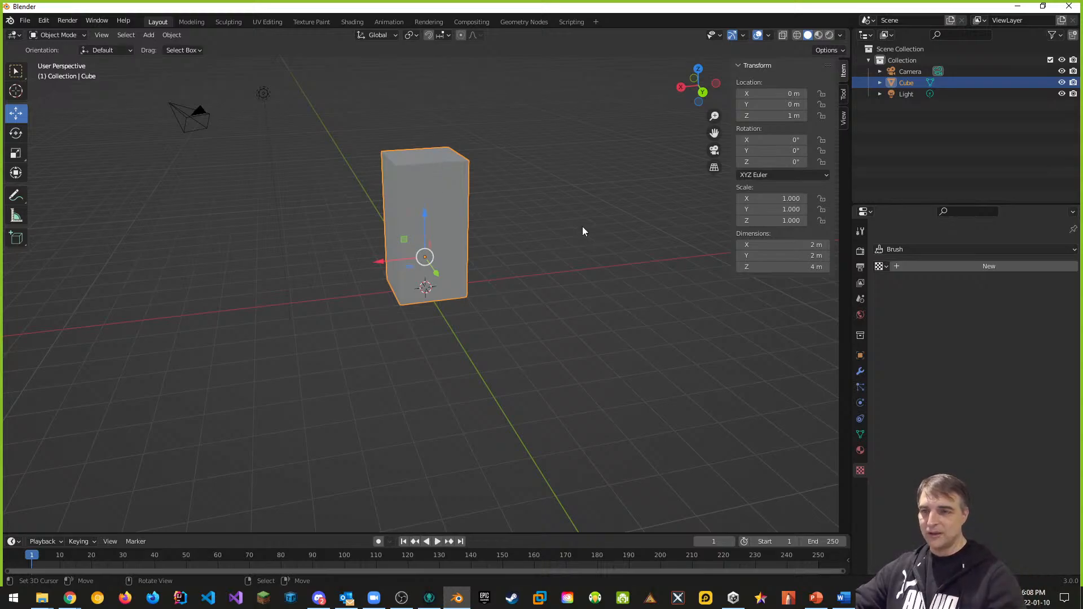
Step: Create a new texture and name it Pillar Texture
click(963, 267)
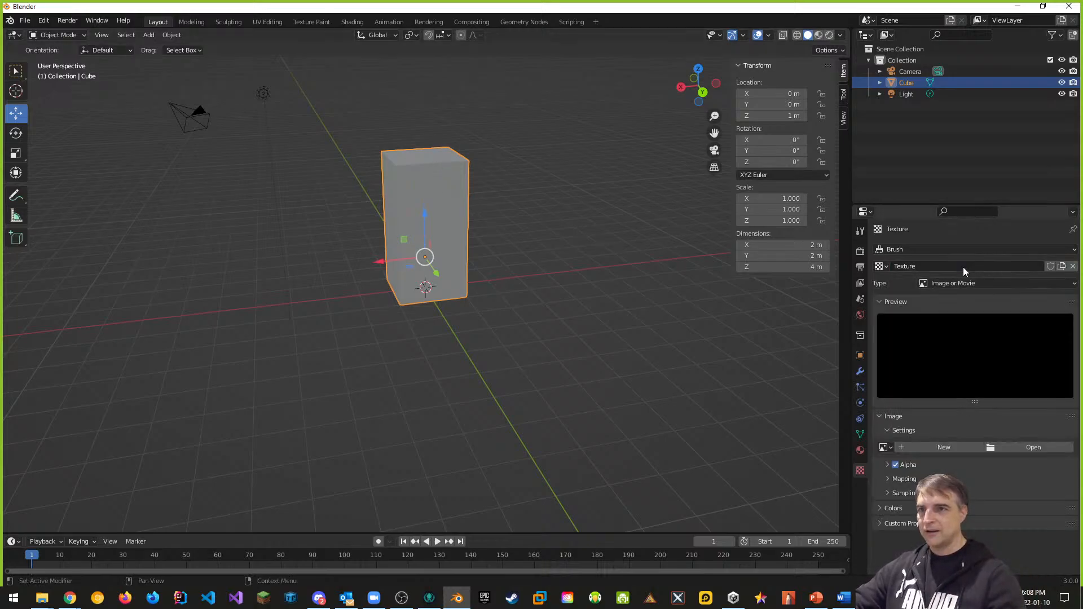
double_click(931, 266)
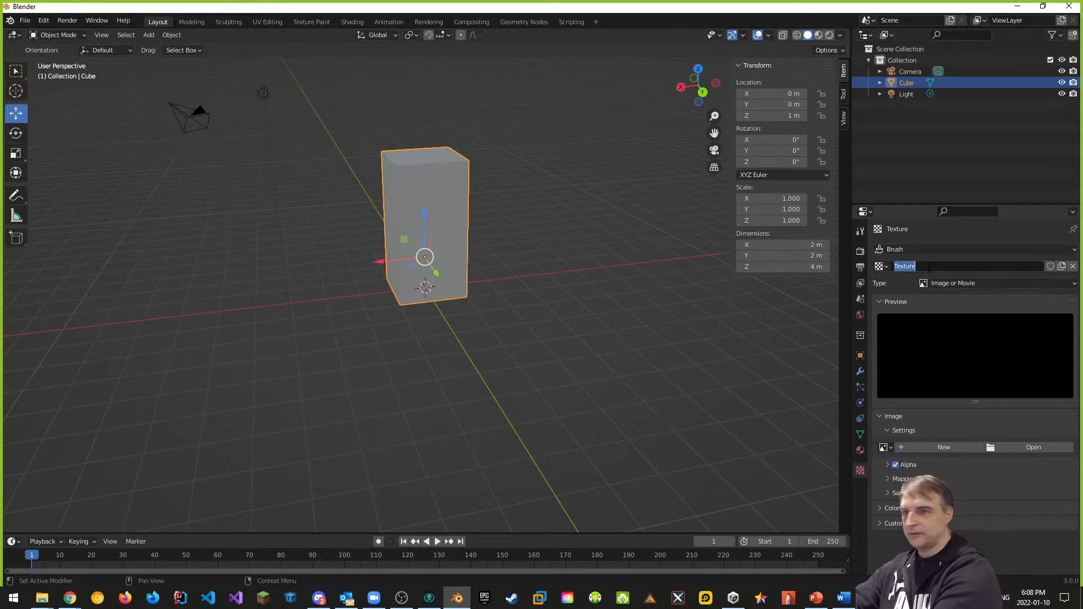
text(Pl)
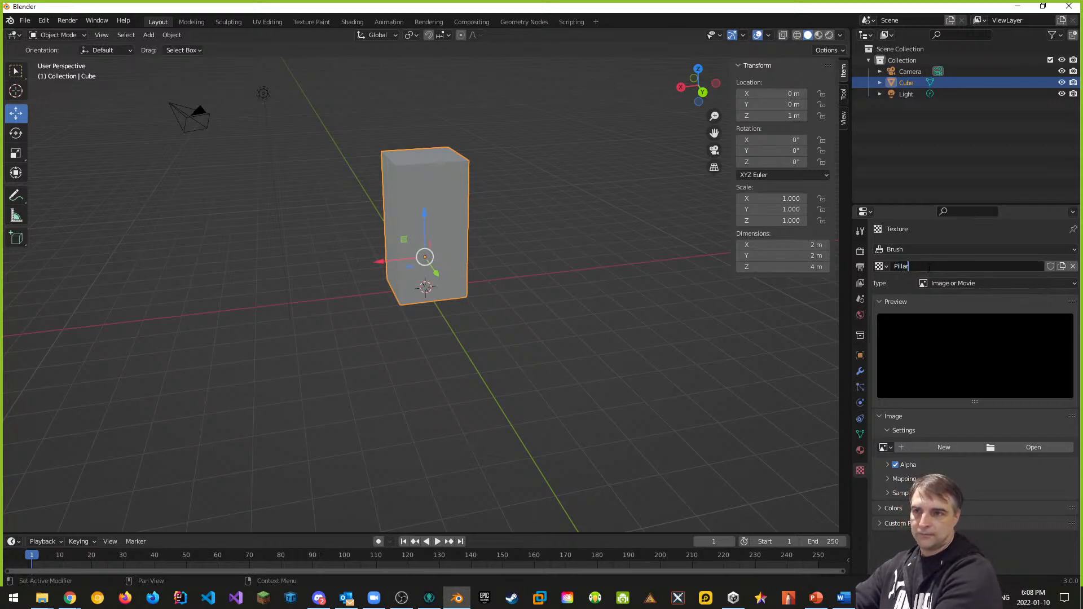
text(llar Texture)
key(Return)
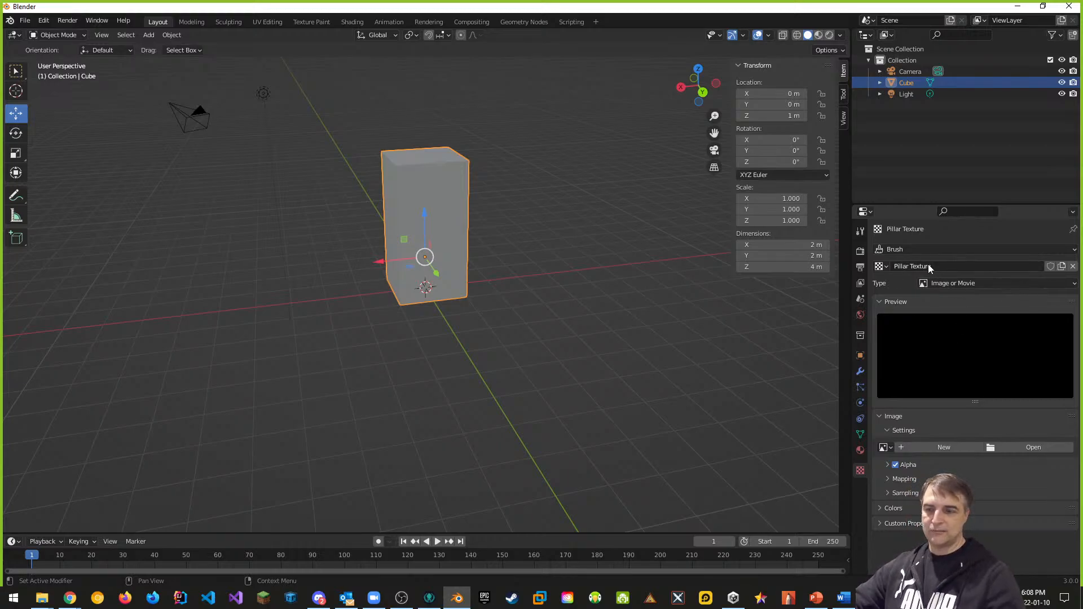
Step: Rename the material to Pillar Material and return to the texture settings
click(860, 450)
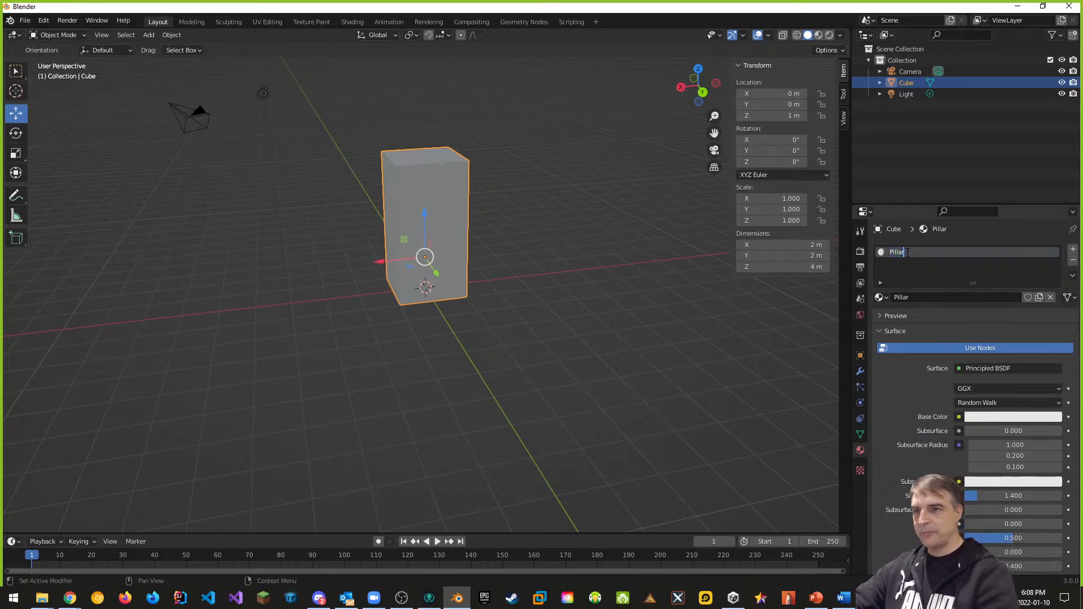
text(Material)
key(Return)
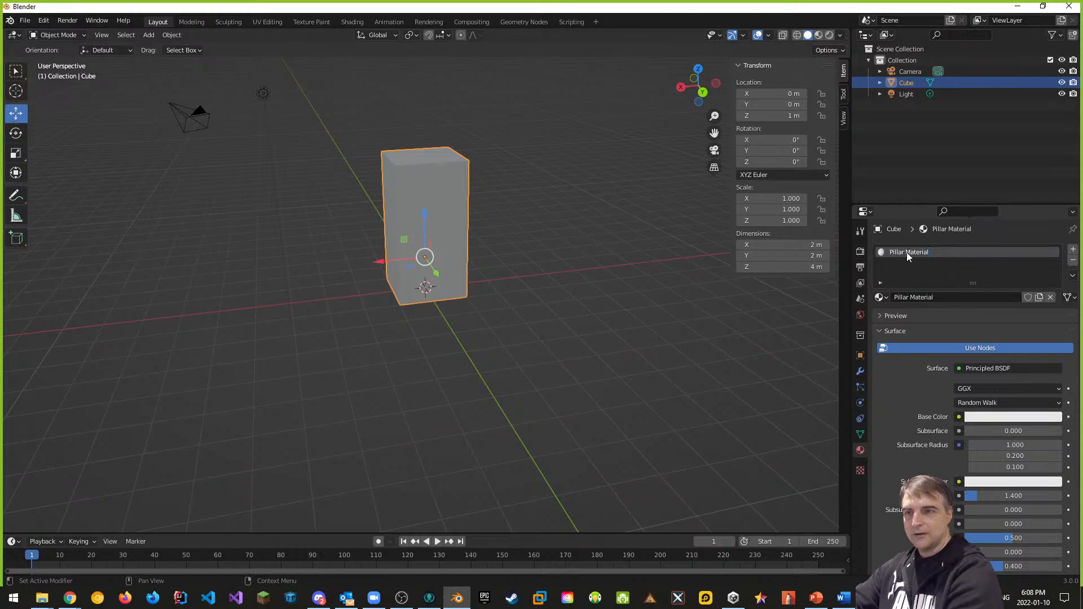
click(860, 470)
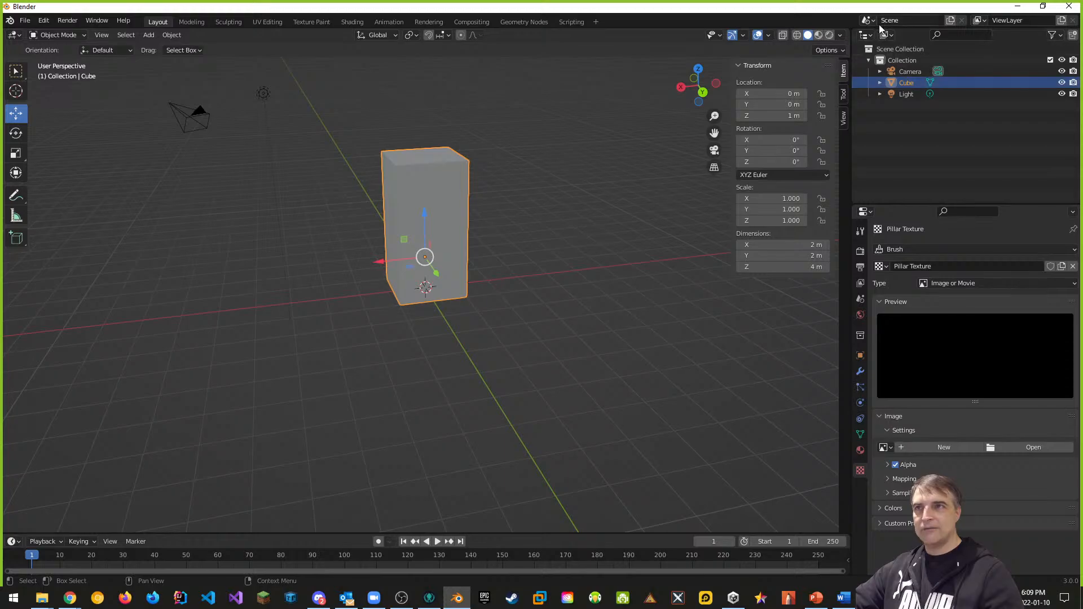
Step: Rename the Cube object to Pillar in the Outliner
double_click(915, 85)
text(Pillar)
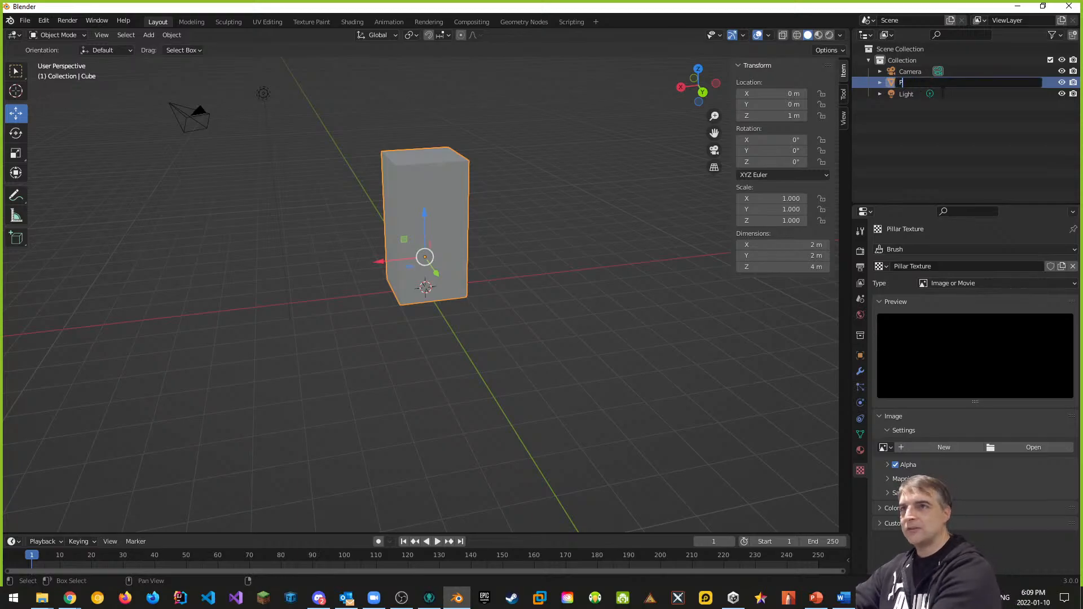
key(Return)
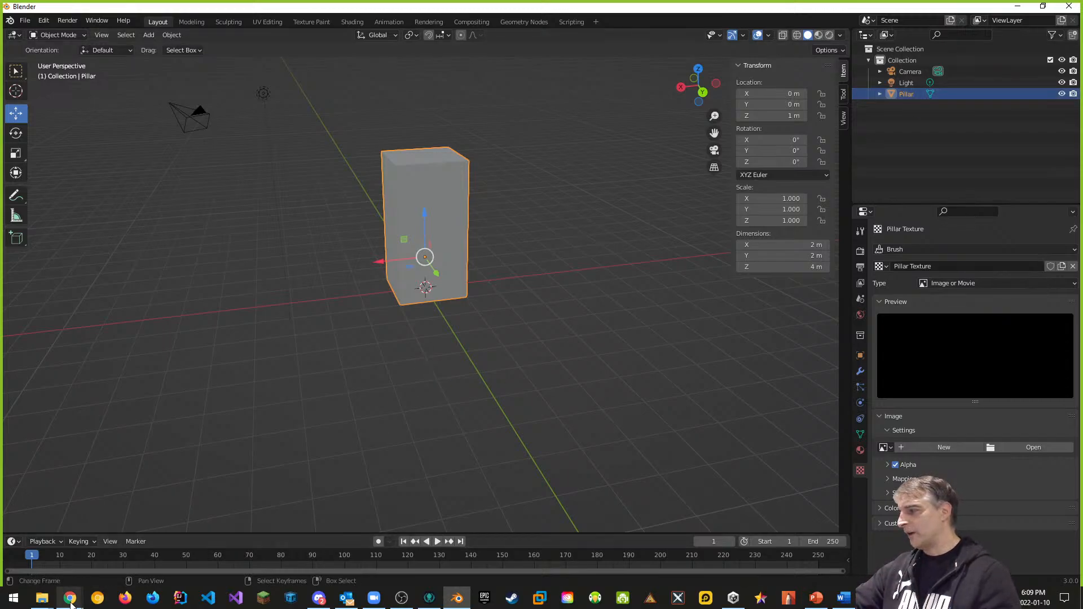
Step: Switch to the browser and load textures.com in a new tab
mouse_move(70, 597)
click(181, 550)
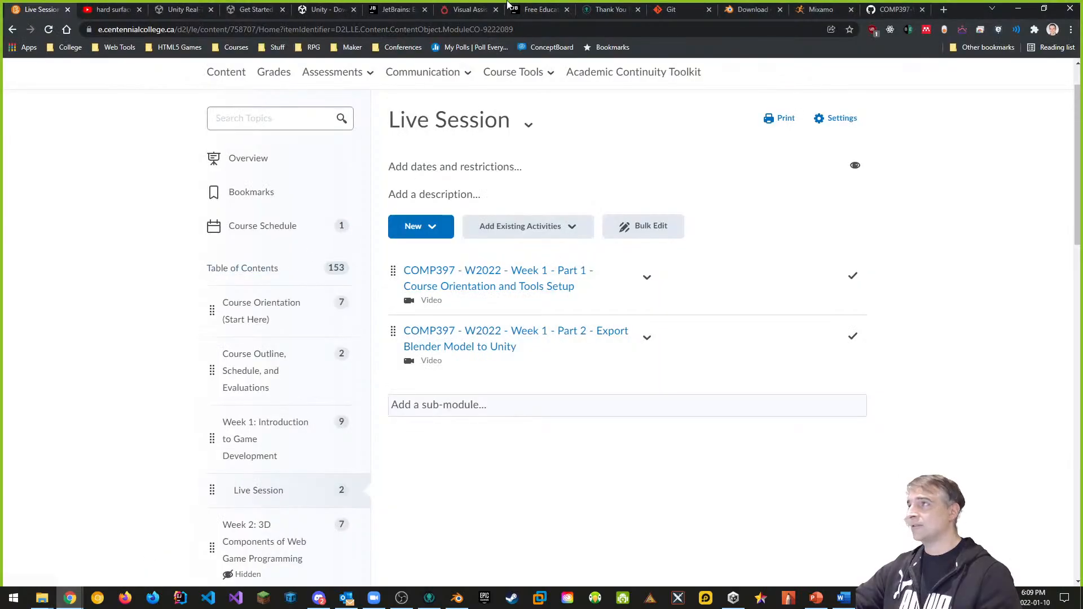
click(944, 10)
text(textures.com)
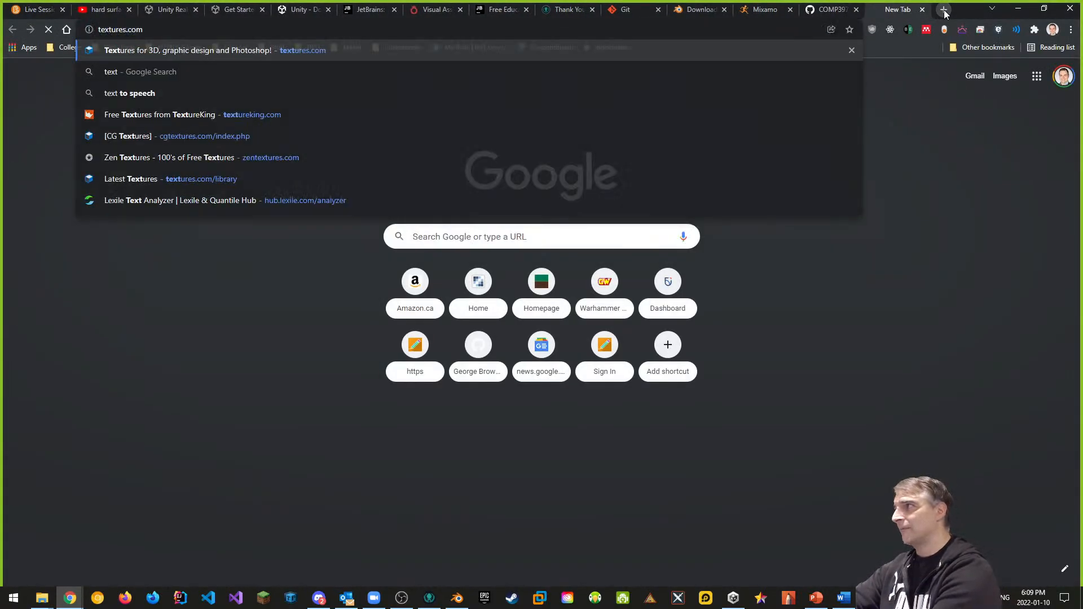
key(Return)
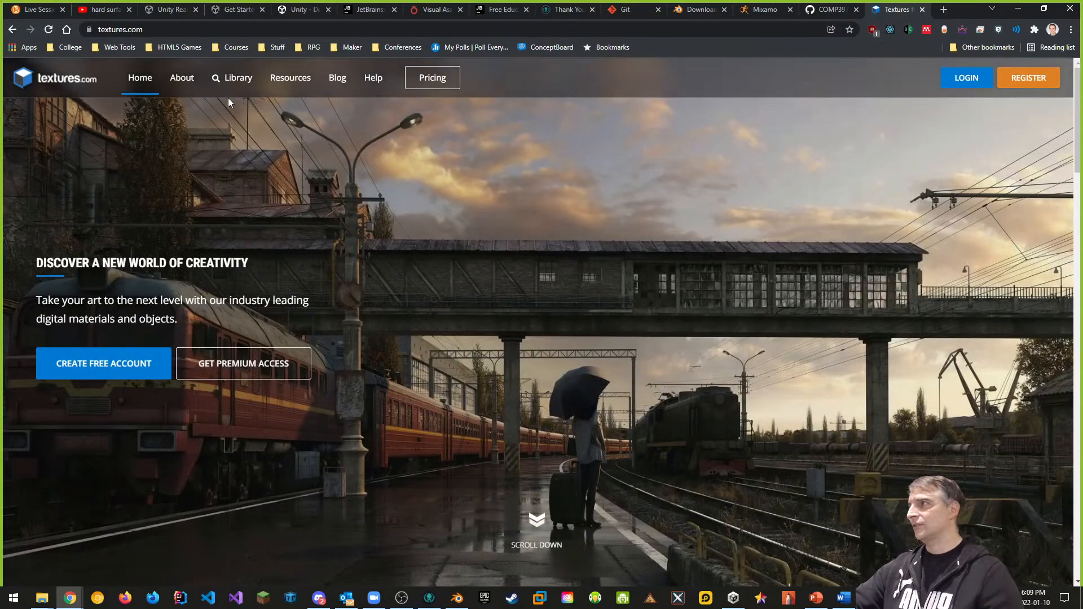
Step: Navigate the textures.com Library to Brick › Rounded and scroll through its 122 sets
click(232, 78)
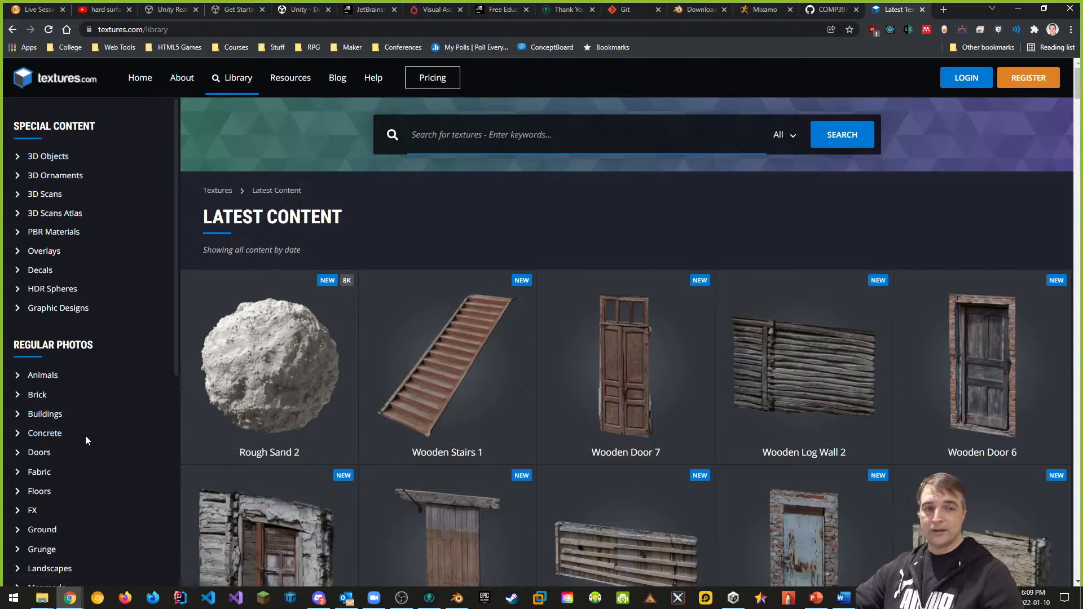
scroll(116, 439, down, 1)
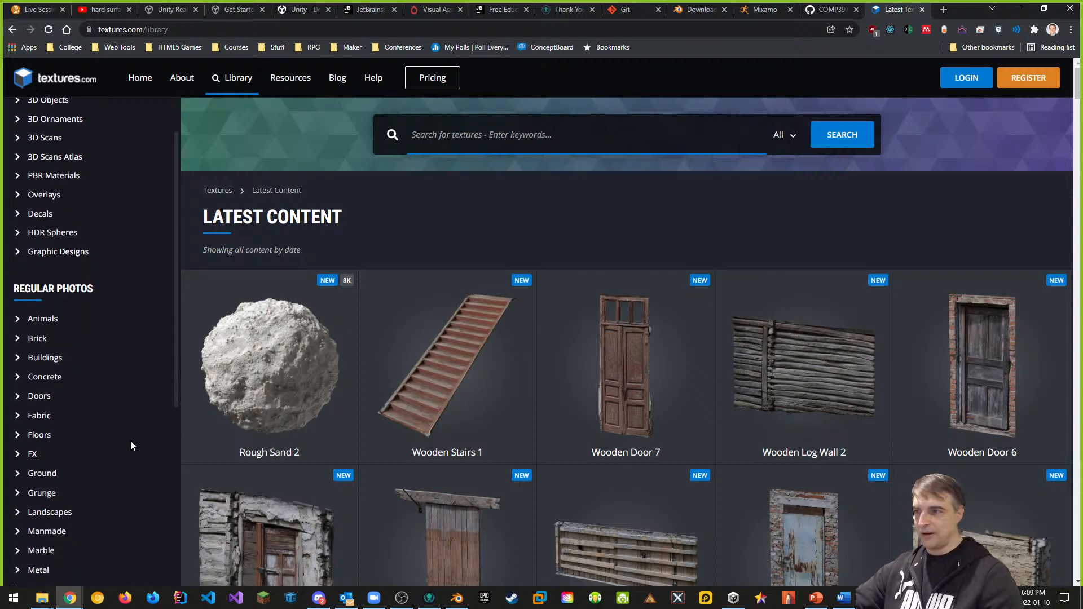
click(35, 339)
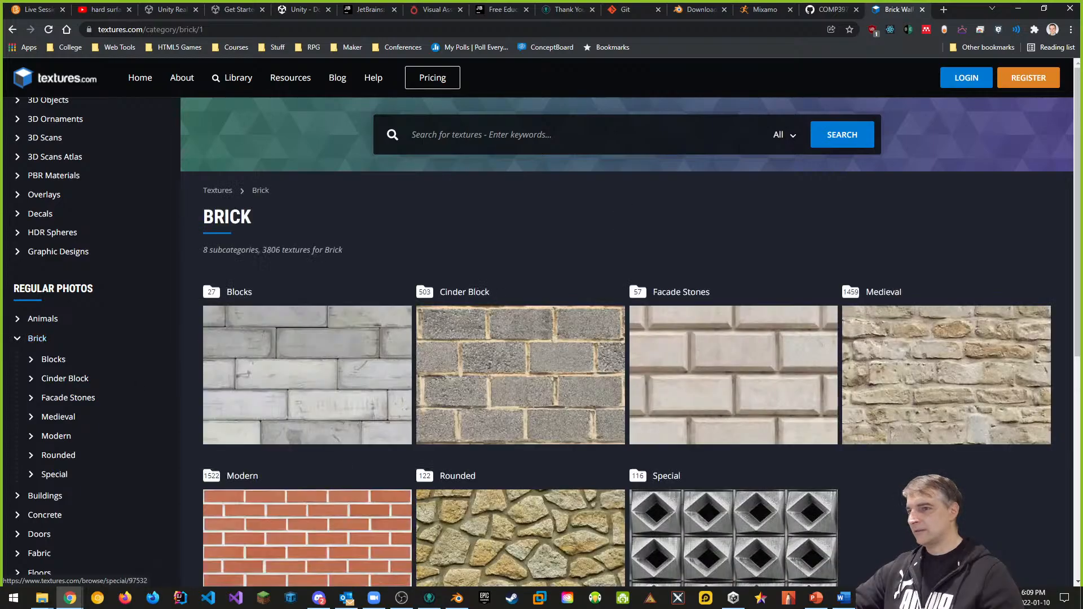
scroll(515, 478, down, 2)
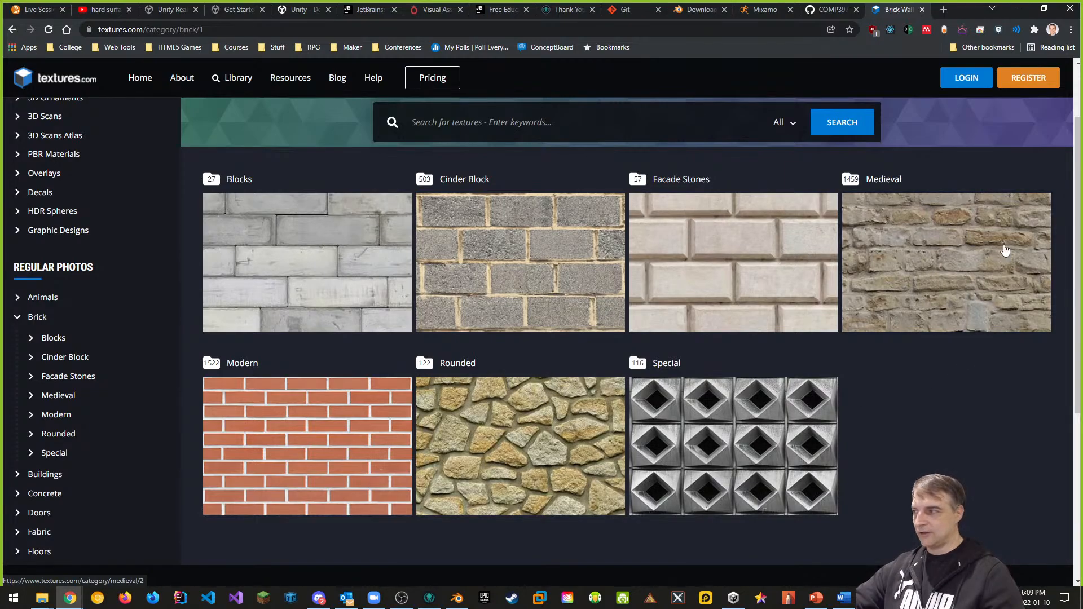
click(488, 427)
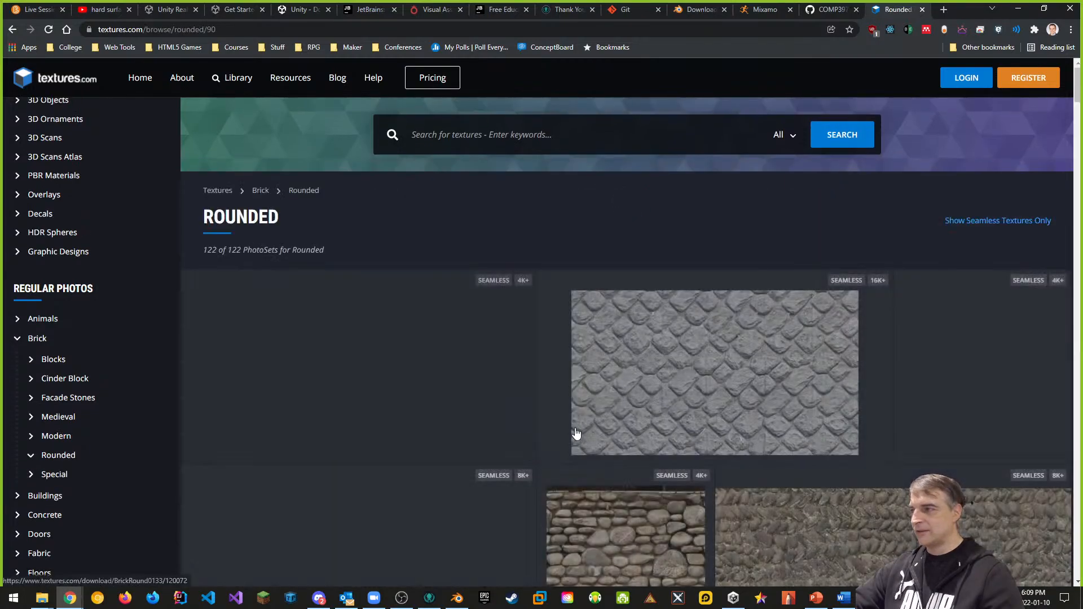
scroll(675, 446, down, 2)
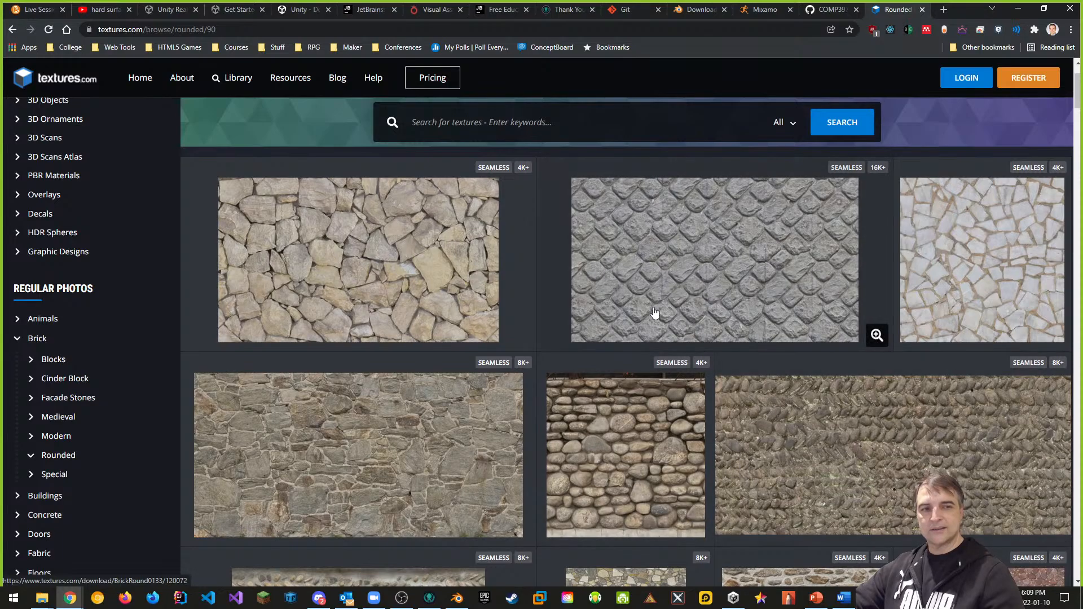
scroll(678, 391, down, 1)
scroll(680, 391, down, 2)
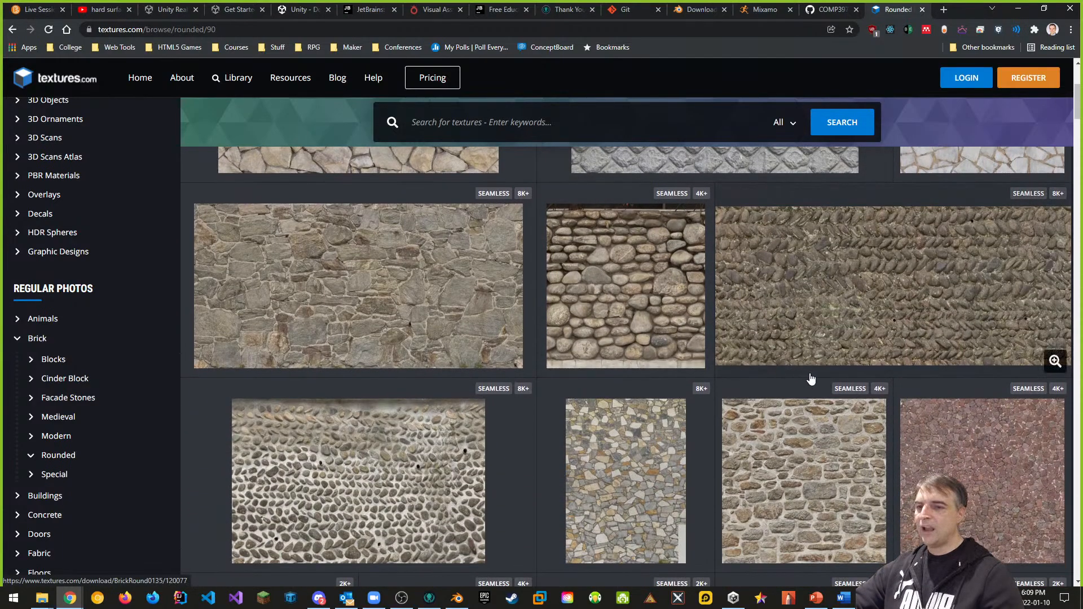
scroll(811, 378, up, 2)
scroll(852, 364, up, 1)
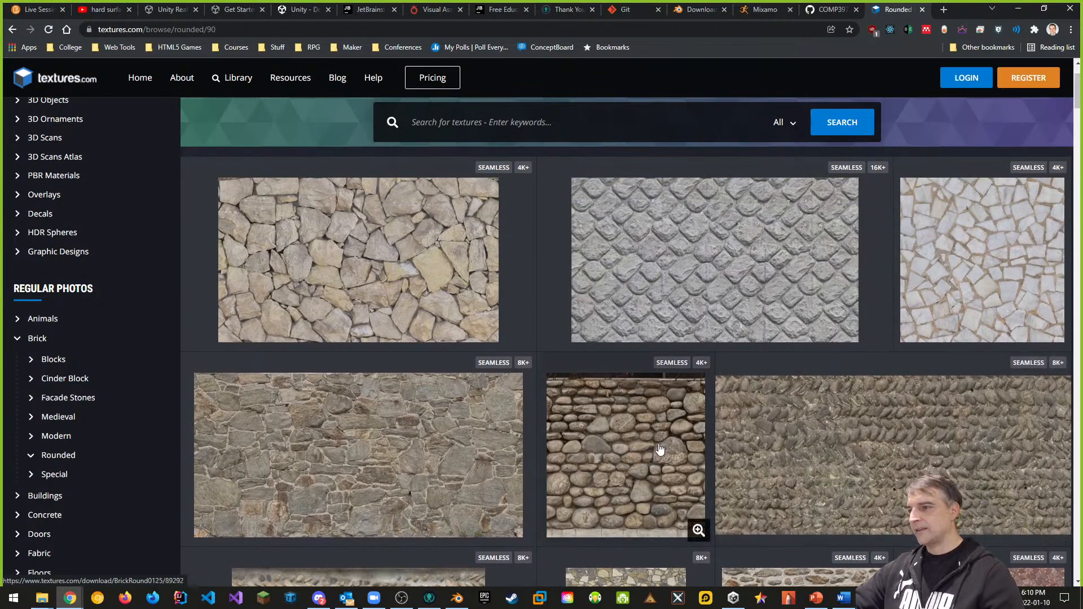
Step: Preview the download options for BRICKROUND0125 and BRICKROUND0131, closing each
click(628, 451)
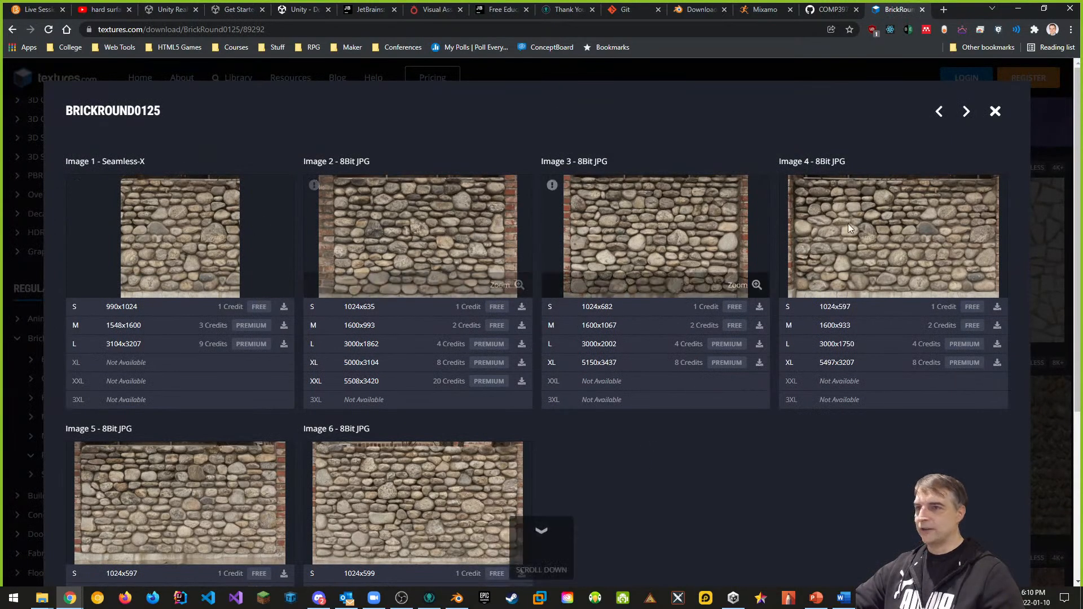
scroll(394, 429, down, 1)
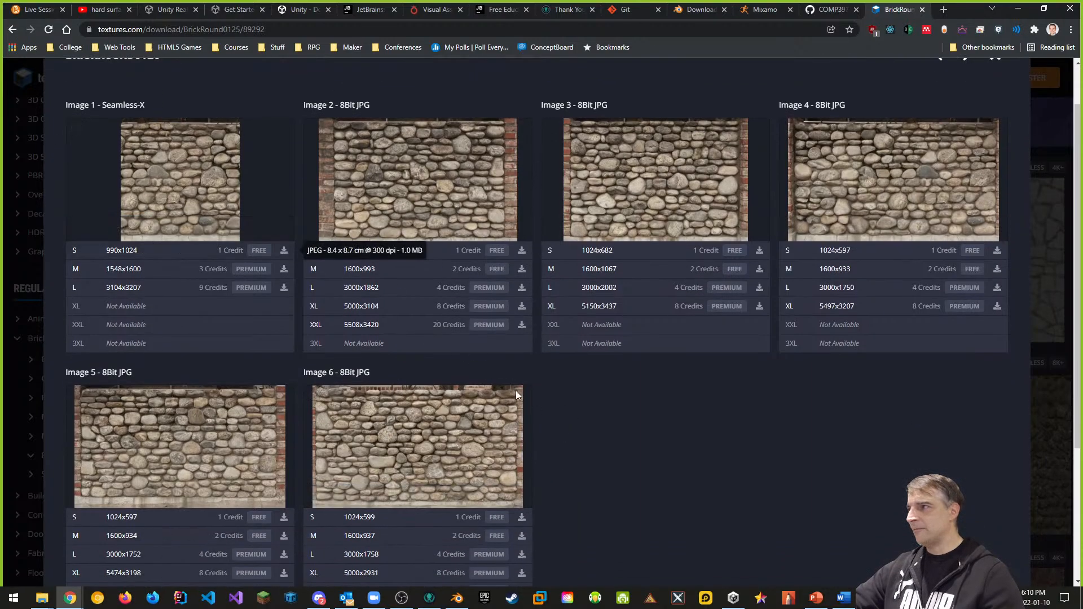
scroll(517, 395, down, 3)
scroll(606, 419, up, 4)
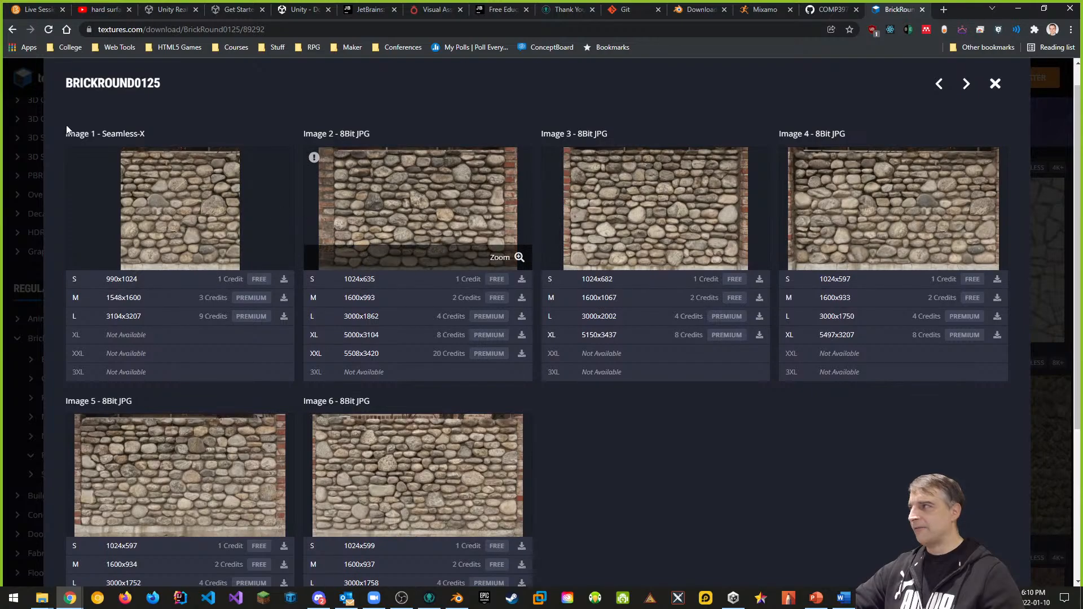
click(12, 29)
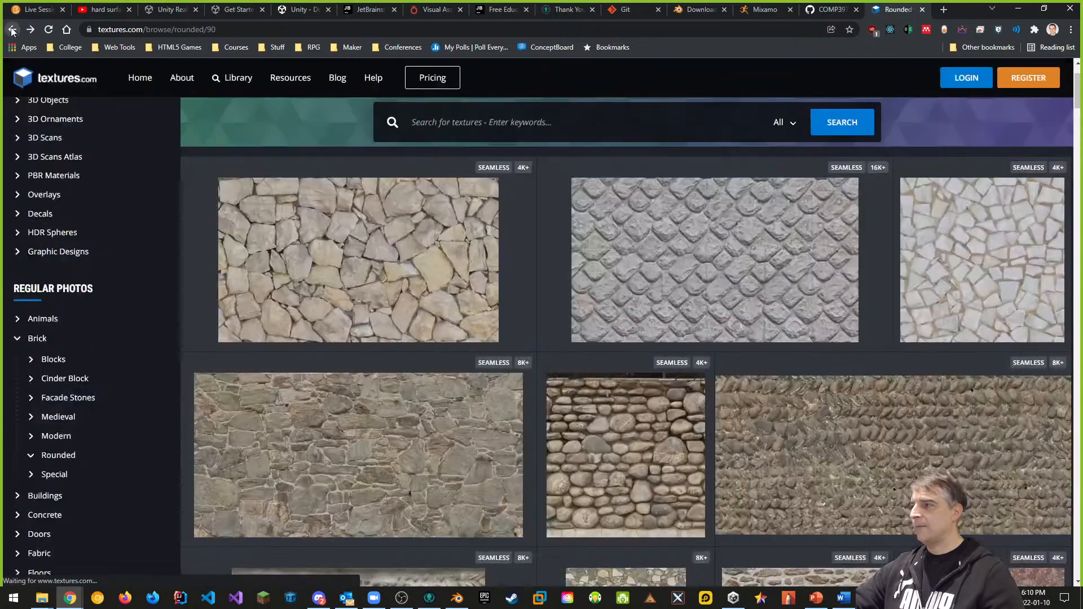
click(382, 308)
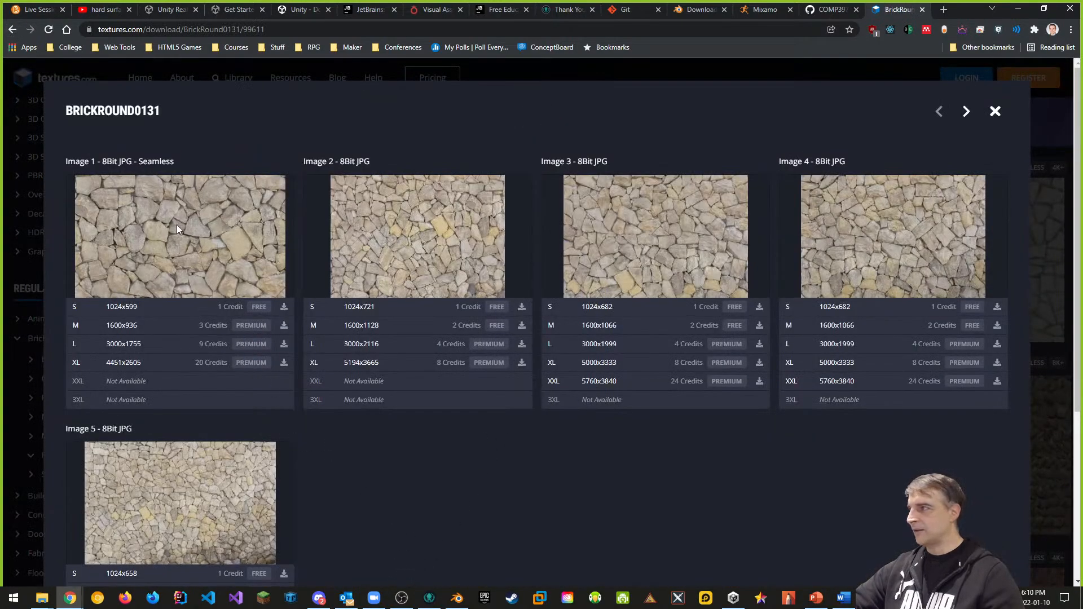
mouse_move(180, 224)
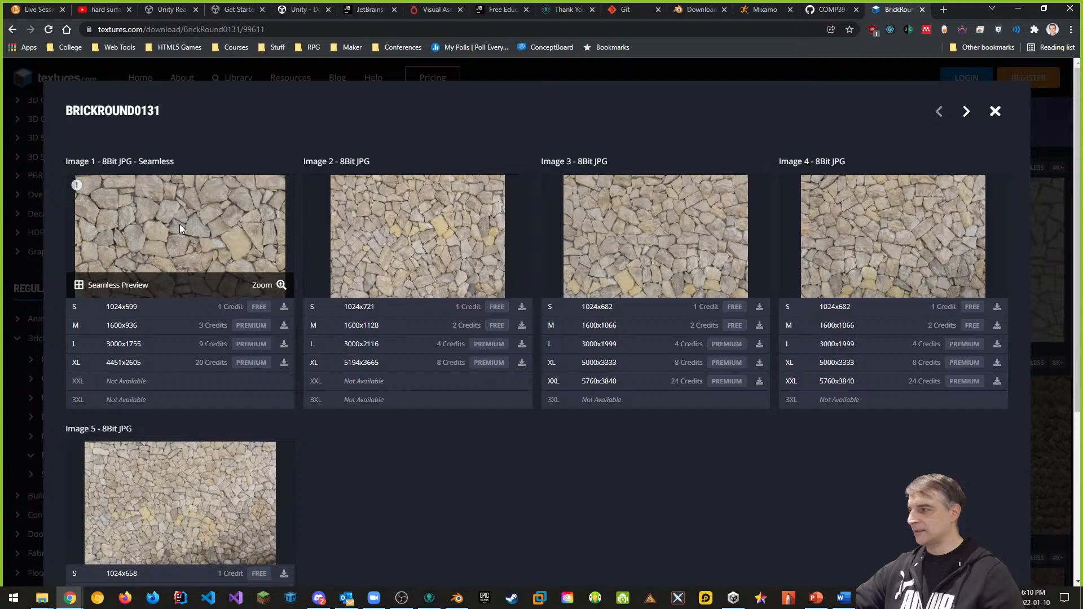
click(11, 29)
Step: Scroll the Rounded grid, then go back to the Brick category page
scroll(525, 364, down, 7)
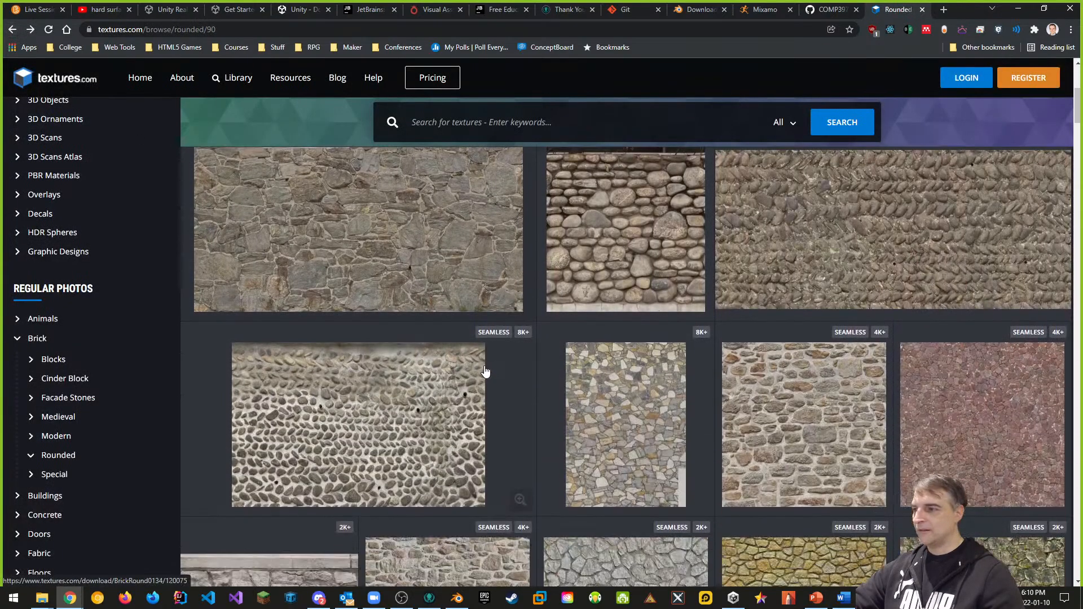
scroll(499, 366, down, 3)
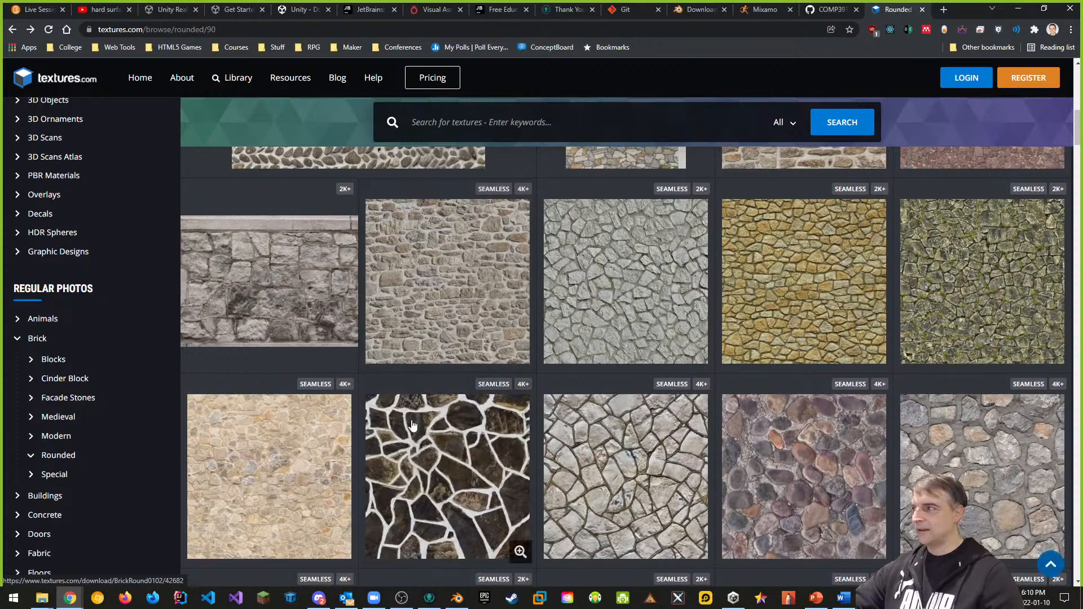
scroll(462, 398, down, 3)
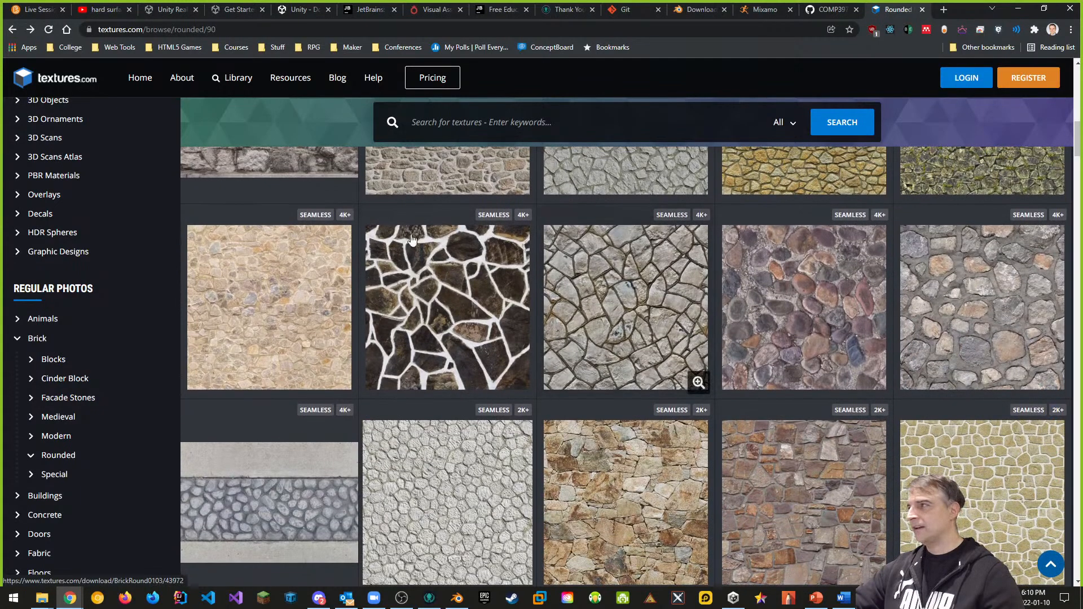
click(10, 28)
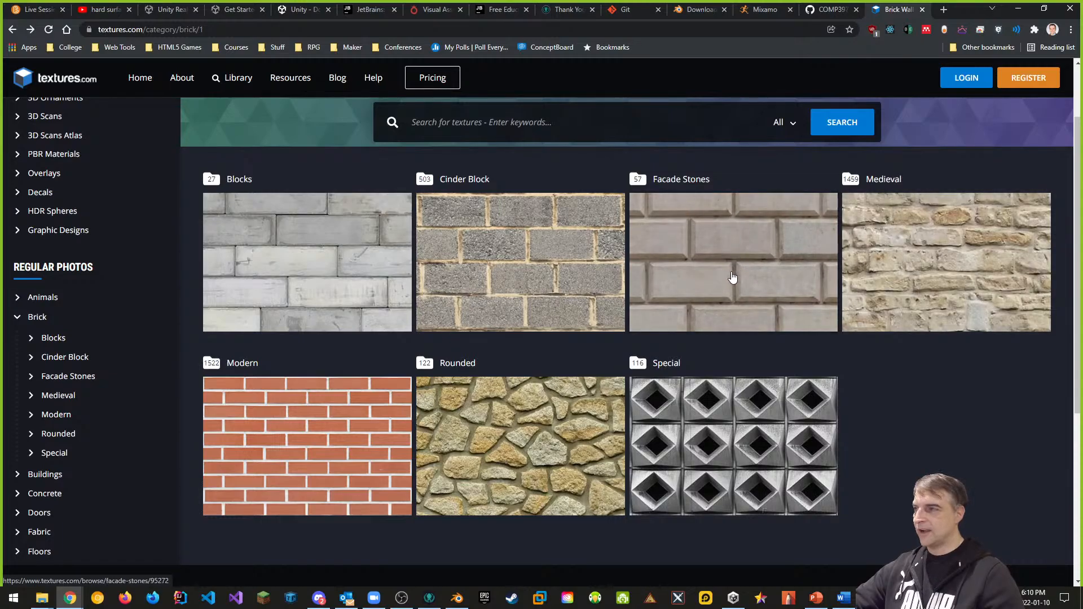
Step: Open Facade Stones and pick the rough stone BRICKFACADE0041 texture's download options
click(734, 277)
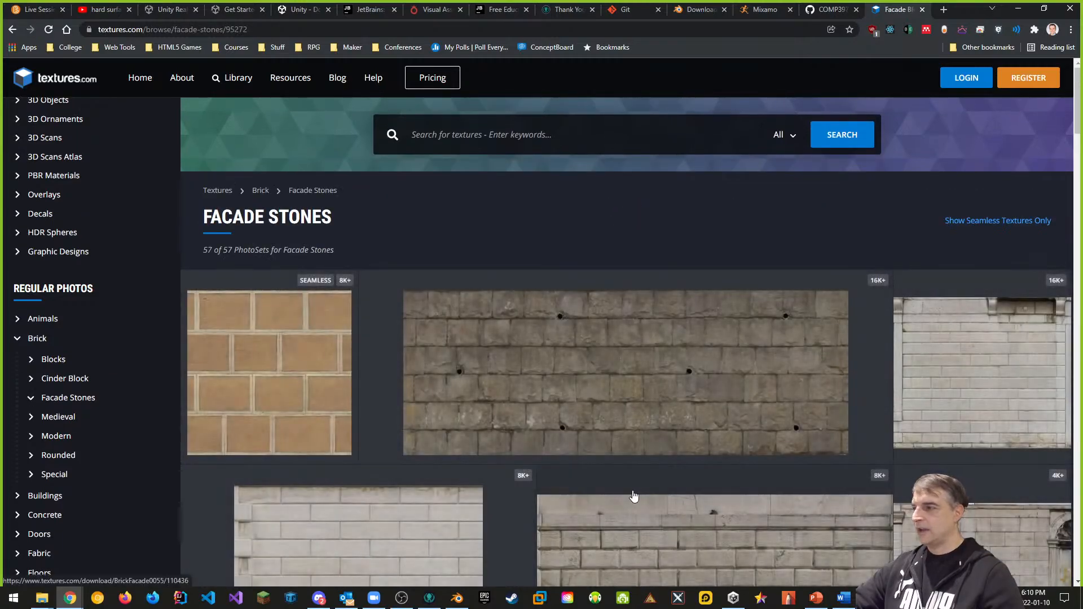
scroll(634, 496, down, 7)
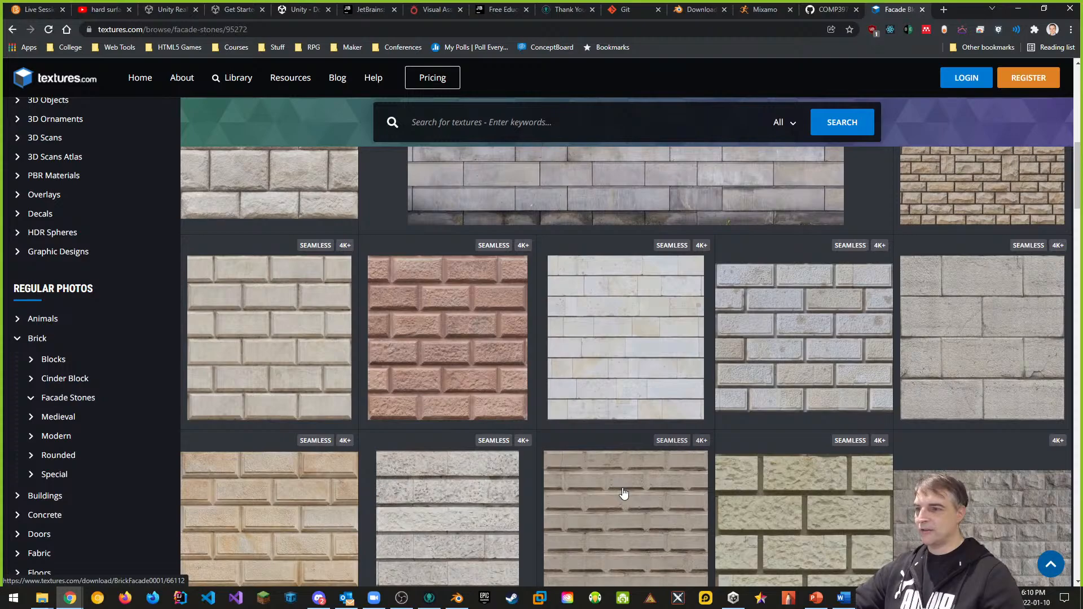
scroll(623, 493, down, 2)
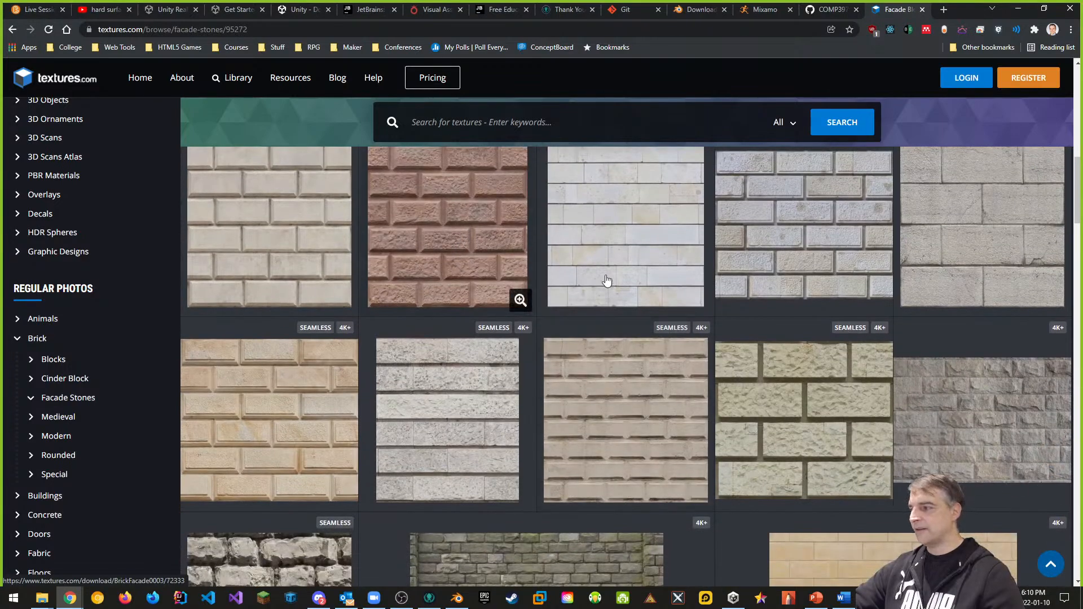
scroll(608, 281, down, 3)
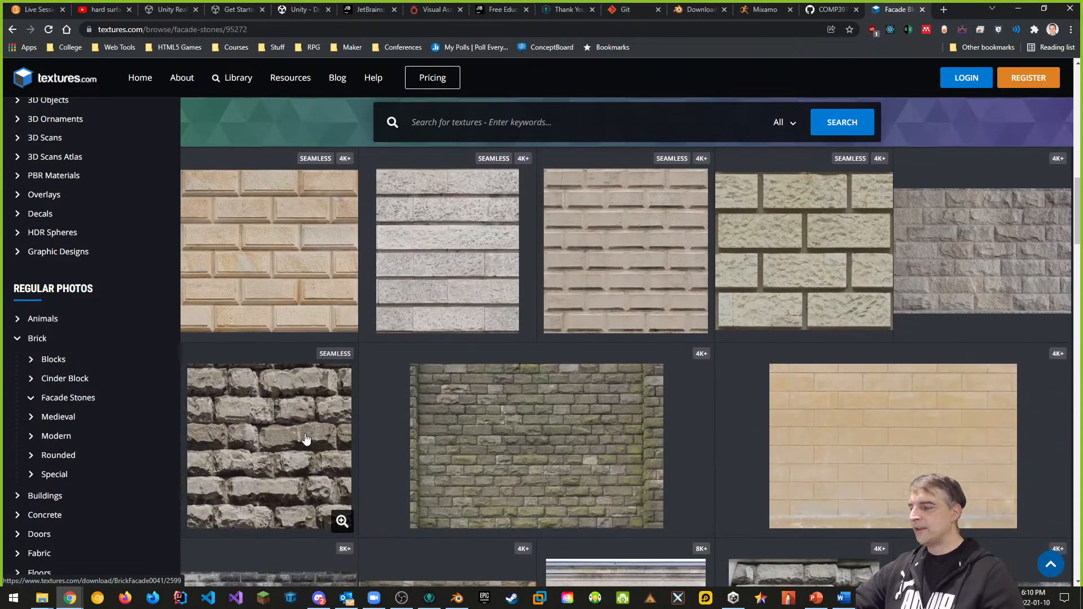
click(305, 438)
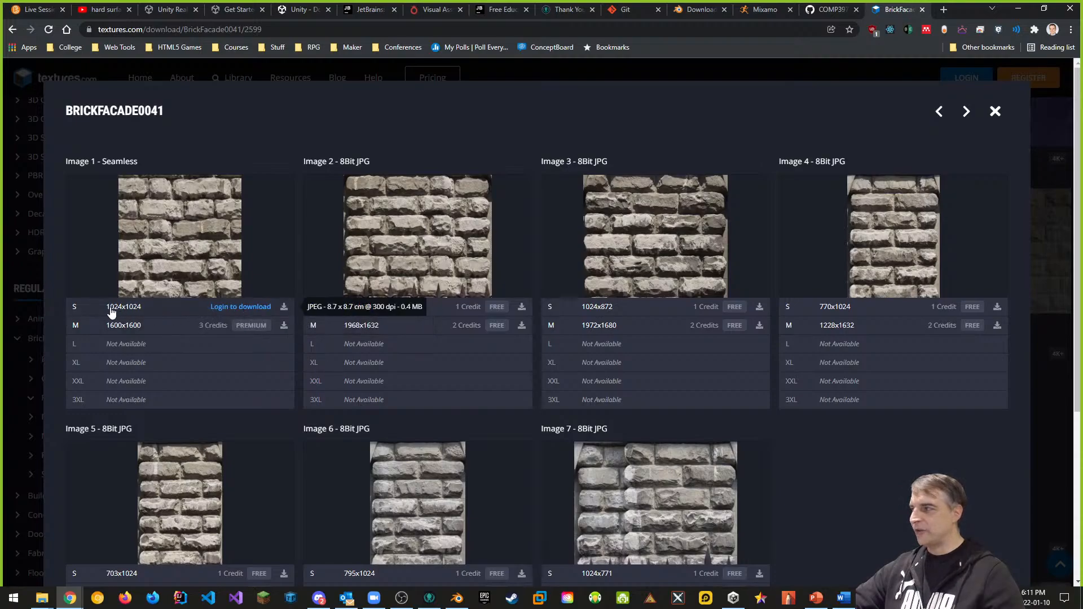
Step: Log in to Textures.com with the account e-mail and password, correcting a mistyped password
click(247, 307)
click(404, 149)
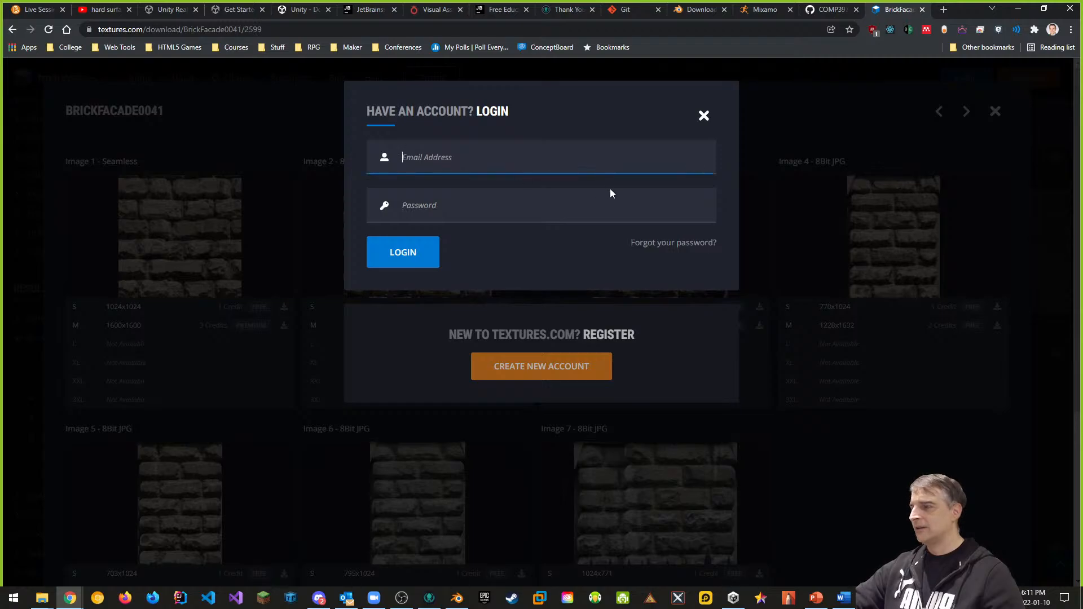
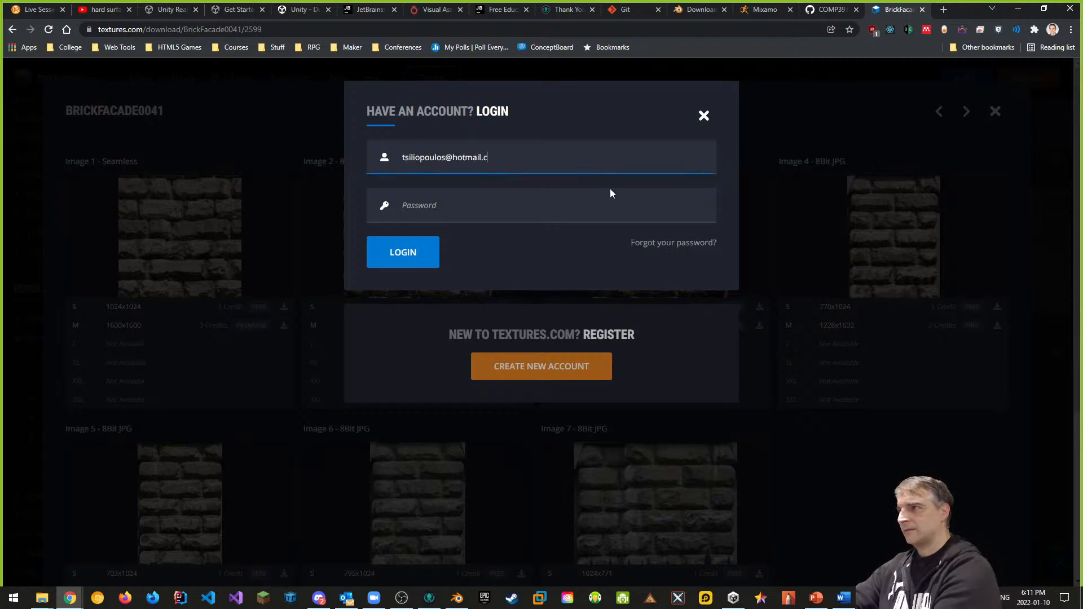
key(Tab)
text(********)
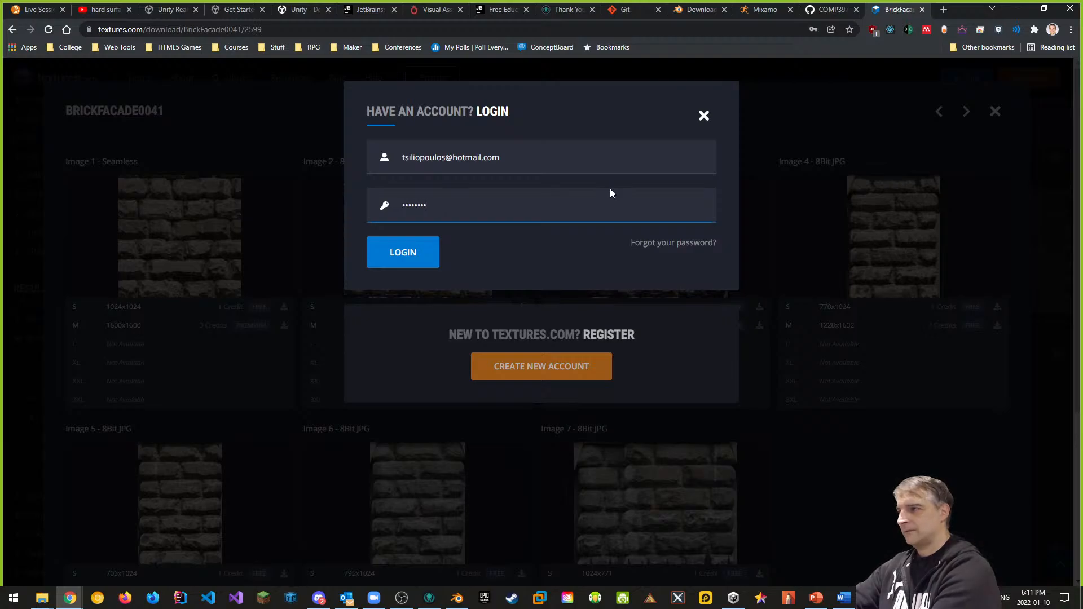
text(**)
key(Return)
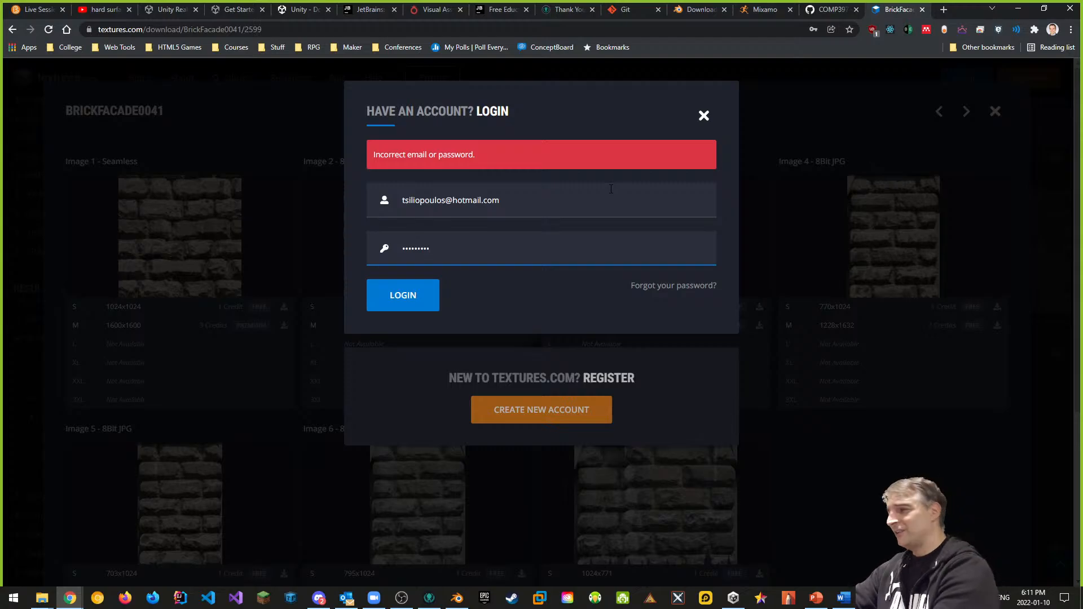
key(BackSpace)
key(BackSpace)
text(*****)
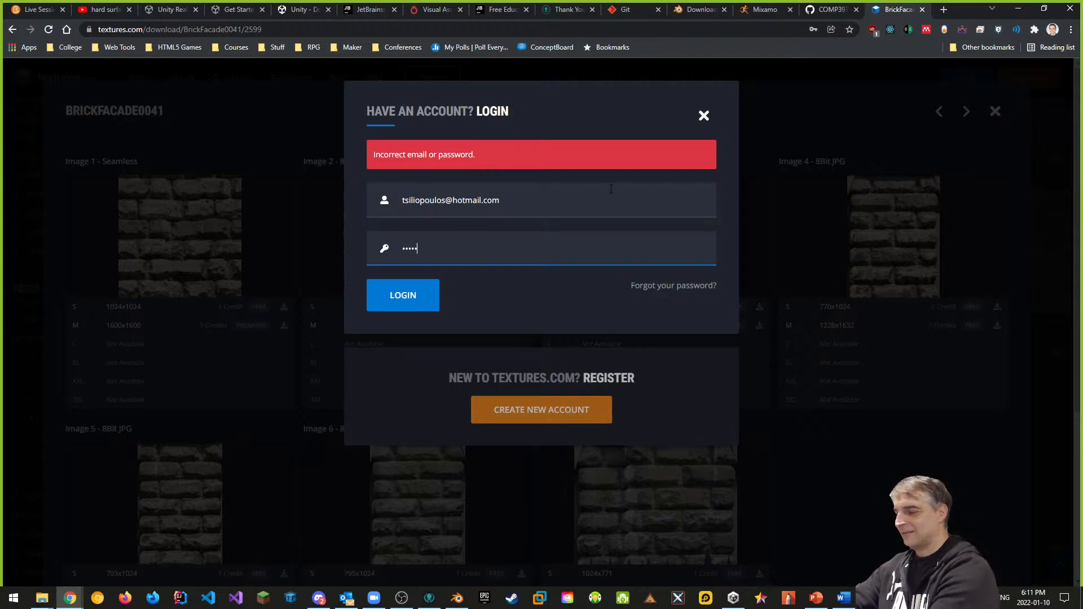
key(Return)
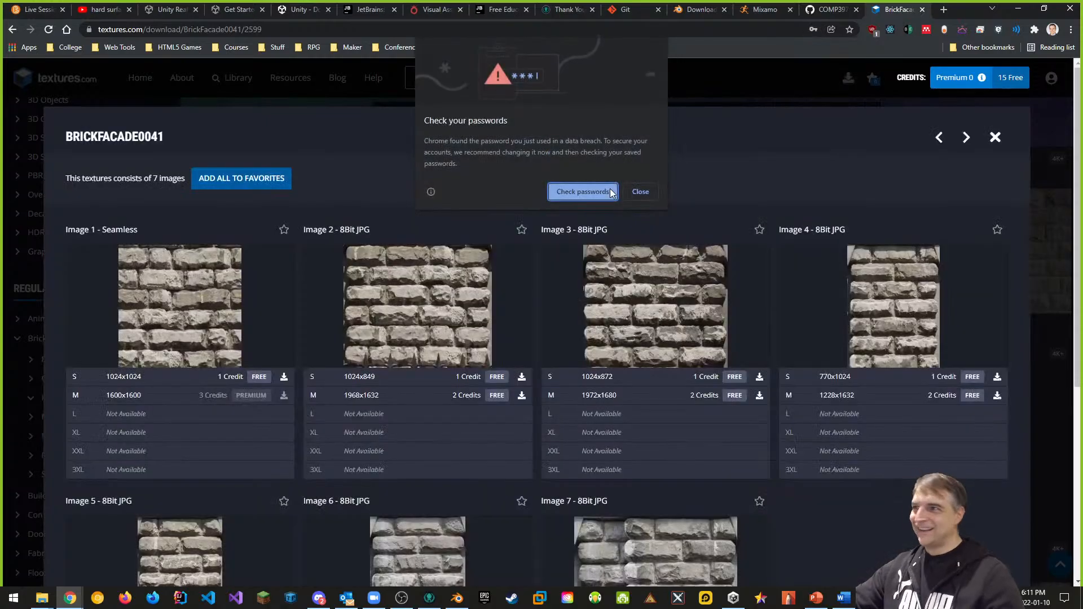
Step: Dismiss the password breach warning and let the browser save the login
click(649, 192)
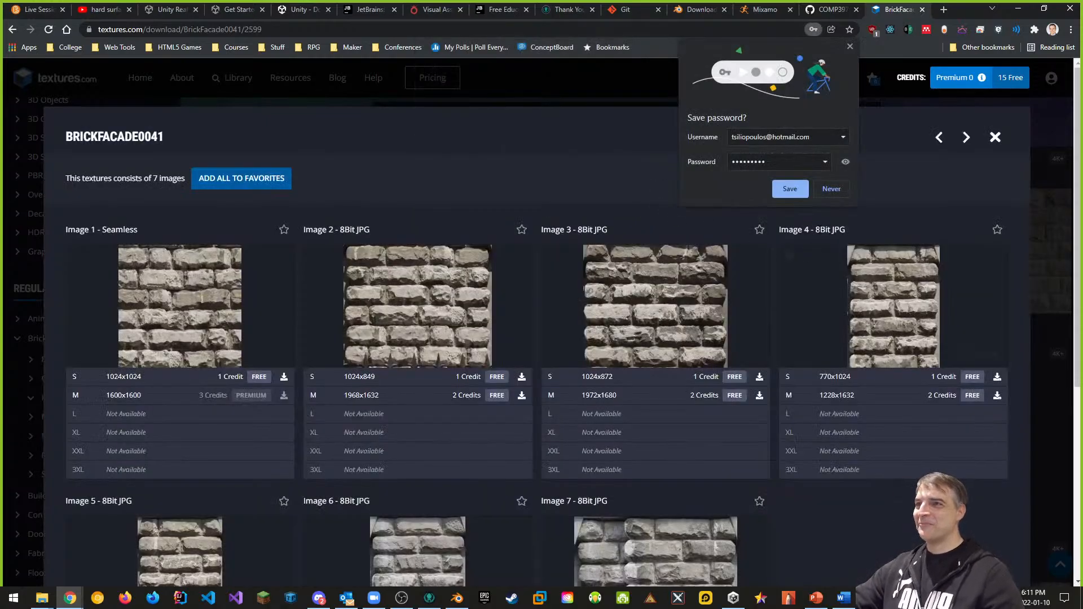
click(791, 190)
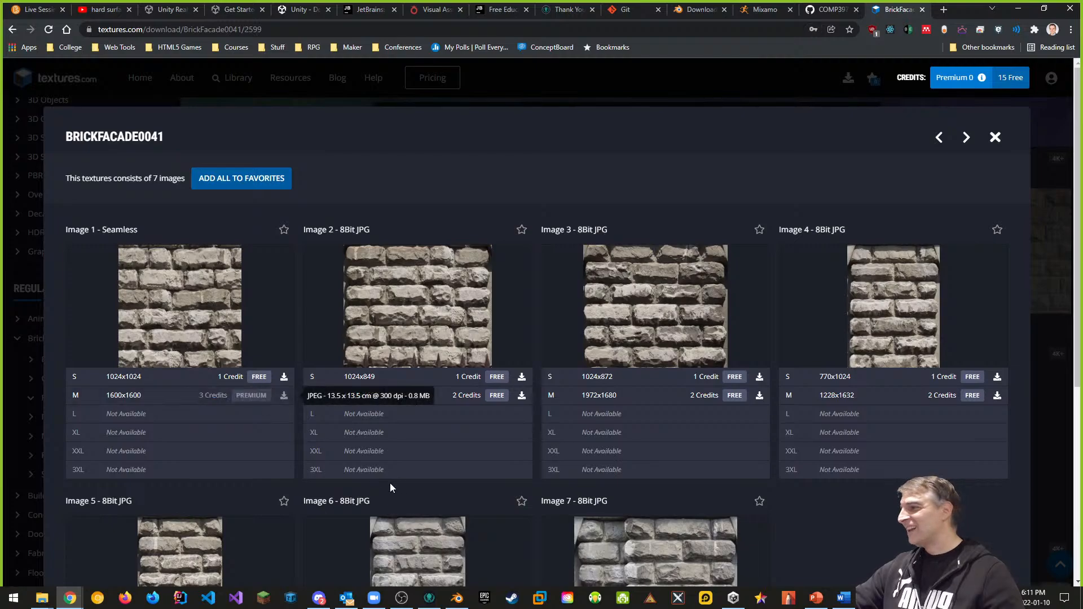
mouse_move(103, 249)
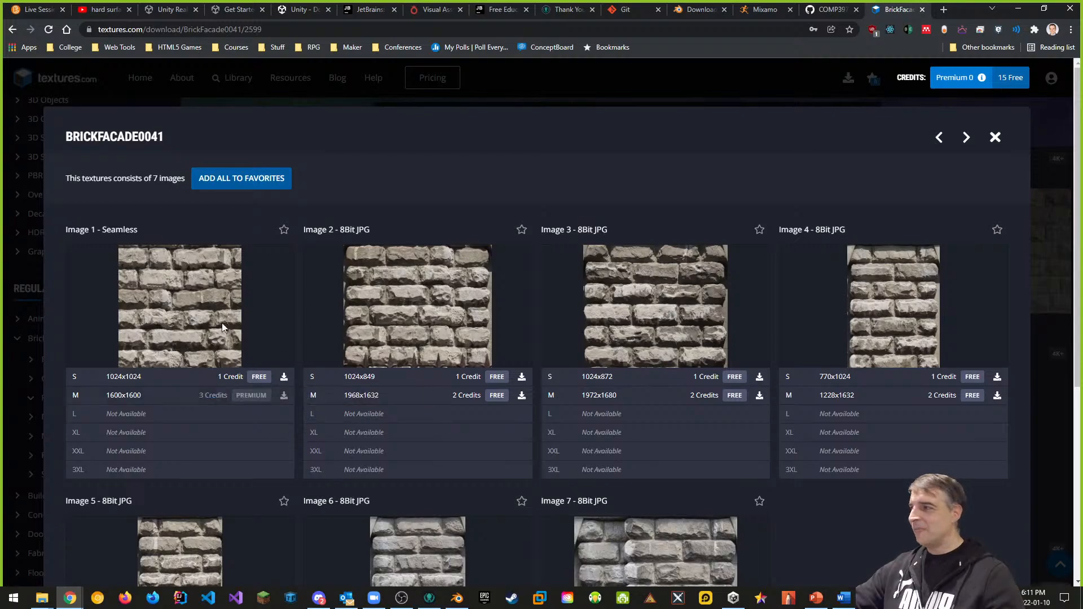
mouse_move(165, 277)
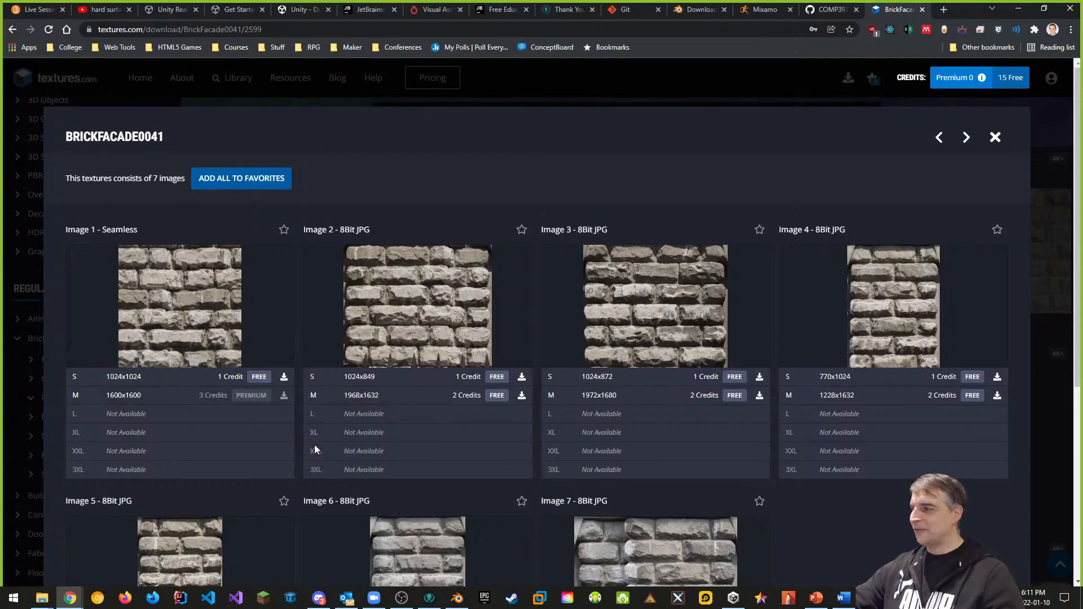
Step: Download the free 1024×1024 seamless image and choose Downloads as the save location
click(284, 376)
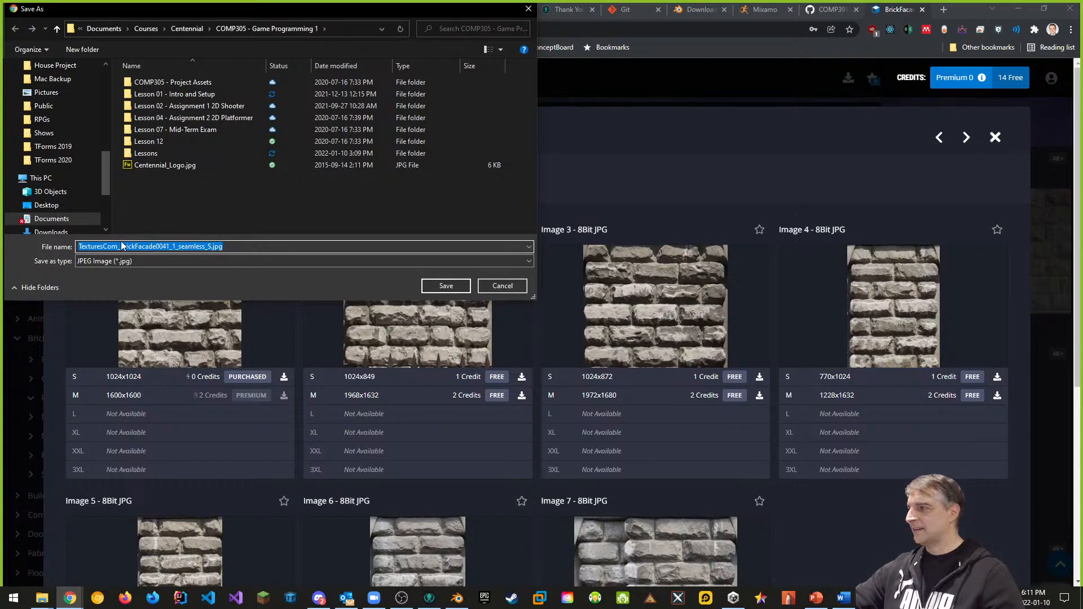
click(210, 247)
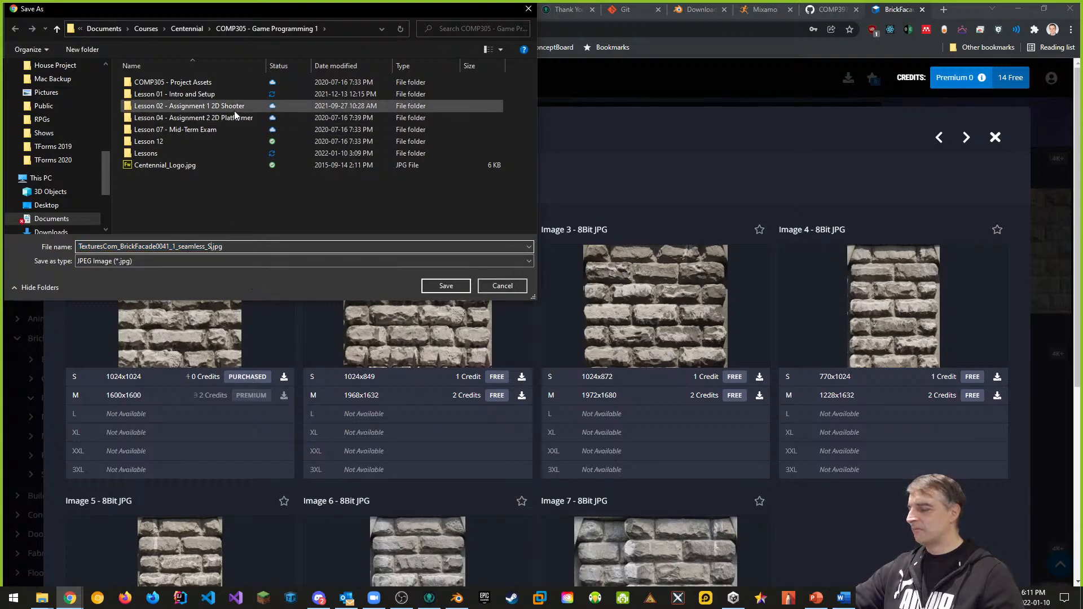
drag(182, 11, 432, 100)
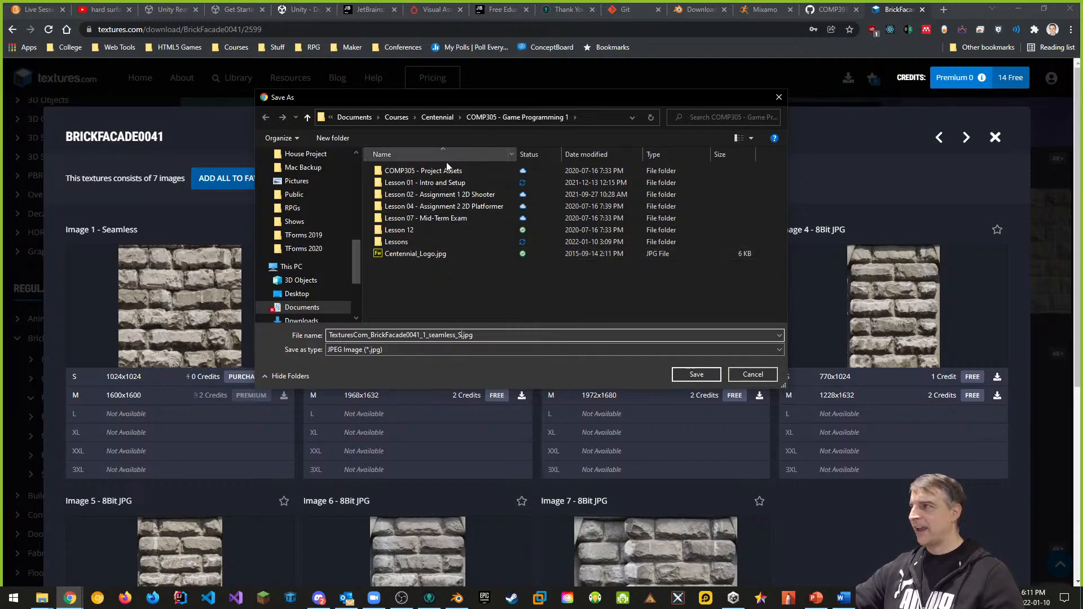
drag(360, 260, 358, 168)
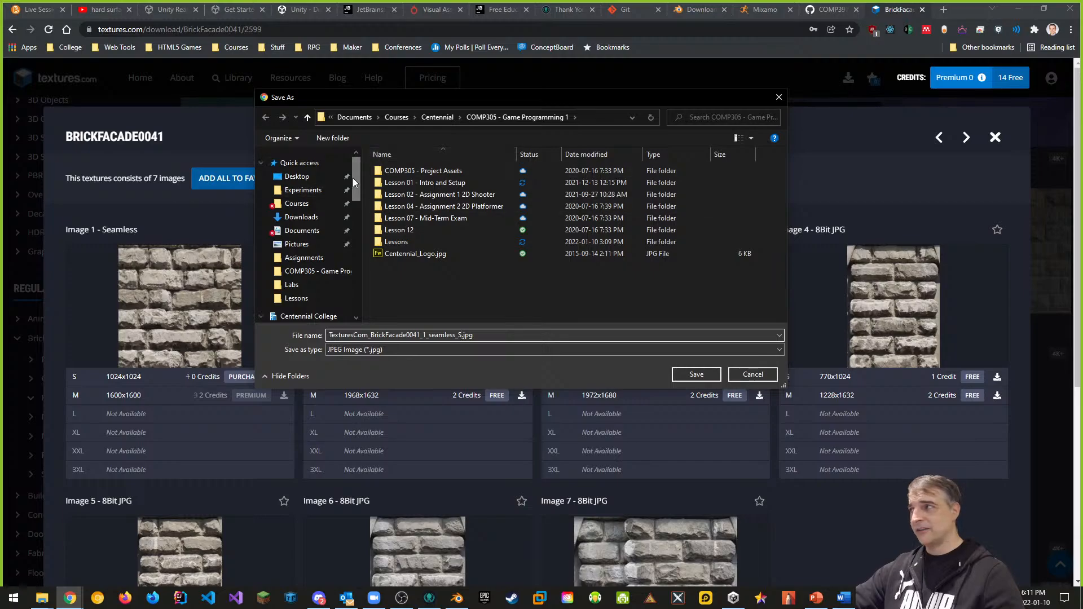
click(301, 217)
Step: Save the file as Brick Facade Texture.jpg, stripping the TexturesCom_ prefix and numbering
double_click(446, 335)
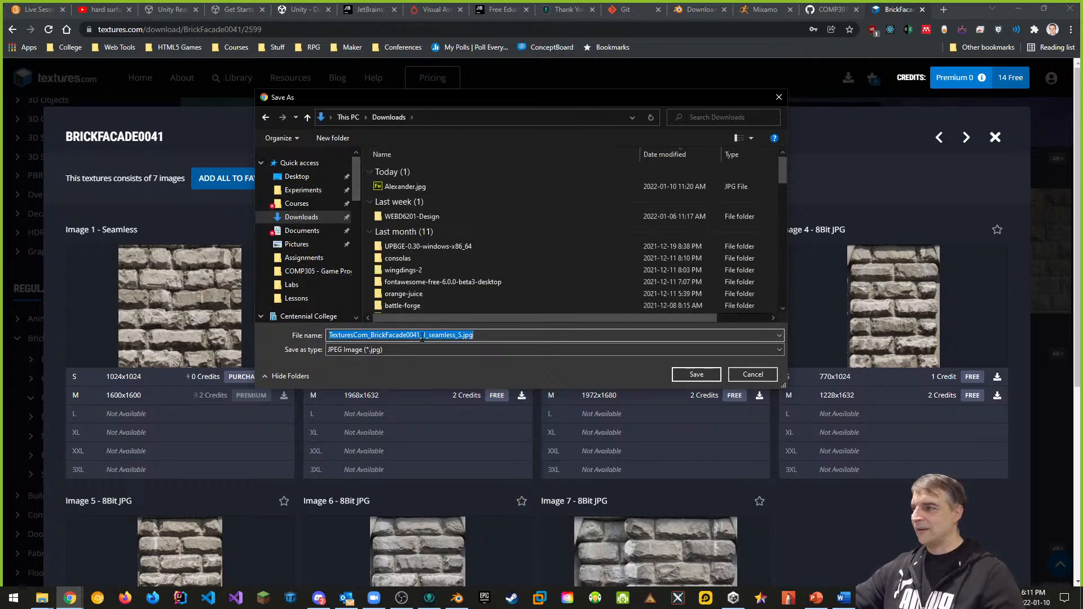
drag(373, 335, 325, 336)
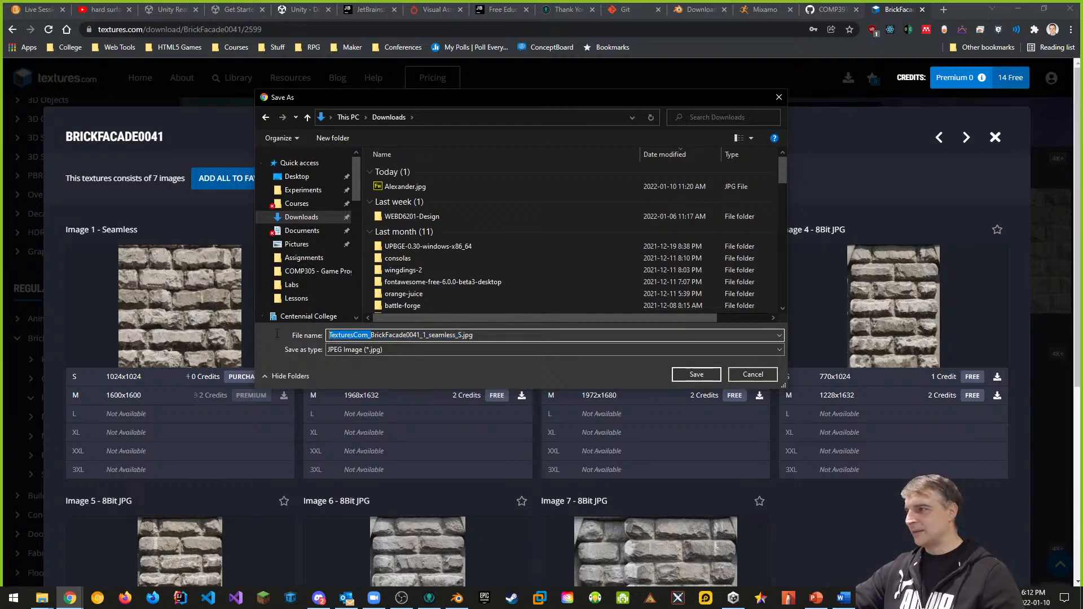
key(BackSpace)
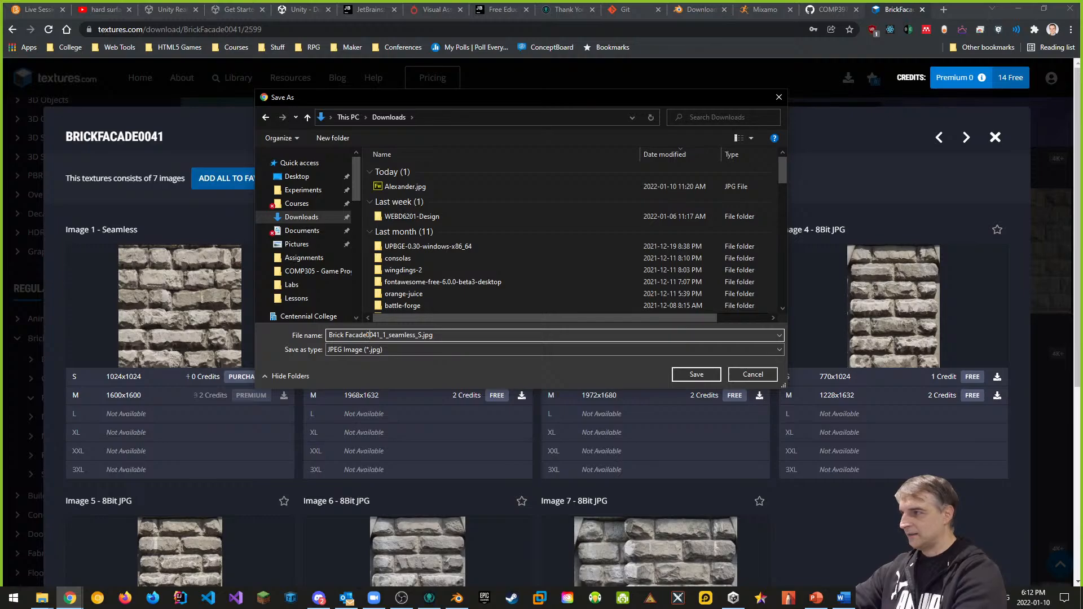
key(Delete)
key(Delete)
key(Delete)
key(Delete)
key(Delete)
key(Delete)
key(Delete)
key(Delete)
key(Delete)
key(Delete)
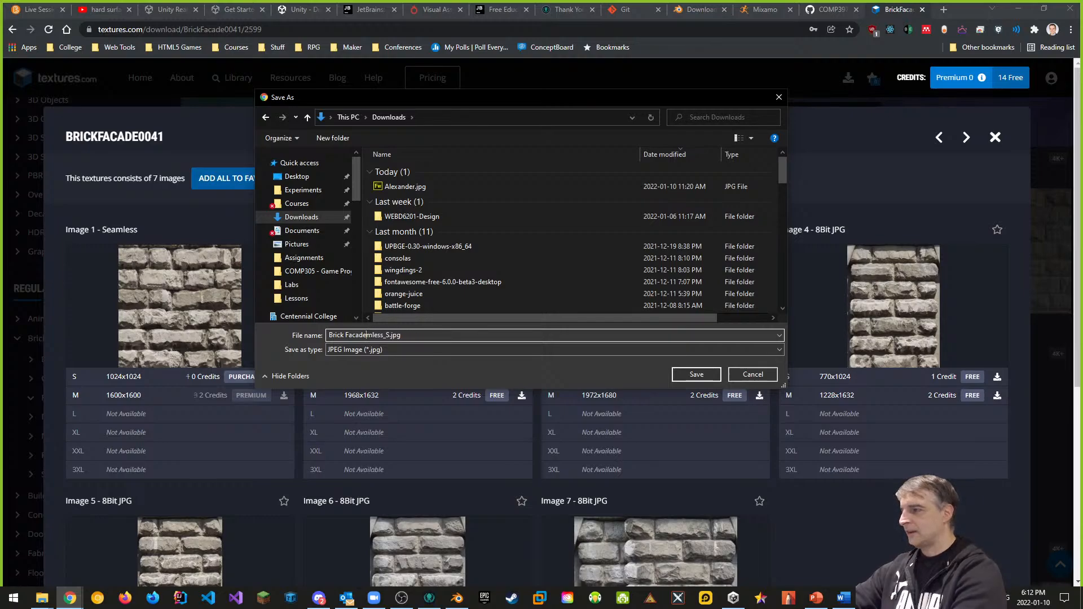
key(Delete)
key(Delete)
key(Delete)
key(Delete)
key(Delete)
text(1)
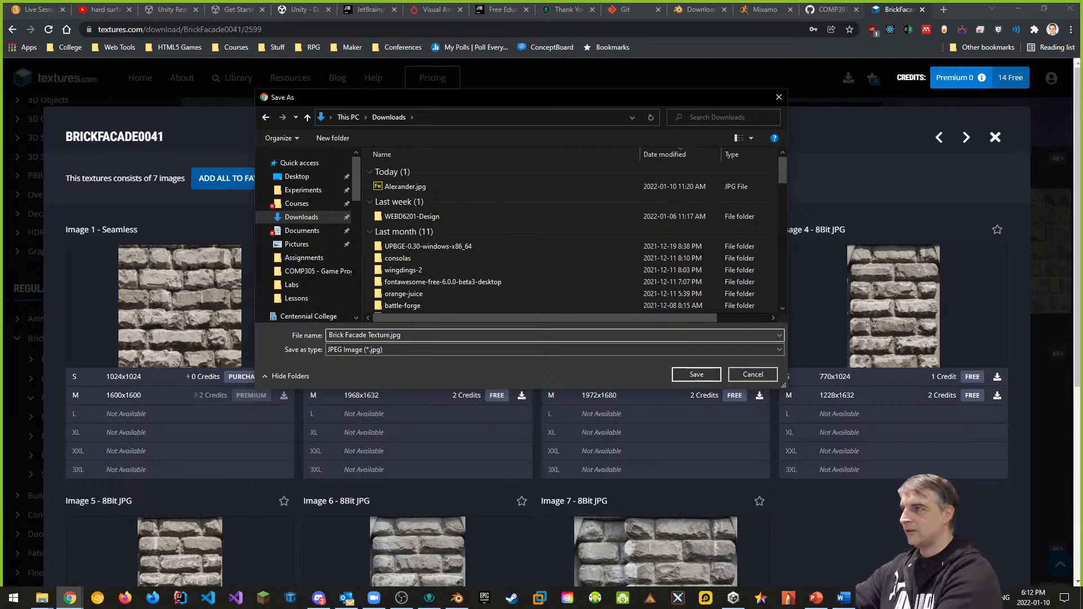
key(Return)
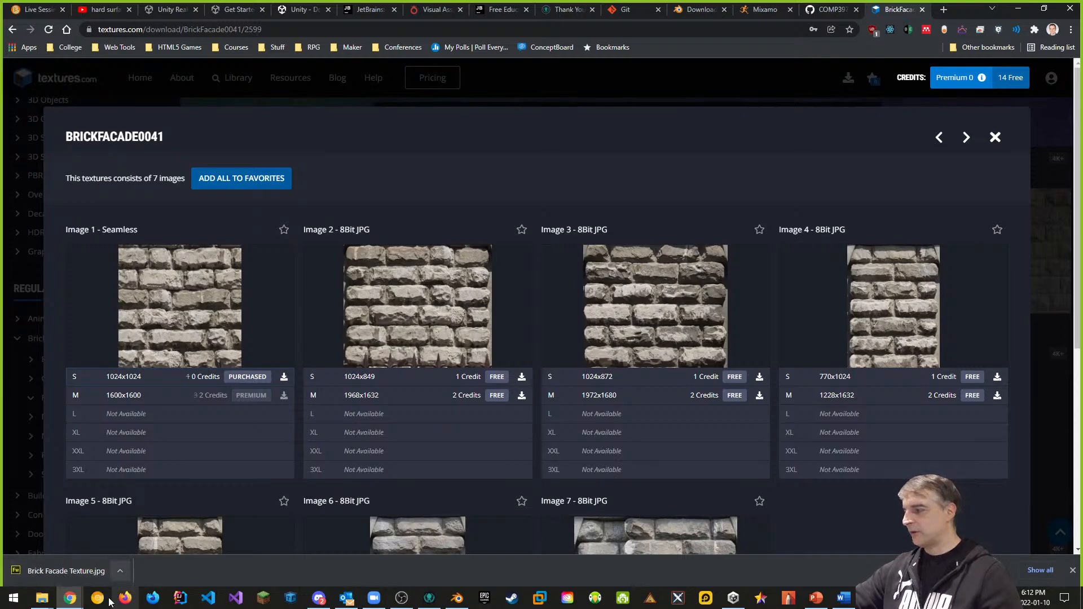
Step: Leave Textures.com for the course's Live Session page in the browser
click(41, 599)
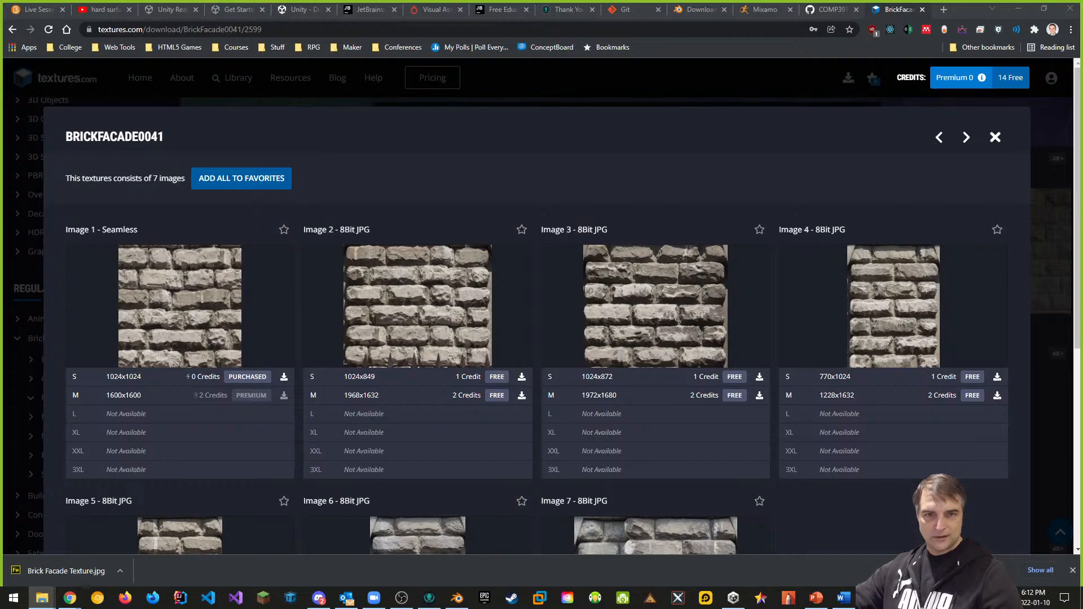
click(39, 10)
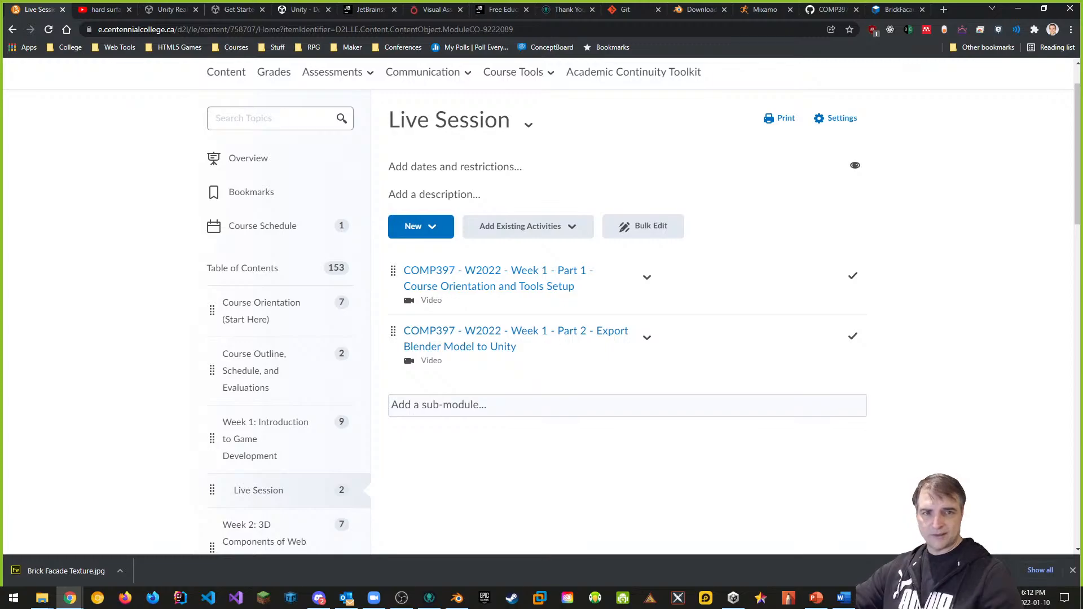
Step: Add the Brick Facade Texture file to the Live Session module
drag(1072, 282, 522, 376)
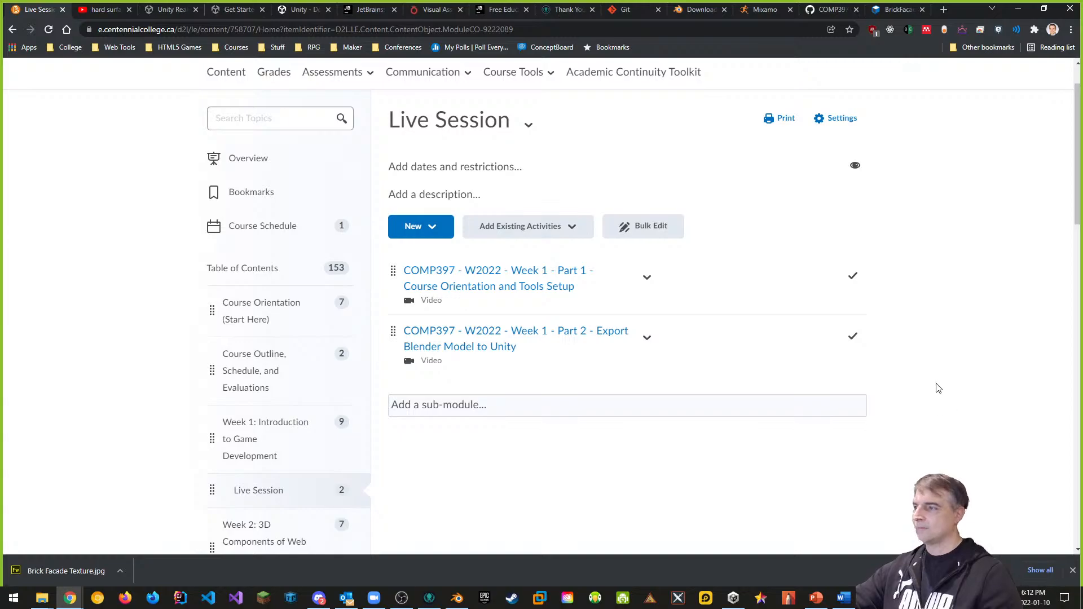
scroll(490, 417, down, 3)
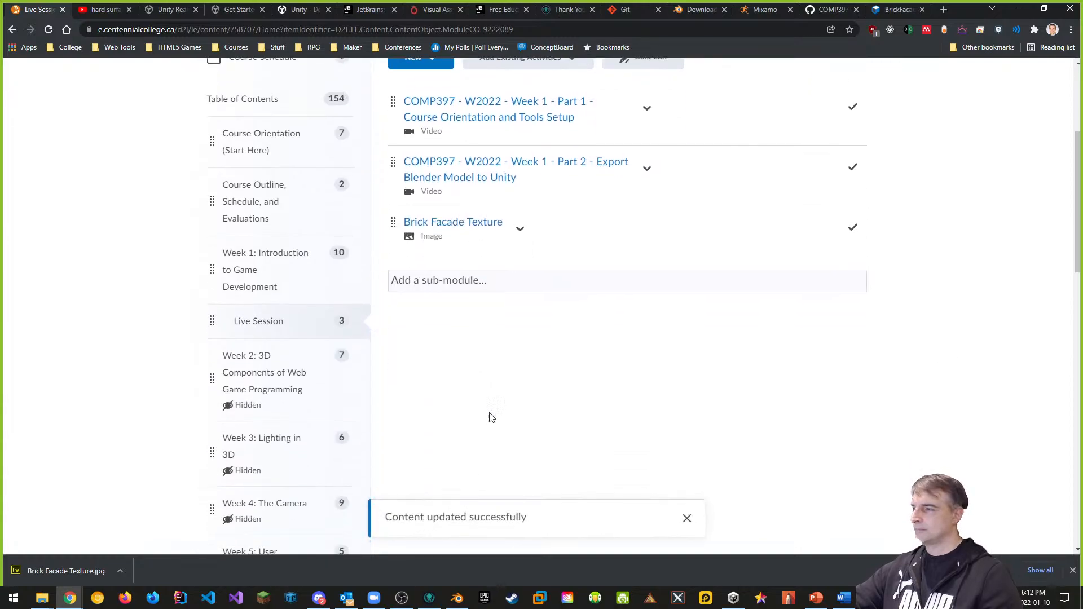
scroll(537, 243, up, 2)
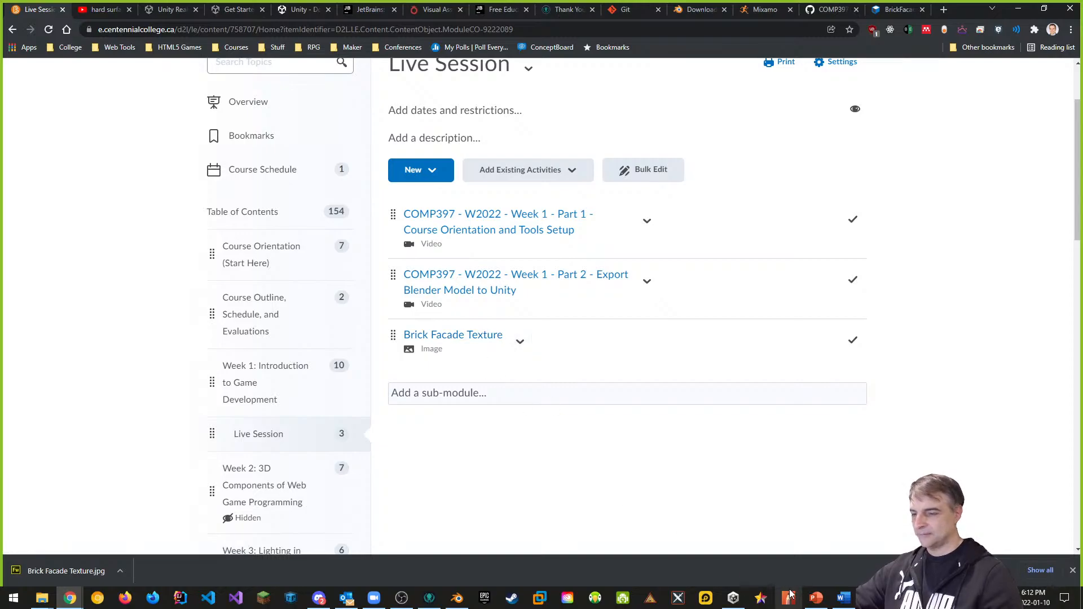
scroll(571, 423, down, 4)
scroll(581, 432, up, 5)
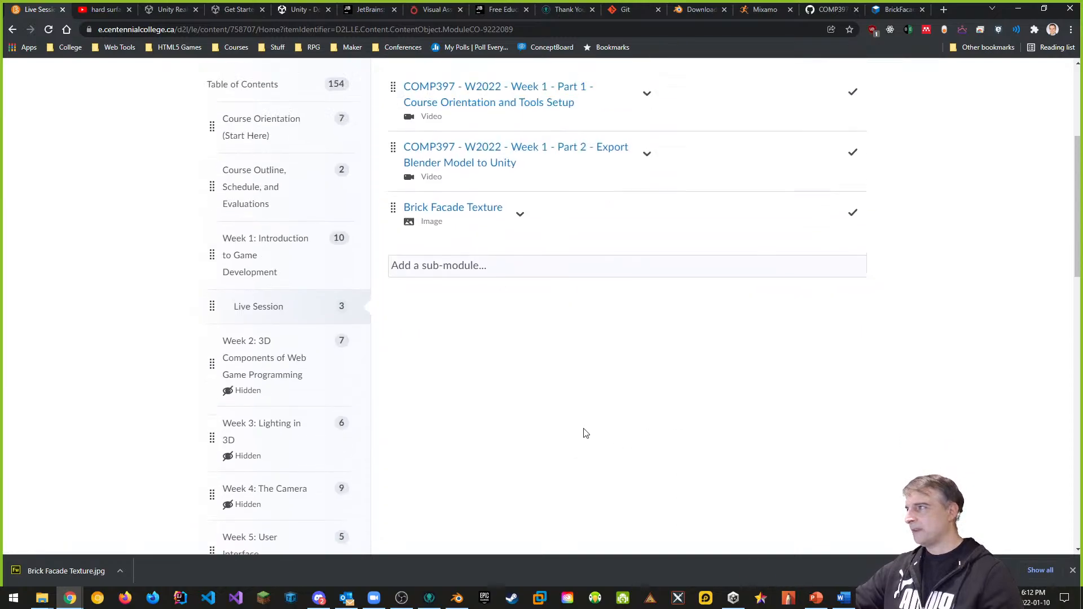
scroll(480, 447, down, 1)
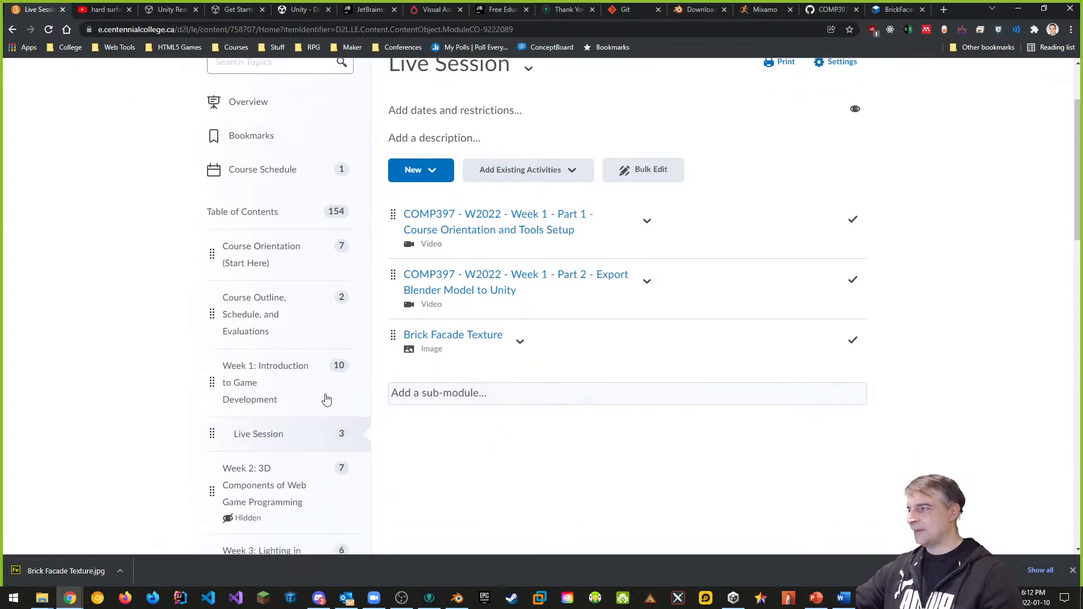
Step: Open Week 1: Introduction to Game Development and scroll to its Live Session items
click(242, 393)
scroll(567, 368, down, 10)
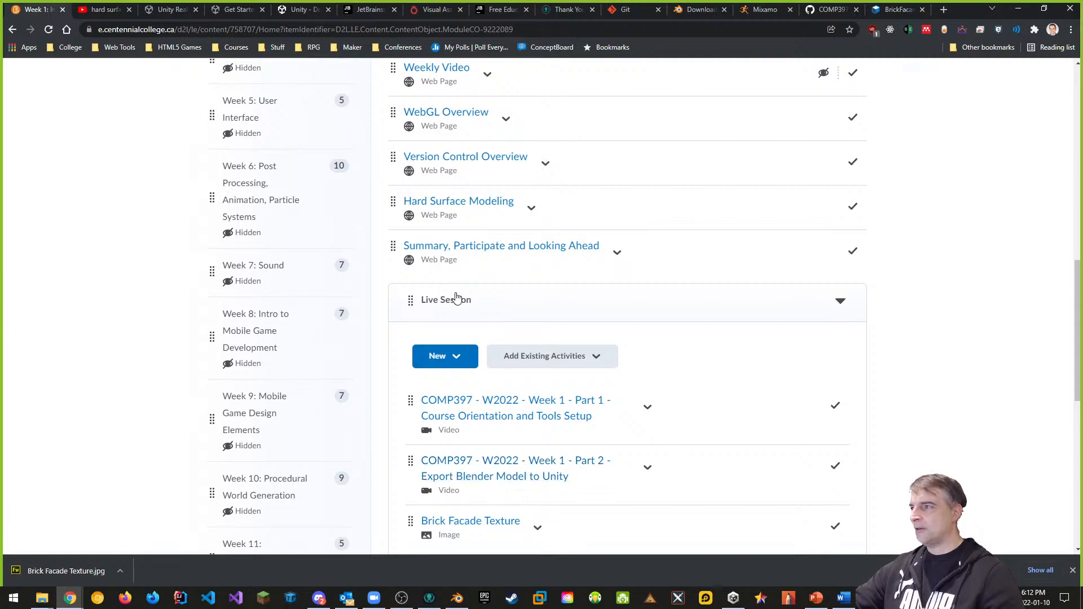
scroll(459, 299, down, 3)
Step: Create a new Lab 1 sub-module in Week 1
click(451, 446)
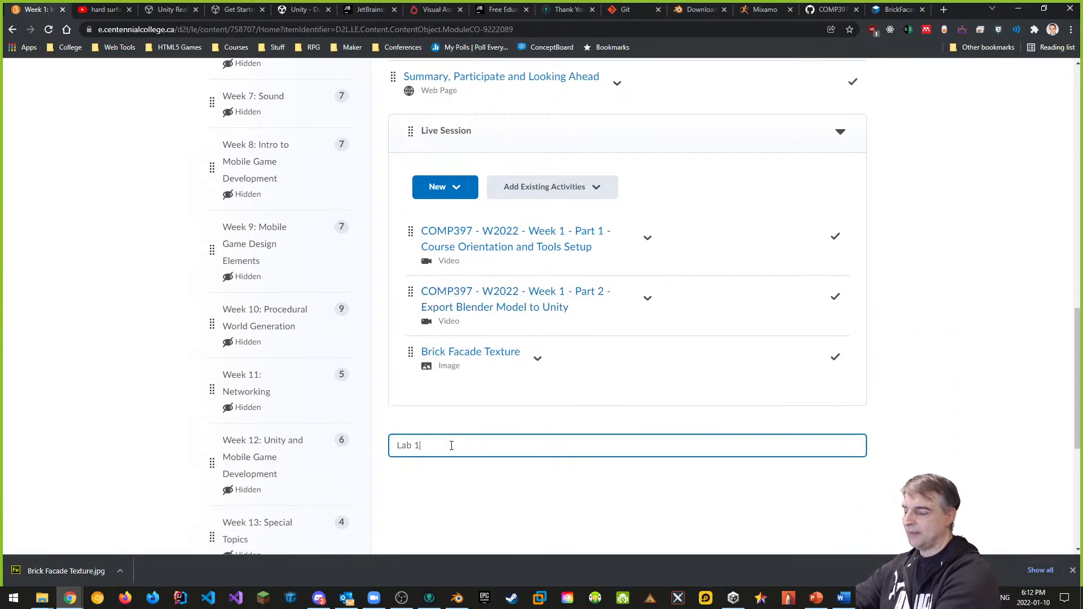
key(Return)
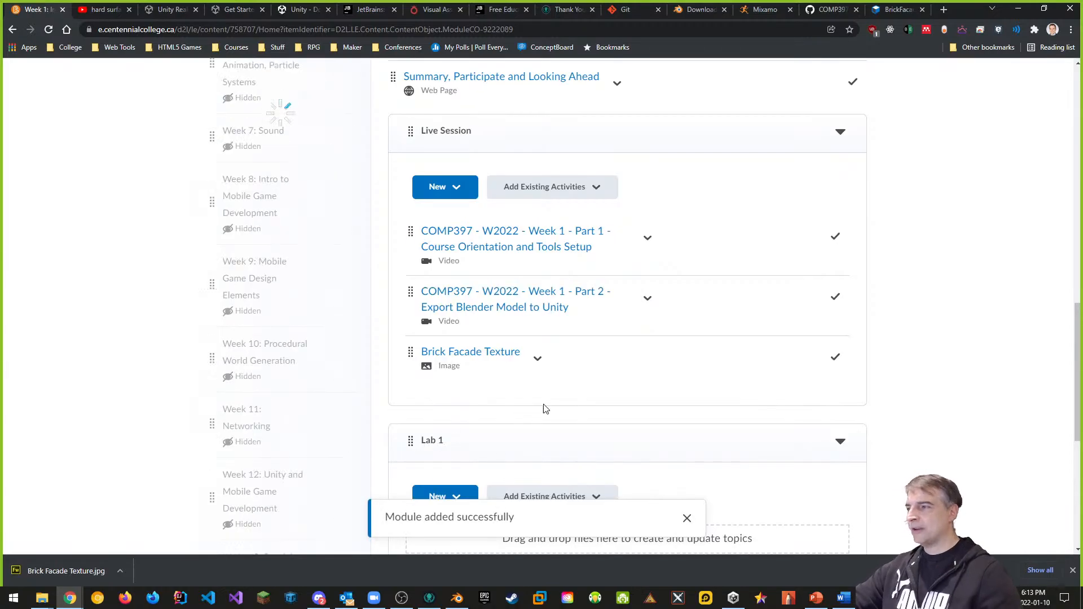
scroll(561, 334, down, 3)
Step: Move the Brick Facade Texture item into the Lab 1 sub-module
click(537, 189)
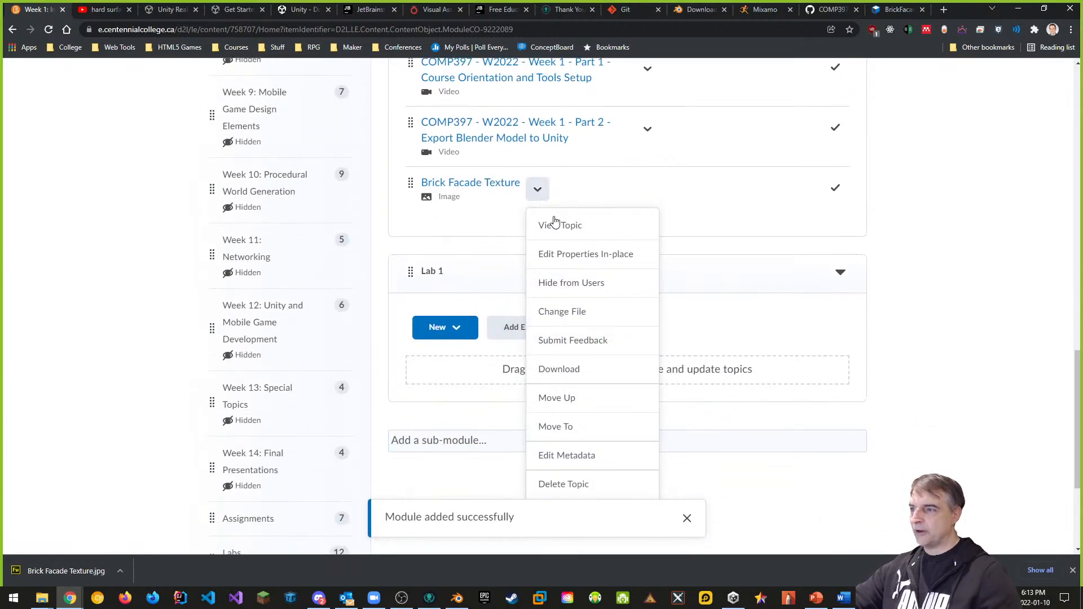
click(576, 424)
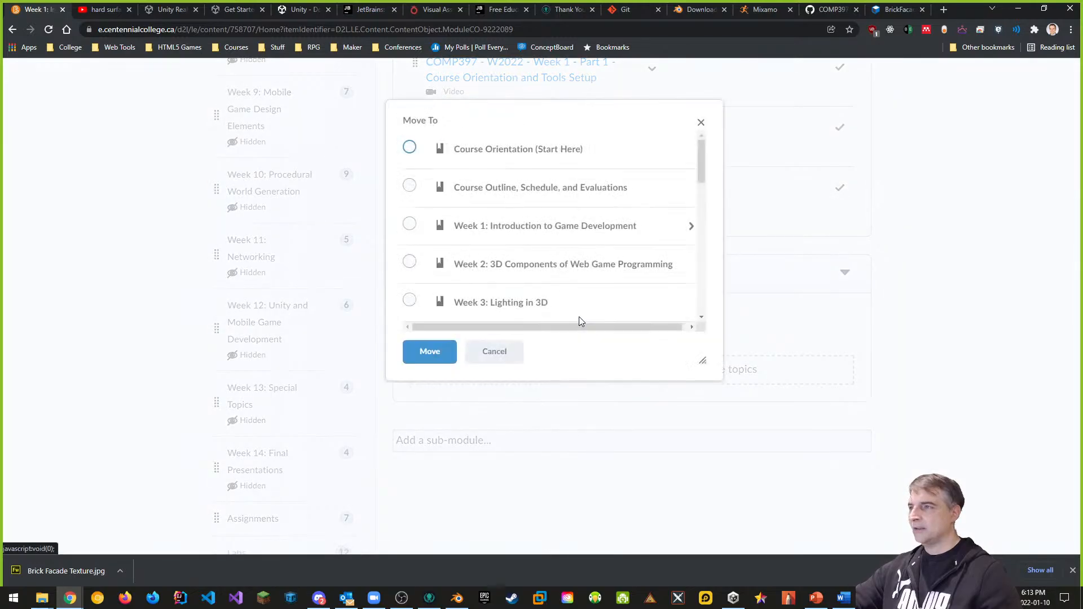
click(692, 228)
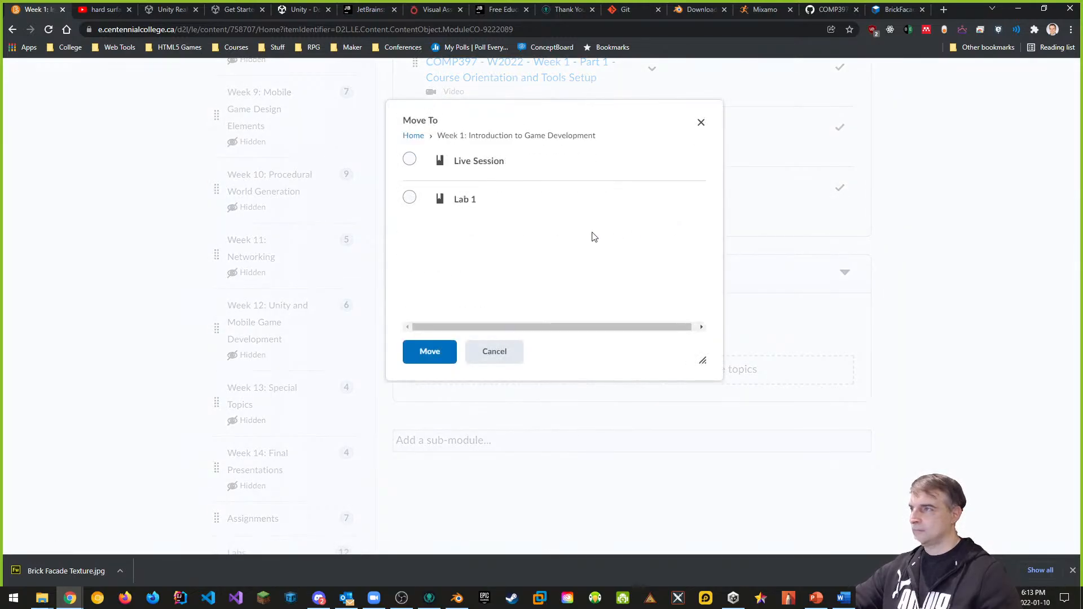
click(409, 198)
click(430, 351)
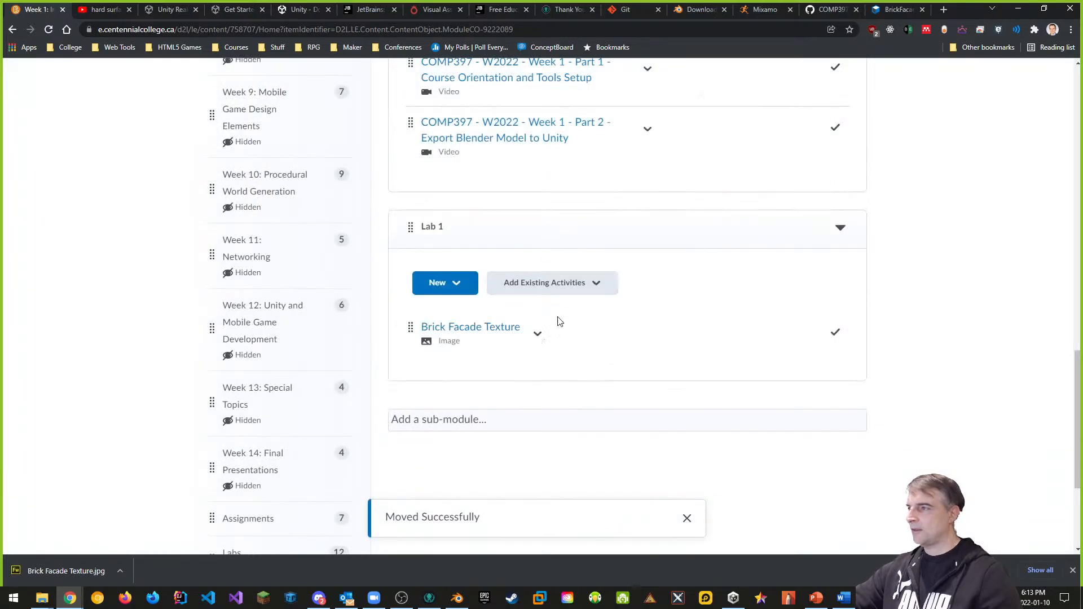
Step: Drag Lab 1 above the Live Session sub-module
scroll(558, 321, up, 4)
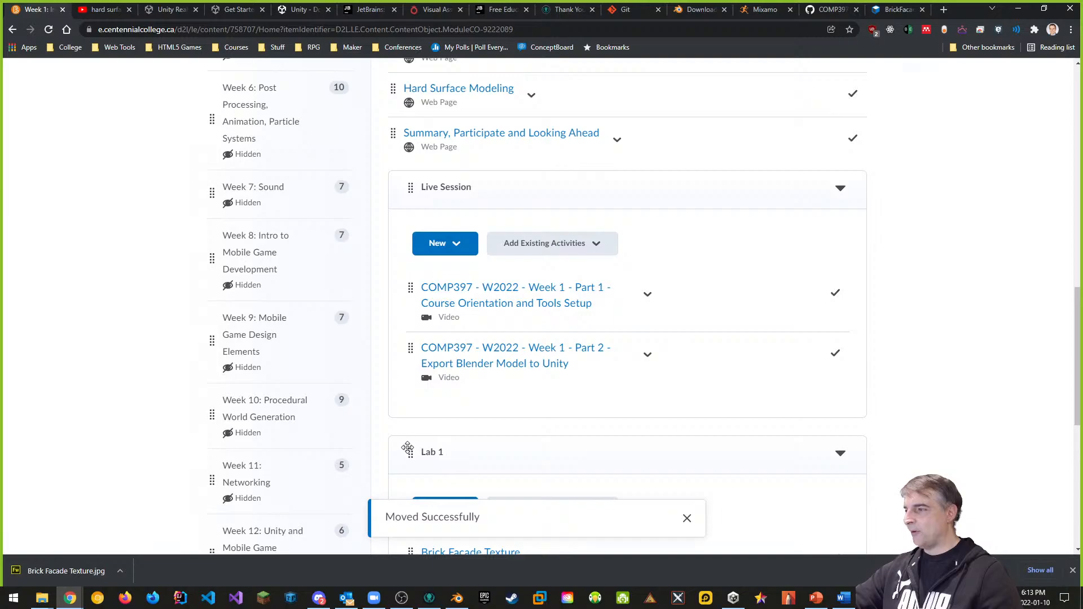
drag(408, 449, 429, 184)
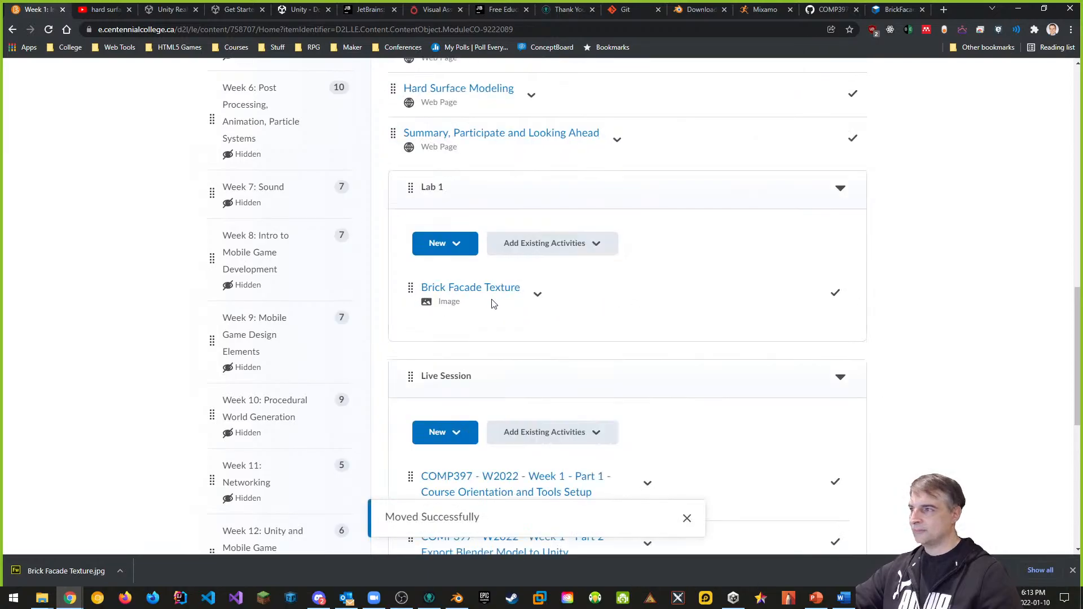
scroll(689, 387, down, 4)
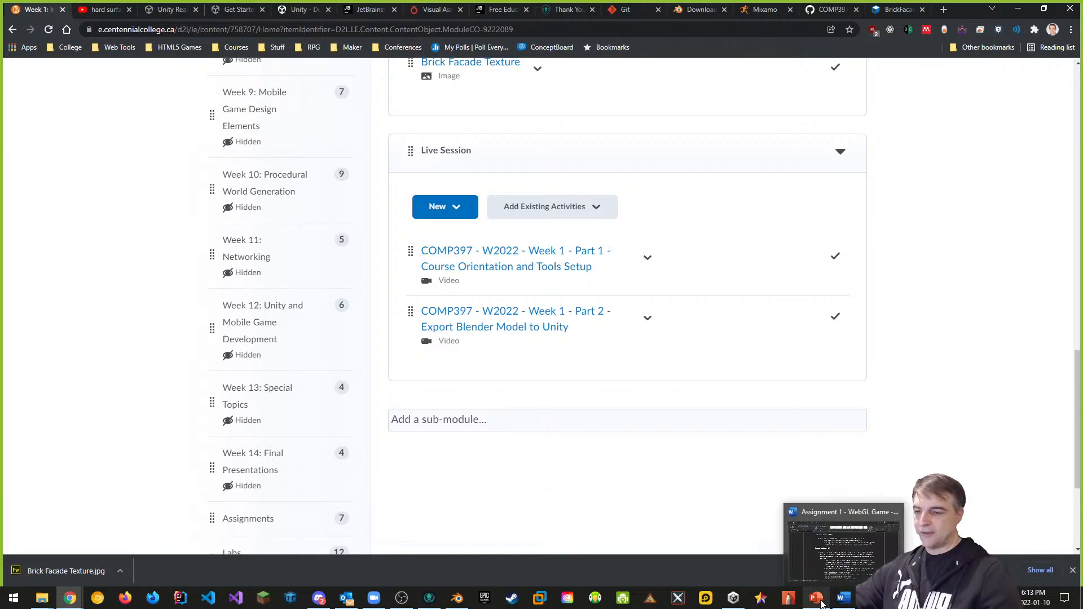
Step: In Blender's Texture properties, load Brick Facade Texture.jpg from Downloads as the Pillar Texture image
click(460, 599)
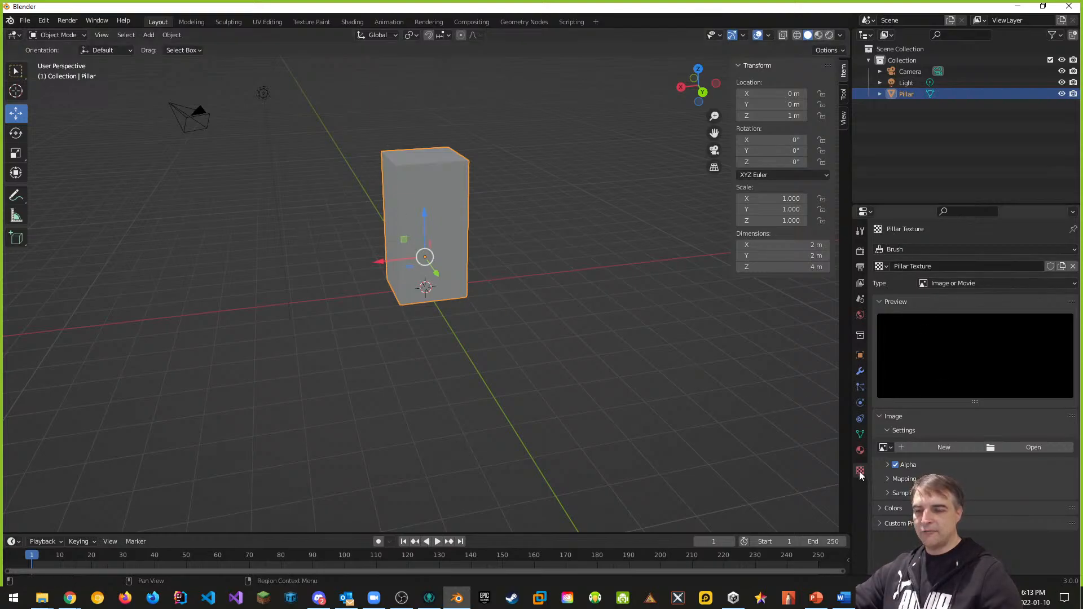
click(860, 450)
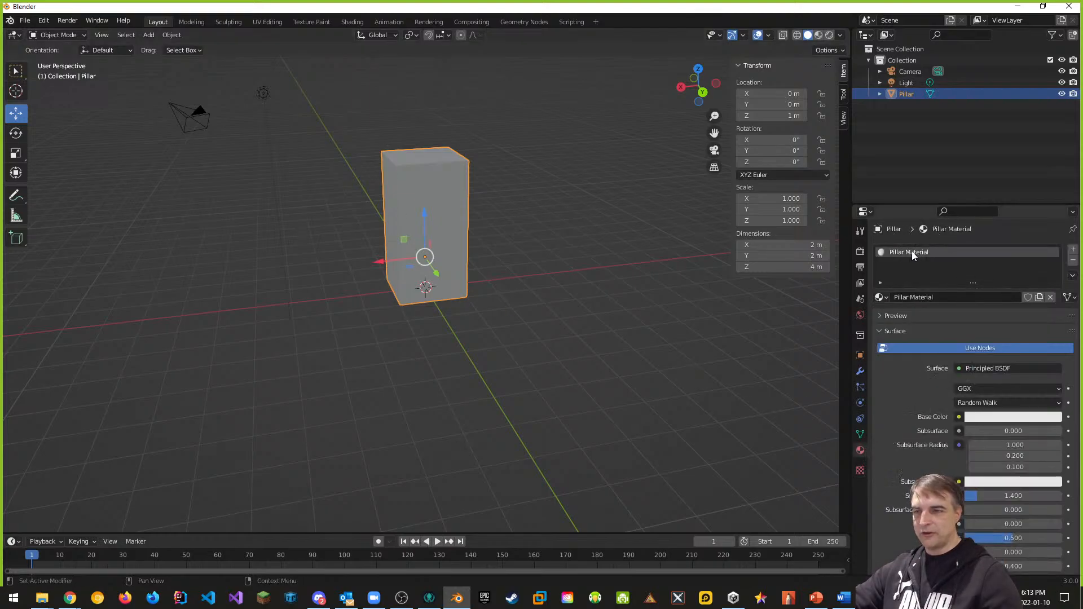
click(861, 471)
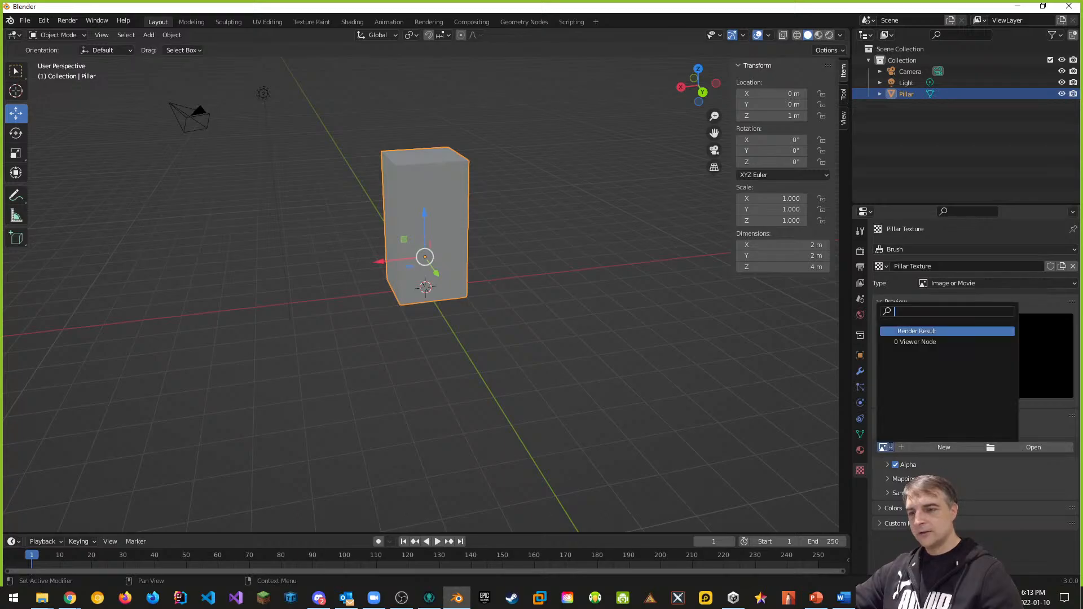
click(886, 447)
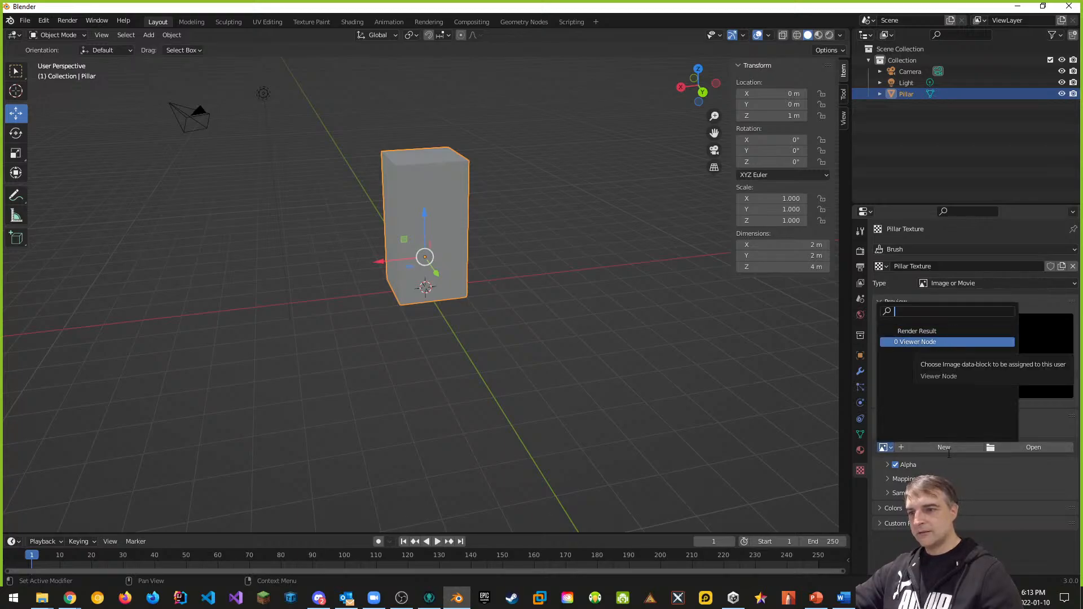
click(1038, 447)
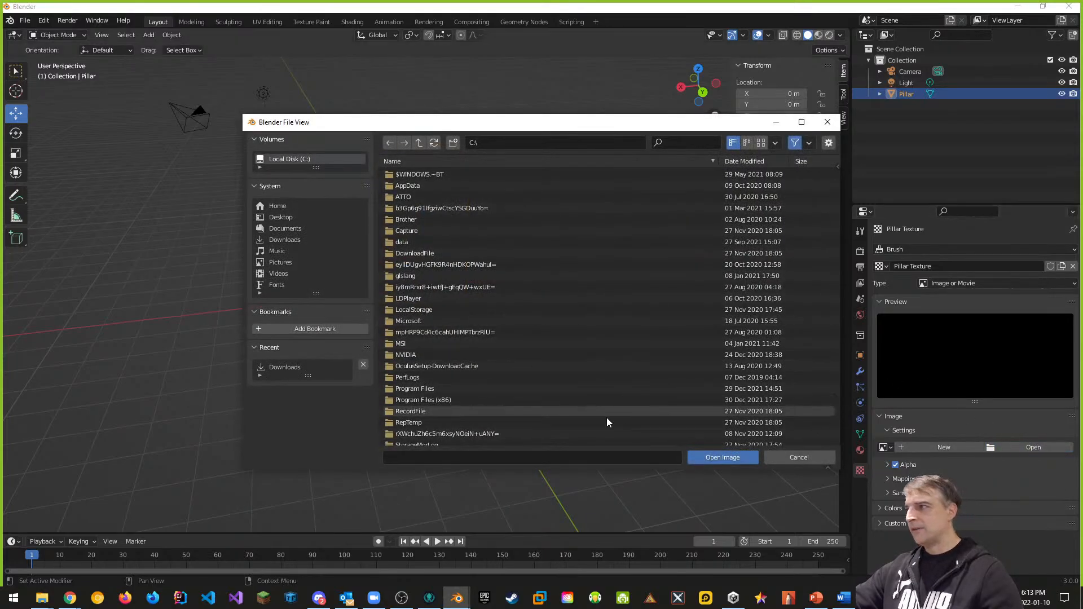
click(285, 241)
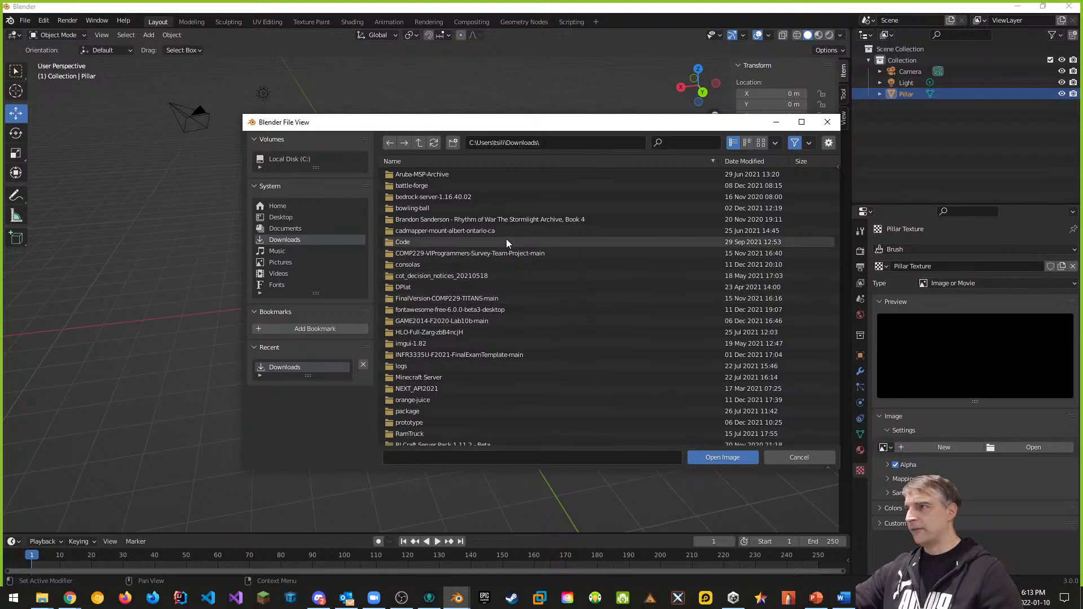
scroll(500, 348, down, 4)
scroll(502, 398, down, 7)
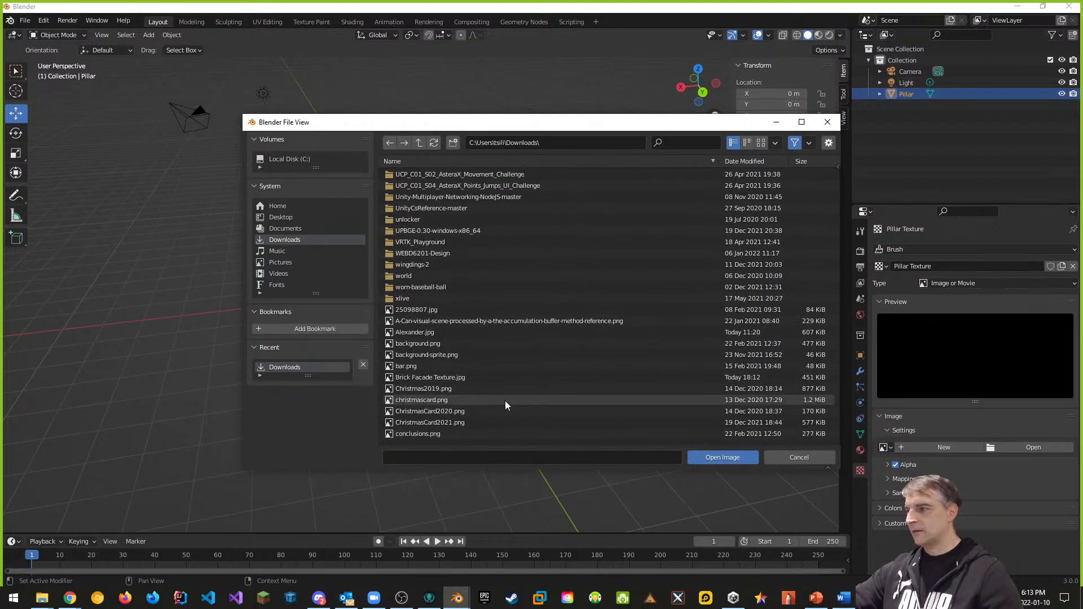
click(432, 378)
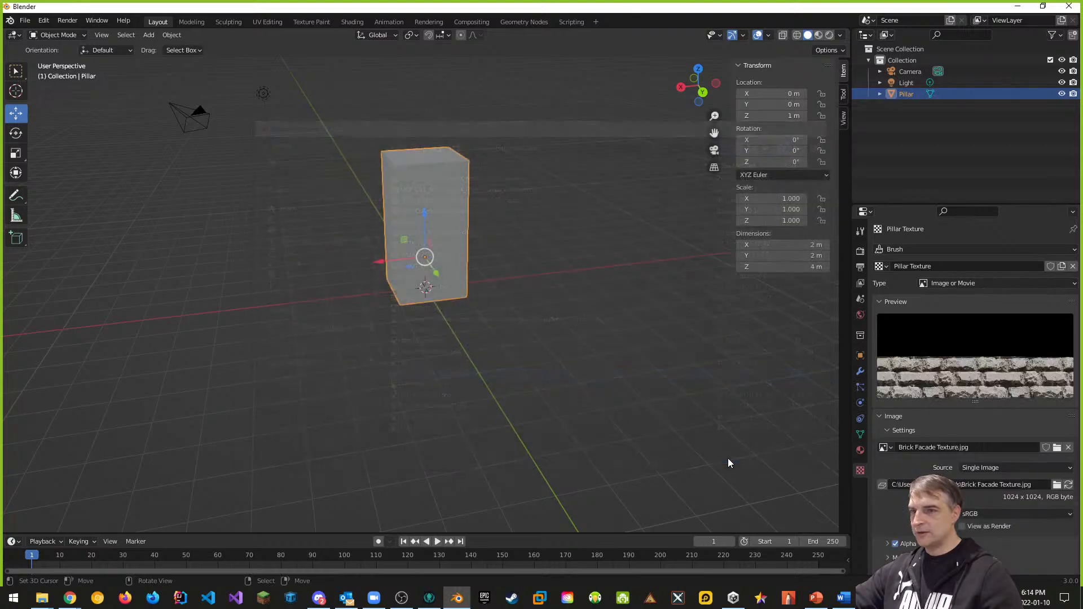
click(728, 458)
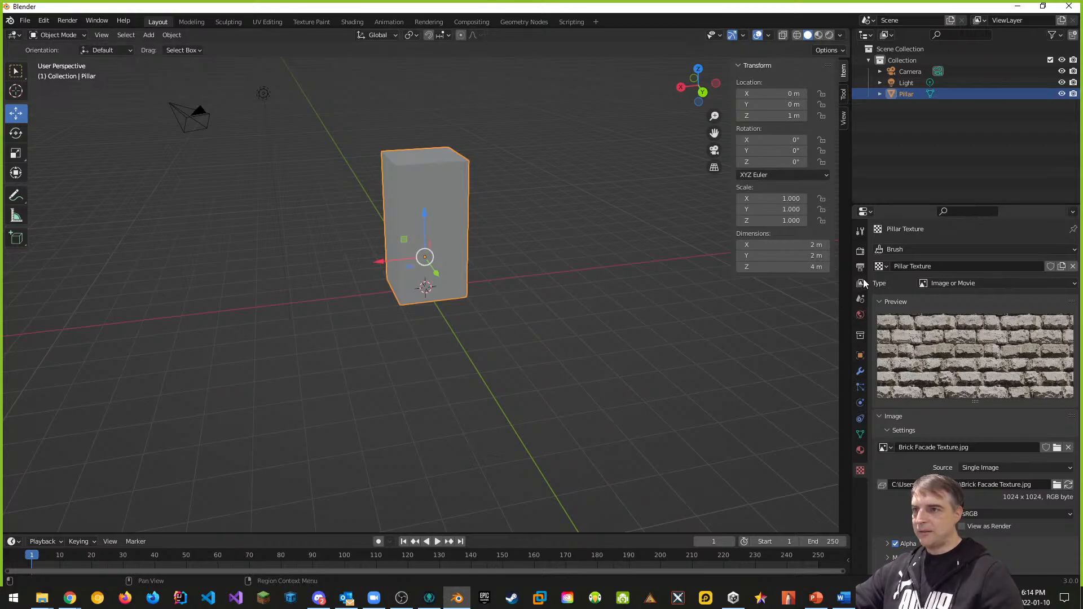
Step: Widen the side panels, use Material Preview shading, and show Pillar Material's preview and surface settings
drag(849, 280, 747, 282)
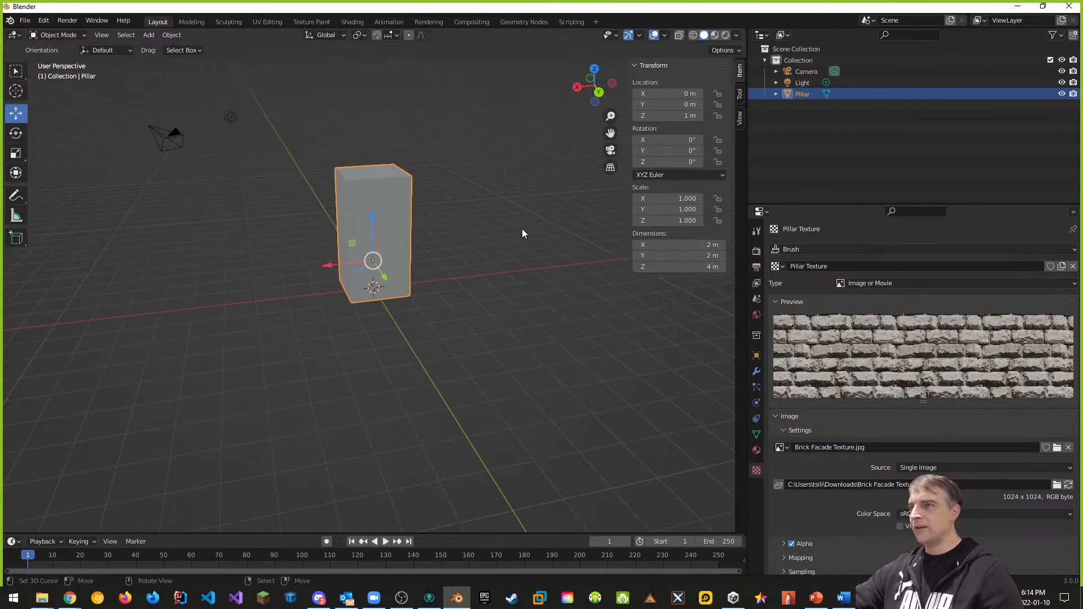
click(715, 36)
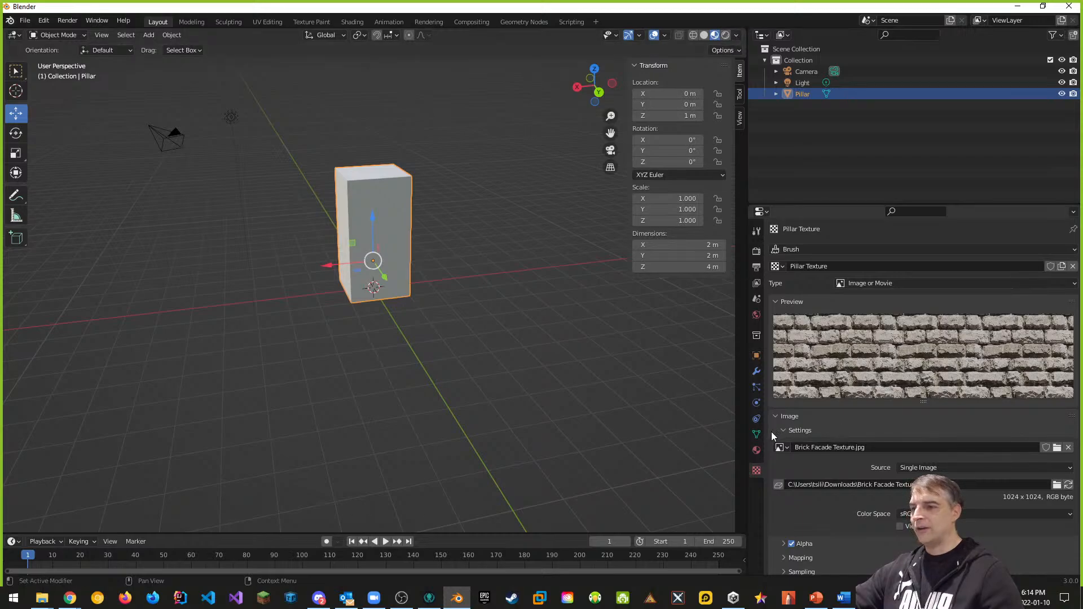
click(756, 451)
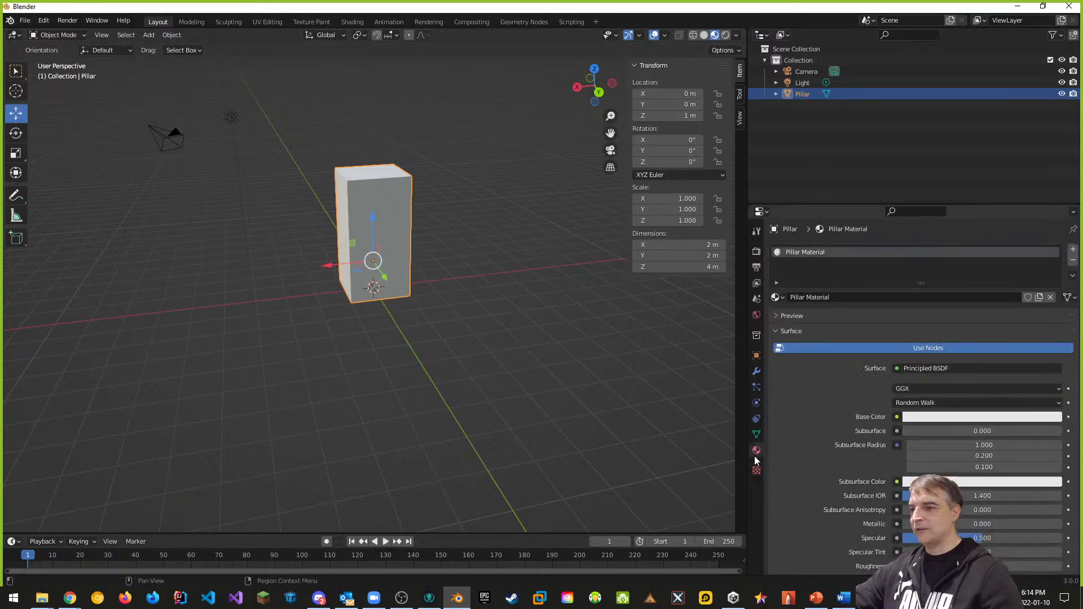
click(777, 315)
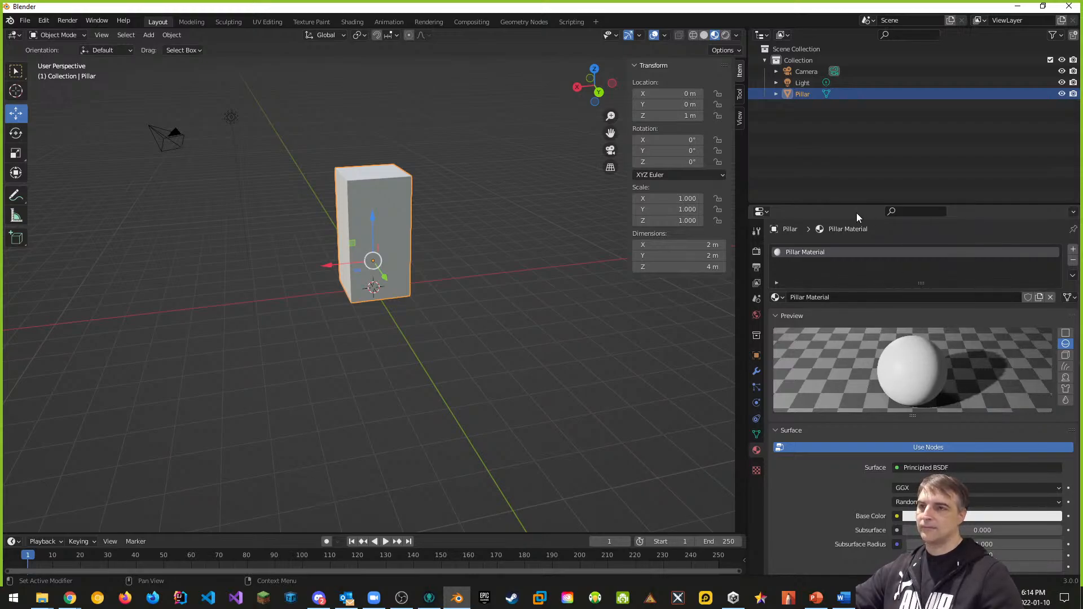
drag(855, 206, 853, 129)
scroll(857, 516, down, 15)
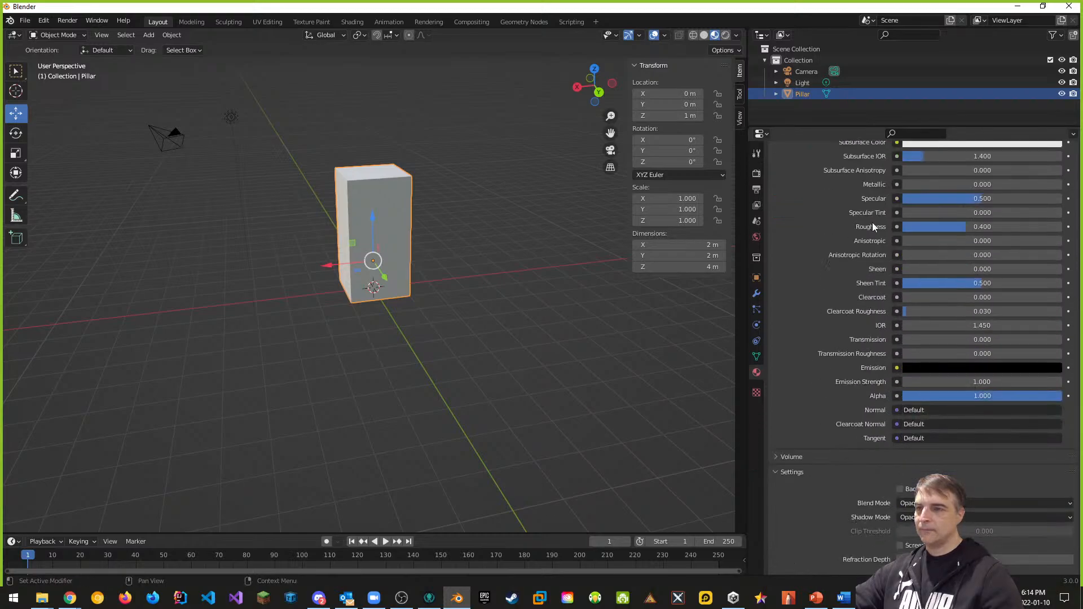
scroll(865, 319, up, 2)
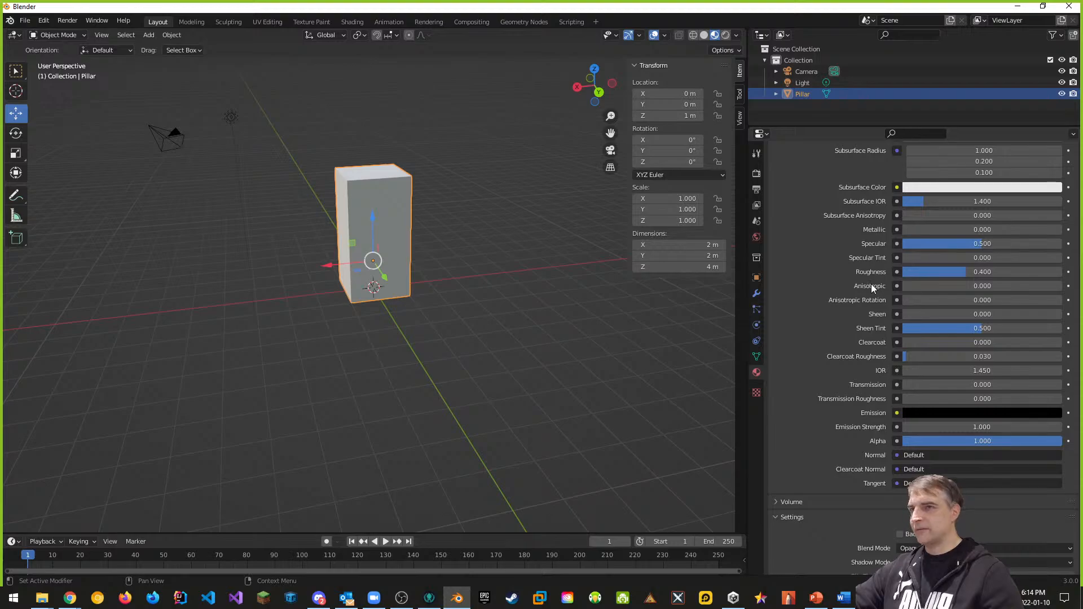
scroll(886, 306, up, 6)
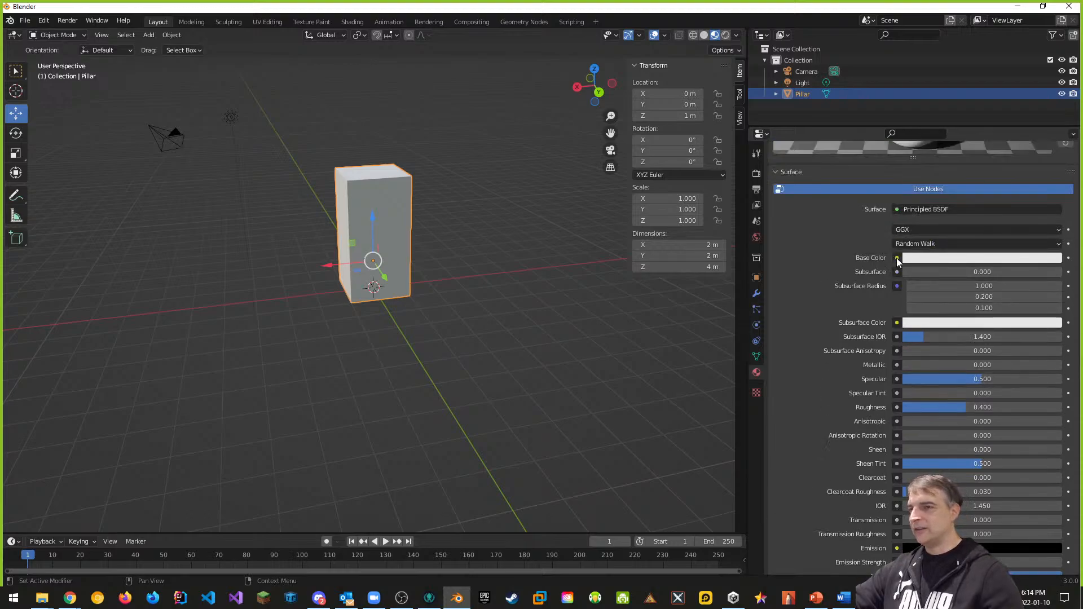
Step: Connect an Image Texture using Brick Facade Texture.jpg to Pillar Material's Base Color
click(897, 257)
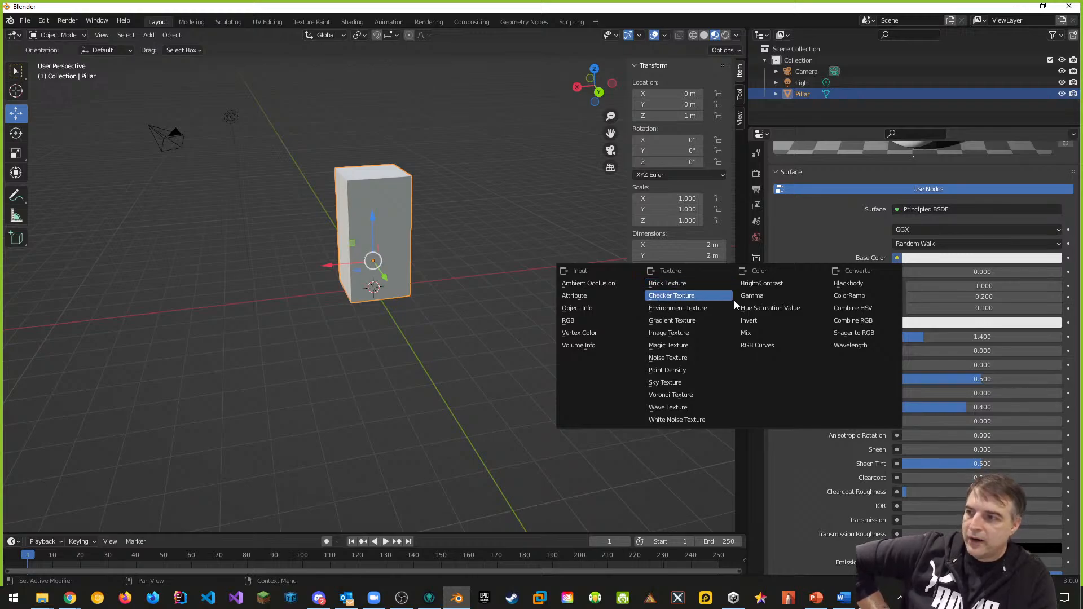
click(897, 258)
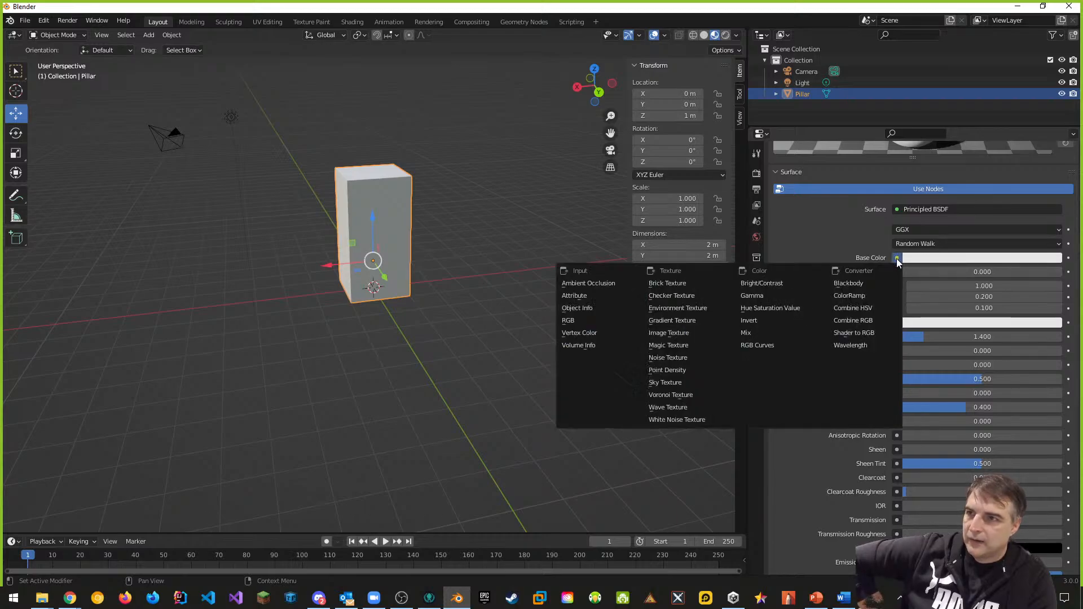
click(897, 258)
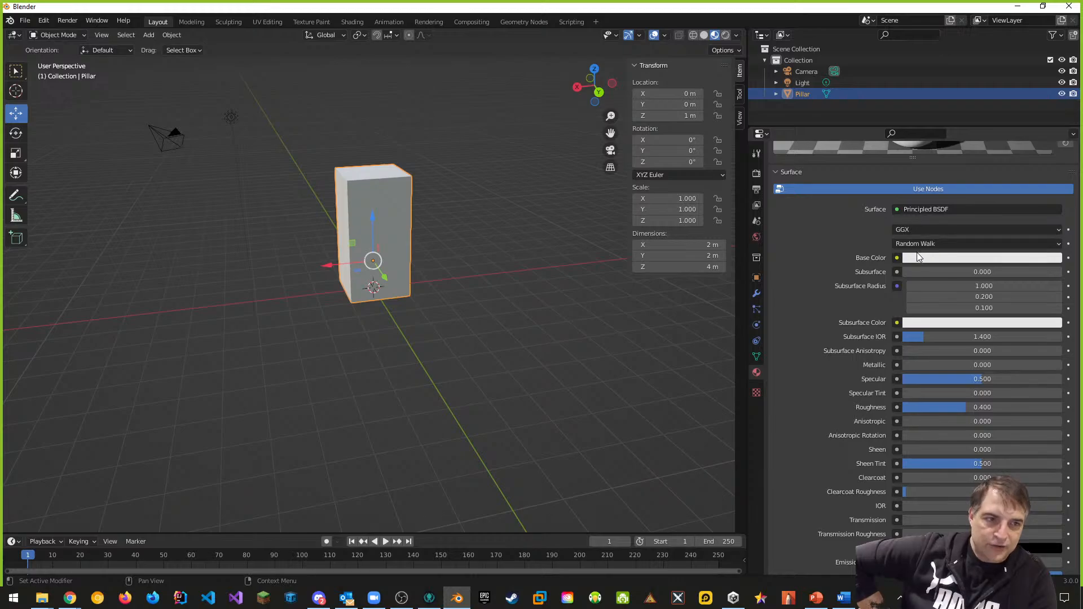
click(897, 258)
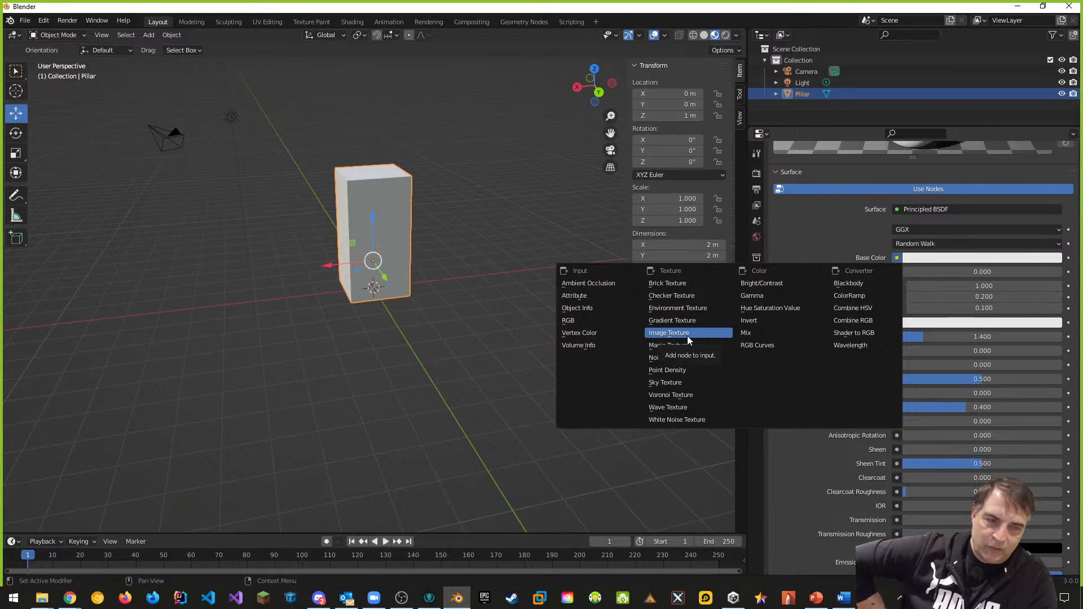
click(667, 334)
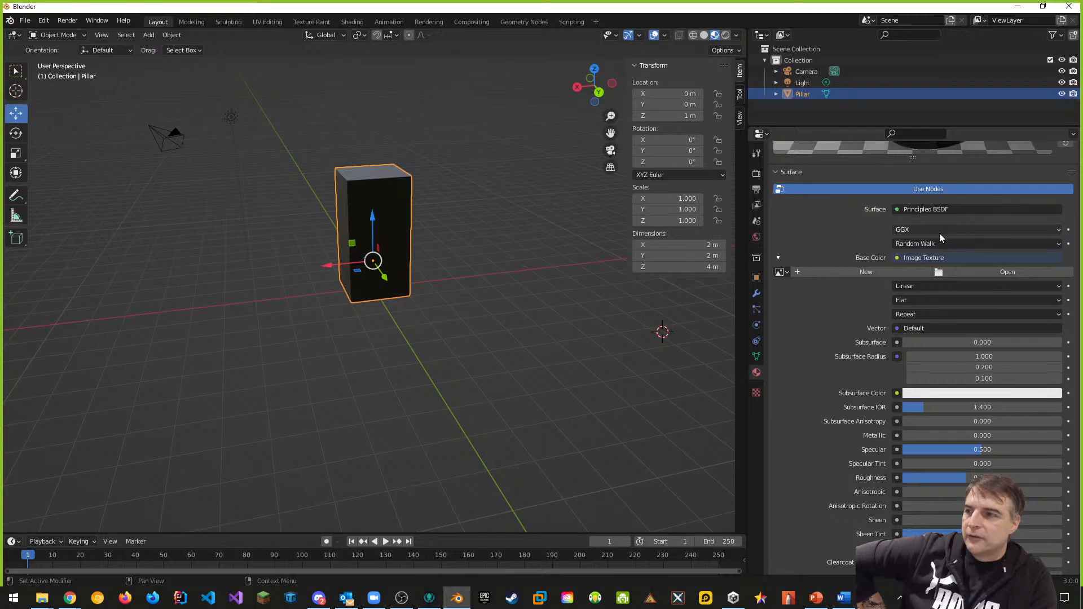
middle_drag(398, 293, 463, 286)
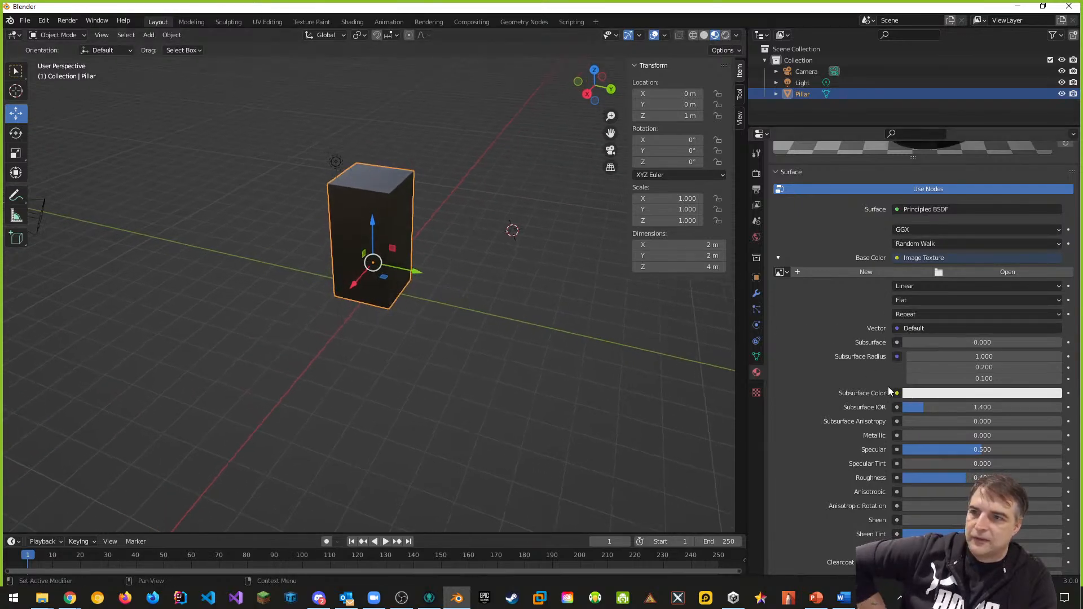
scroll(863, 360, down, 2)
scroll(861, 356, up, 2)
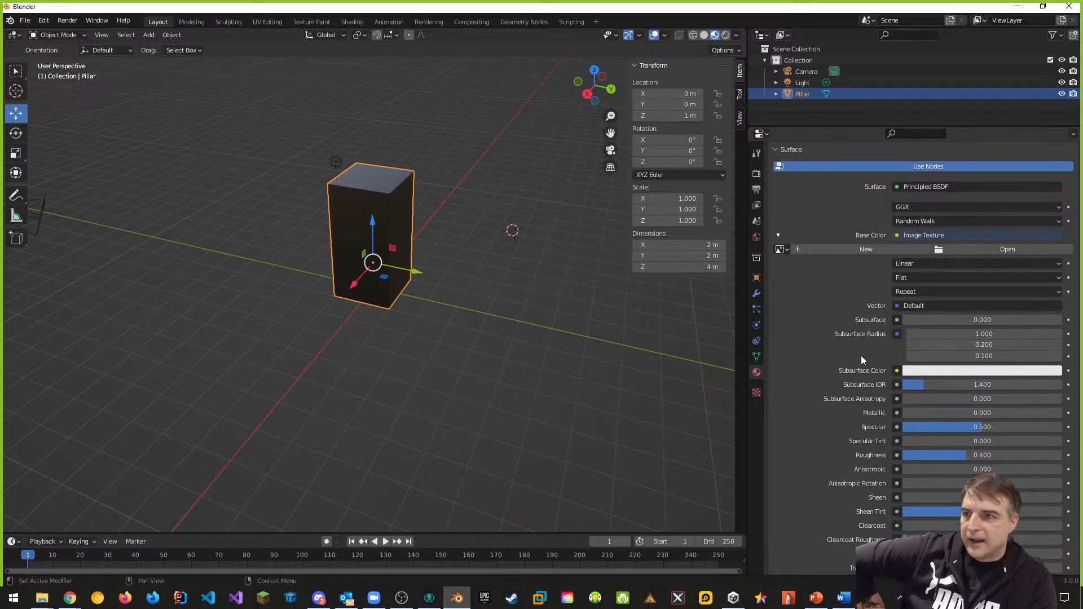
click(784, 273)
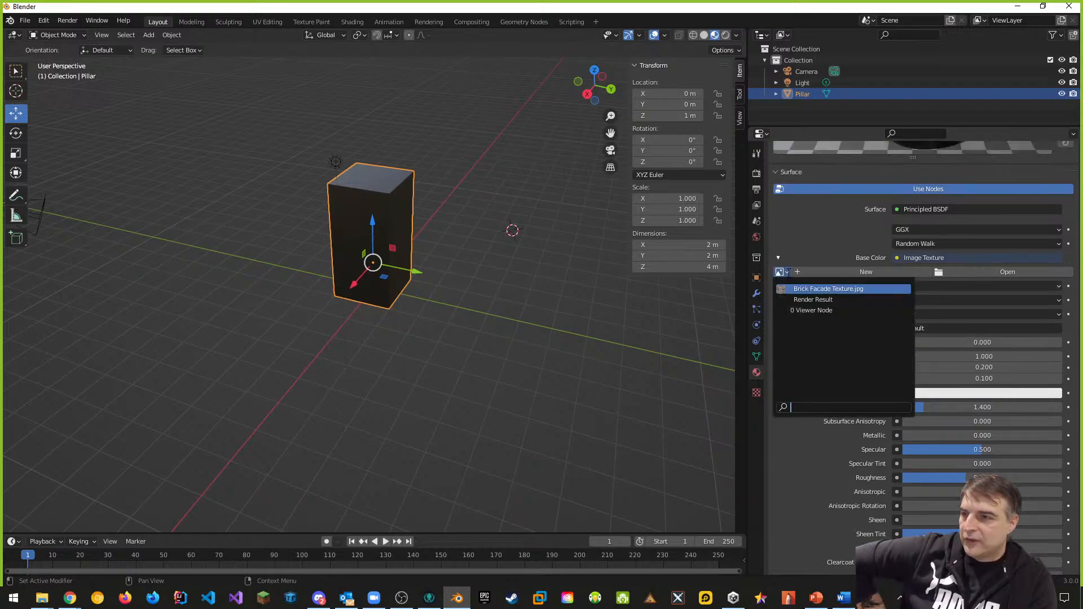
click(811, 290)
middle_drag(547, 413, 426, 305)
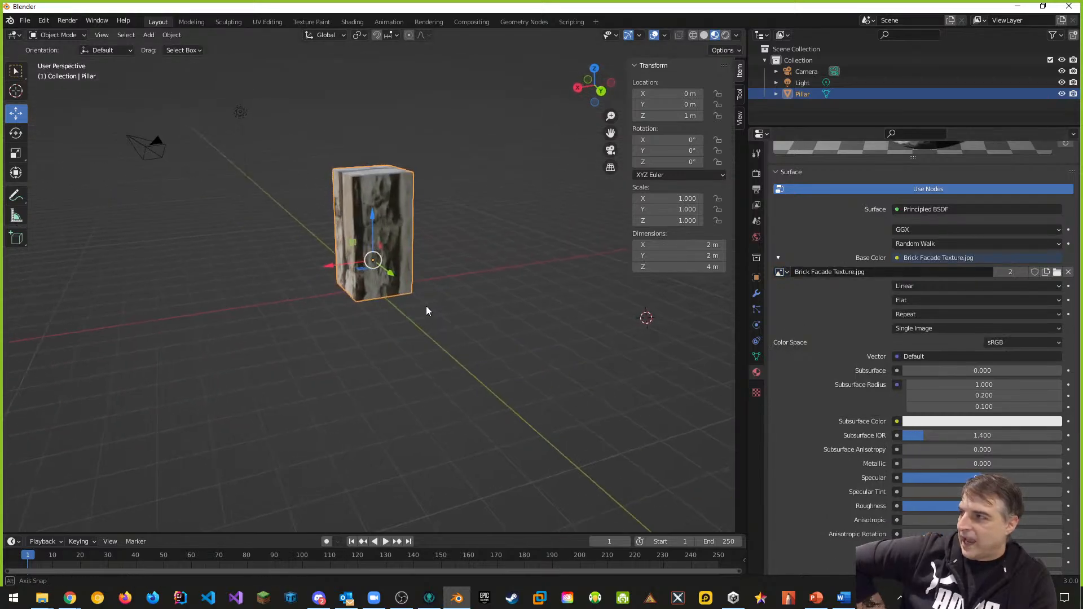
Step: Switch the material preview to the cube shape
scroll(380, 214, up, 4)
middle_drag(377, 217, 441, 253)
scroll(430, 256, down, 3)
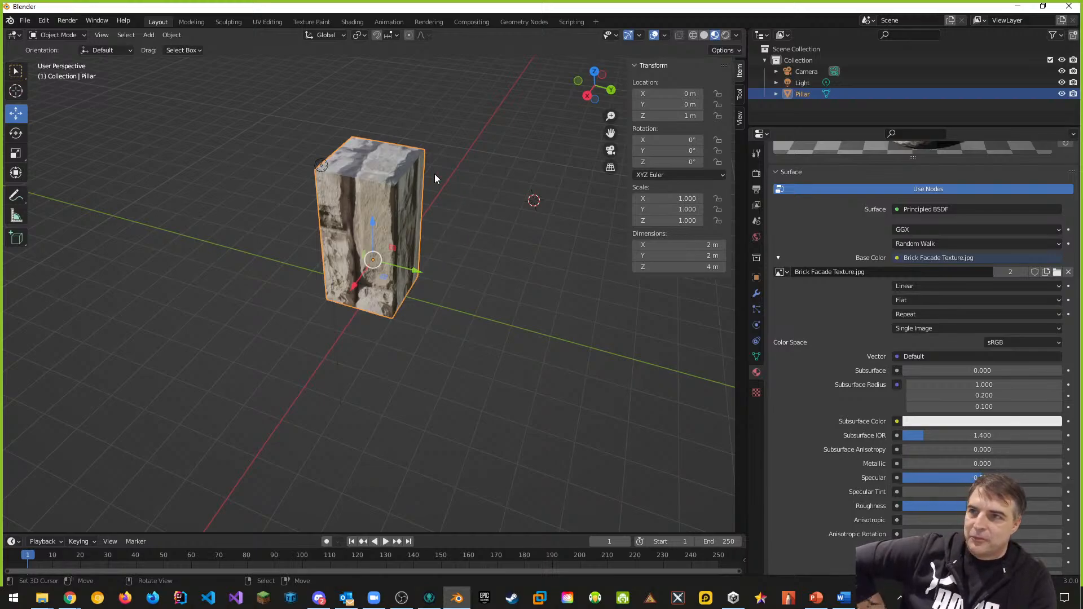
scroll(825, 246, up, 5)
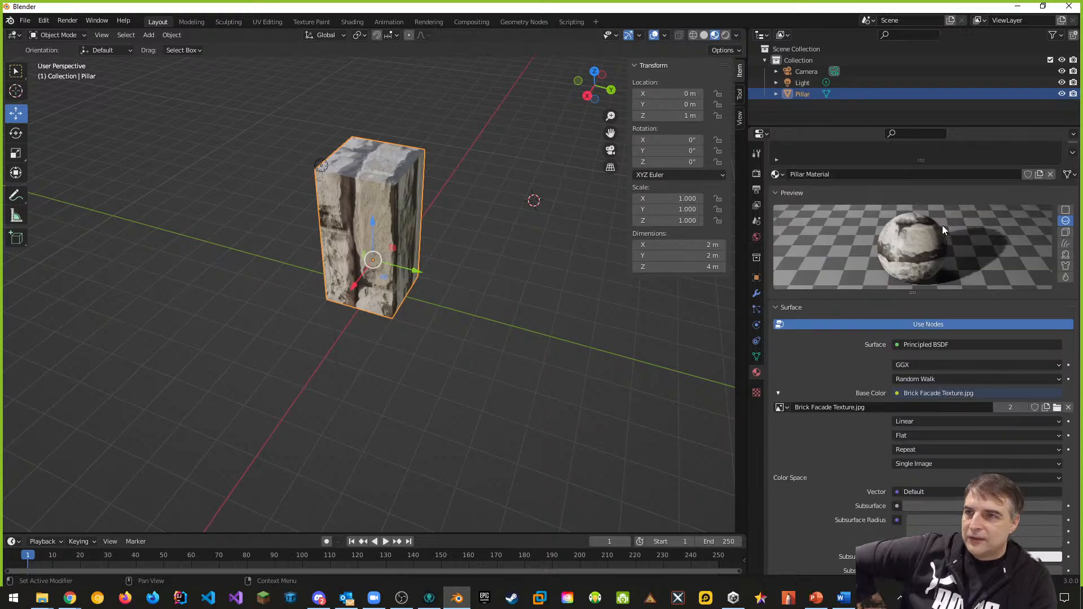
click(1066, 232)
scroll(941, 266, down, 1)
middle_drag(941, 267, 941, 266)
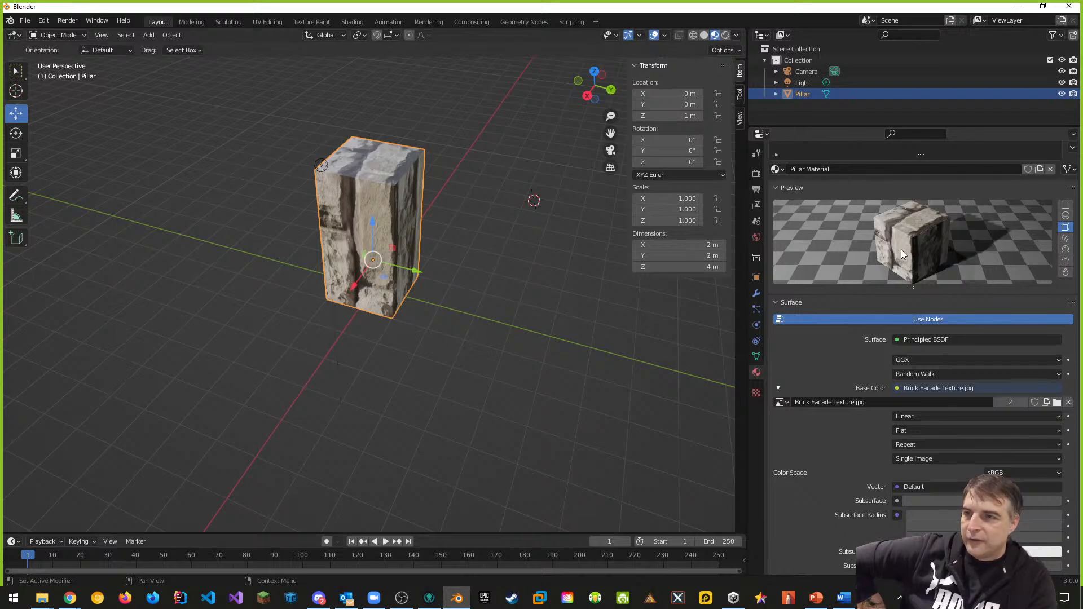
scroll(902, 249, up, 2)
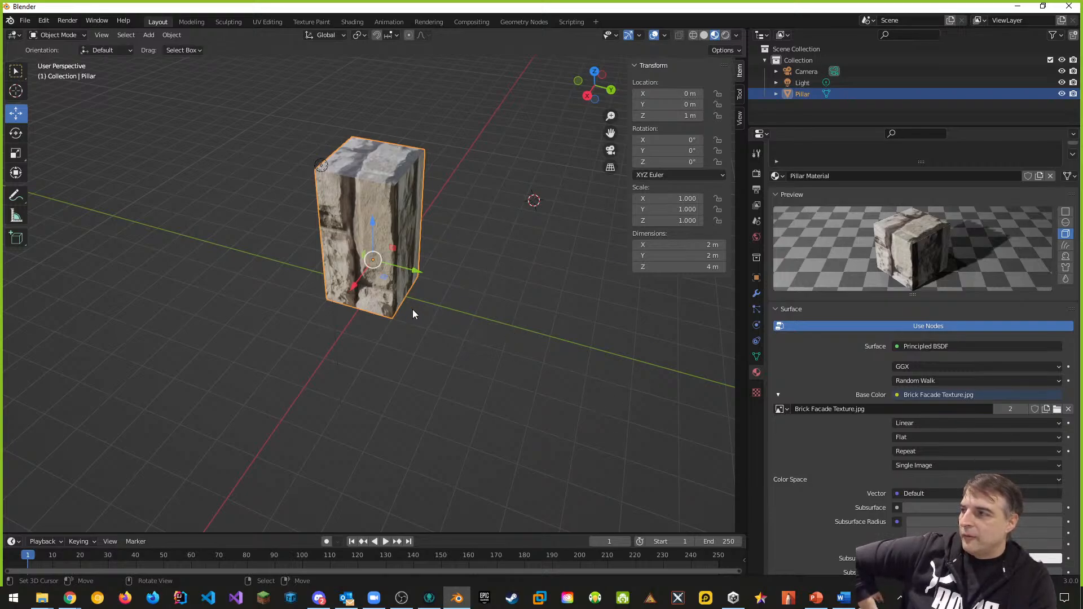
Step: Orbit around the pillar, then move through Modeling to the Sculpting workspace
middle_drag(413, 314, 479, 269)
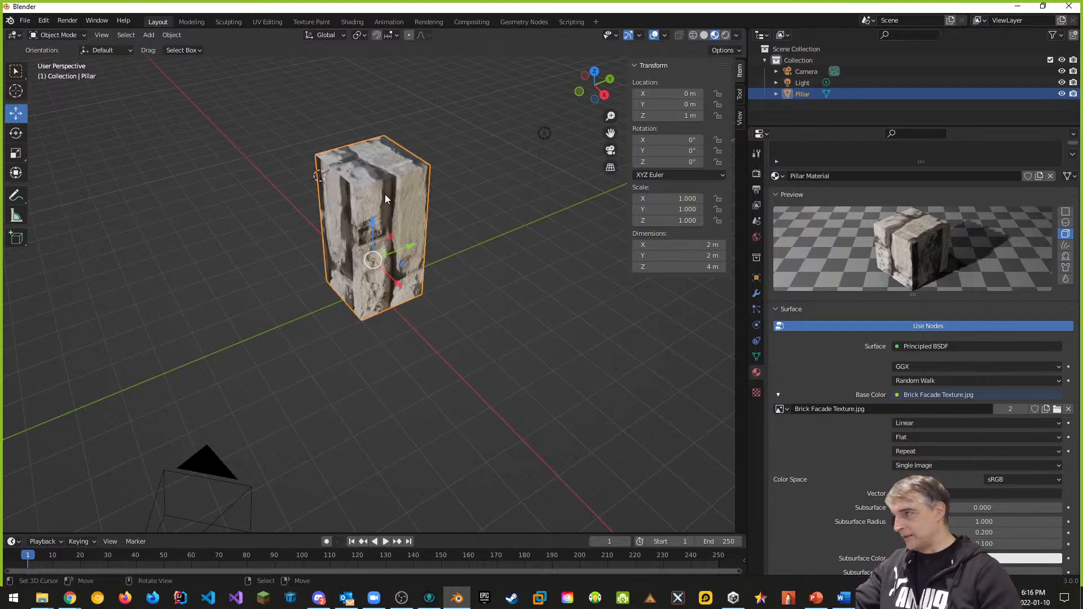
middle_drag(385, 194, 222, 25)
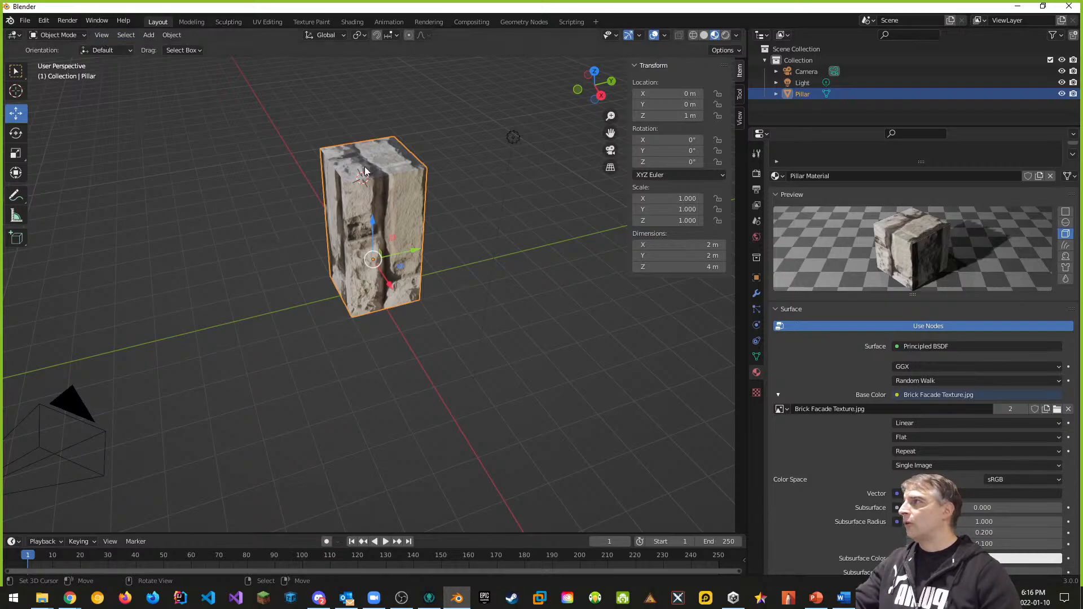
click(195, 22)
click(225, 21)
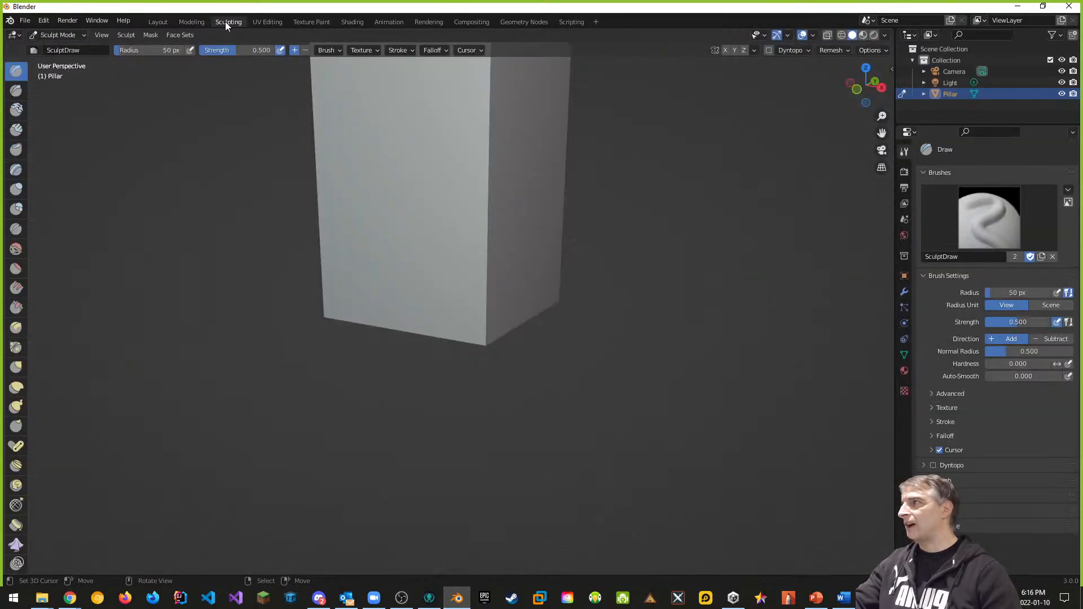
Step: Switch to UV Editing, fit the whole brick texture in the UV editor, and open the UV mapping menu
click(262, 21)
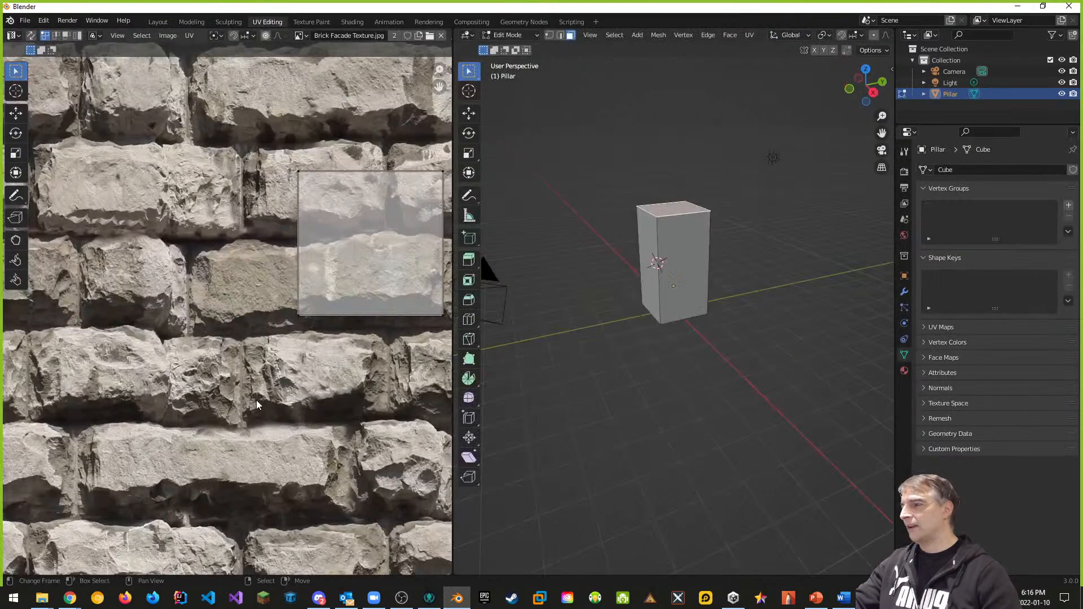
key(Home)
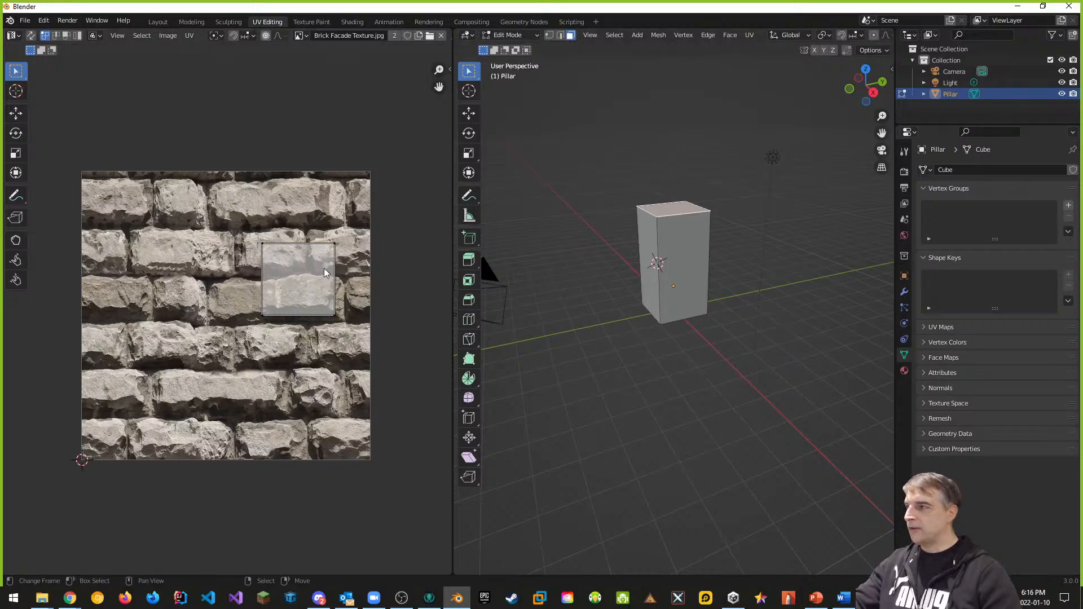
middle_drag(664, 256, 641, 361)
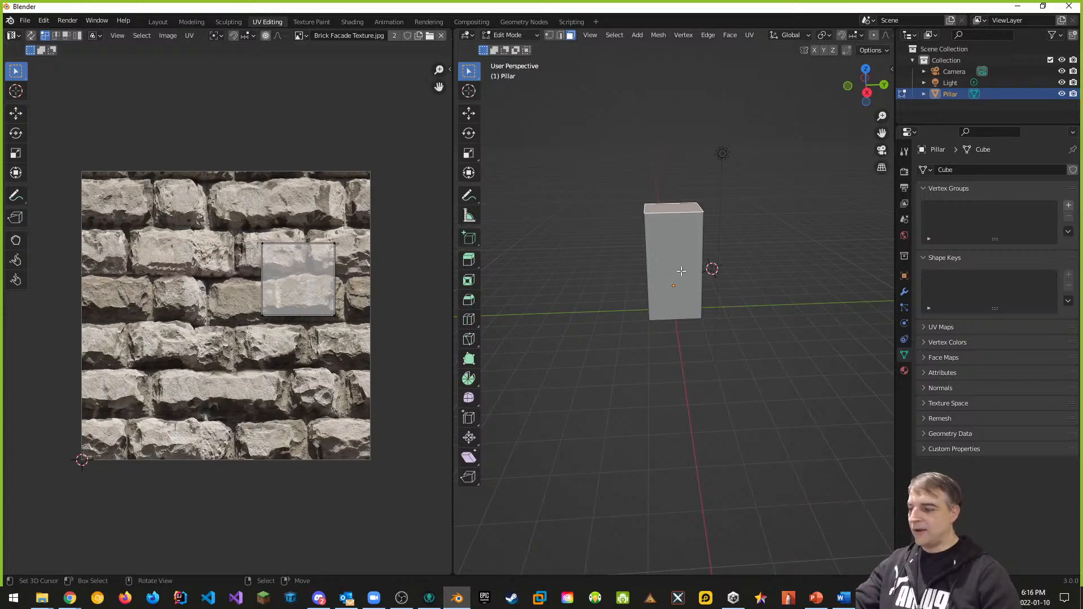
key(u)
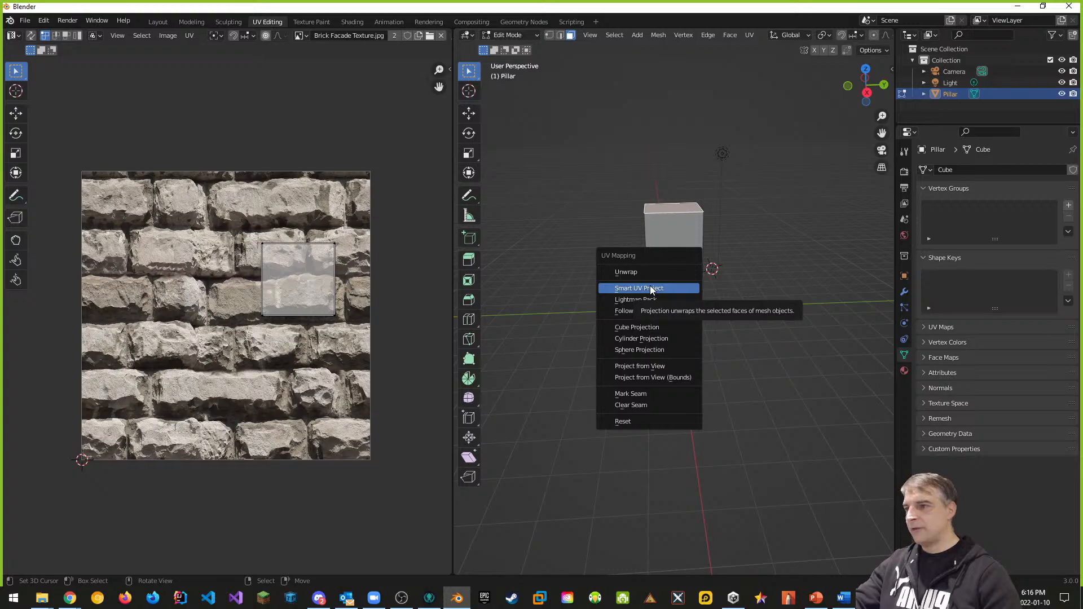
Step: Cube-project the pillar's UVs, enlarge the 3D view, and turn on Material Preview shading
click(647, 330)
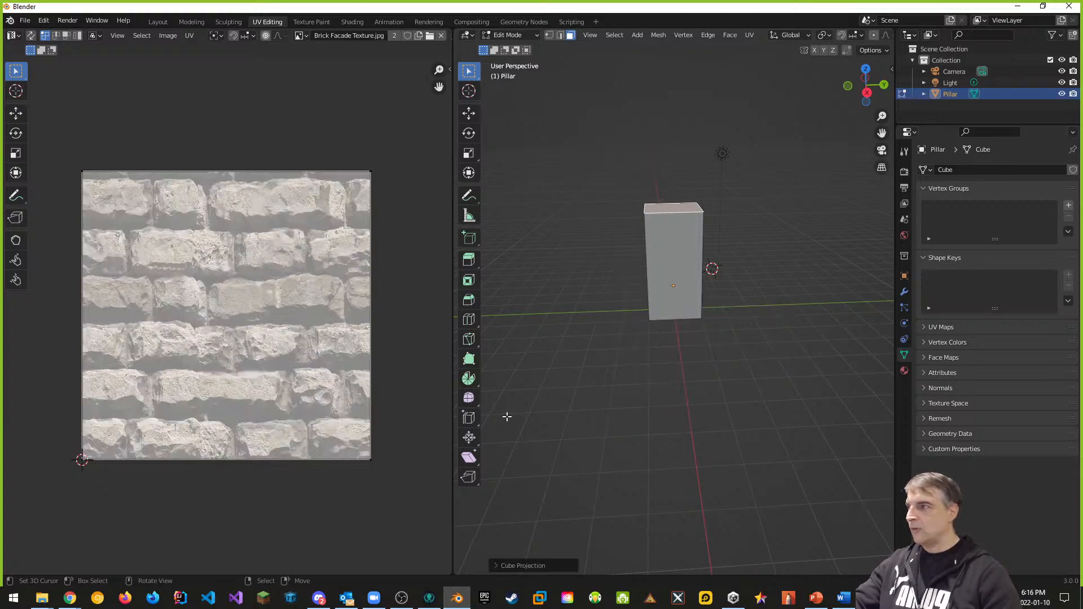
middle_drag(677, 289, 726, 293)
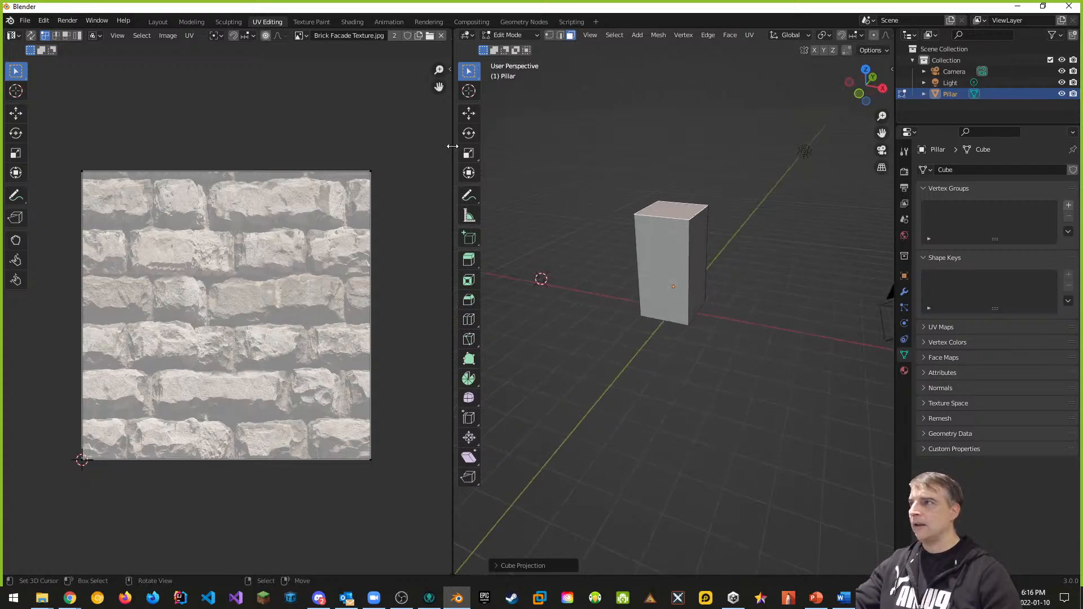
drag(454, 145, 275, 140)
click(862, 35)
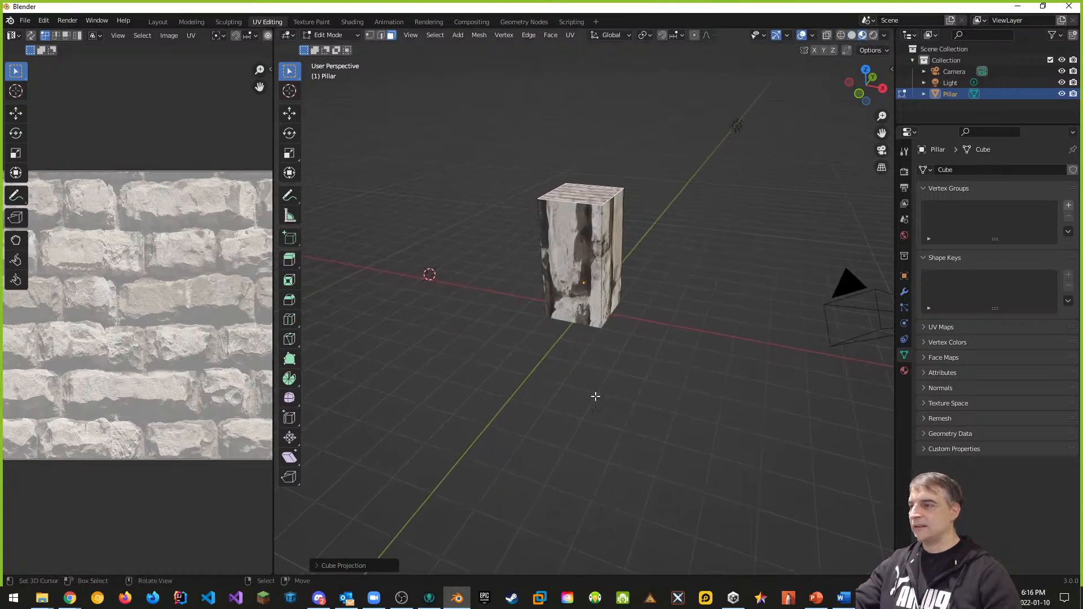
drag(275, 276, 551, 287)
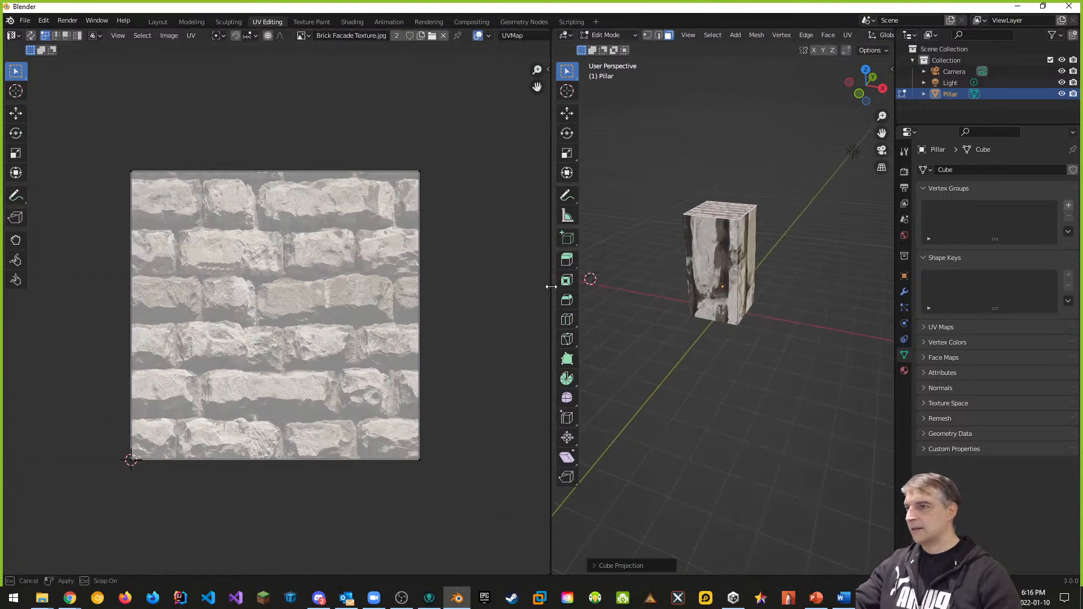
Step: Orbit to inspect the textured pillar's top and sides, then reopen the UV mapping menu
middle_drag(758, 306, 793, 337)
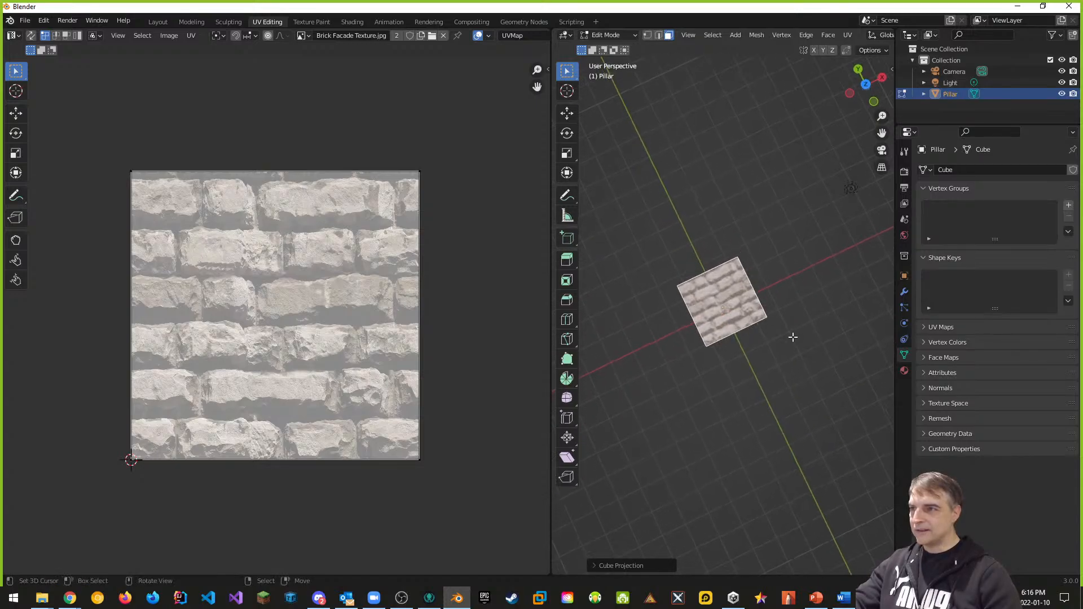
middle_drag(733, 321, 753, 244)
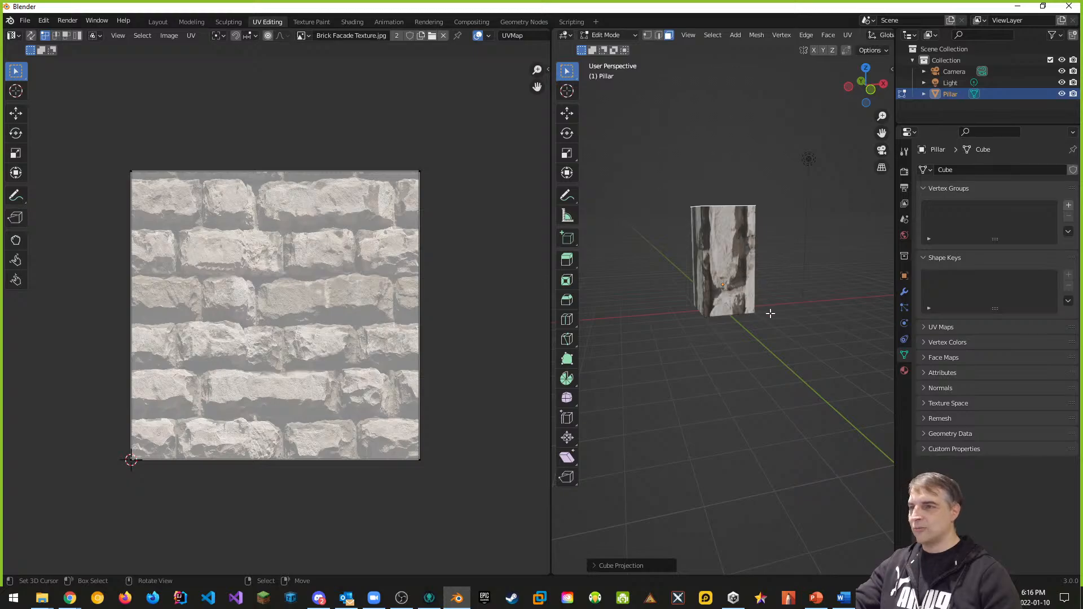
middle_drag(764, 314, 730, 287)
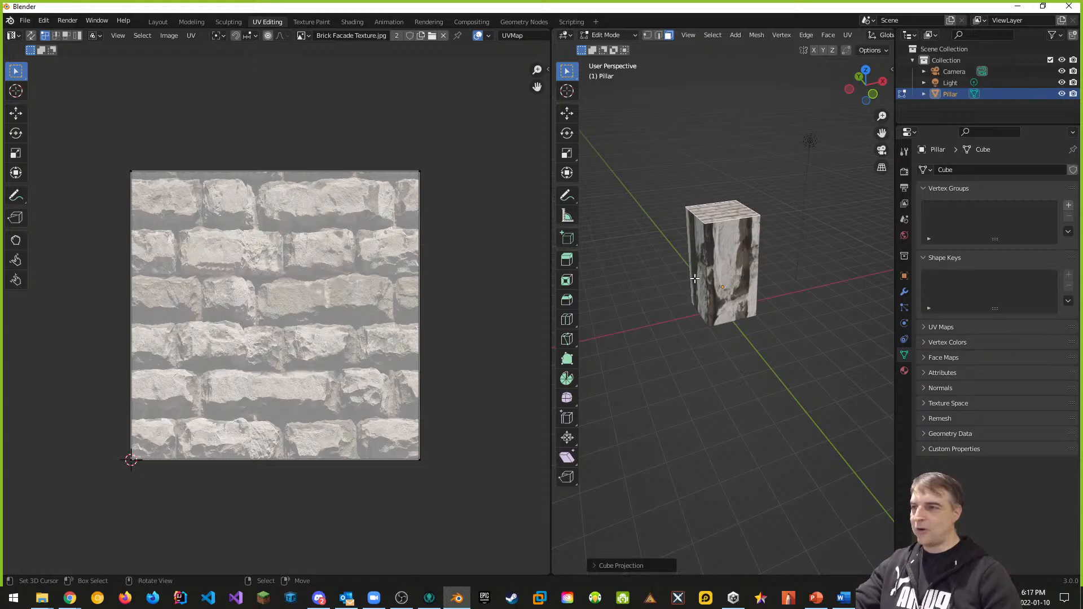
key(u)
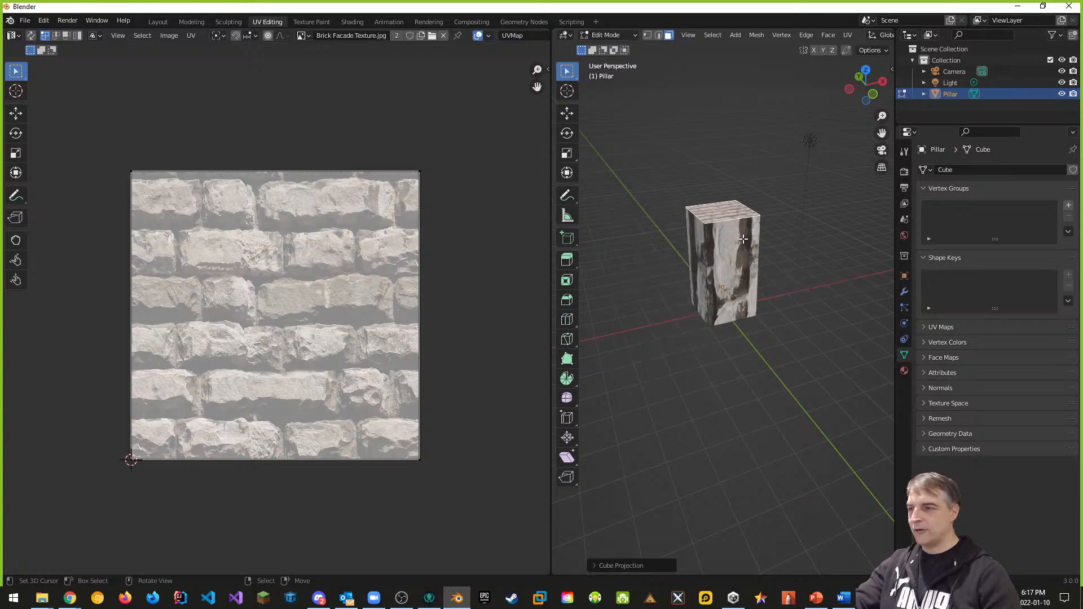
key(u)
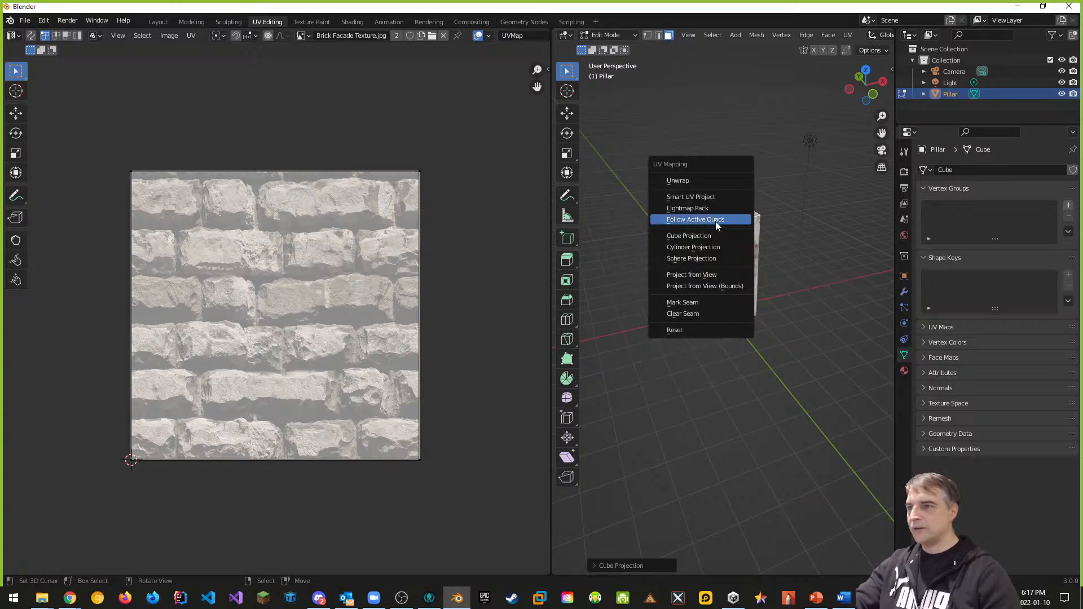
Step: Unwrap the pillar's UVs, then reset the projection
click(676, 182)
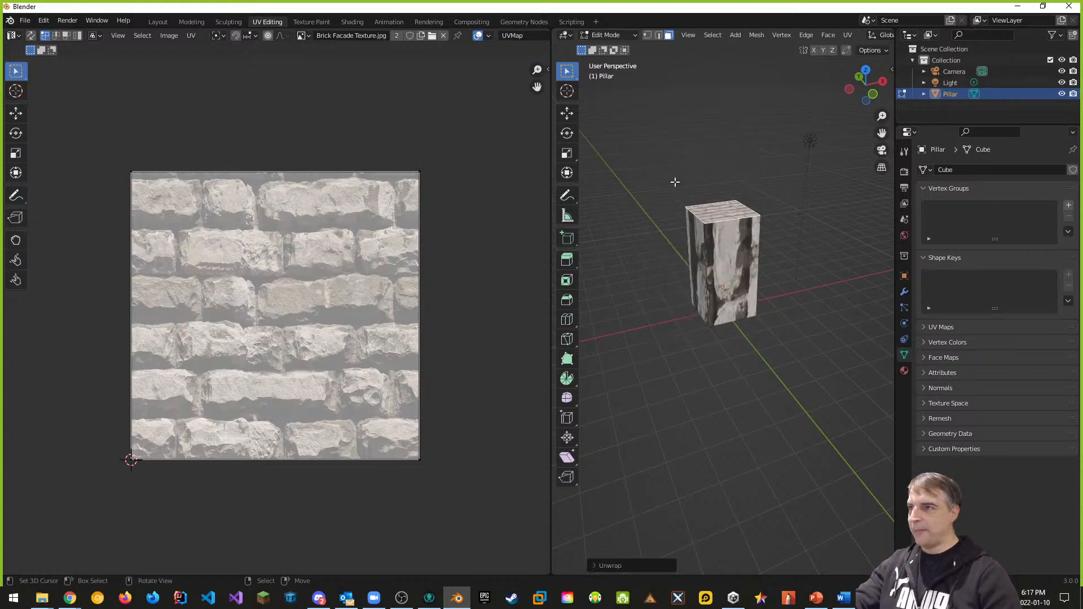
key(u)
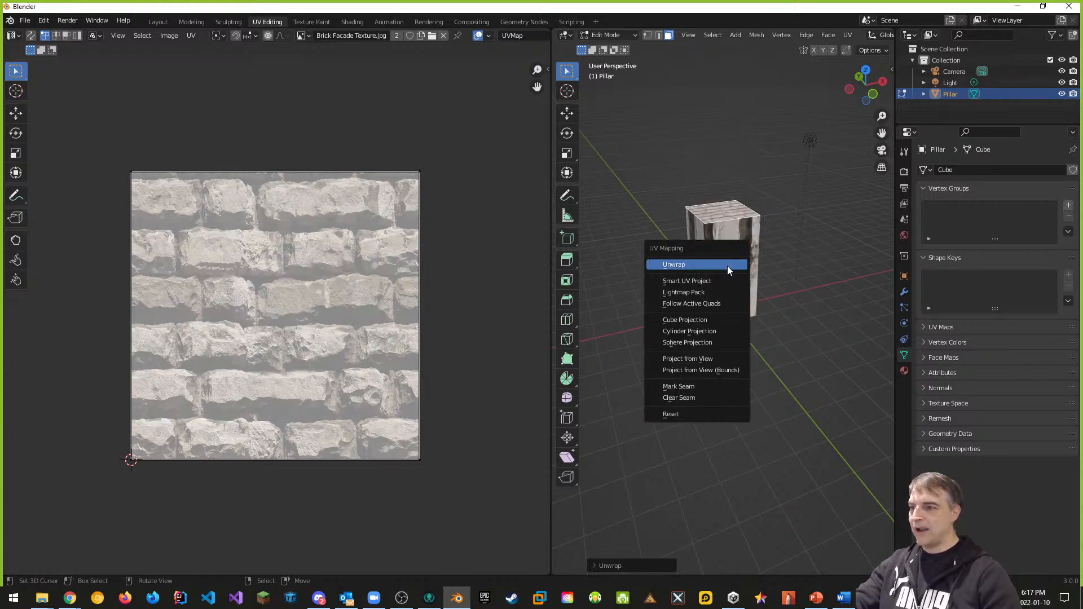
click(688, 416)
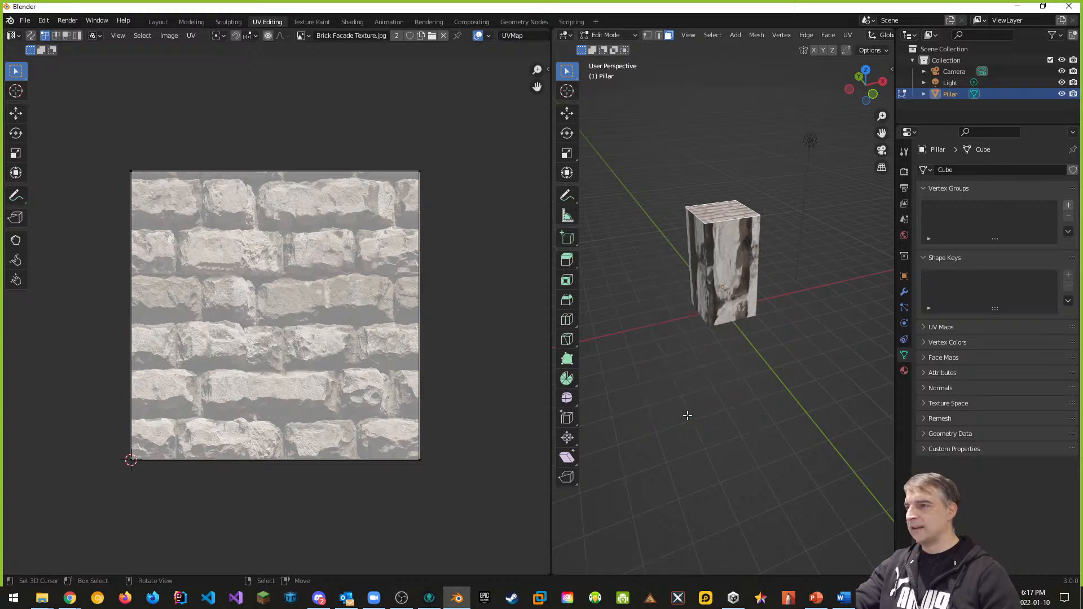
Step: Apply Smart UV Project with default settings and select all of the pillar's faces
key(u)
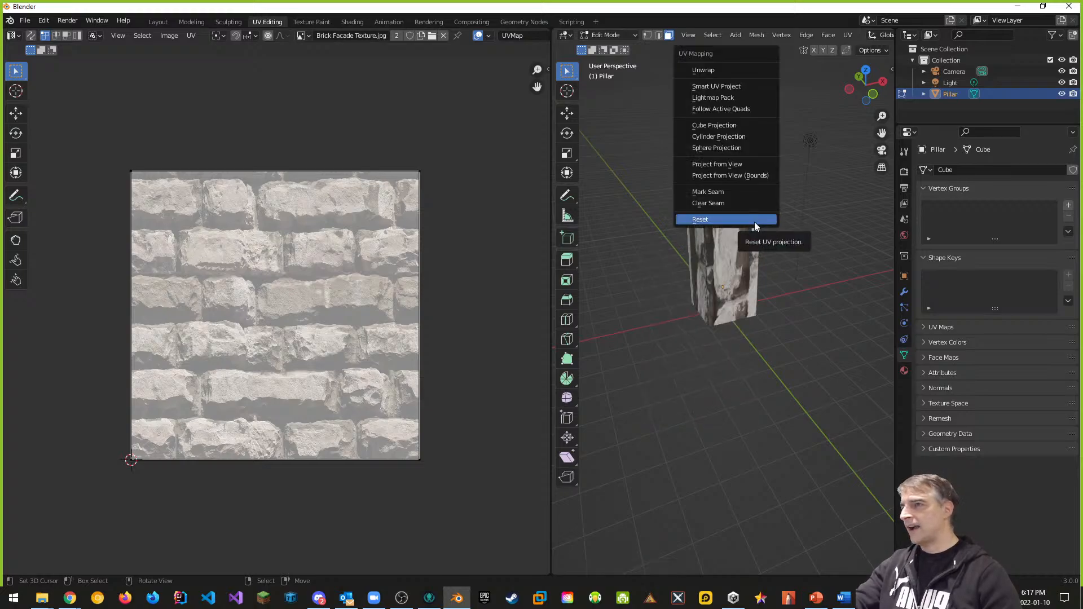
click(722, 87)
click(723, 177)
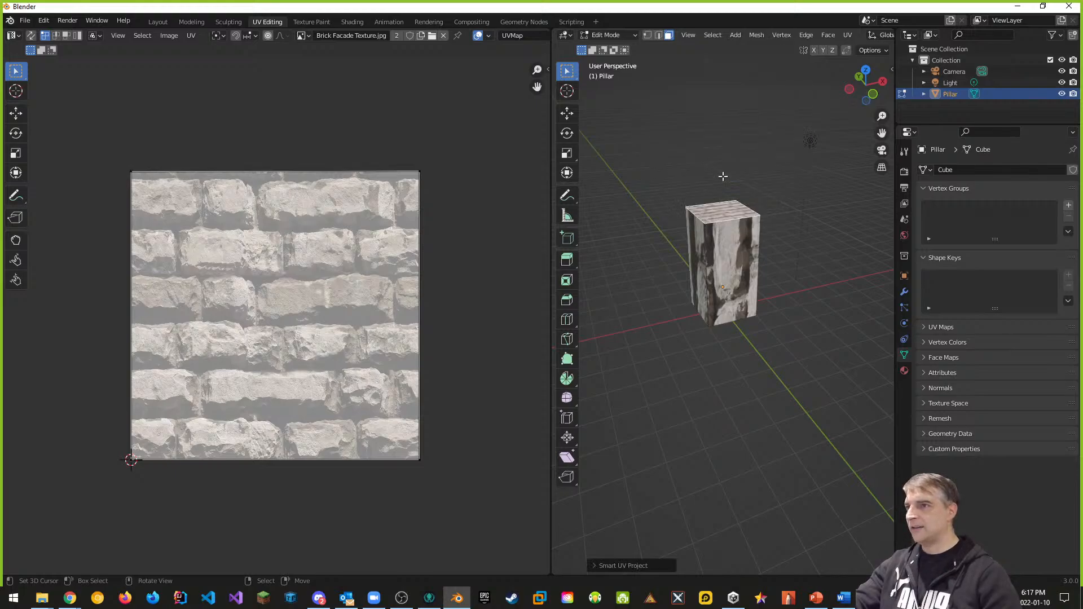
scroll(286, 200, down, 1)
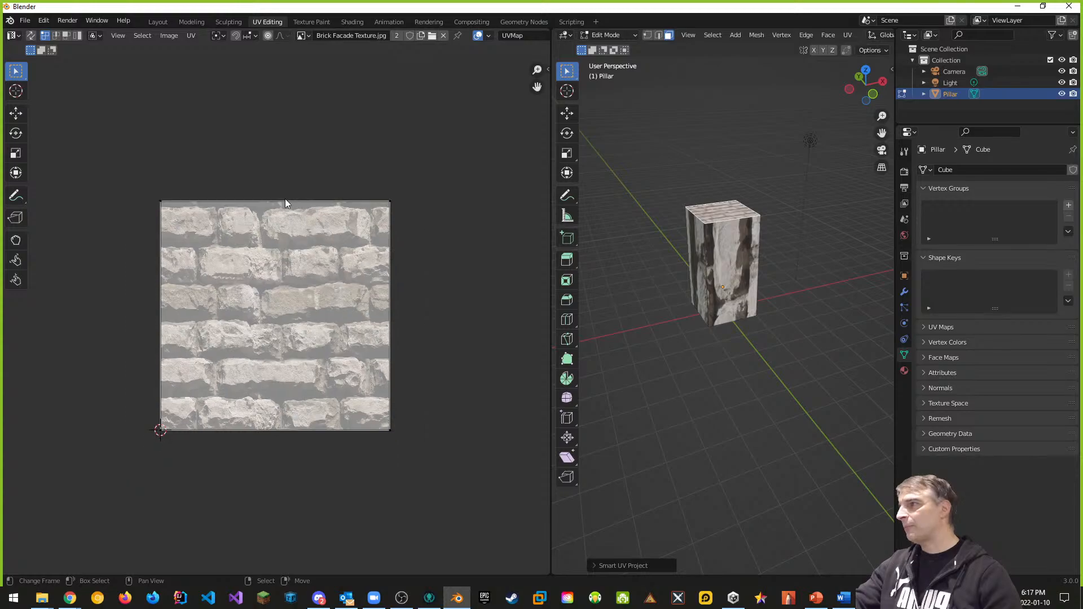
scroll(277, 220, up, 2)
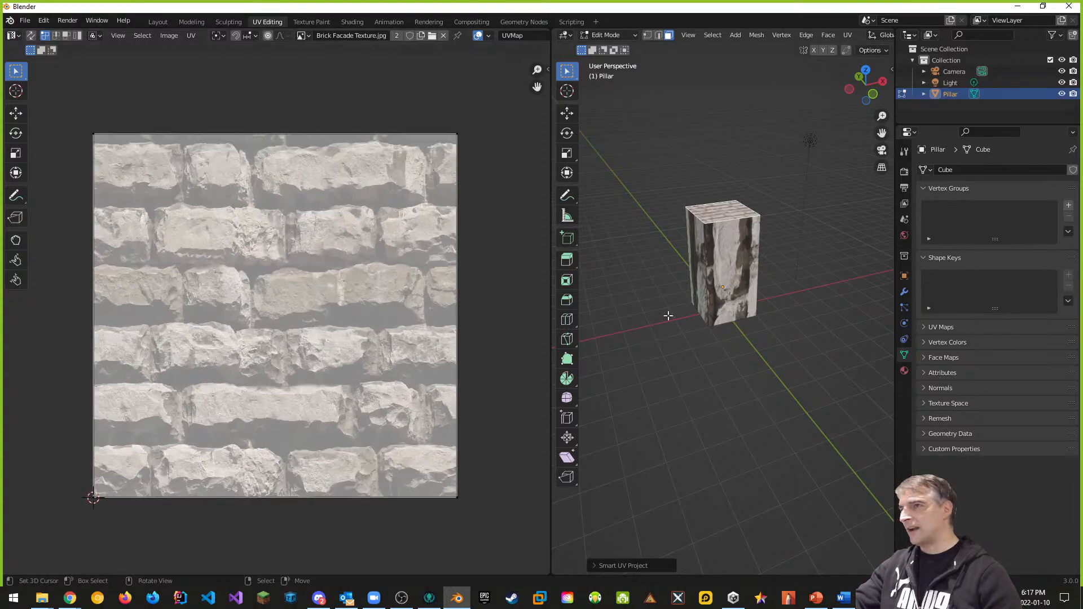
key(a)
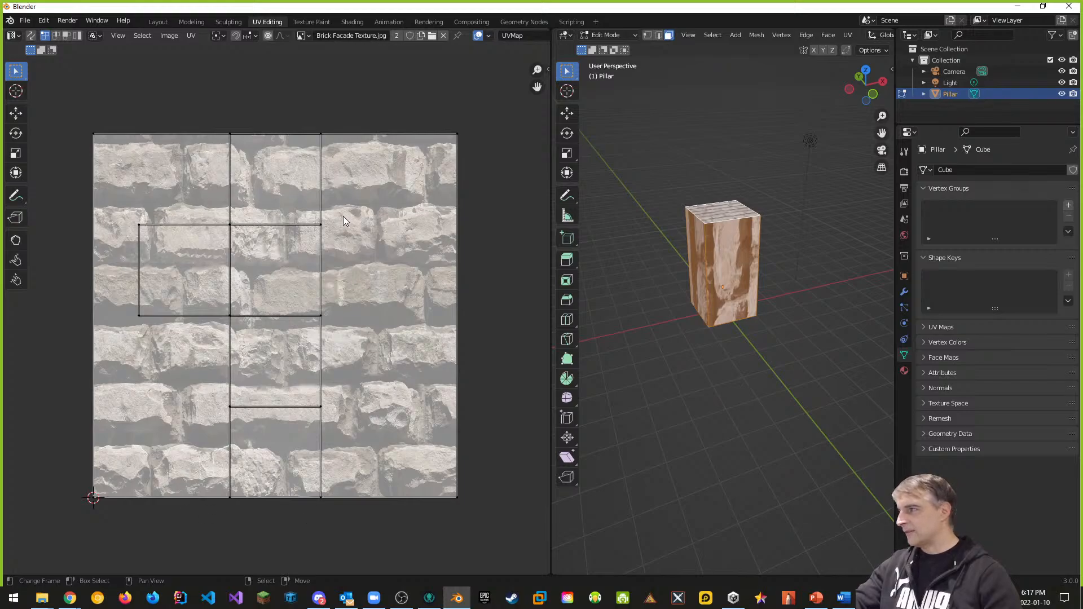
Step: Inspect the streaked texture by orbiting and zooming around the pillar, then bring up the UV mapping menu
scroll(344, 219, down, 2)
scroll(323, 243, up, 1)
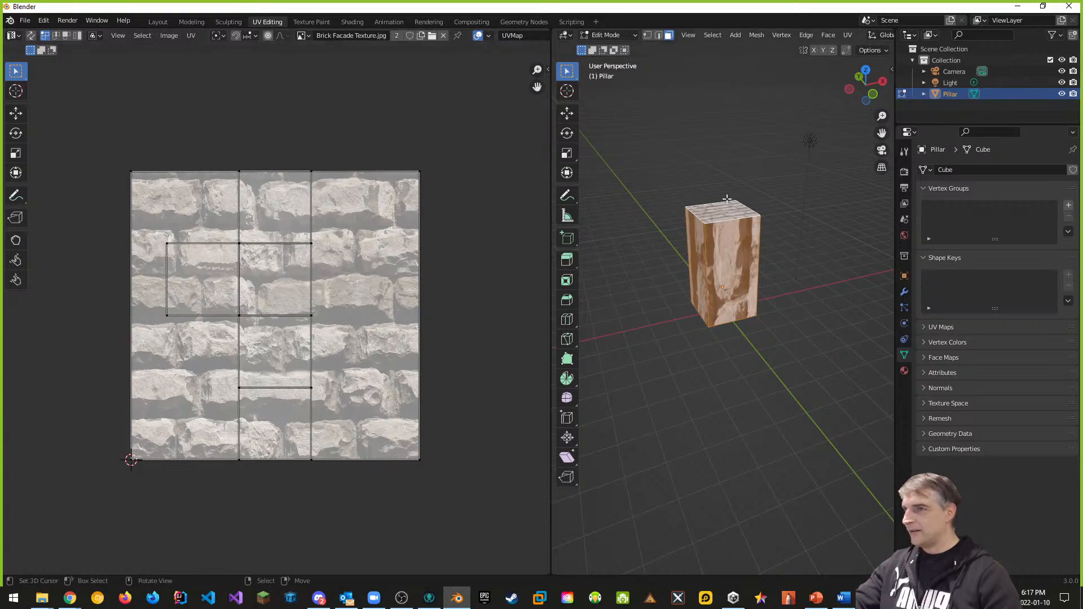
middle_drag(705, 271, 830, 286)
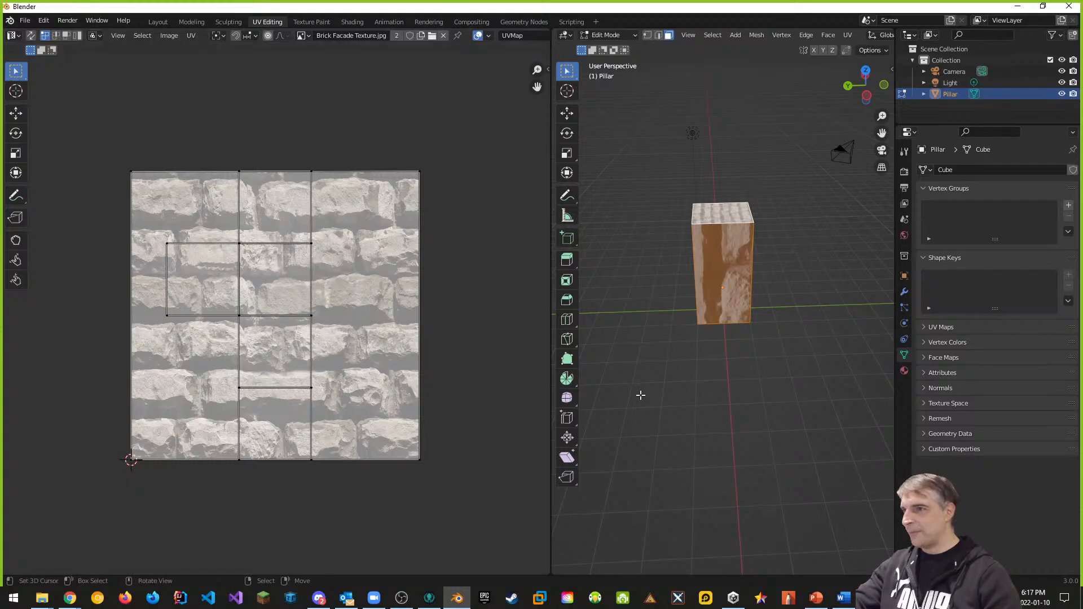
middle_drag(641, 395, 655, 377)
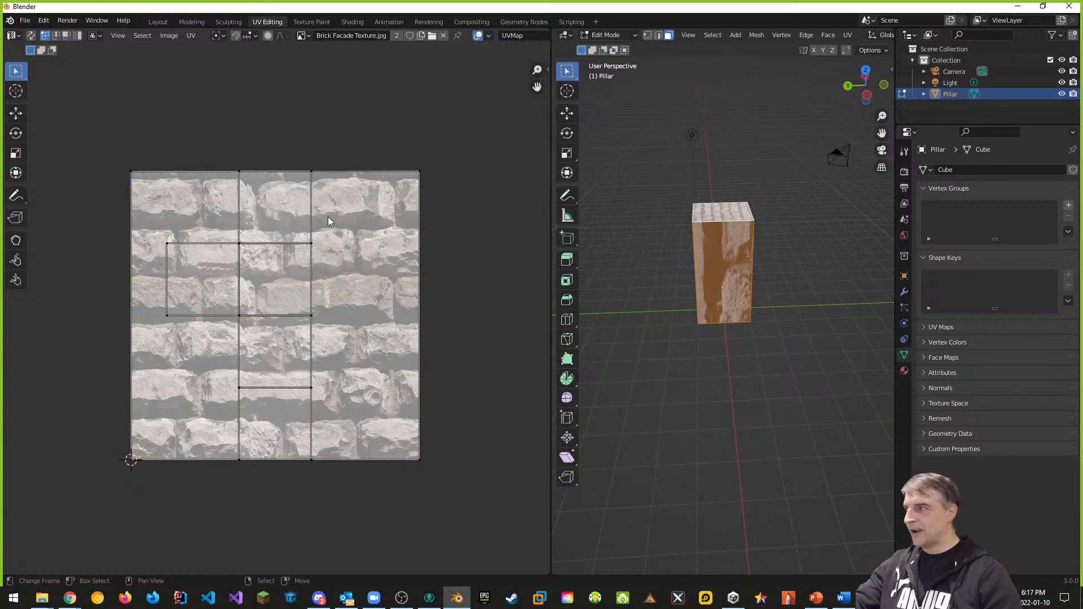
middle_drag(652, 357, 667, 303)
scroll(723, 263, up, 2)
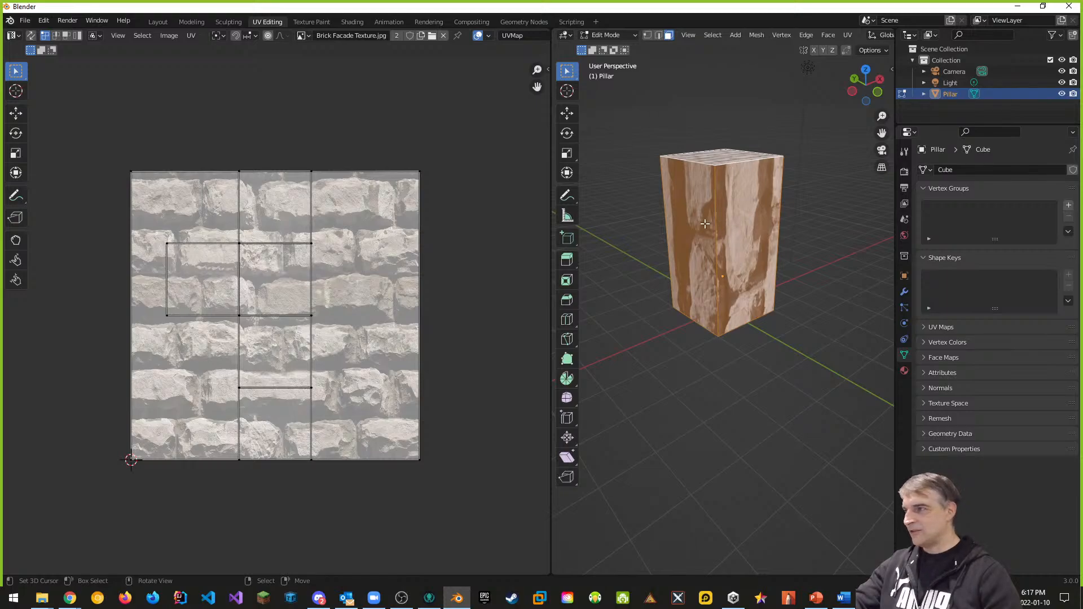
key(u)
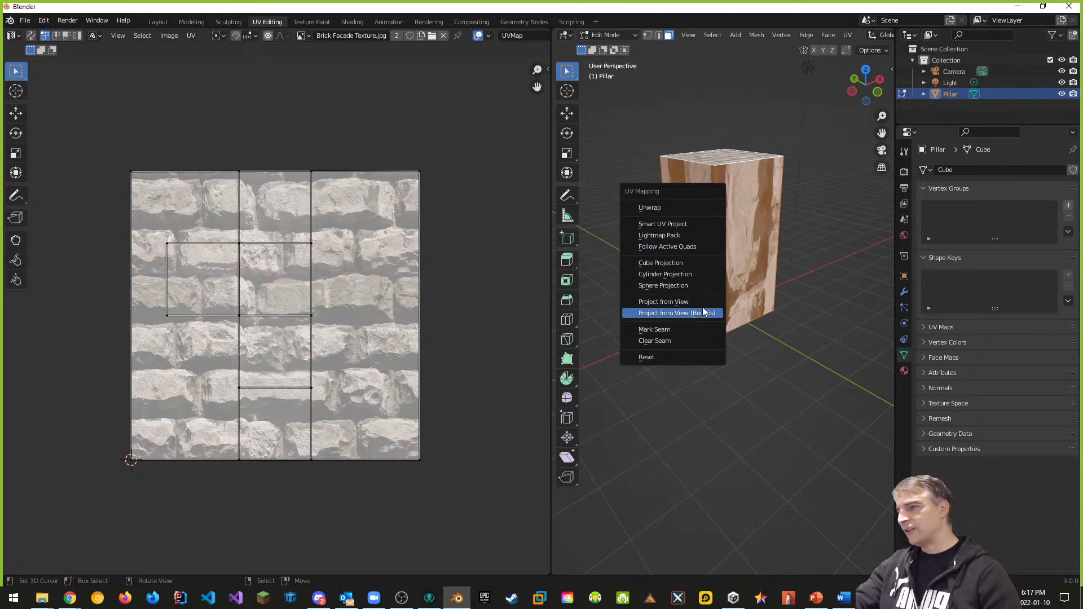
Step: Try Cylinder Projection and then Sphere Projection on the pillar's UVs
click(671, 275)
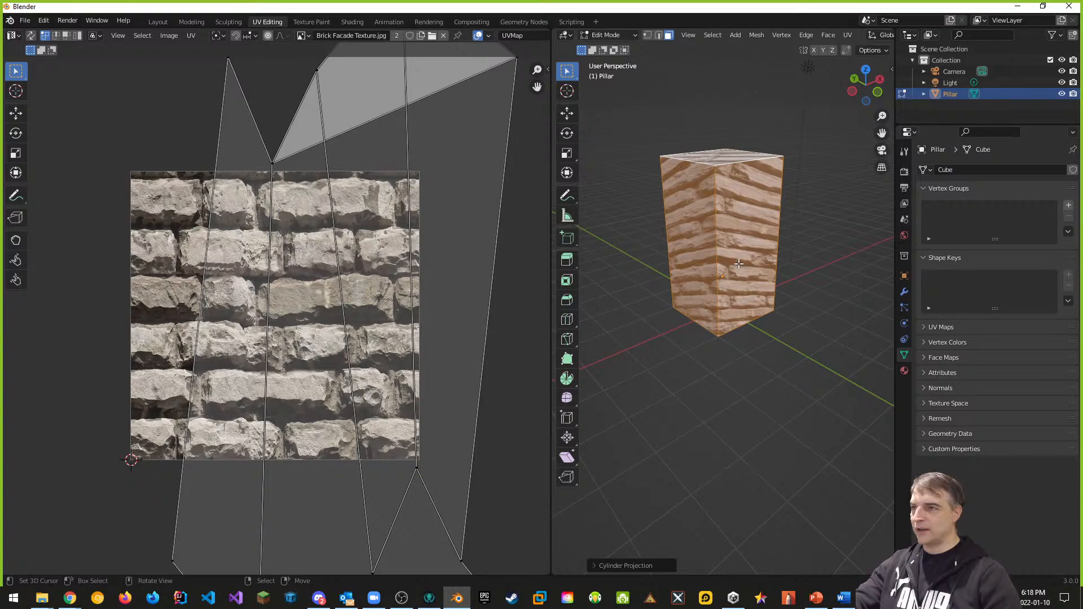
key(u)
click(712, 275)
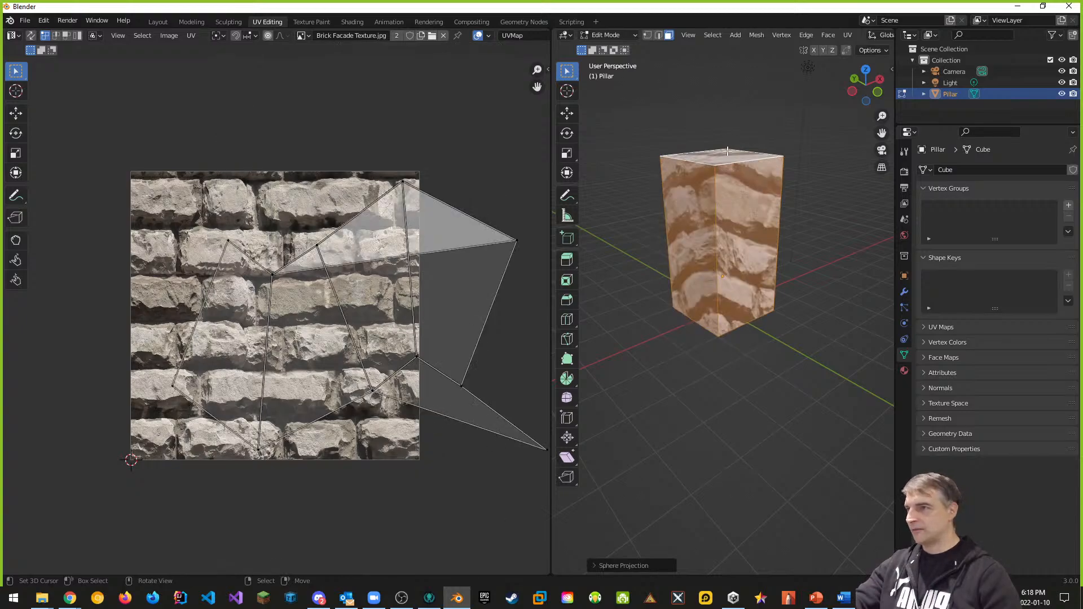
key(u)
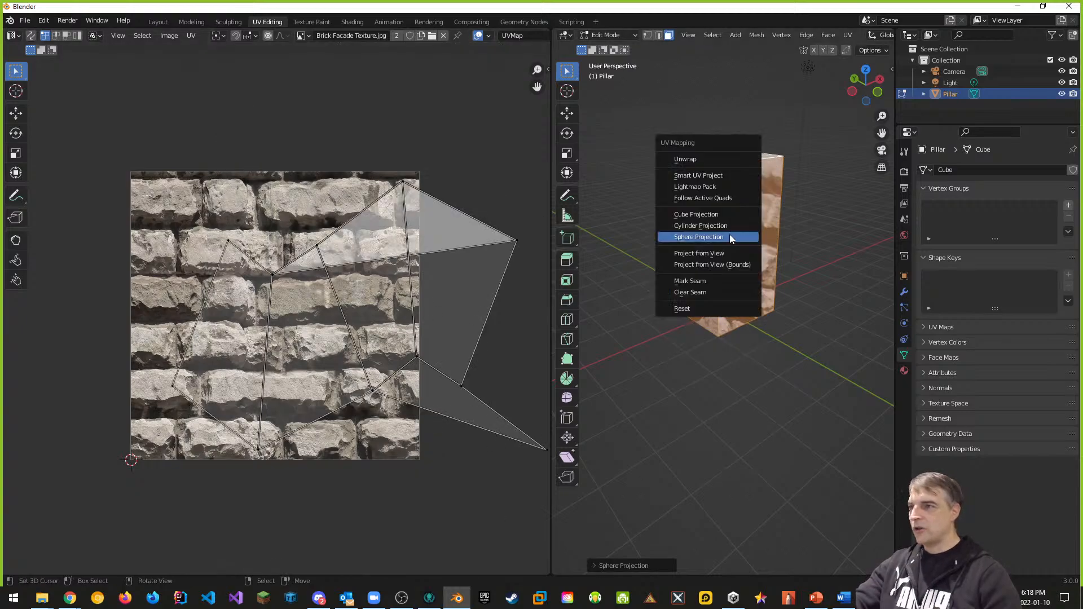
Step: Re-apply Smart UV Project and recenter the UV islands over the brick texture
click(699, 176)
click(698, 269)
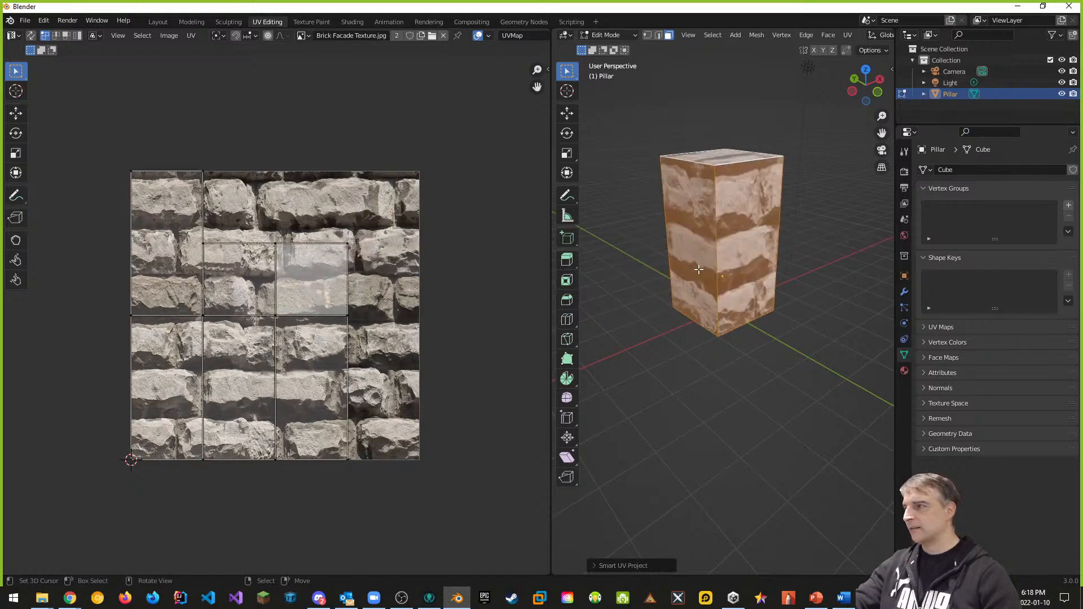
mouse_move(287, 376)
middle_down()
mouse_move(334, 370)
mouse_move(299, 363)
middle_up()
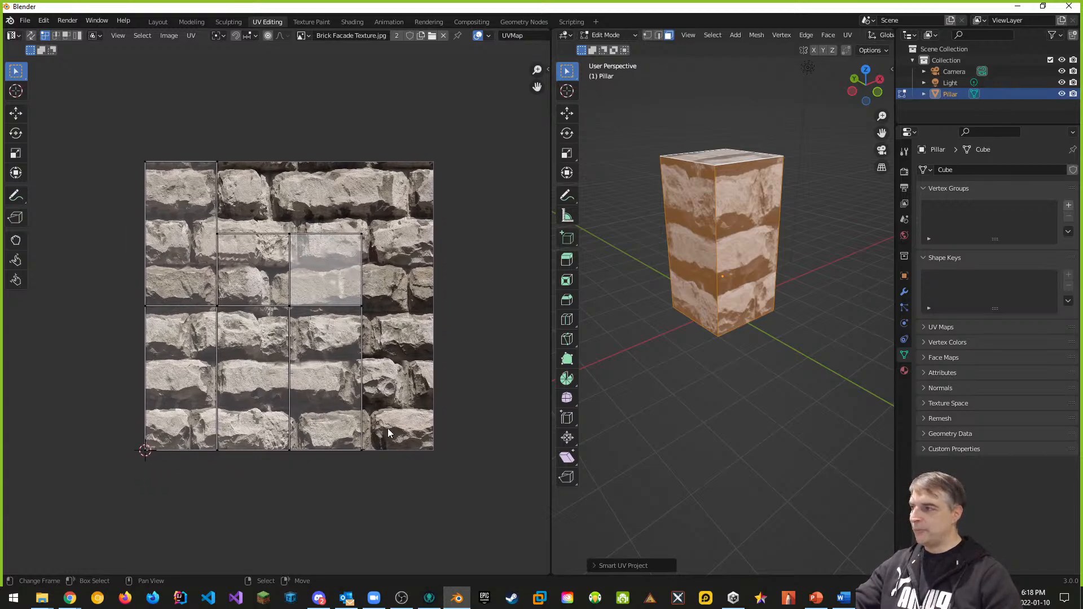
middle_drag(768, 426, 692, 387)
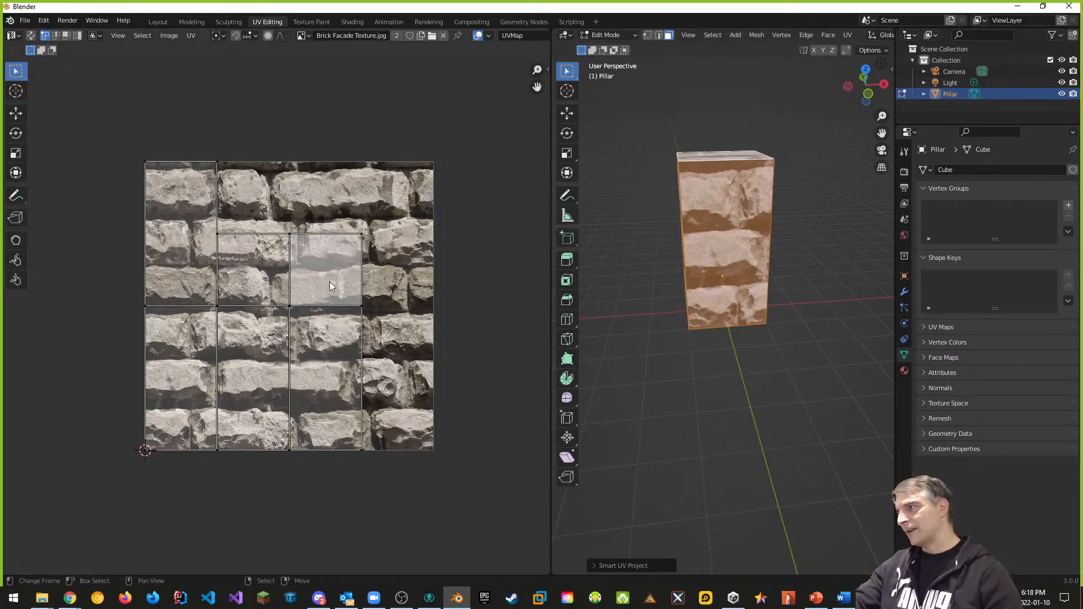
Step: Select all UV islands and scale them up by about 3.85
key(a)
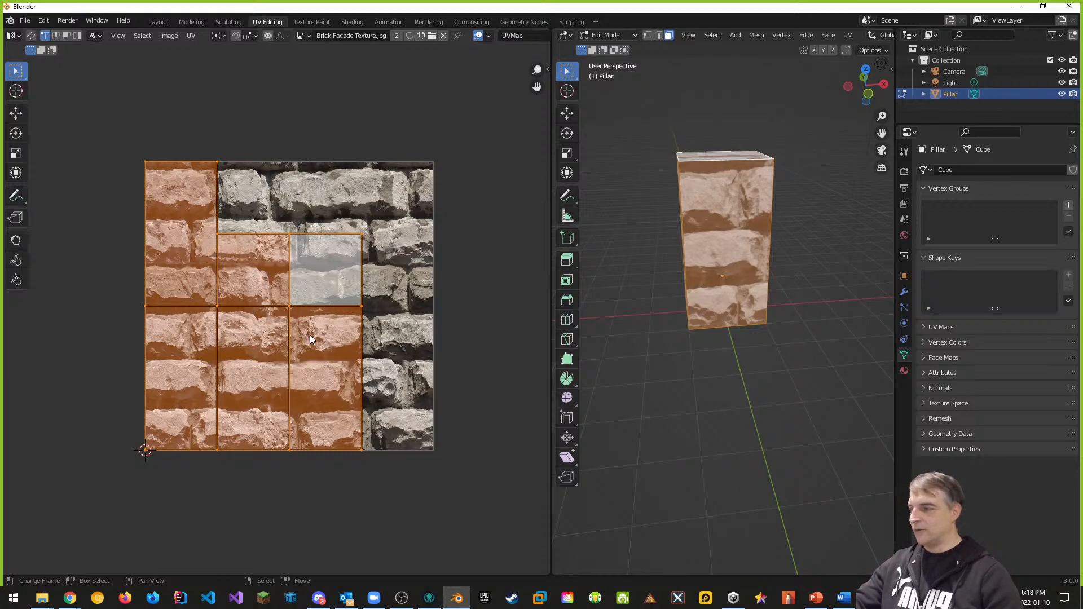
key(s)
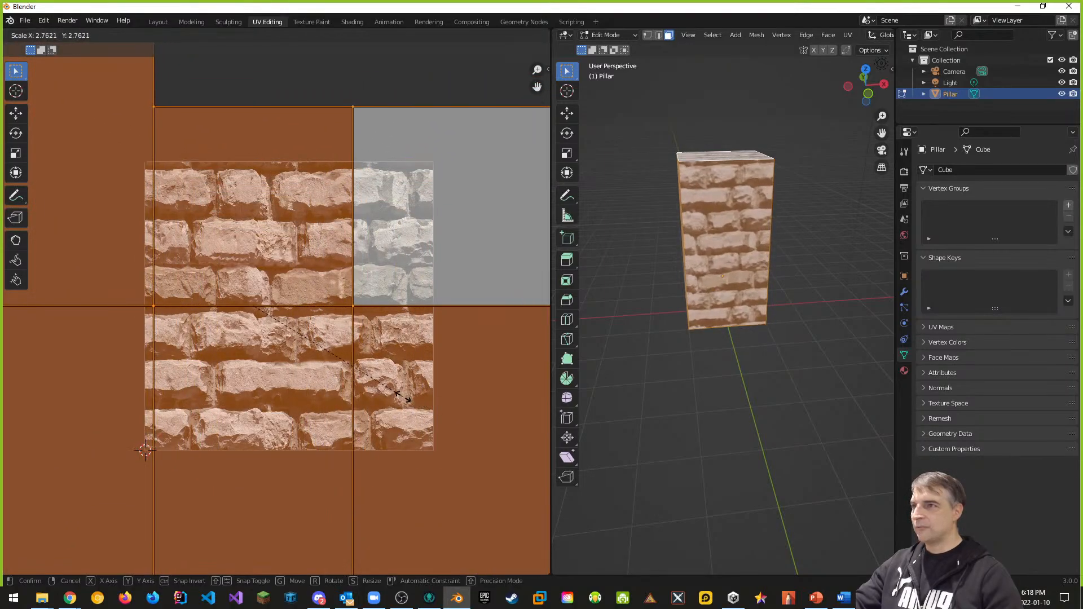
click(467, 425)
Step: Orbit and zoom around the pillar to inspect the denser bricks, recentering the UV layout
scroll(433, 415, down, 7)
scroll(317, 326, up, 3)
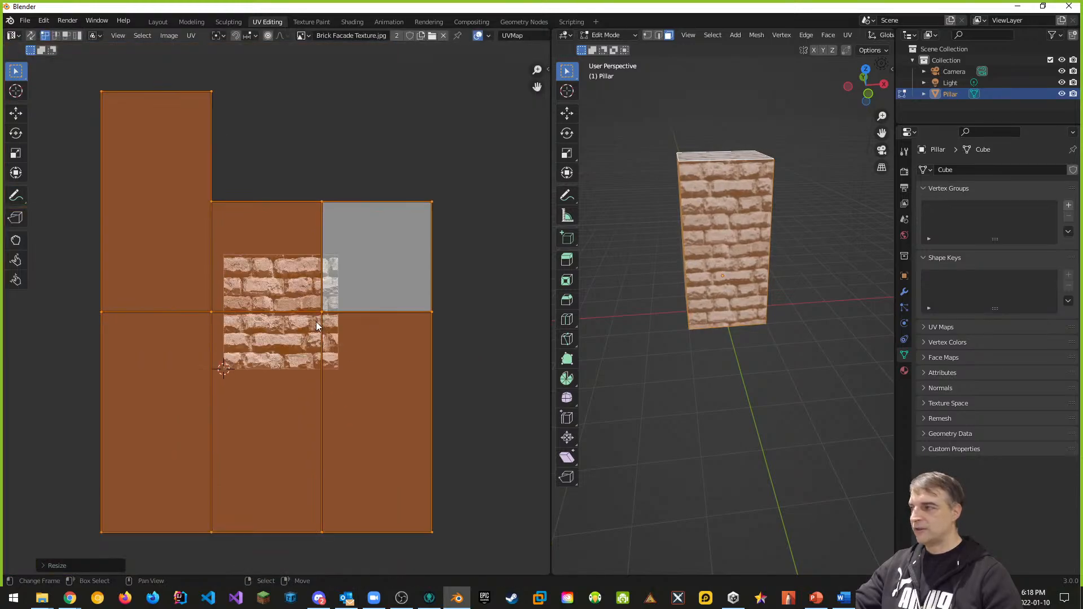
scroll(316, 322, up, 2)
scroll(318, 327, down, 3)
scroll(319, 333, up, 2)
scroll(319, 334, down, 3)
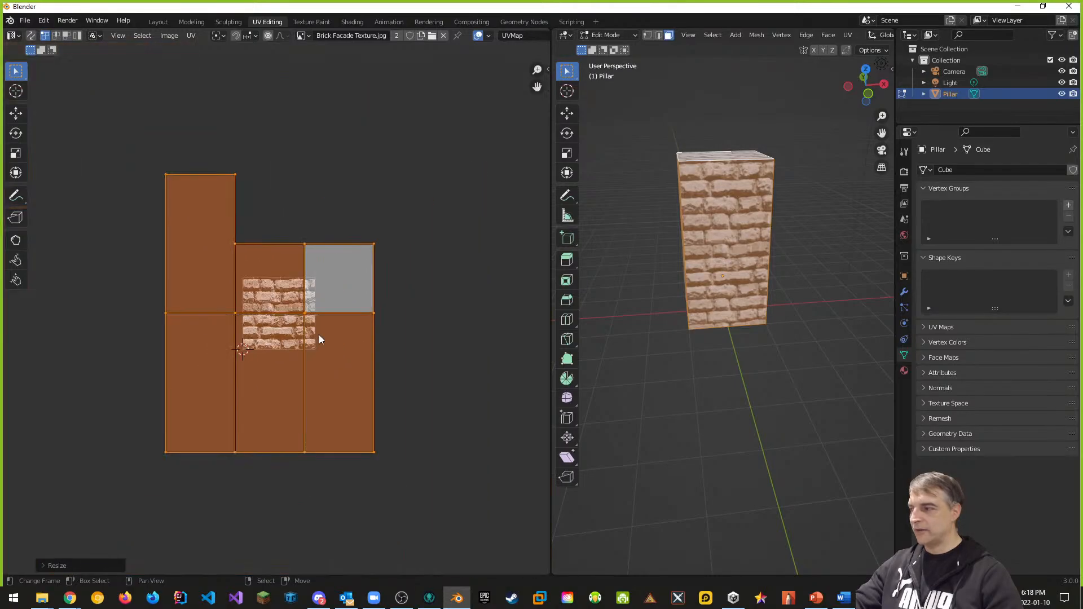
middle_drag(756, 316, 742, 202)
scroll(780, 264, up, 3)
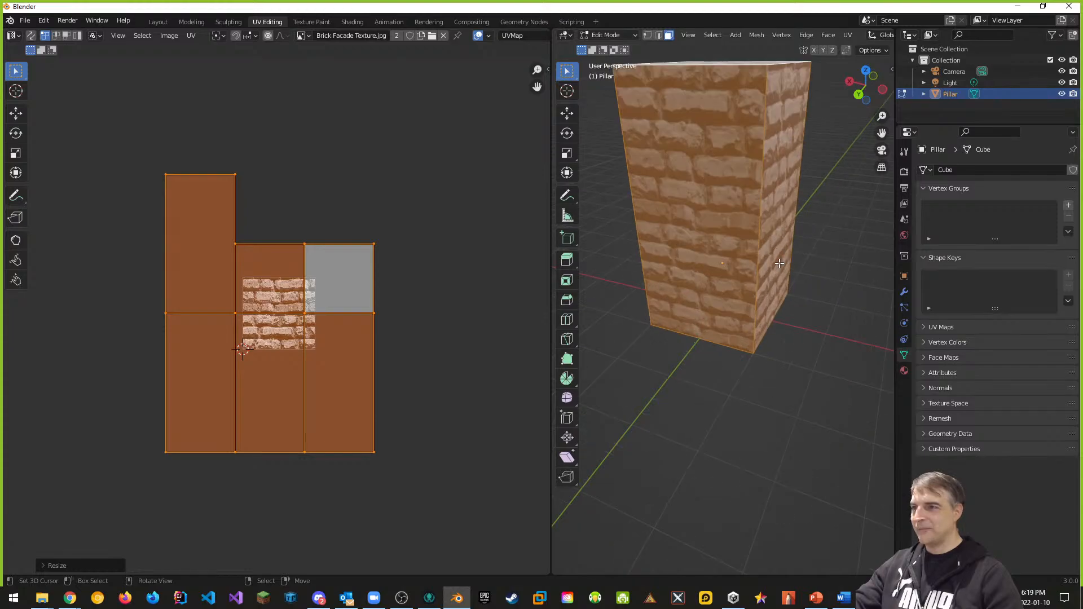
middle_drag(781, 263, 734, 106)
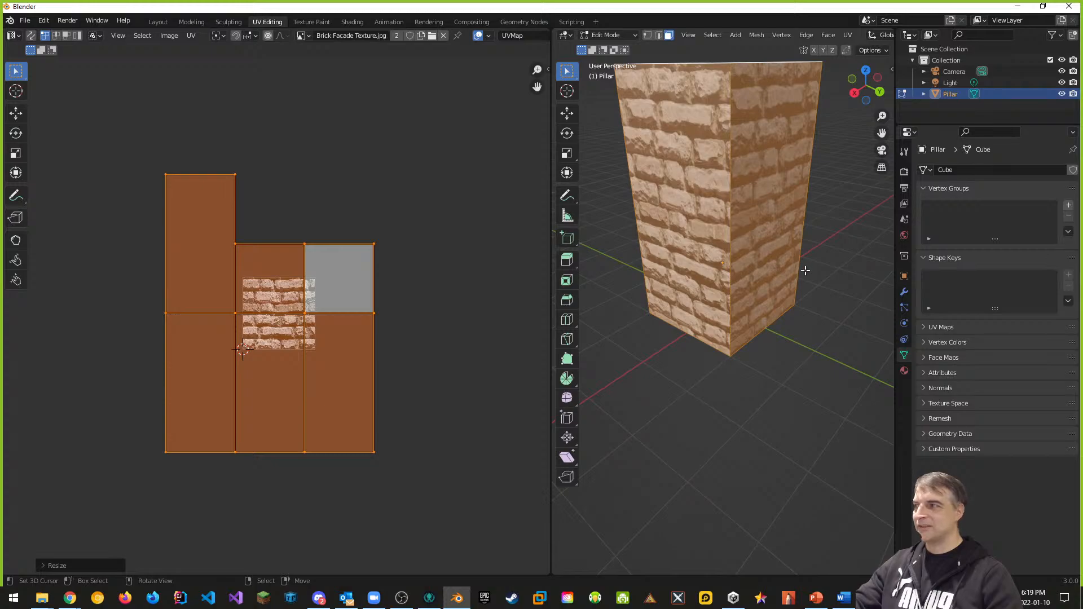
middle_drag(383, 377, 459, 395)
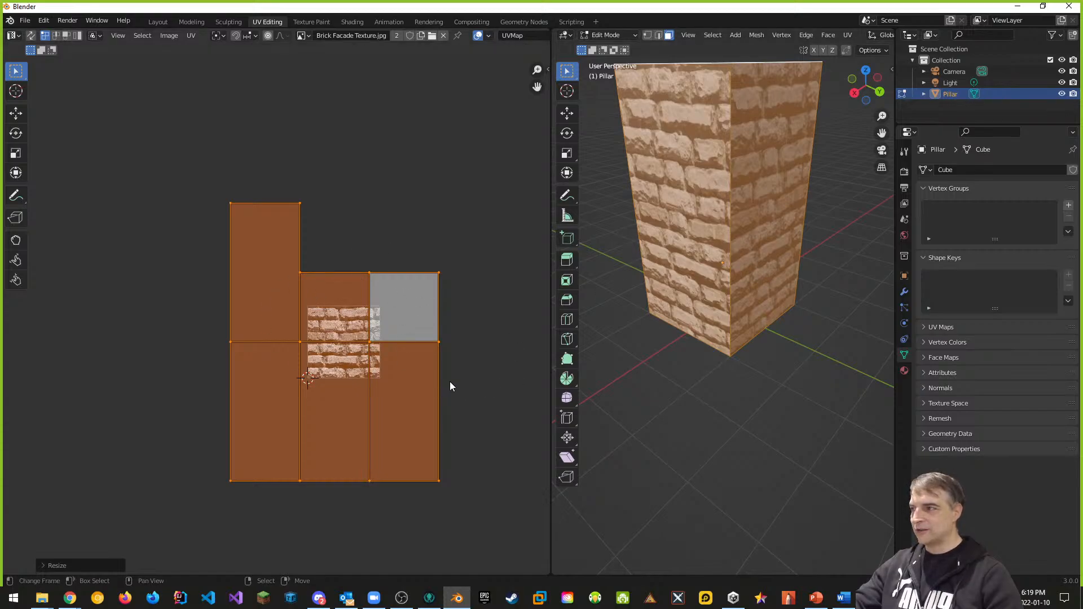
middle_drag(688, 221, 684, 211)
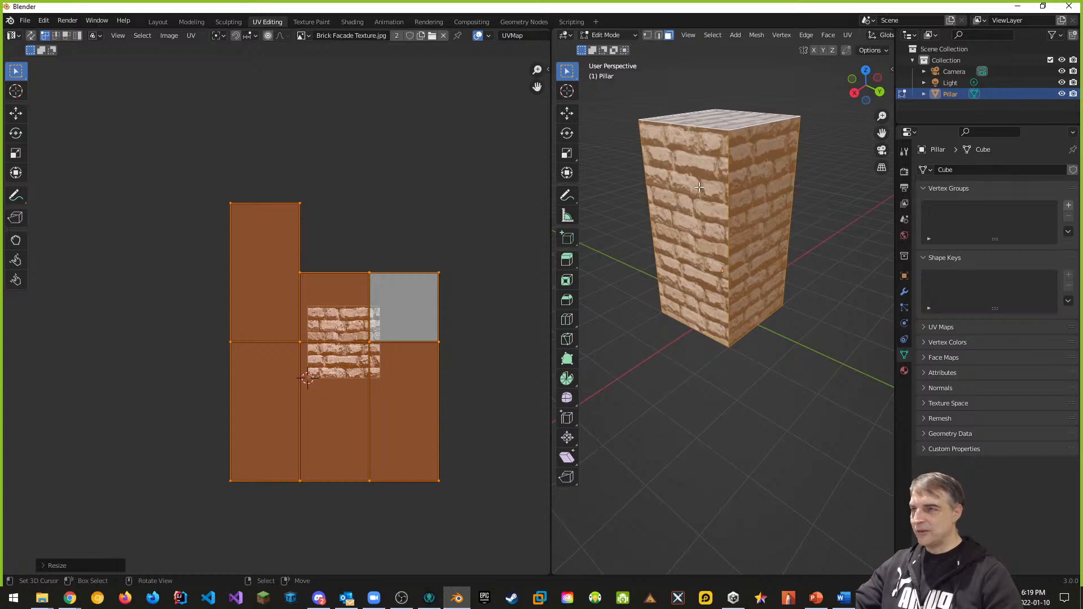
key(u)
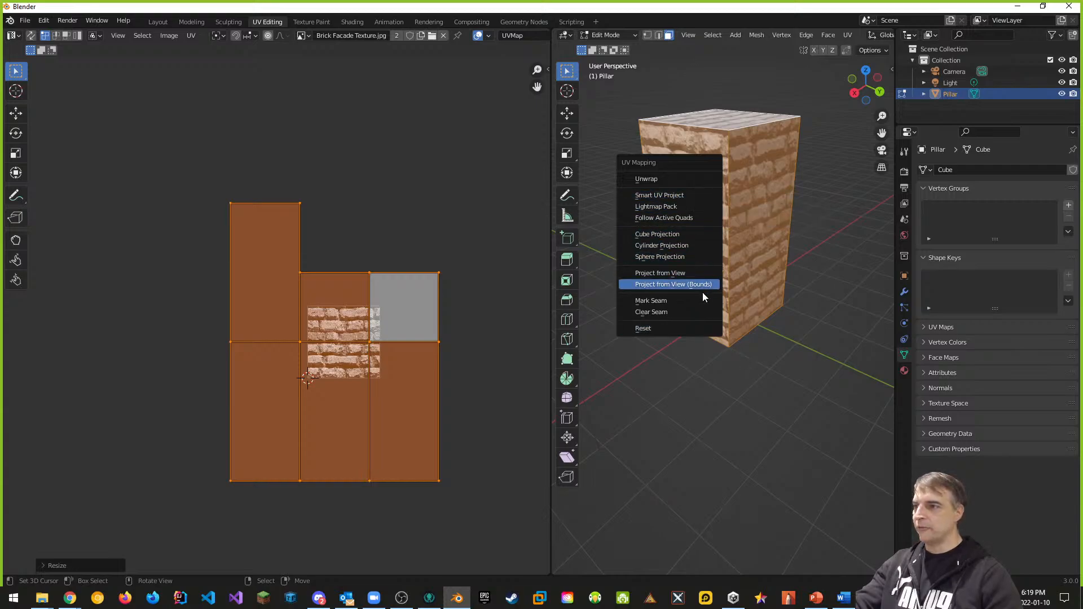
click(667, 275)
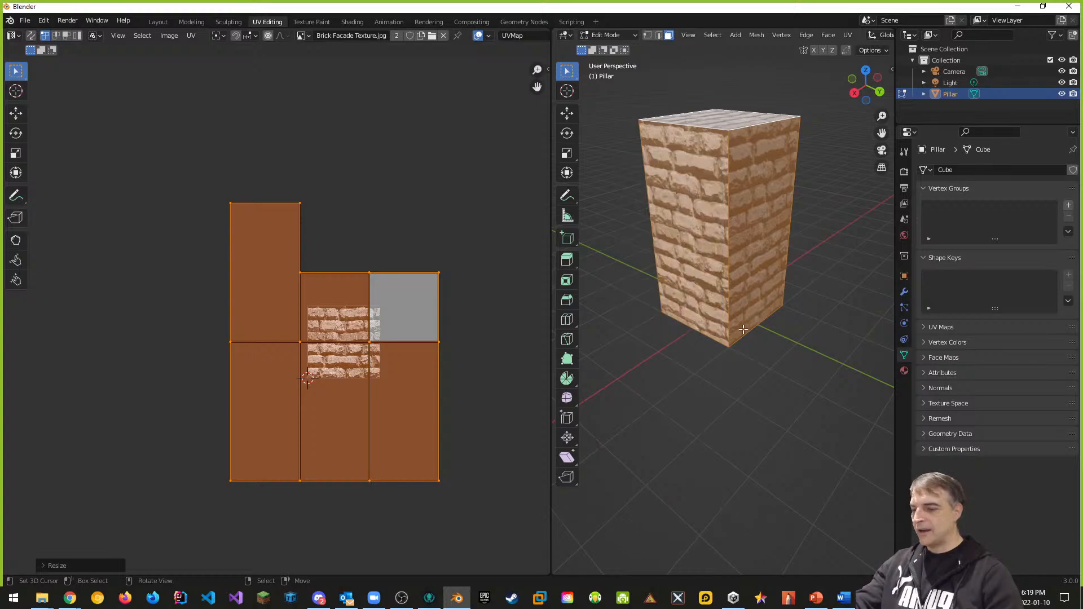
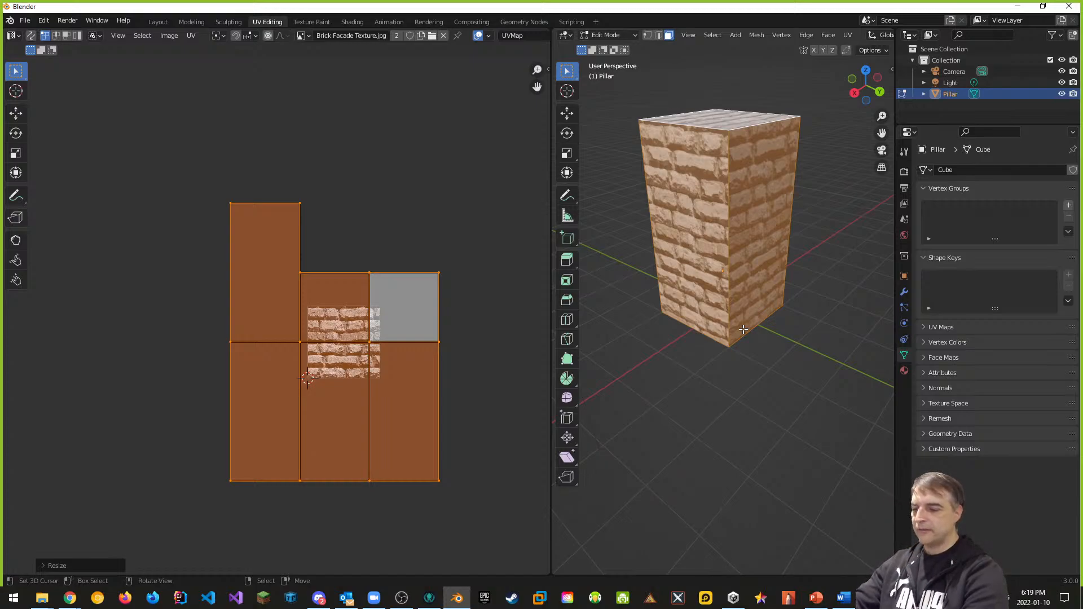
Step: Switch to Front Orthographic view (Numpad 1) and deselect all of the pillar's faces
key(KP_1)
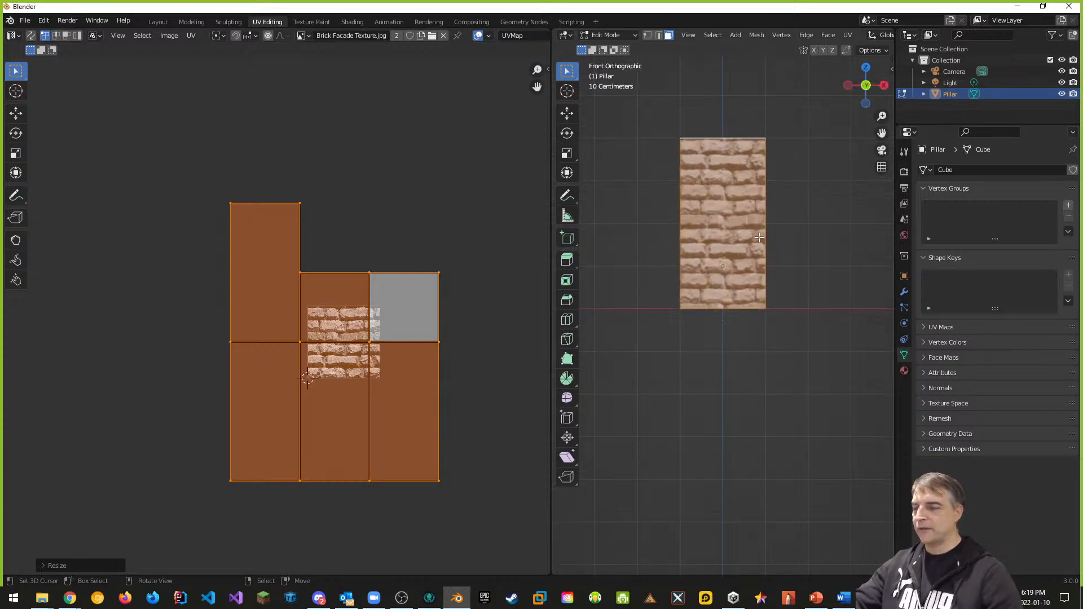
key(alt+a)
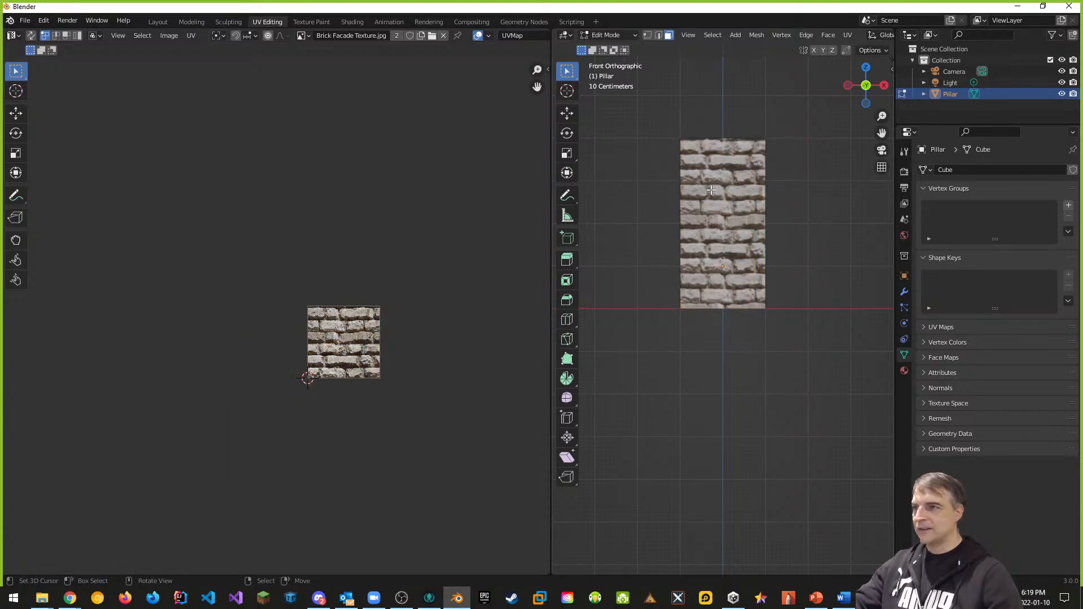
Step: In face select mode, project the pillar's front face UVs from the front view
key(ctrl+Tab)
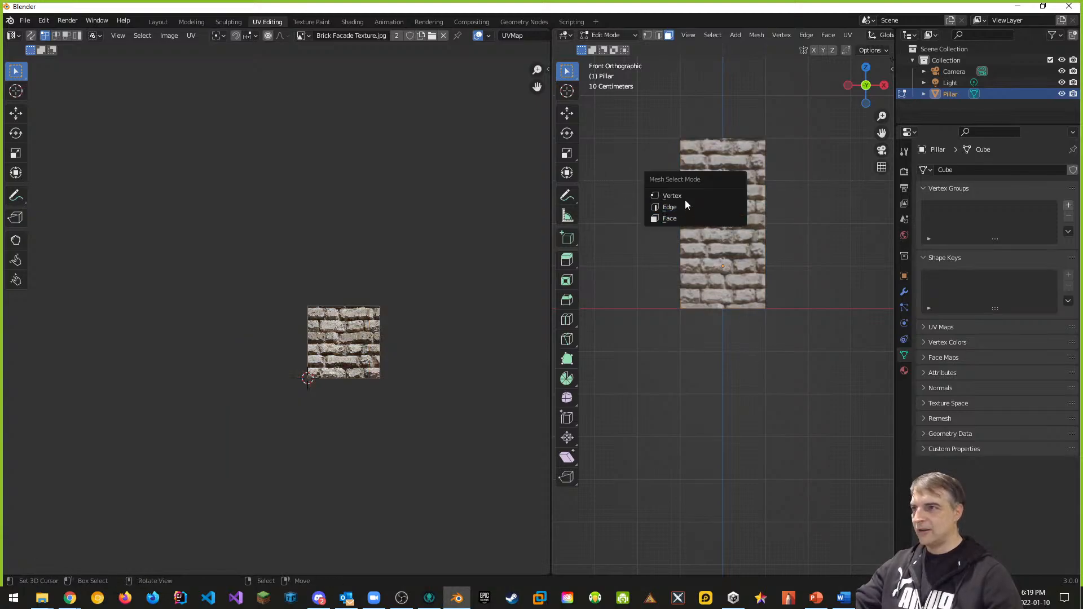
click(725, 219)
click(710, 205)
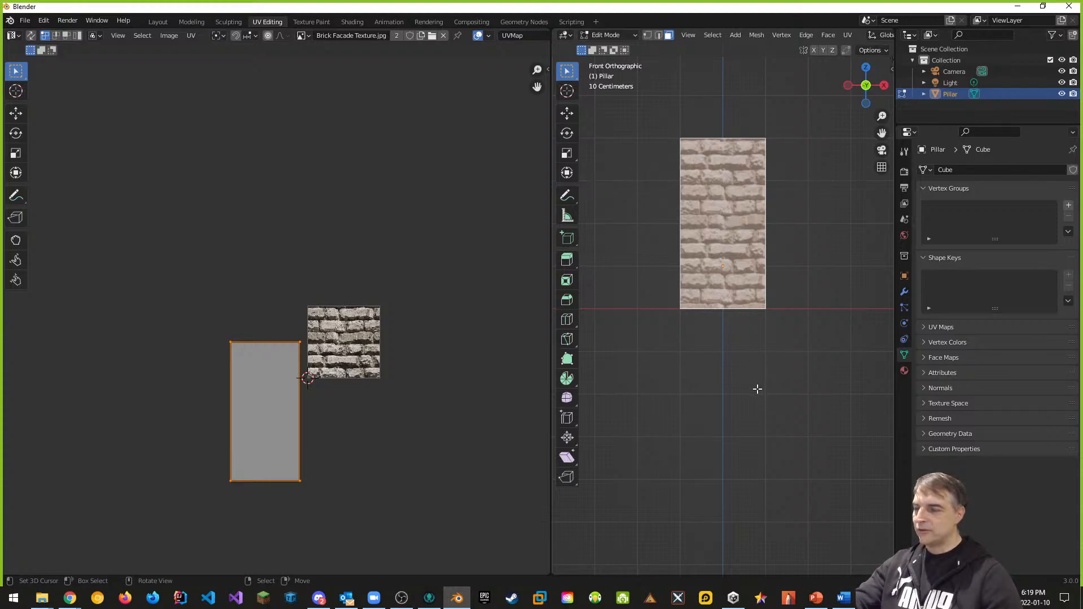
key(u)
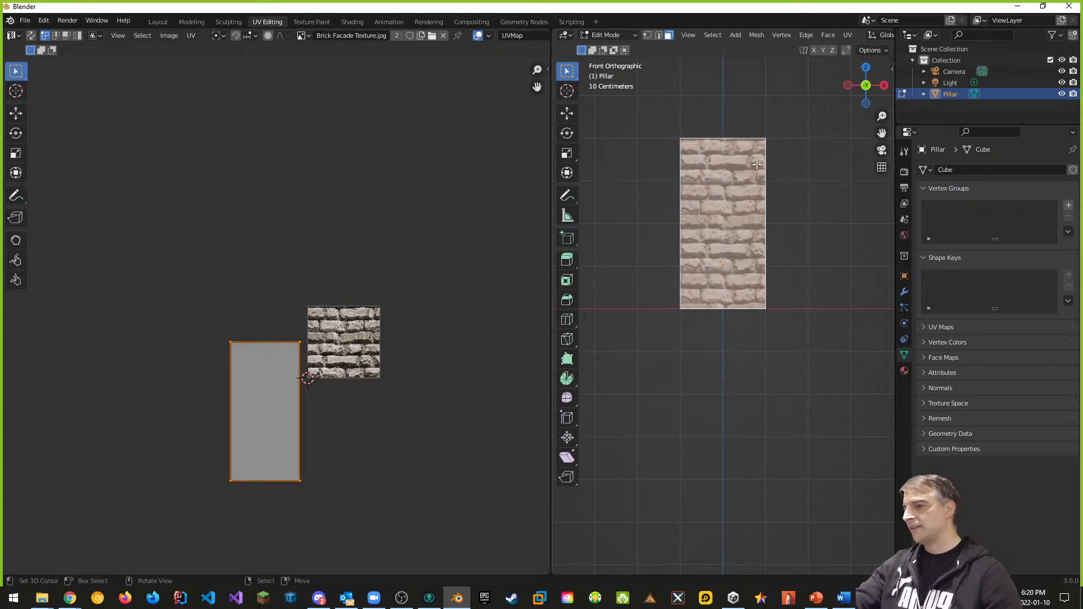
key(u)
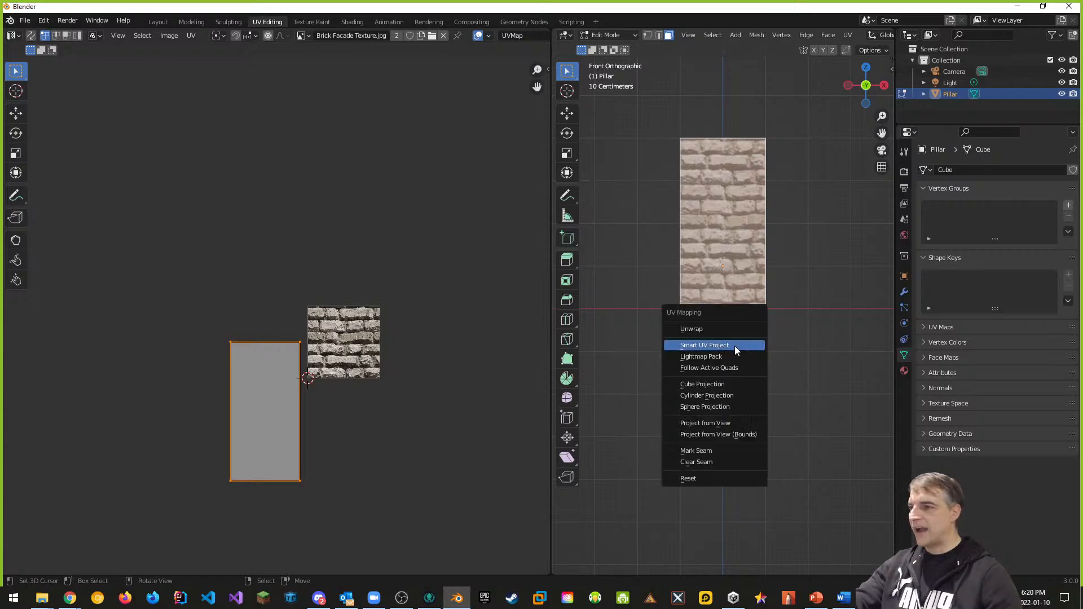
click(717, 422)
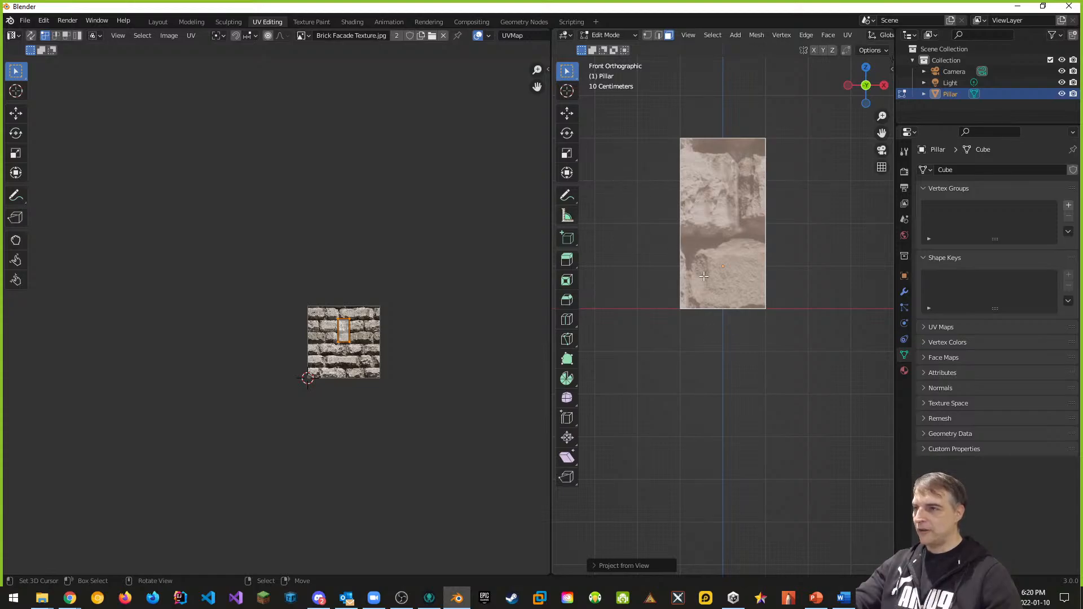
Step: Project the pillar's right face UVs from the right-side view
key(alt+a)
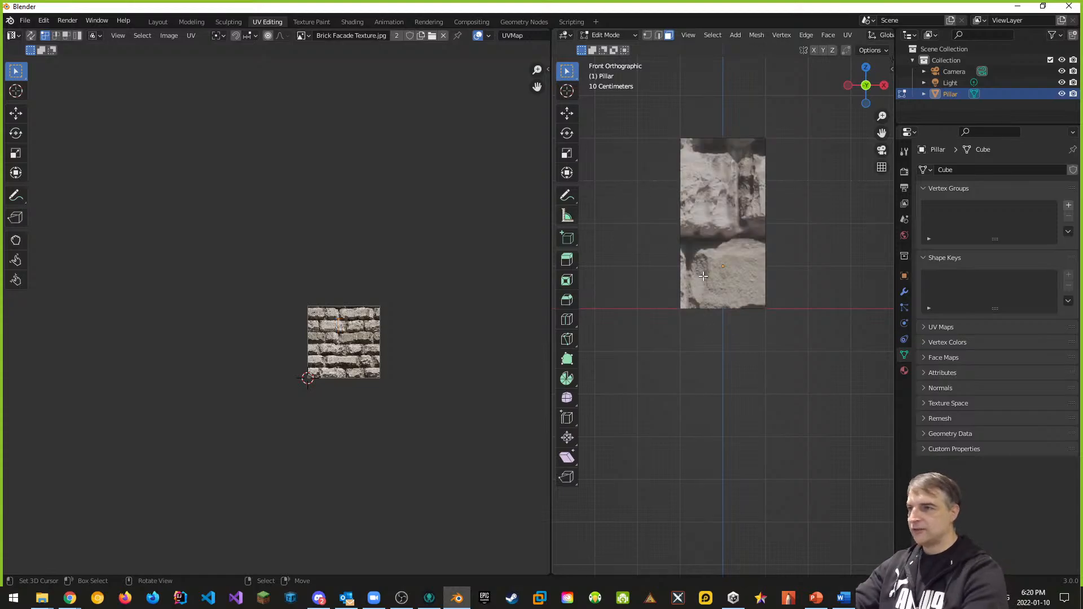
key(KP_3)
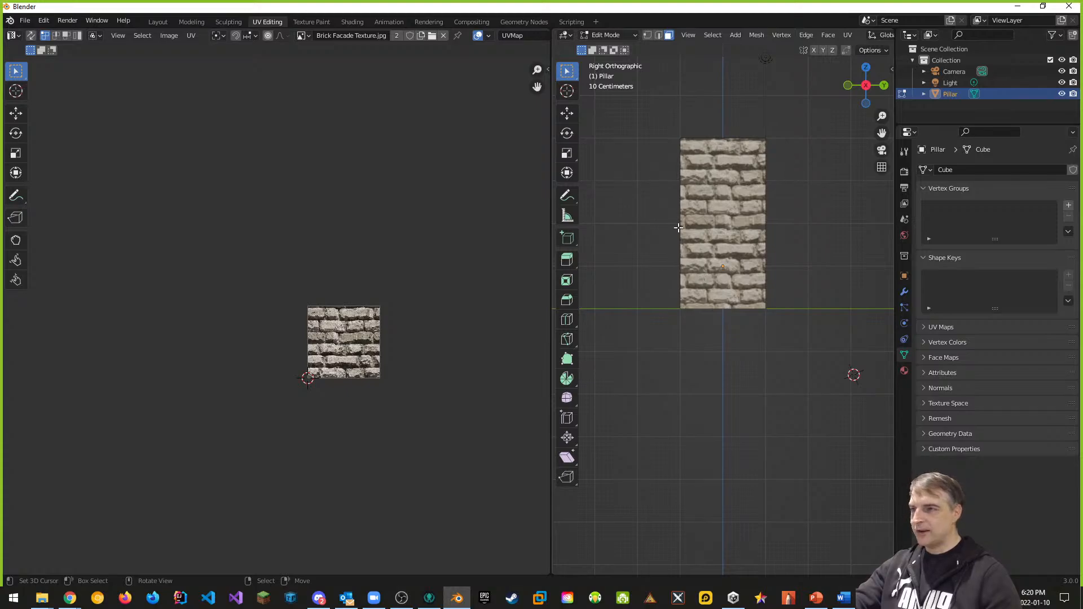
click(719, 202)
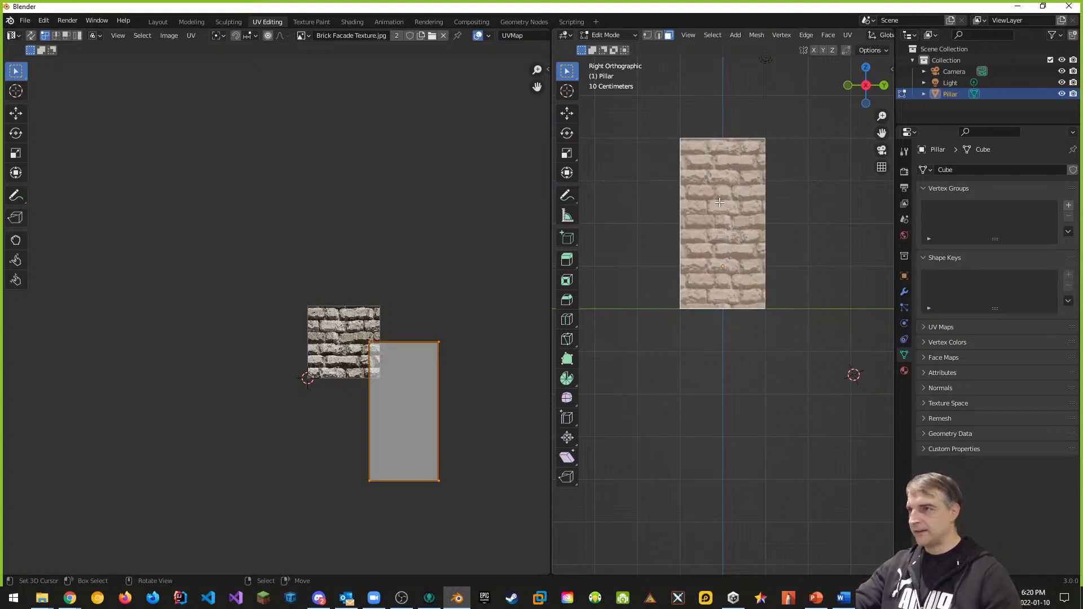
key(u)
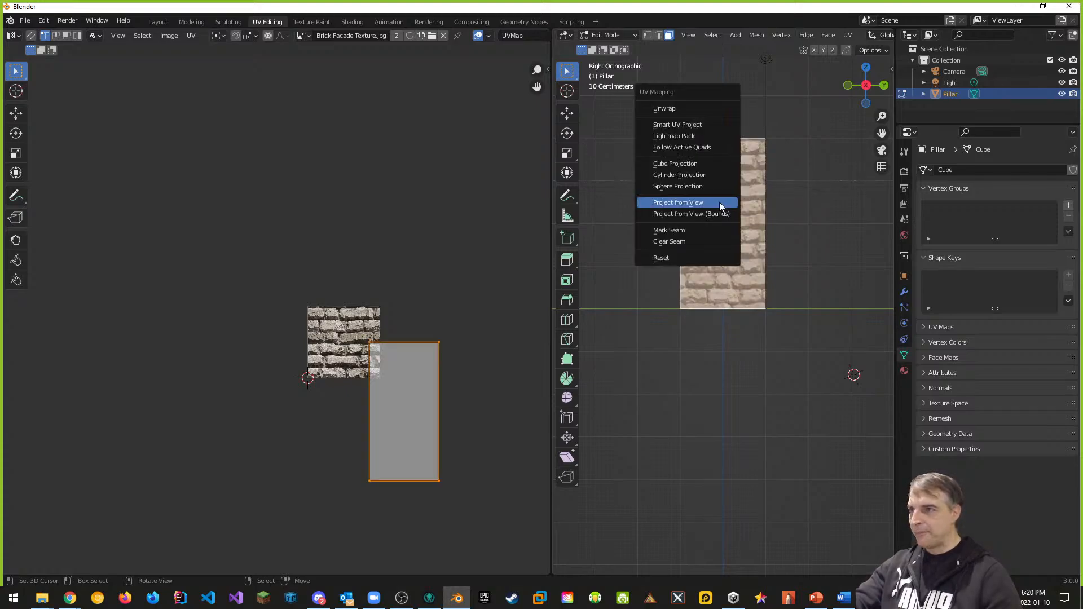
click(699, 204)
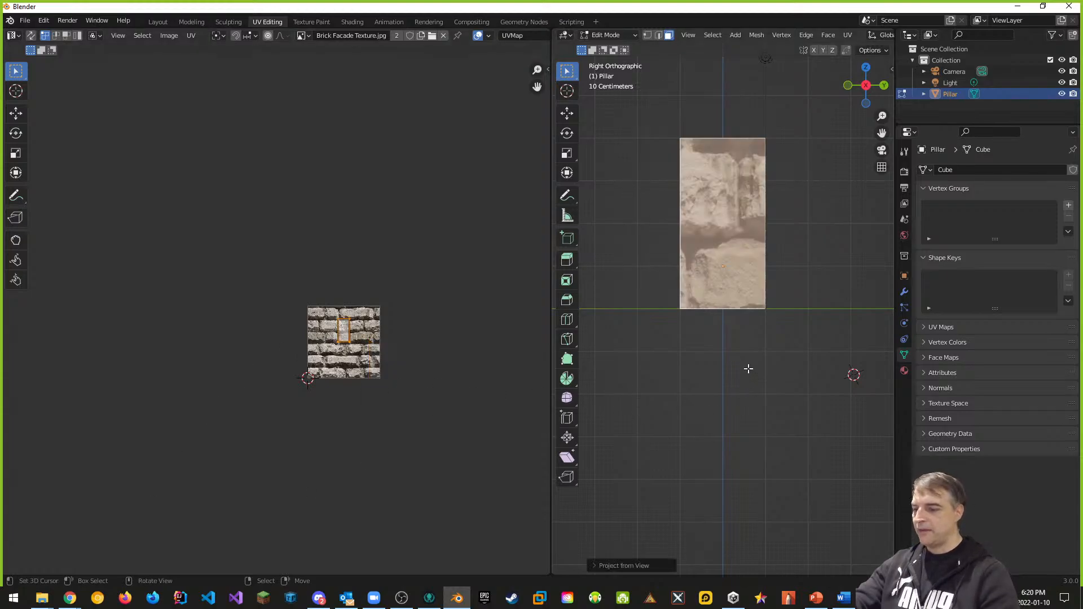
key(ctrl+KP_1)
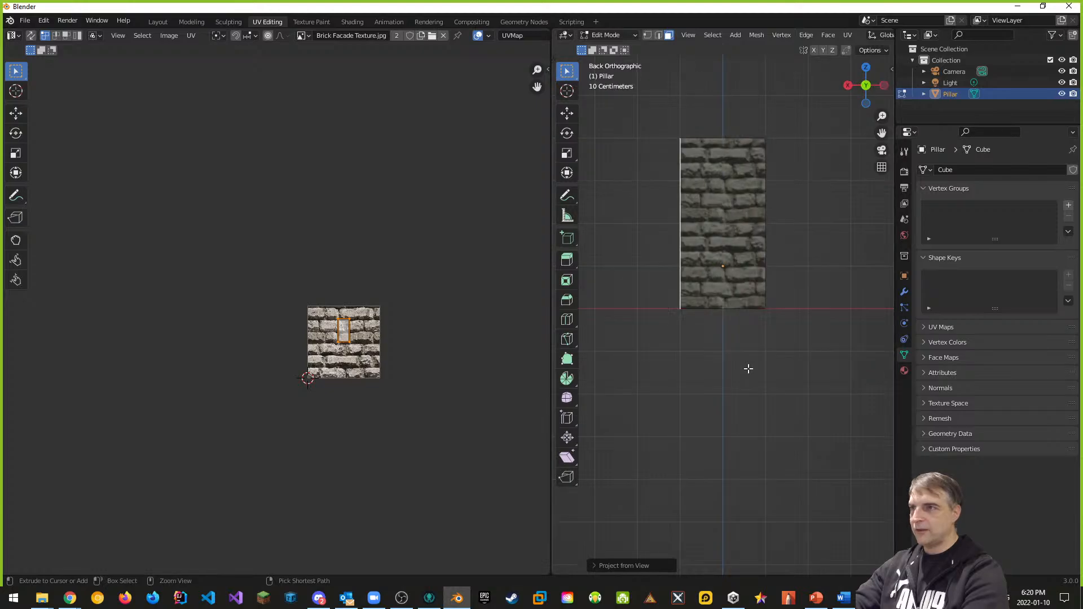
Step: Project the back and left faces' UVs from their back and left views
right_click(712, 224)
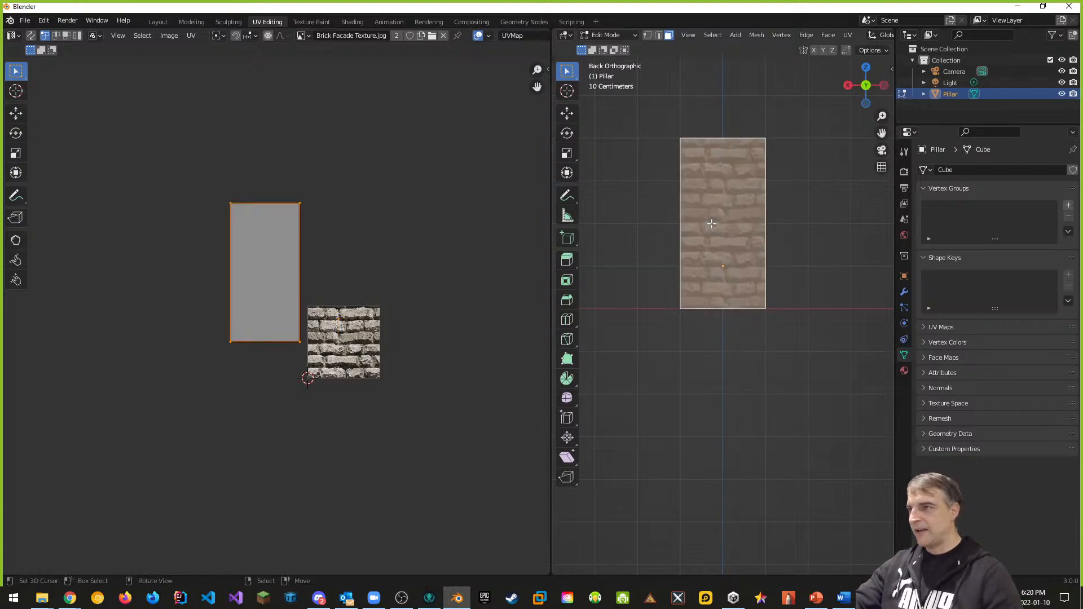
key(u)
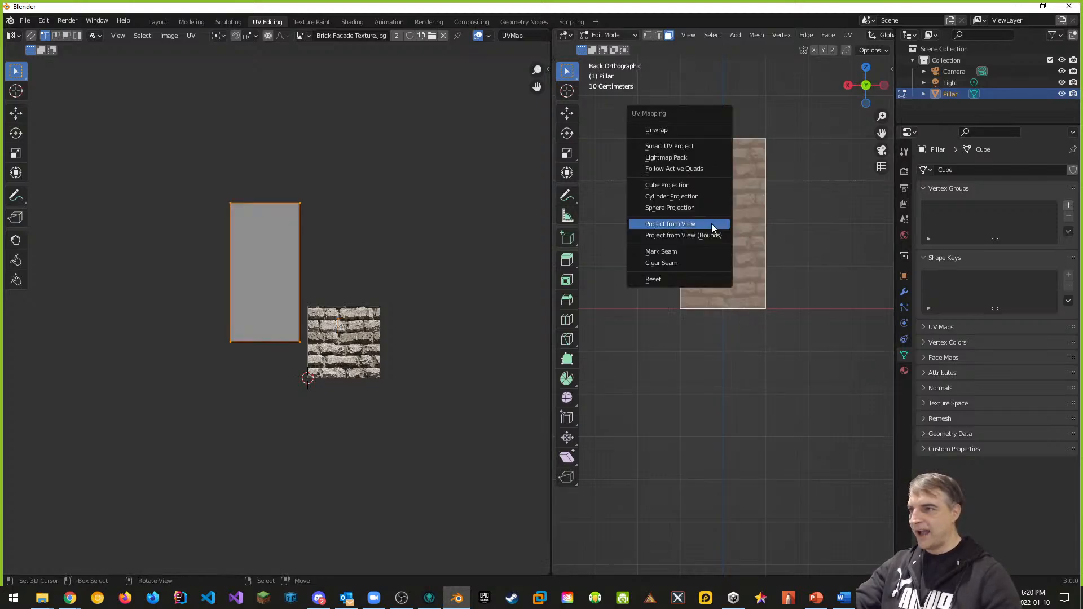
click(703, 222)
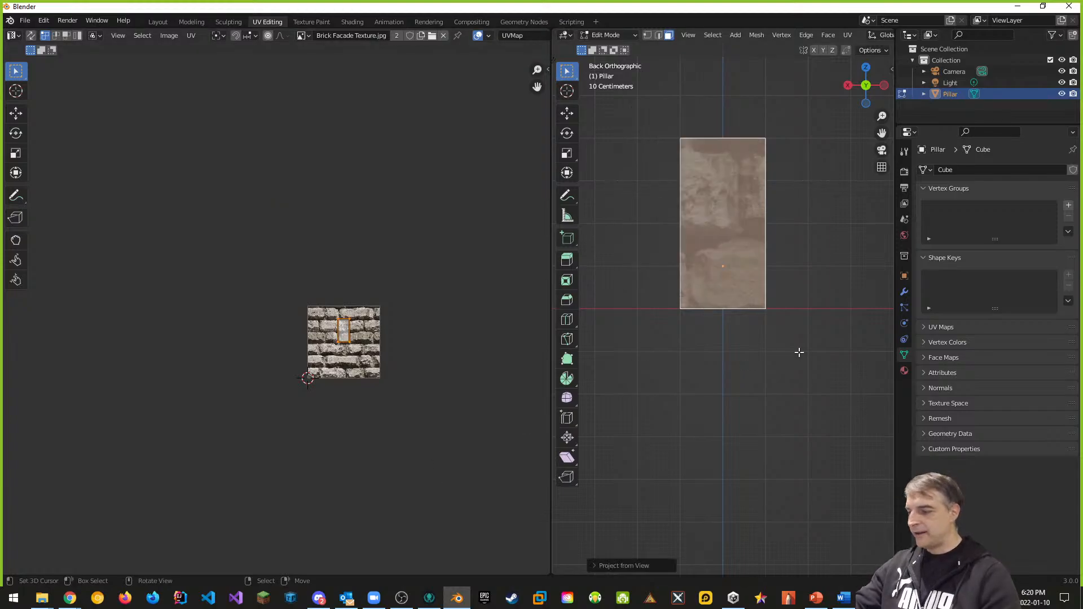
key(ctrl+KP_3)
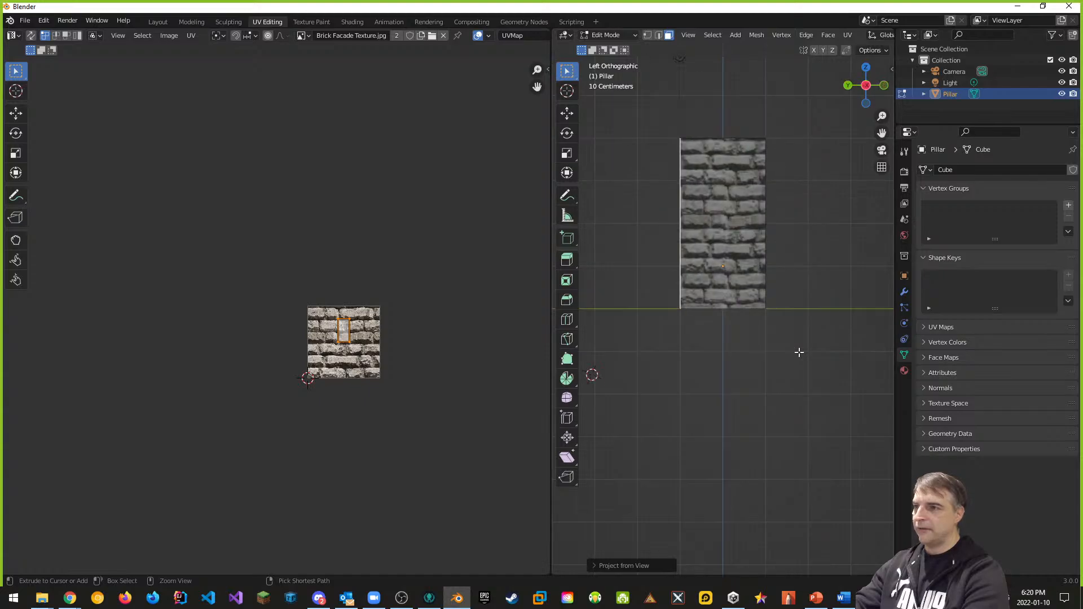
click(709, 214)
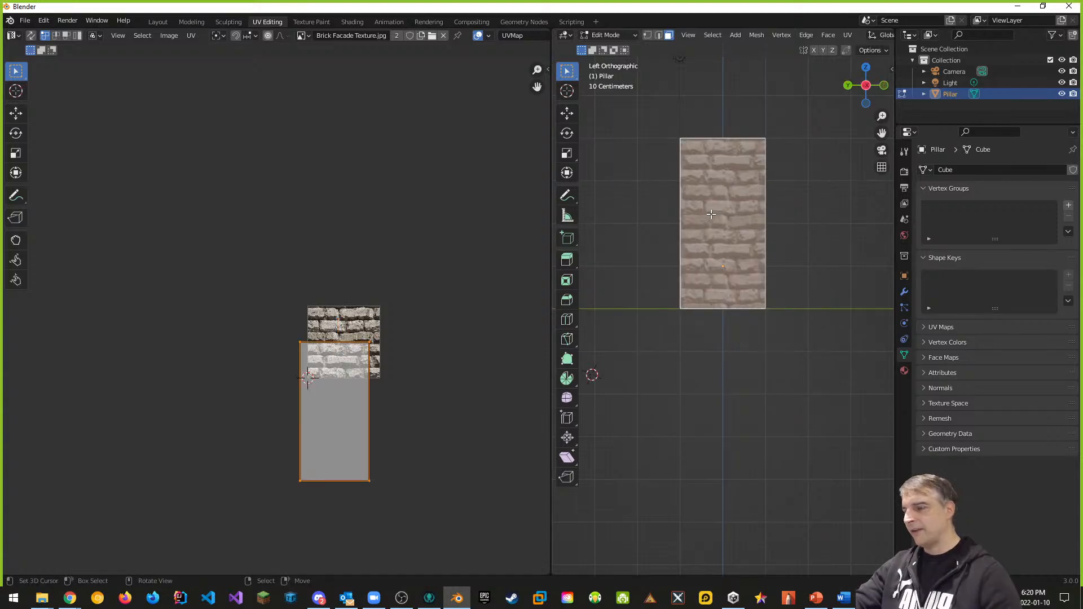
key(u)
click(688, 215)
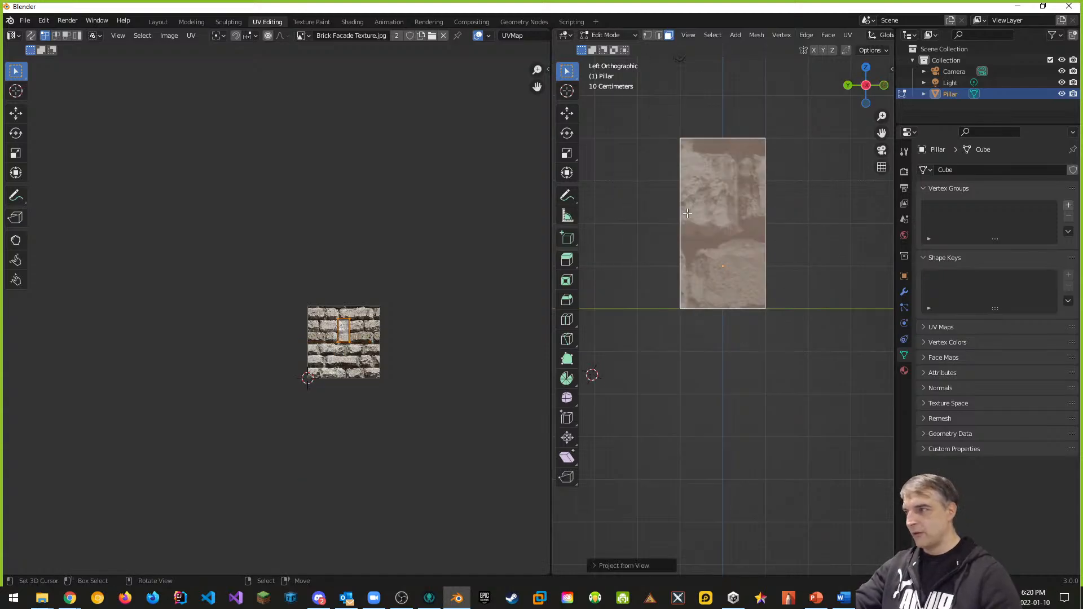
Step: Project the top and bottom faces' UVs from their views, then select the whole pillar
middle_drag(842, 354, 841, 344)
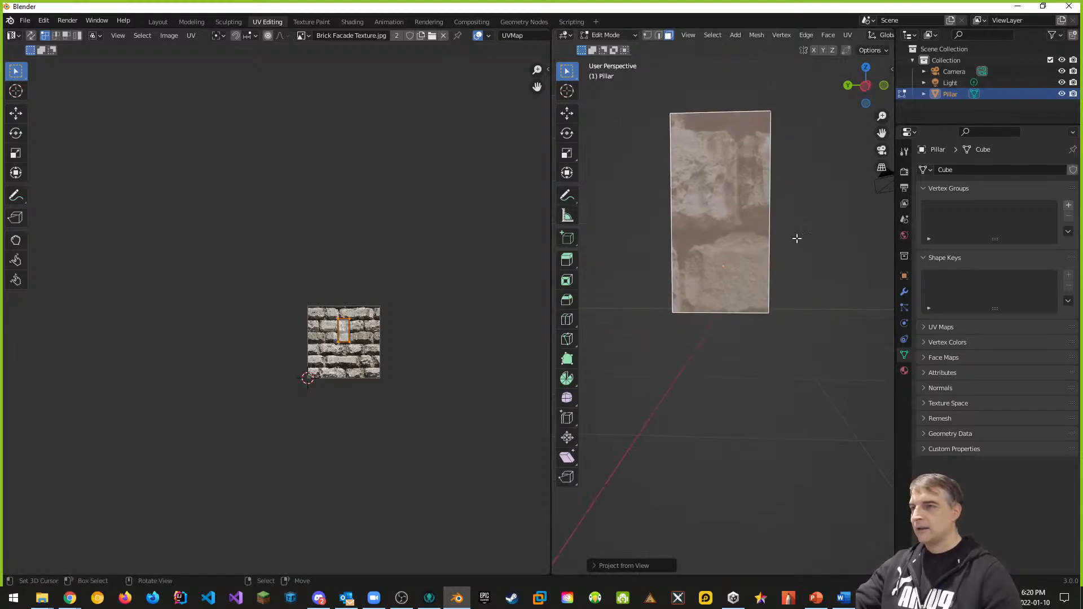
key(KP_7)
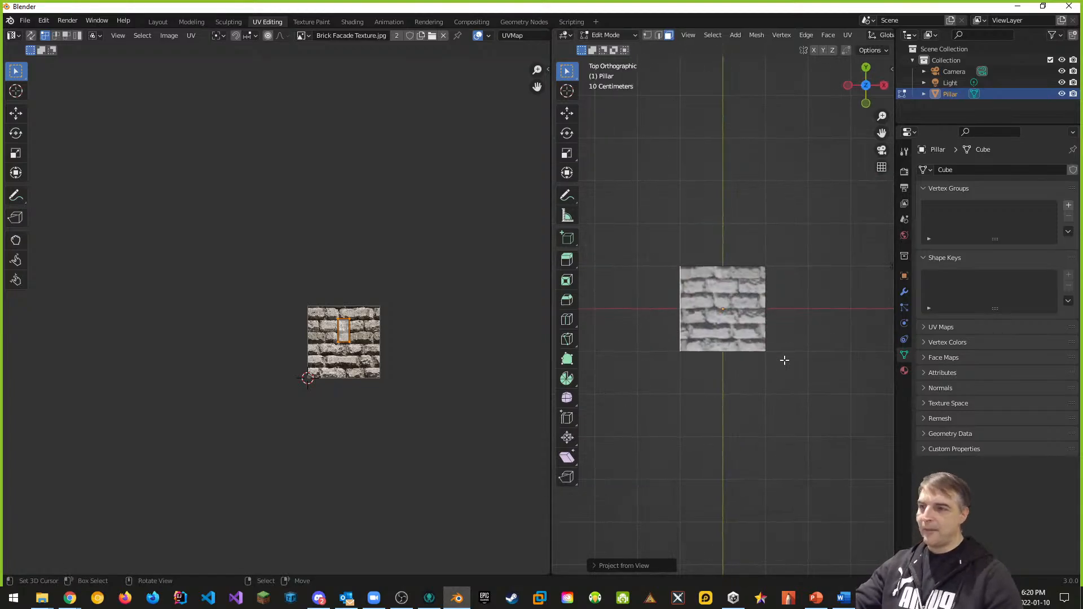
click(731, 303)
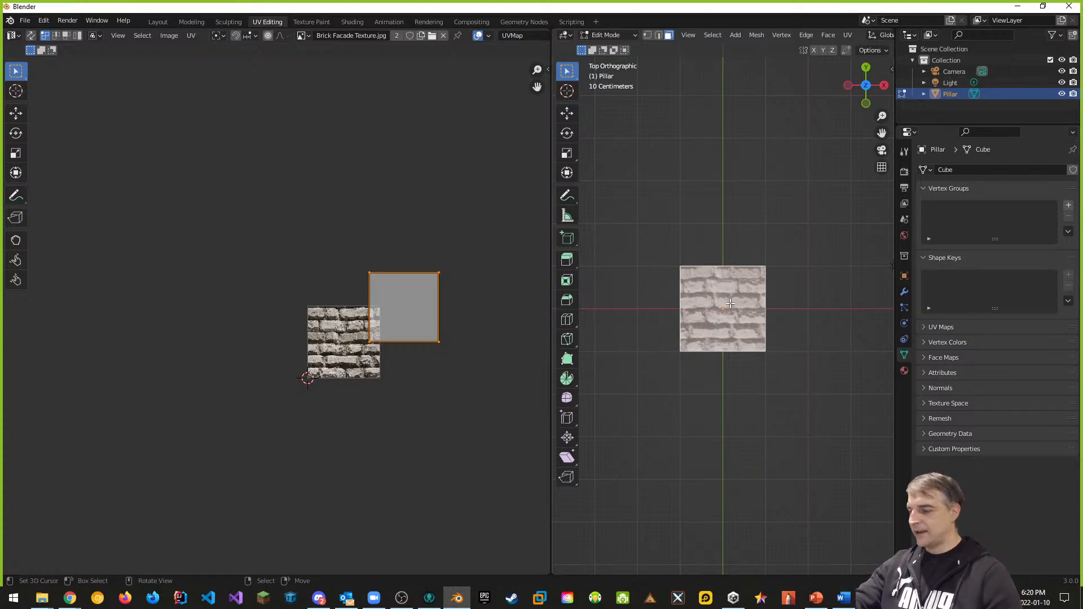
key(u)
click(703, 303)
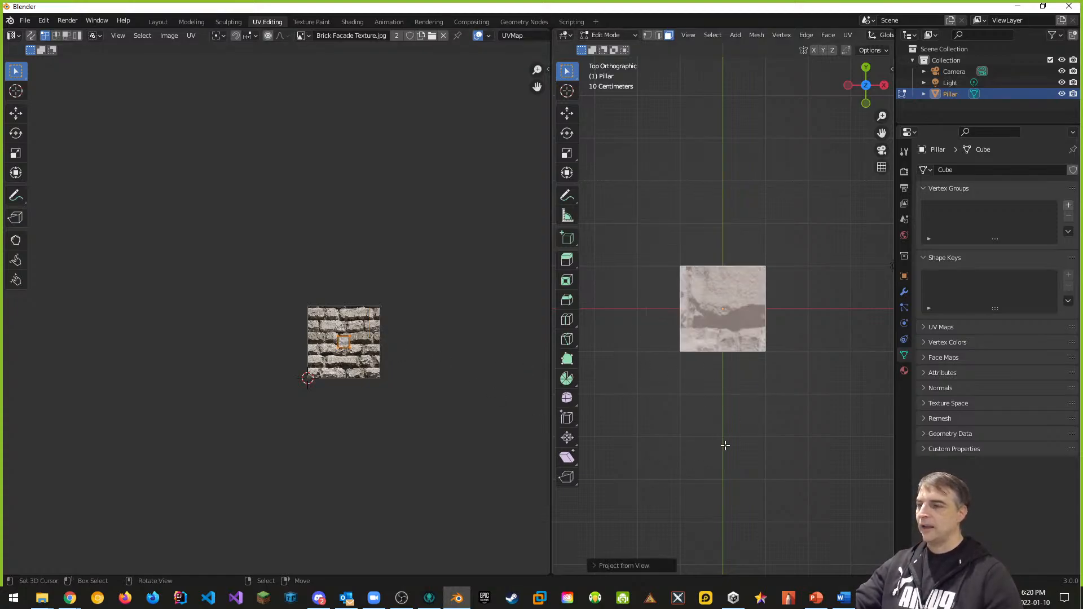
key(ctrl+KP_7)
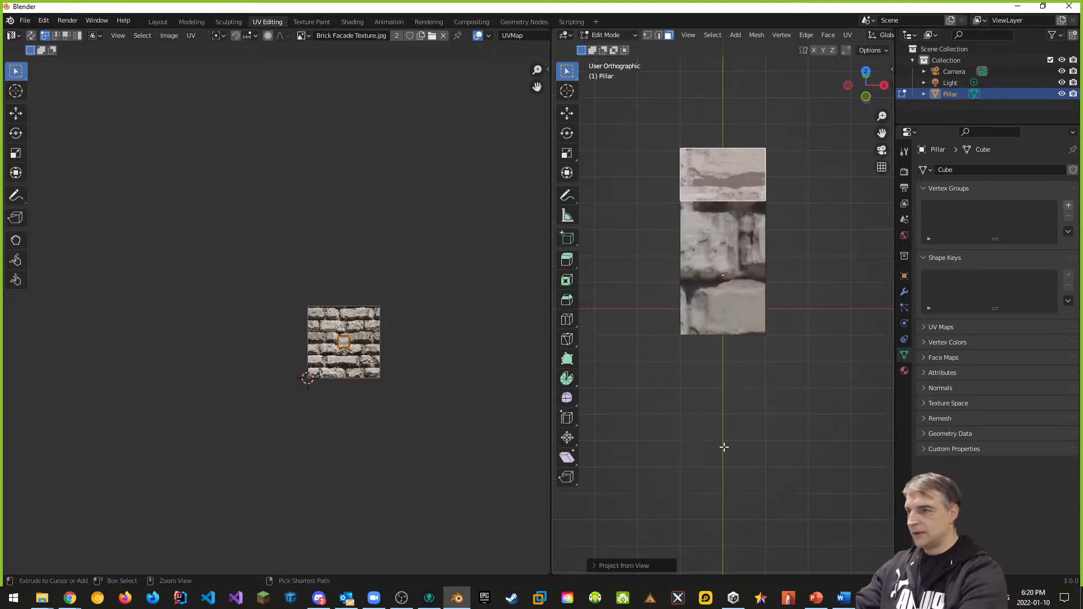
click(709, 278)
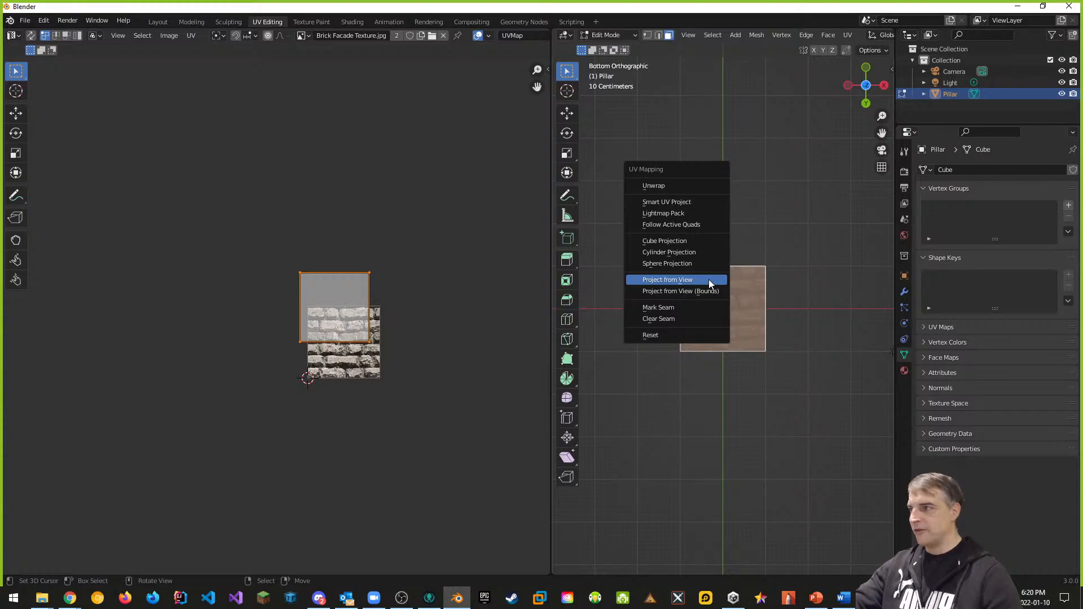
click(709, 279)
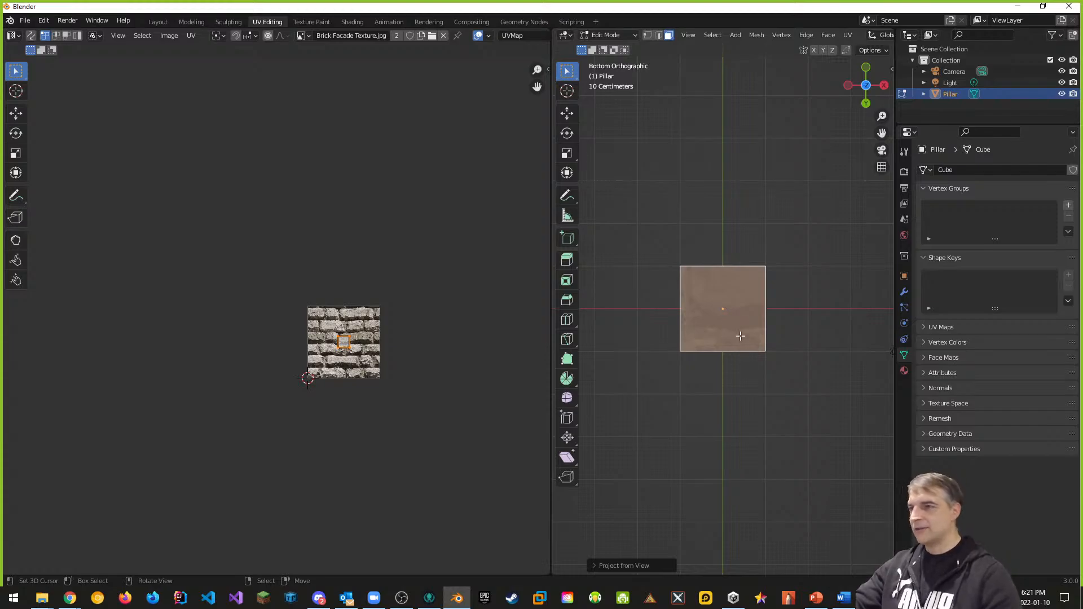
middle_drag(741, 315, 780, 291)
key(a)
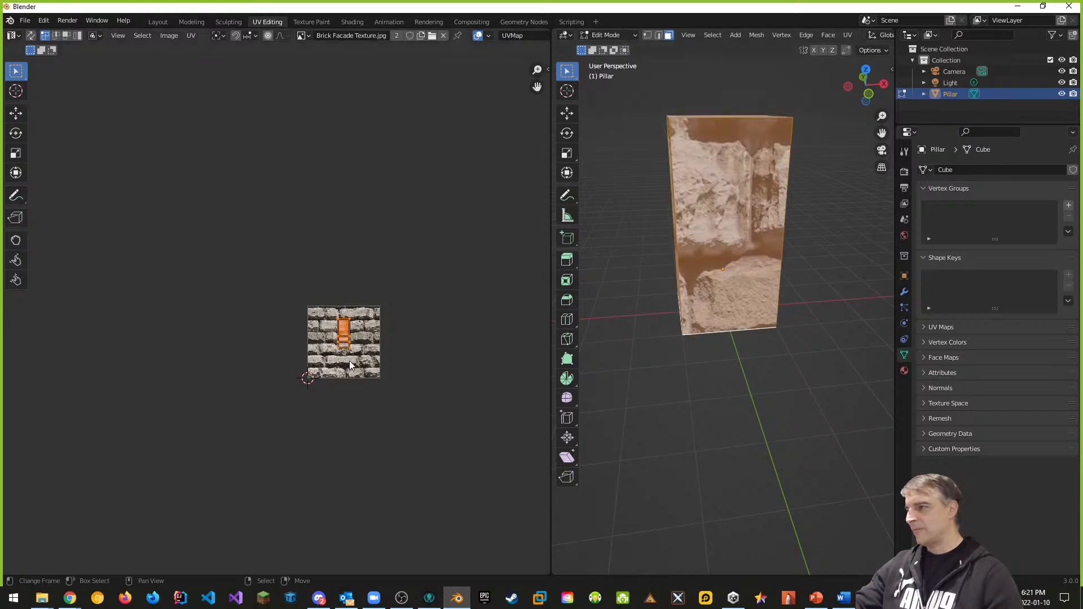
scroll(350, 365, up, 3)
middle_drag(466, 397, 433, 392)
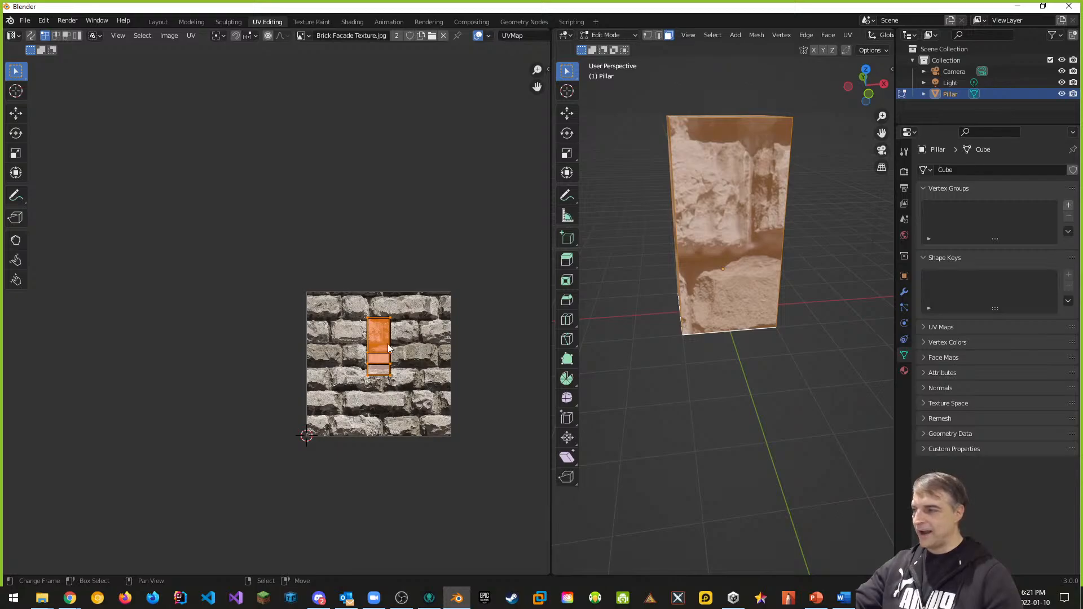
scroll(398, 374, down, 2)
key(s)
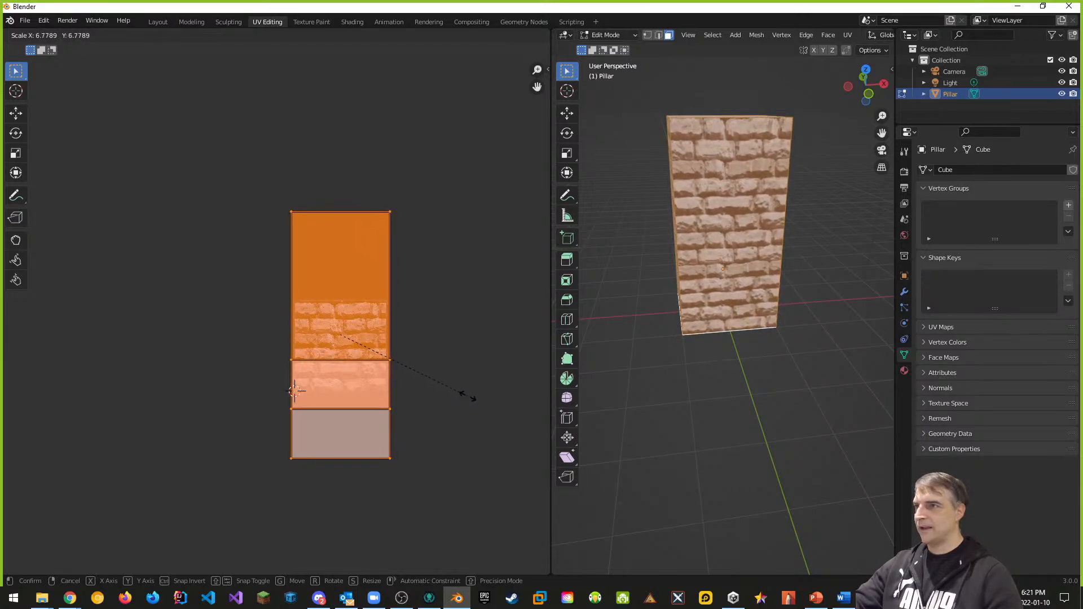
click(468, 396)
middle_drag(696, 347, 719, 192)
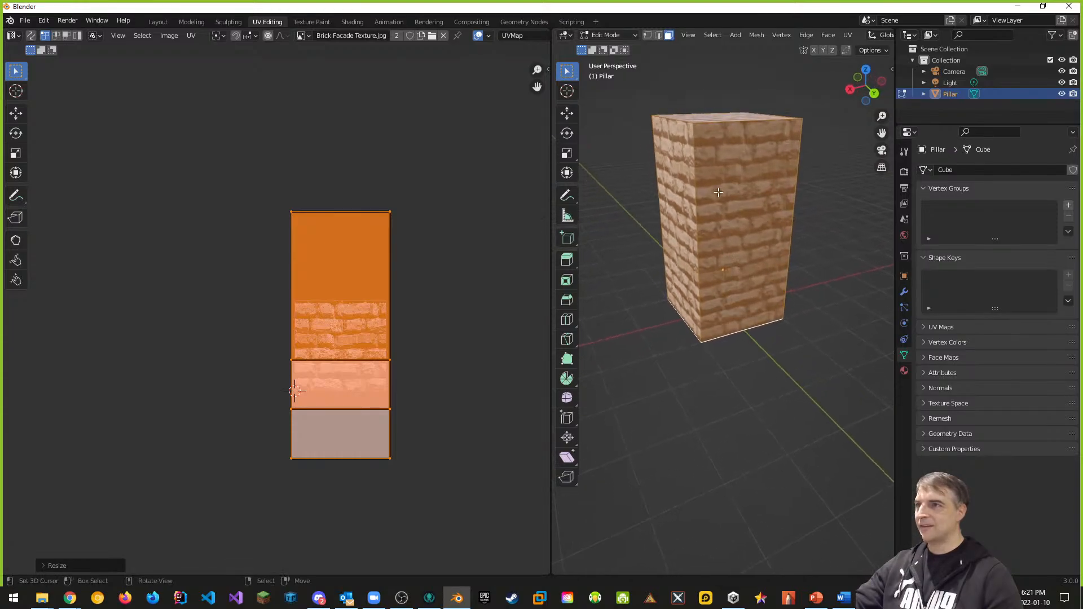
middle_drag(809, 272, 835, 280)
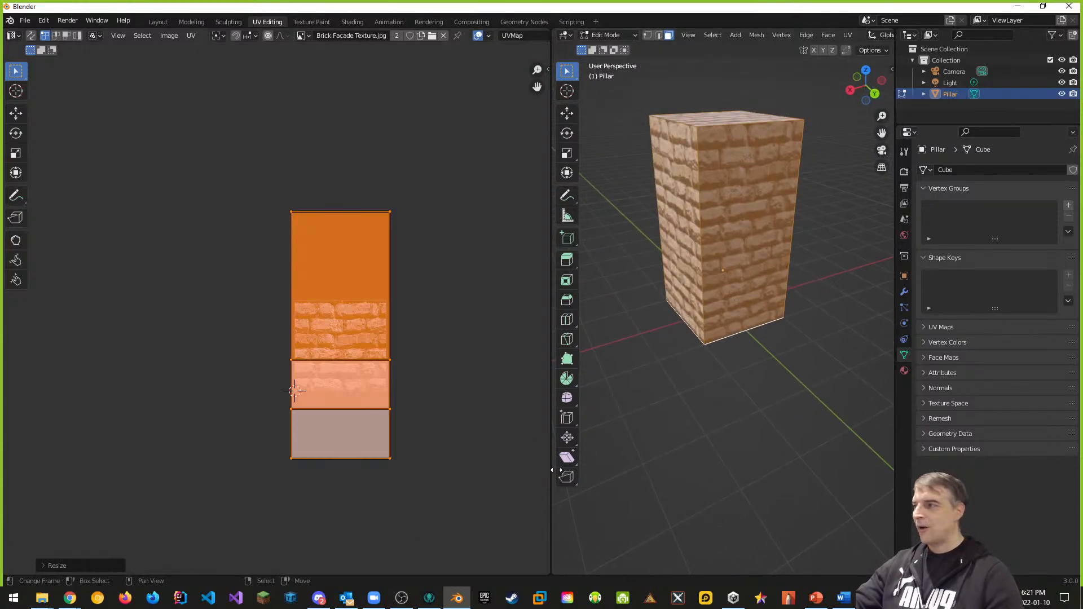
Step: Switch to the Layout workspace, orbit around the pillar, and bring up the save dialog for untitled.blend
click(158, 22)
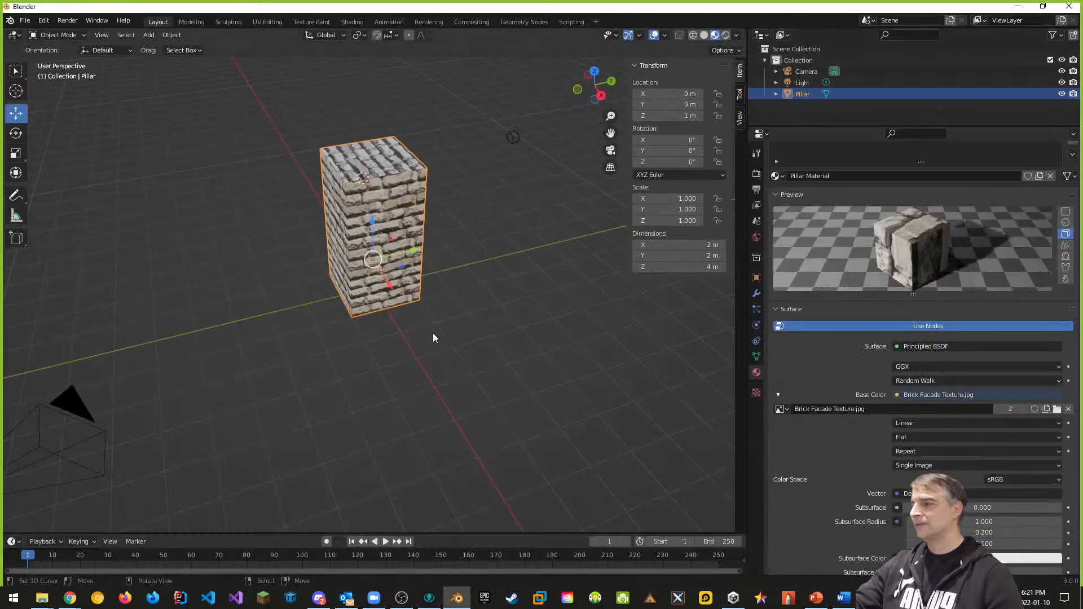
middle_drag(433, 333, 473, 232)
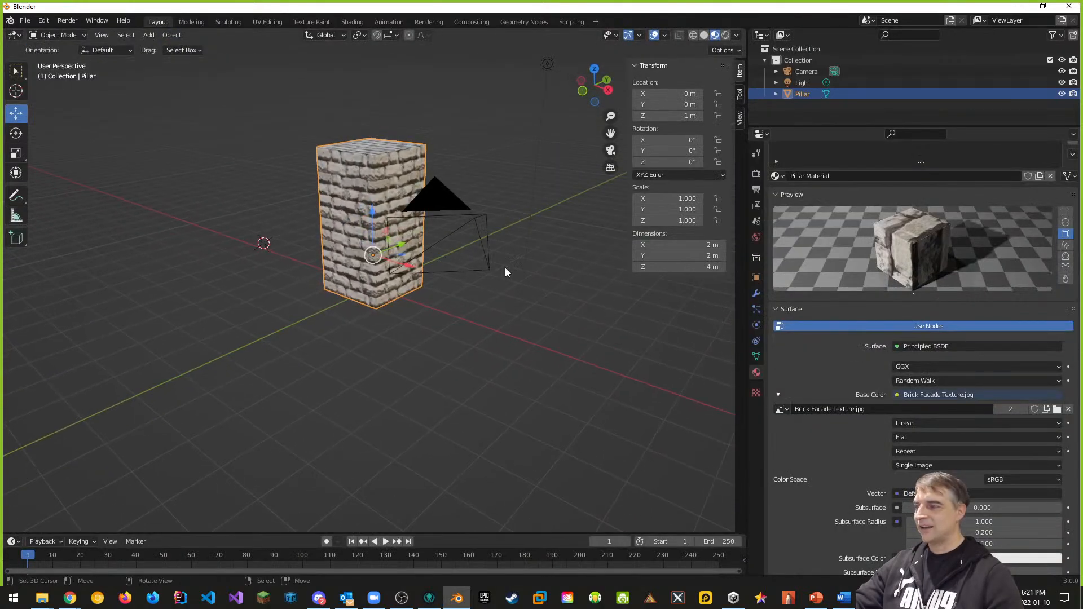
middle_drag(506, 268, 443, 280)
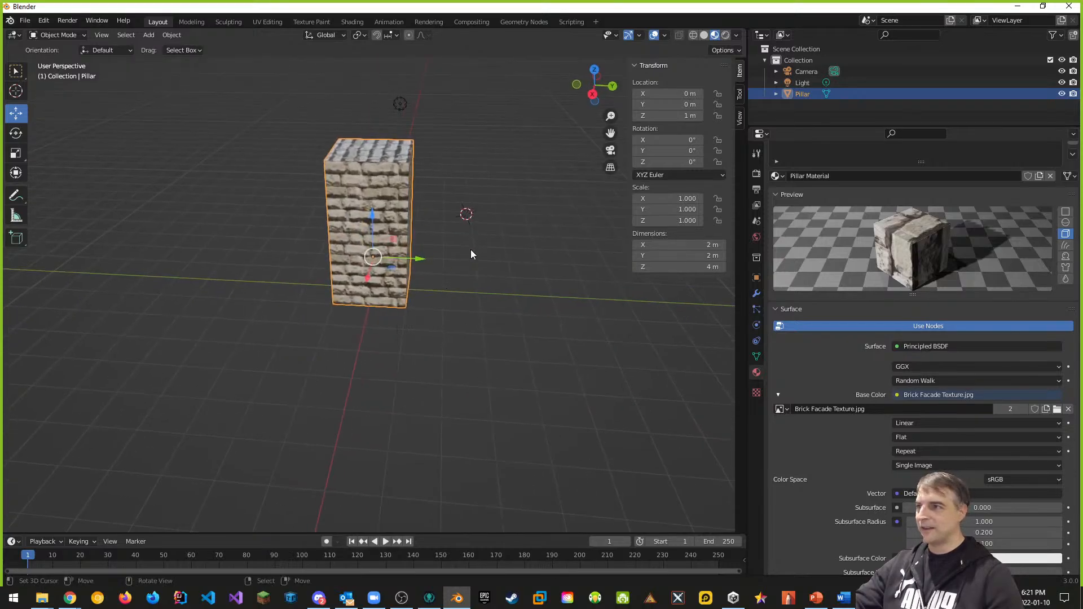
key(ctrl)
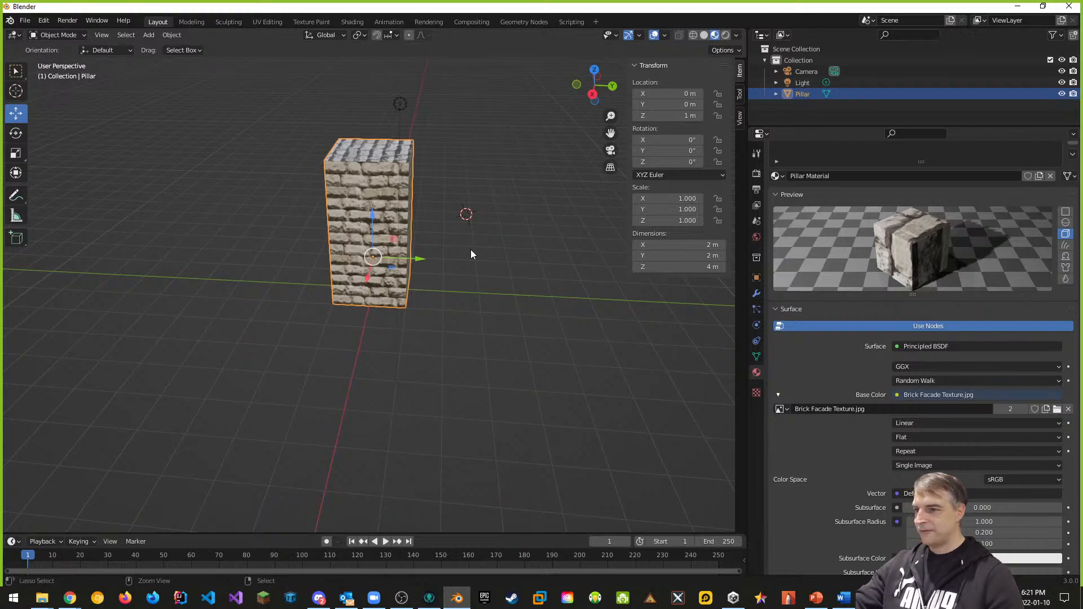
key(ctrl+s)
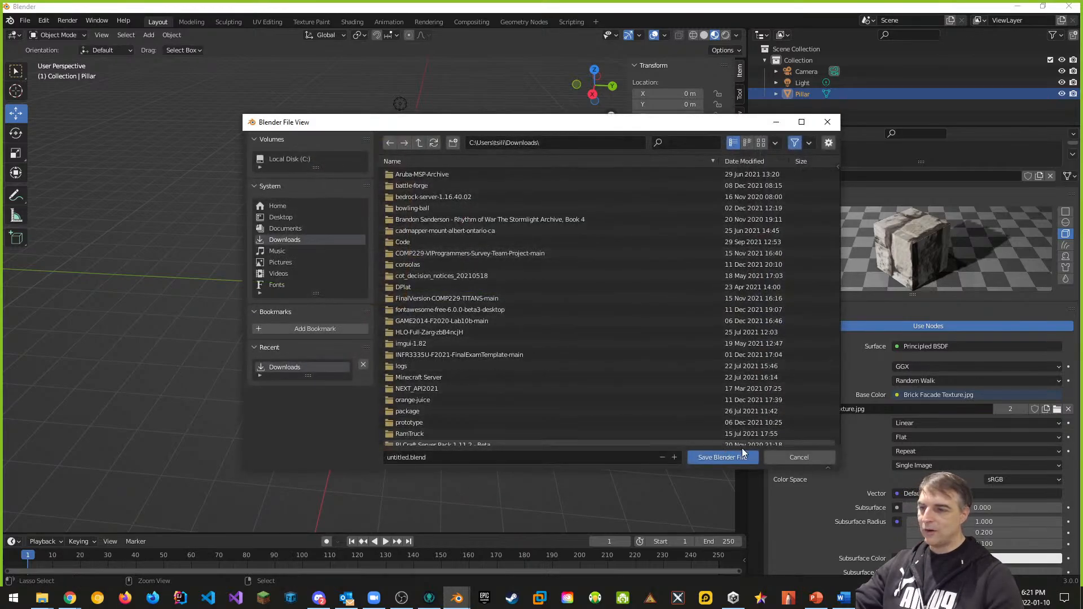
Step: Replace 'untitled' with 'pillar' and save the file as pillar.blend in Downloads
click(425, 459)
click(416, 458)
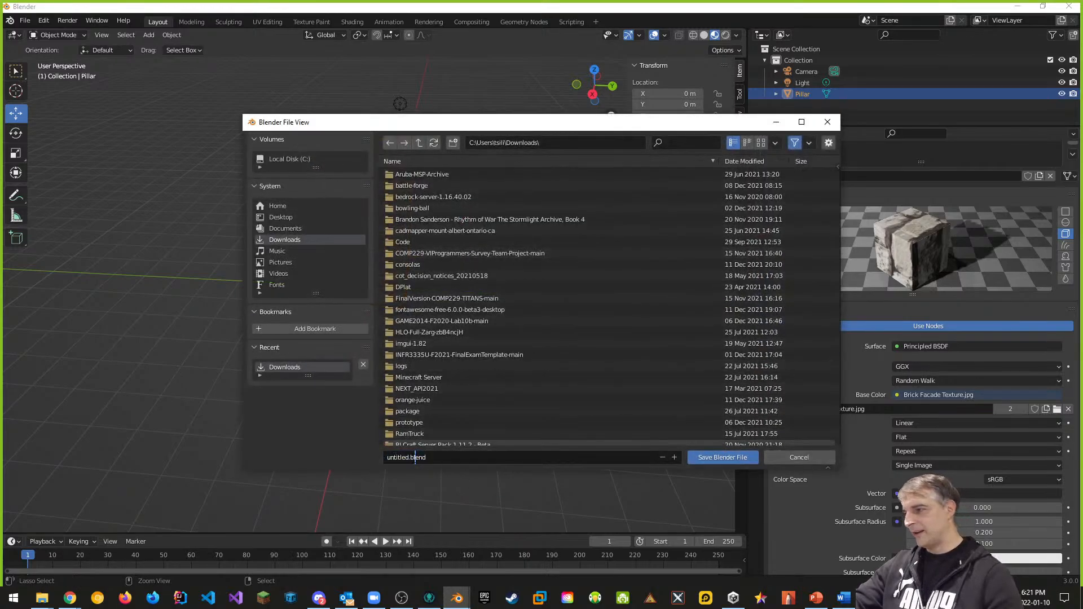
drag(409, 458, 317, 458)
text(pilla)
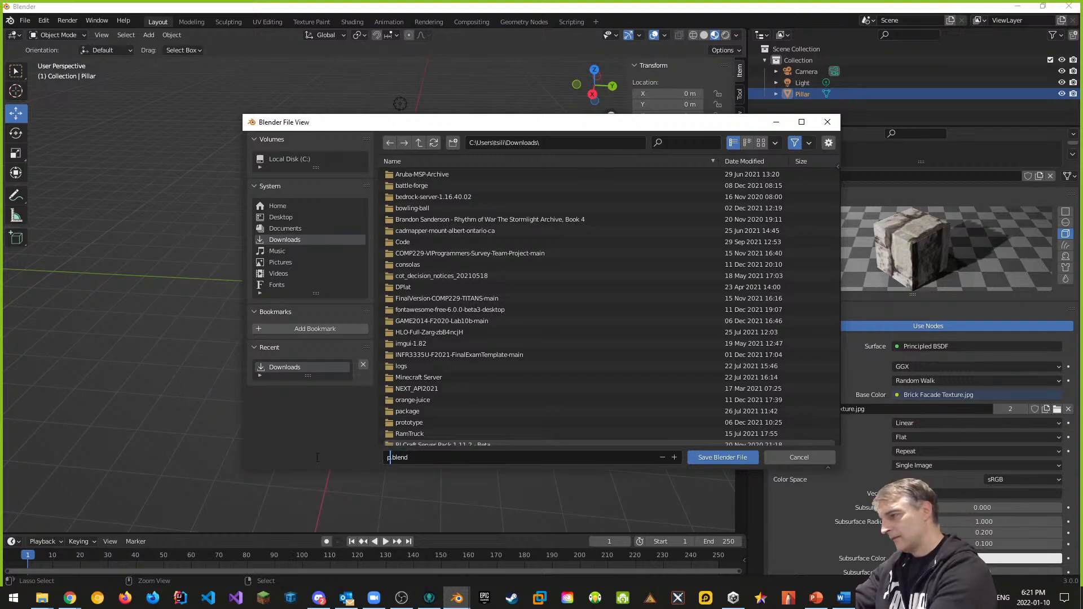
text(r)
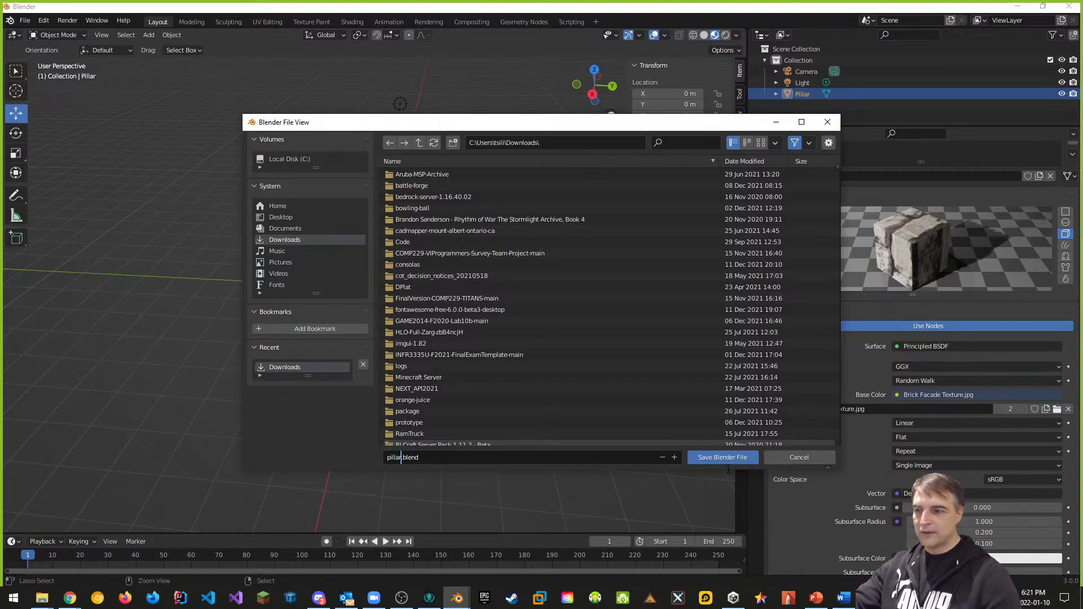
key(Return)
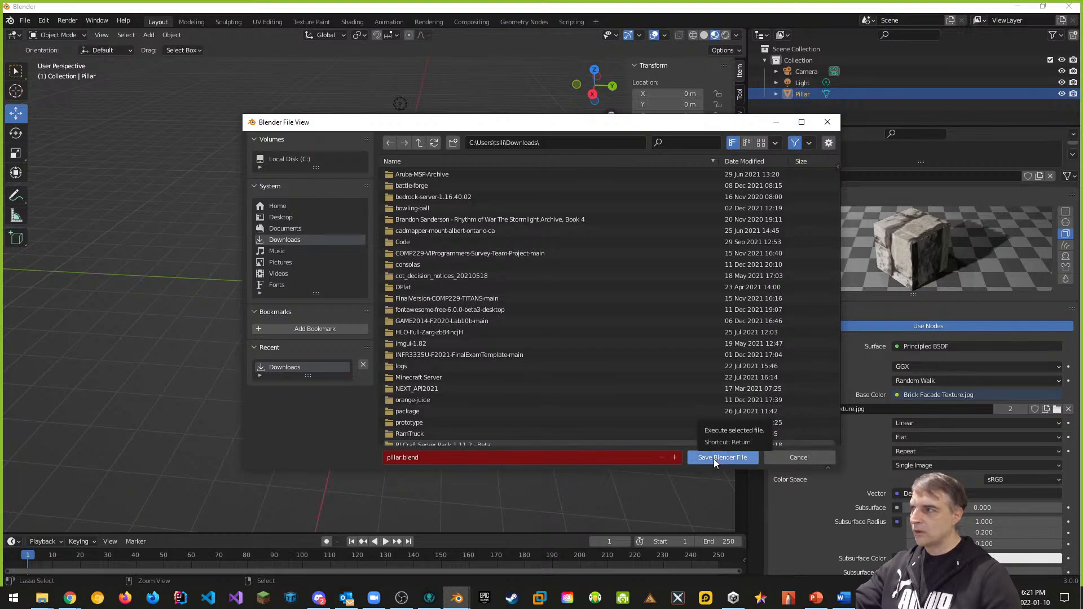
click(714, 462)
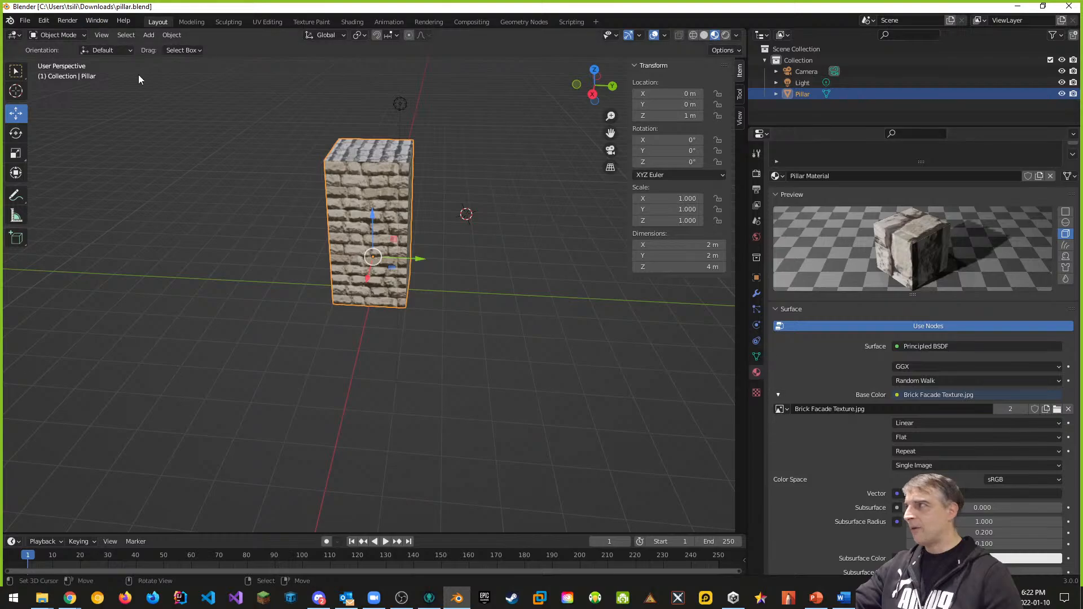
Step: Browse the File menu, orbit to face the pillar, and bring up the Ctrl+A Apply menu
click(25, 21)
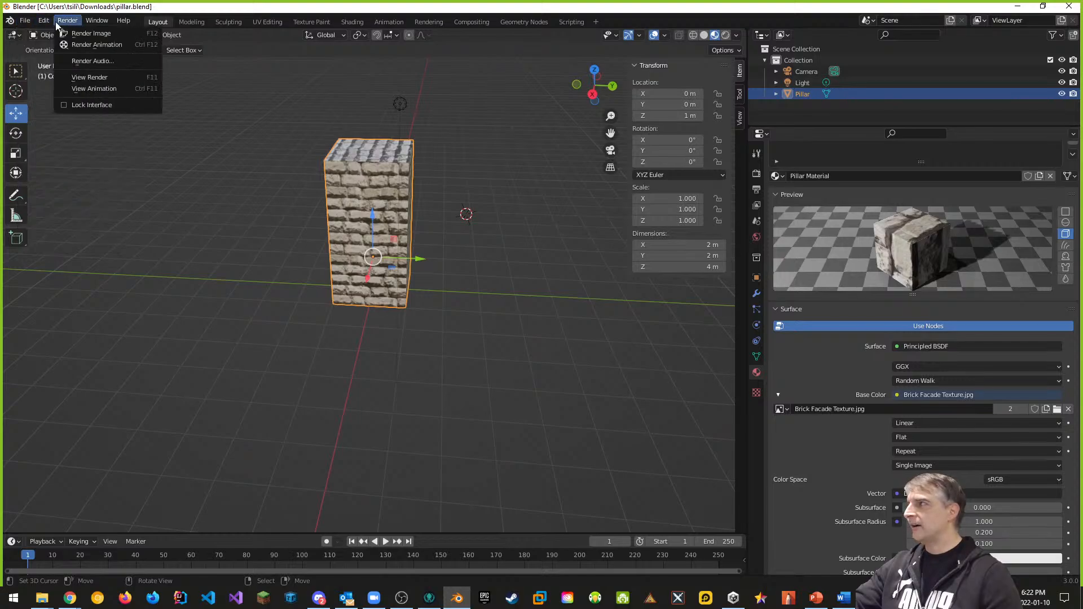
mouse_move(47, 21)
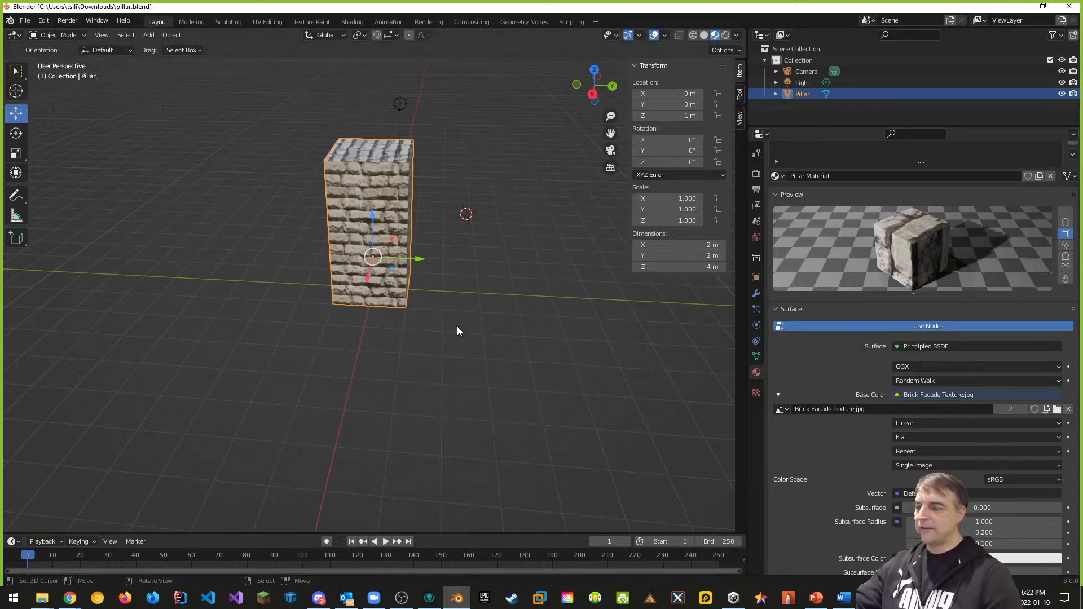
middle_drag(457, 331, 561, 317)
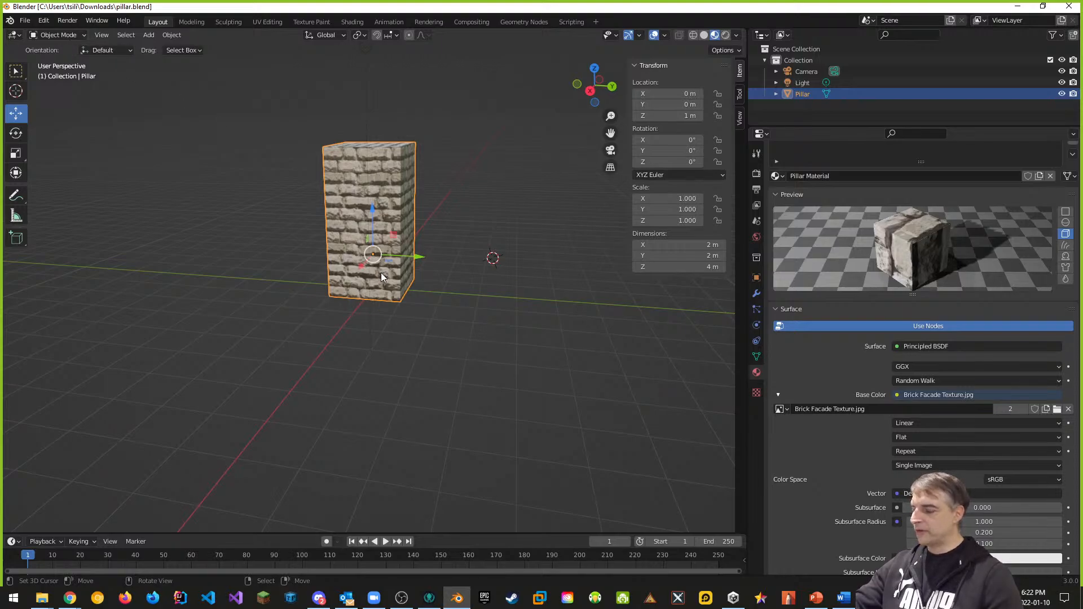
key(ctrl+a)
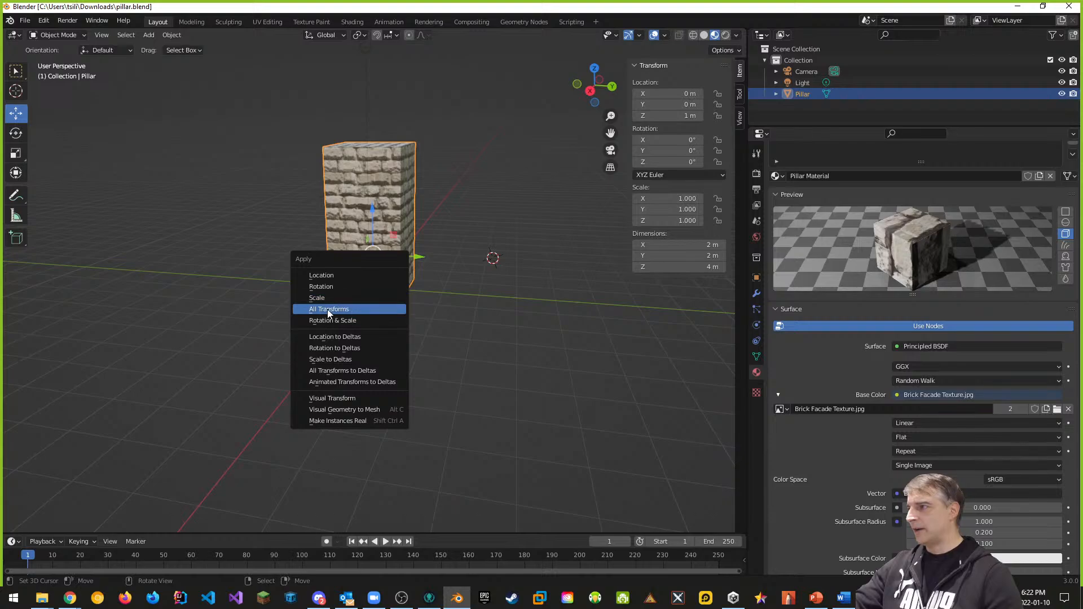
Step: Apply All Transforms, then Rotation & Scale, leaving the pillar at scale 1.000
click(350, 312)
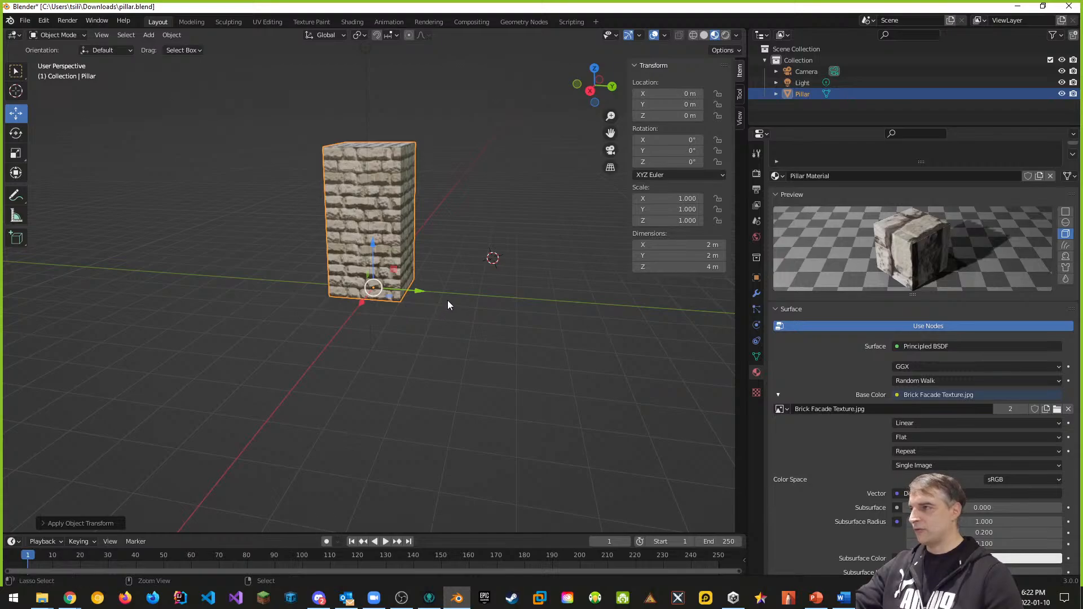
key(ctrl+a)
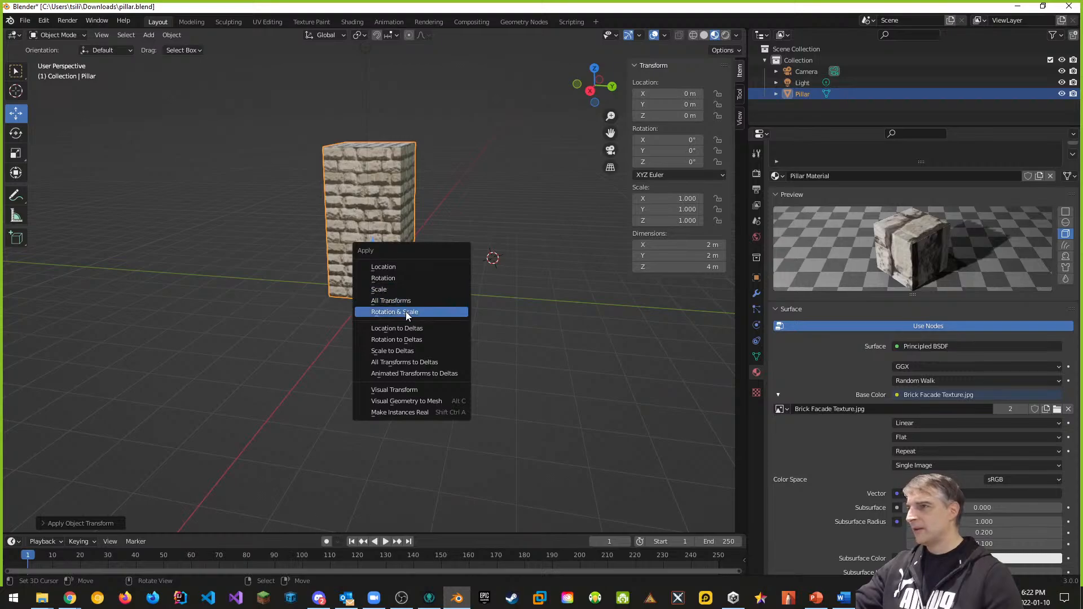
click(428, 312)
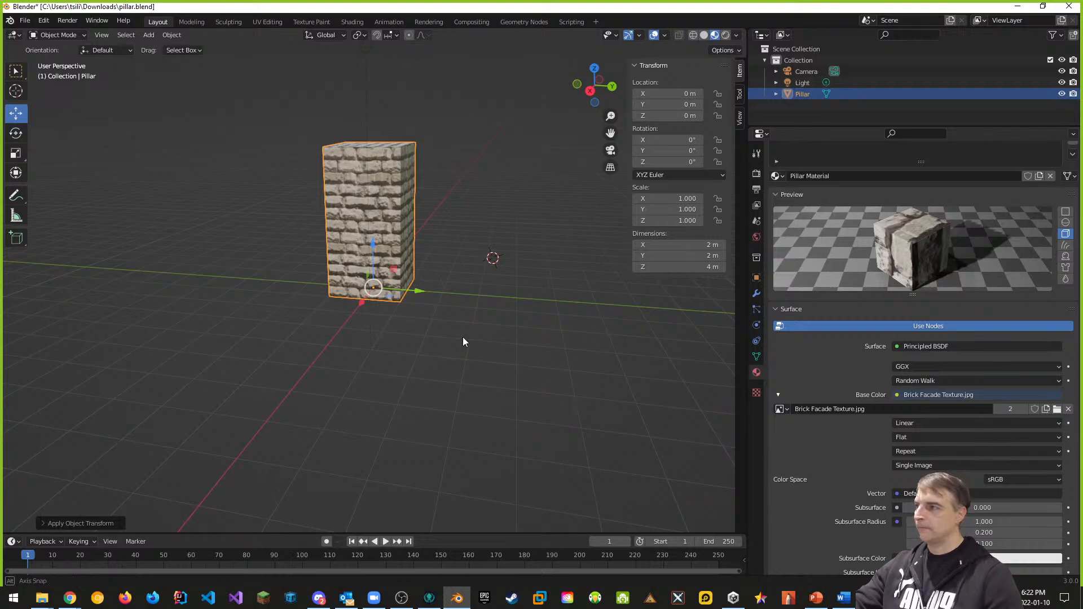
middle_drag(463, 337, 436, 178)
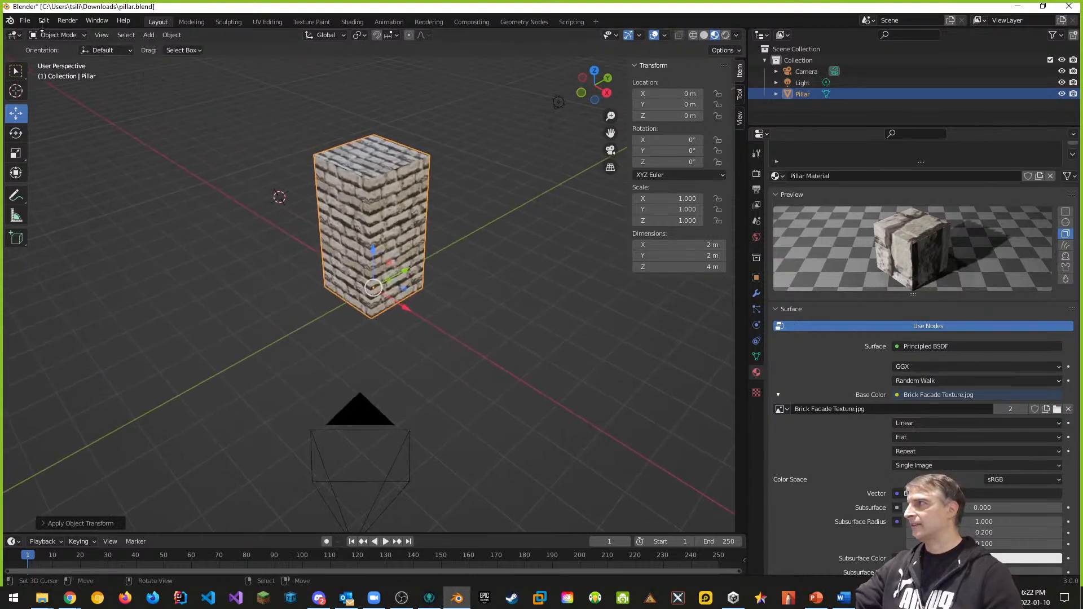
Step: Save pillar.blend, then export pillar.fbx limited to selected objects of Mesh type only
click(25, 20)
click(54, 87)
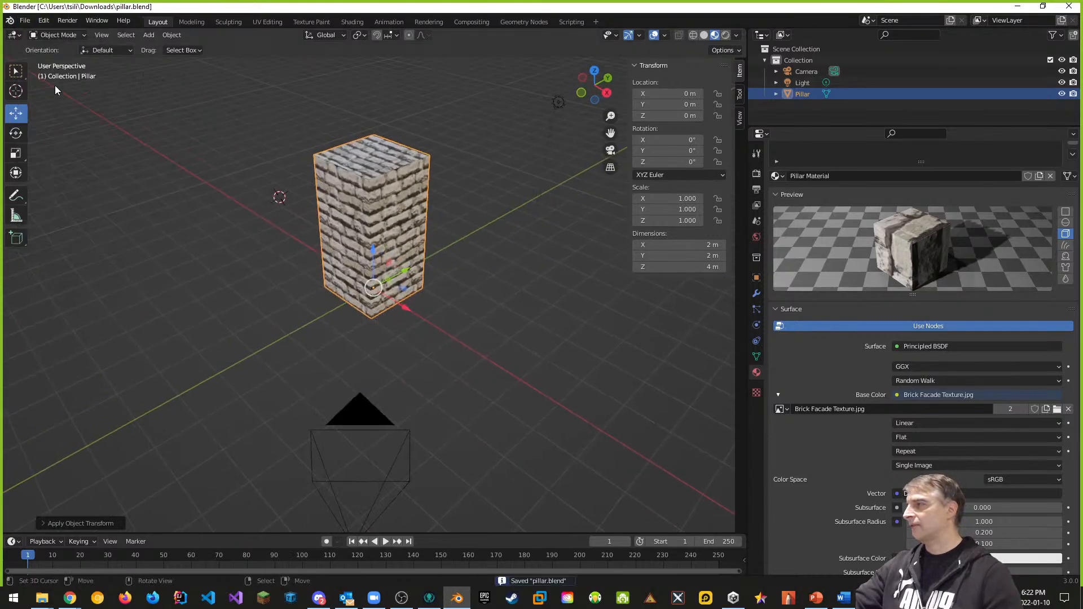
click(26, 23)
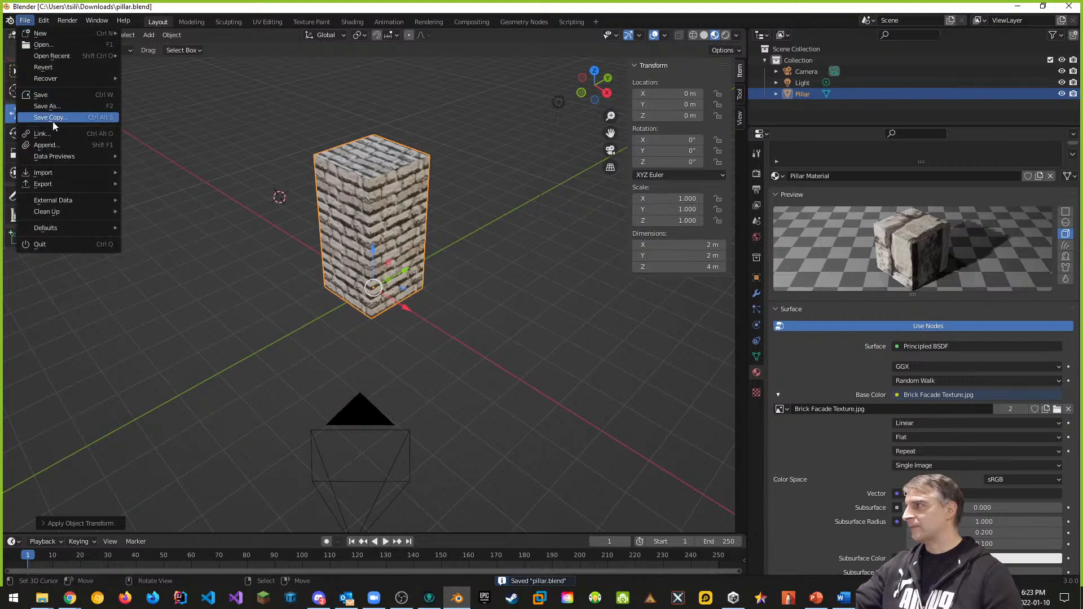
mouse_move(53, 184)
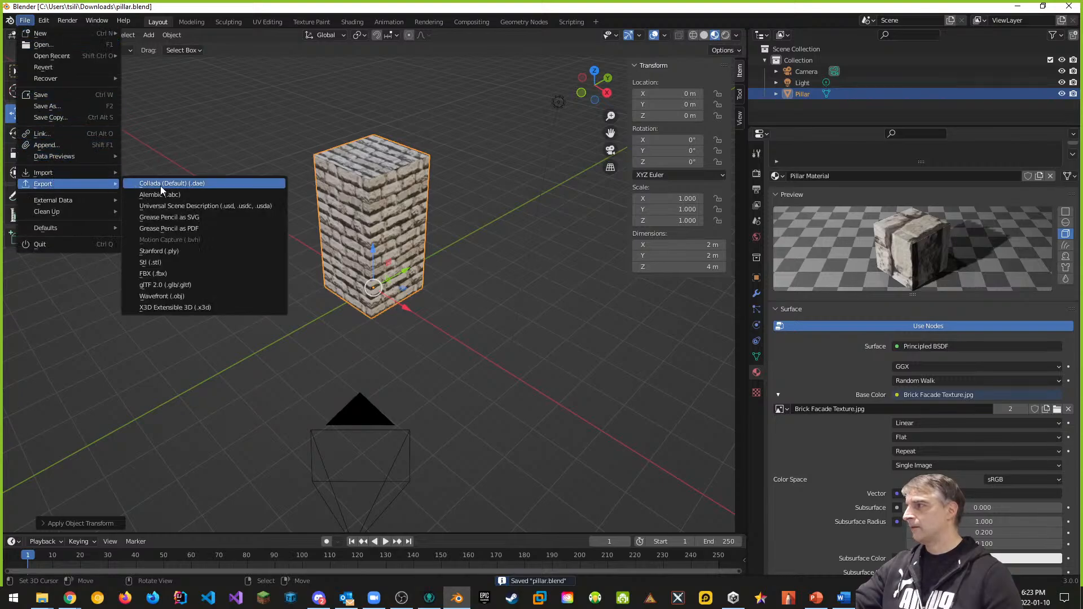
click(154, 273)
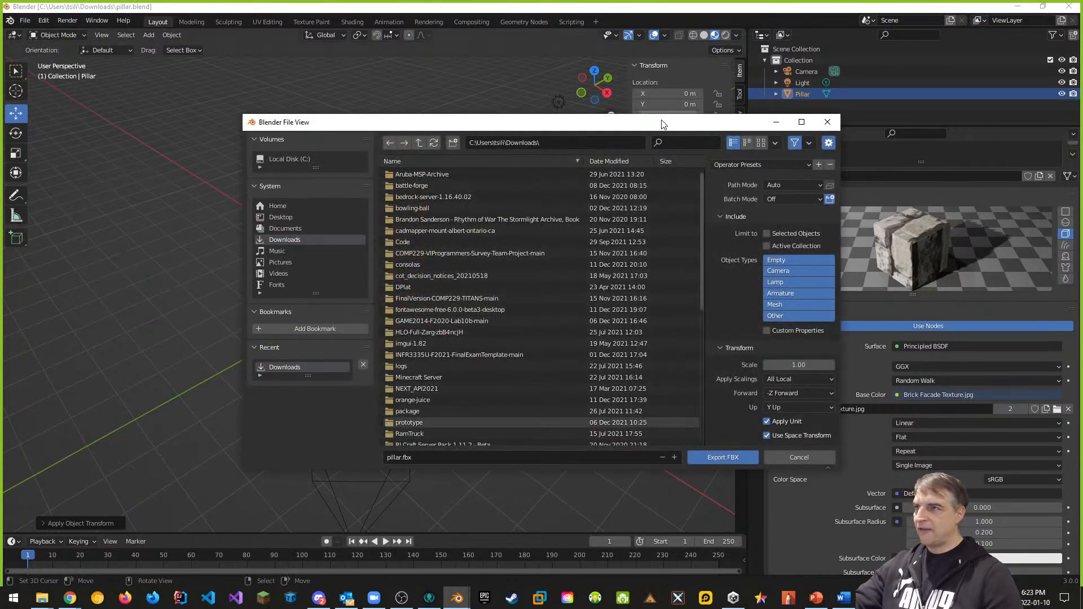
drag(663, 124, 487, 97)
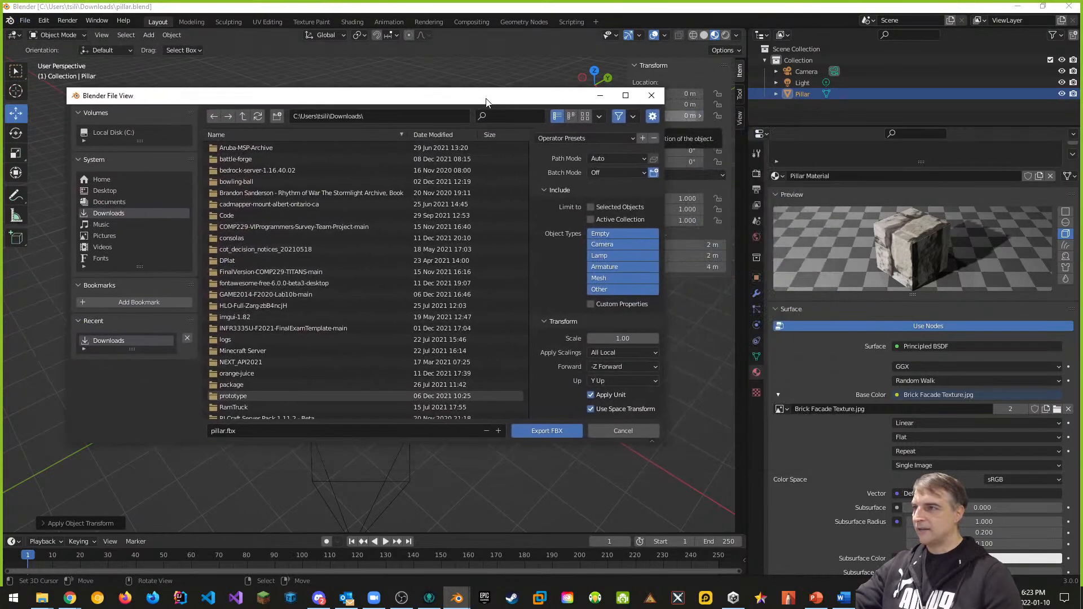
click(591, 207)
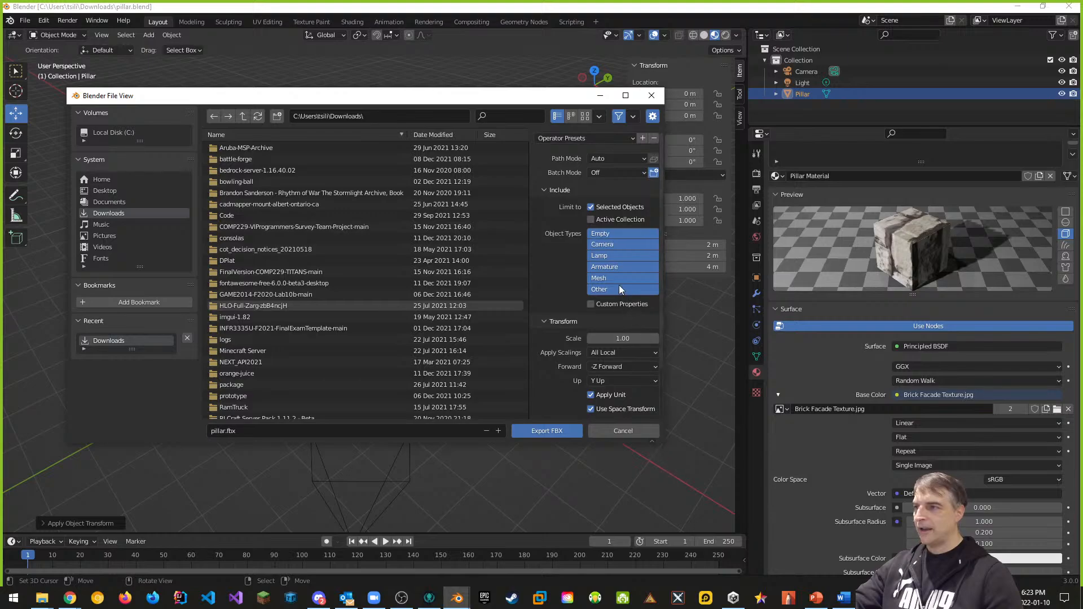
click(605, 257)
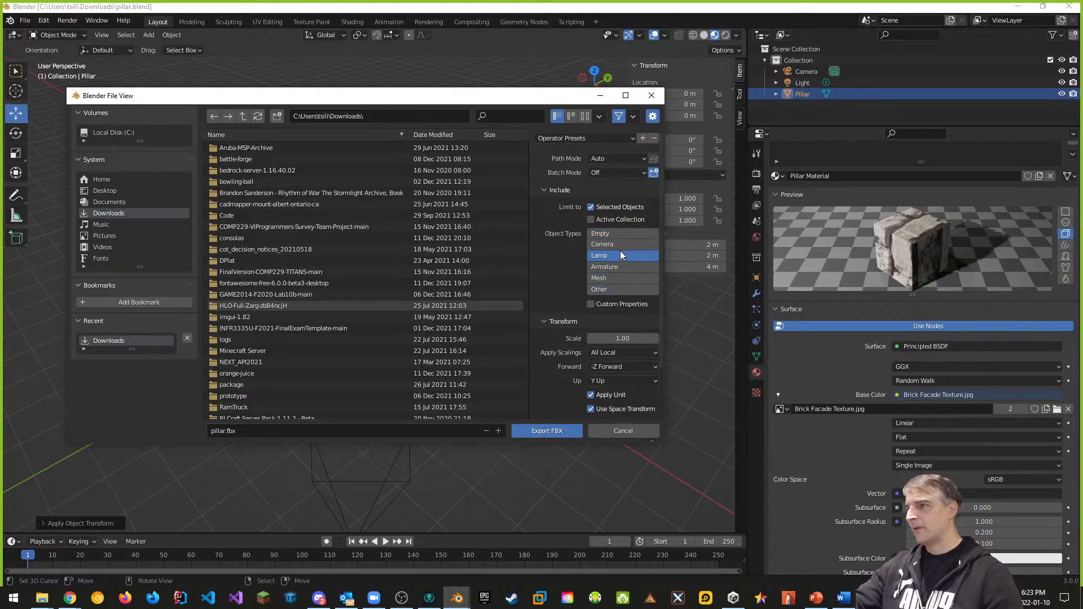
click(601, 278)
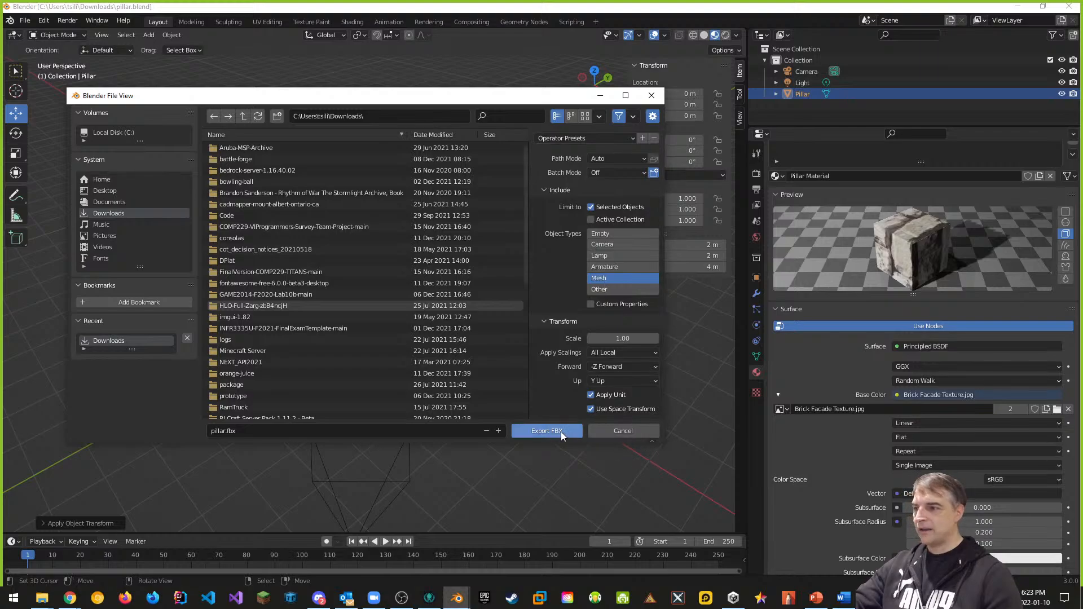
click(547, 431)
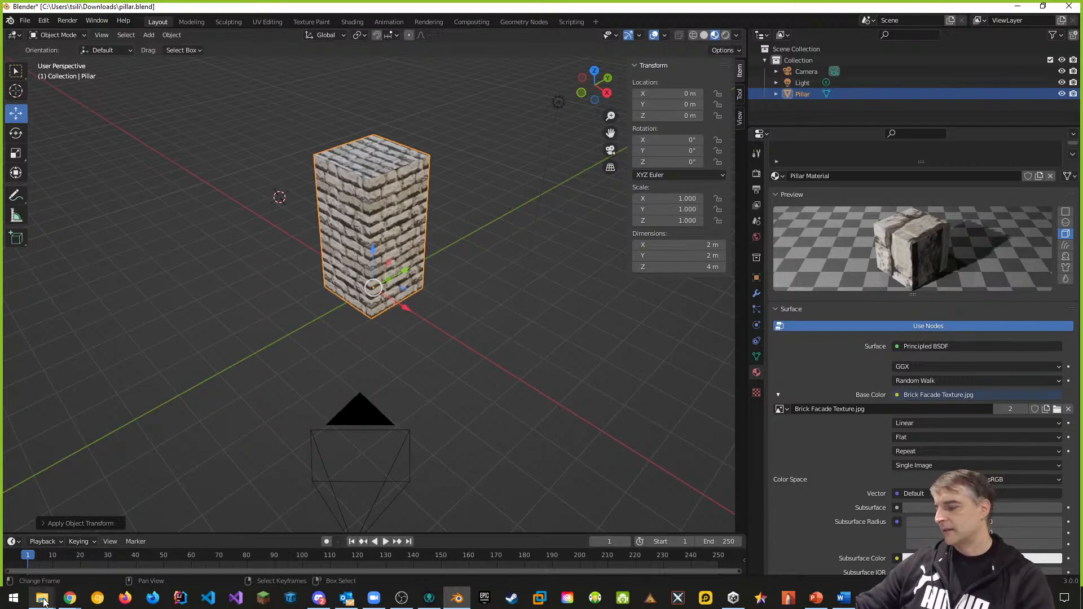
Step: Bring up File Explorer on the Downloads folder and move it to the right screen
click(75, 604)
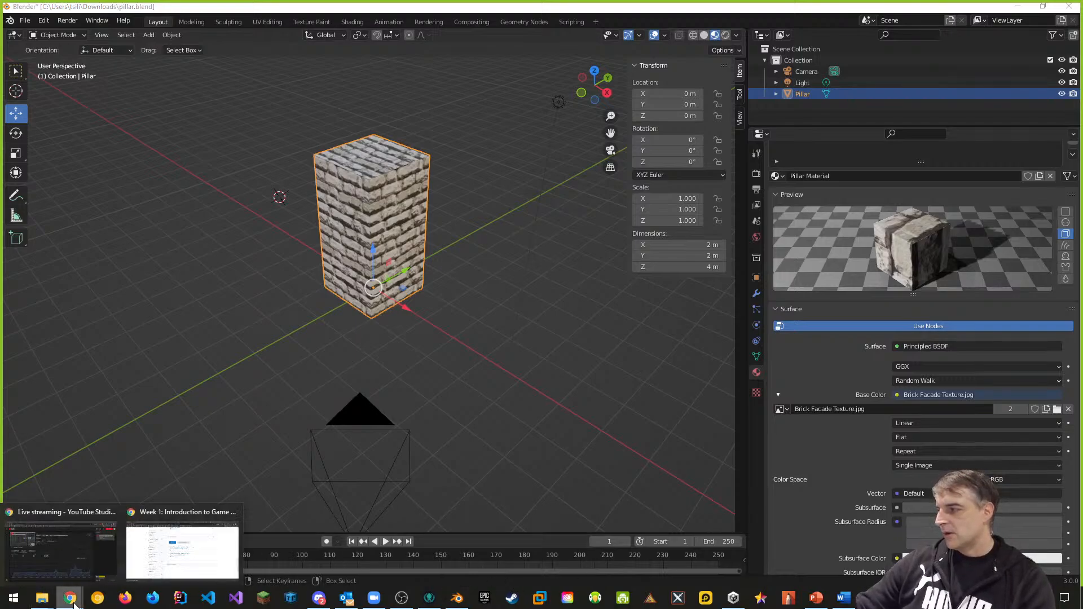
mouse_move(35, 605)
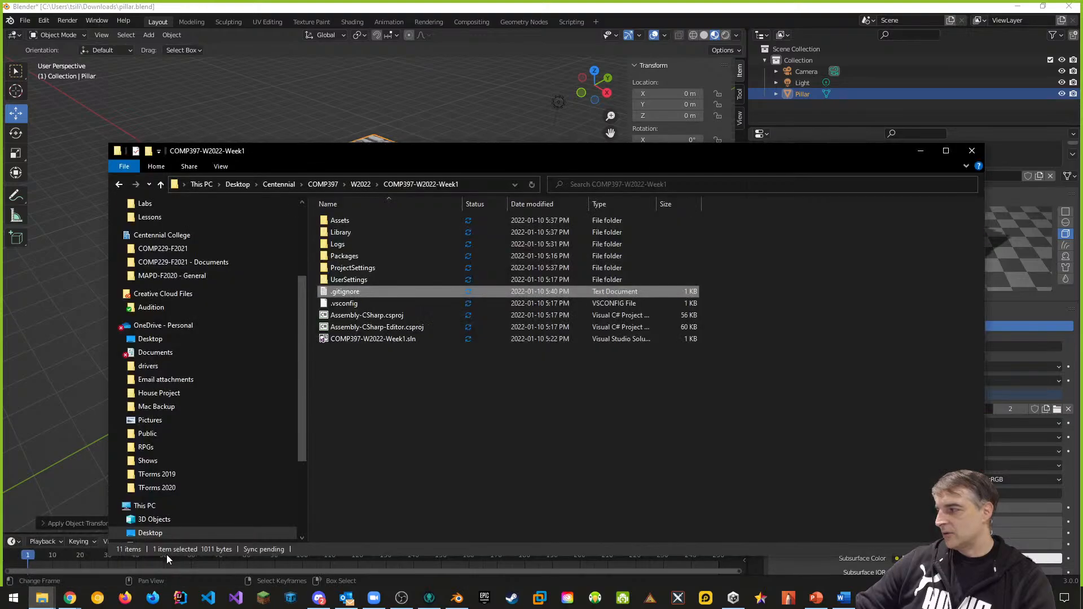
click(169, 560)
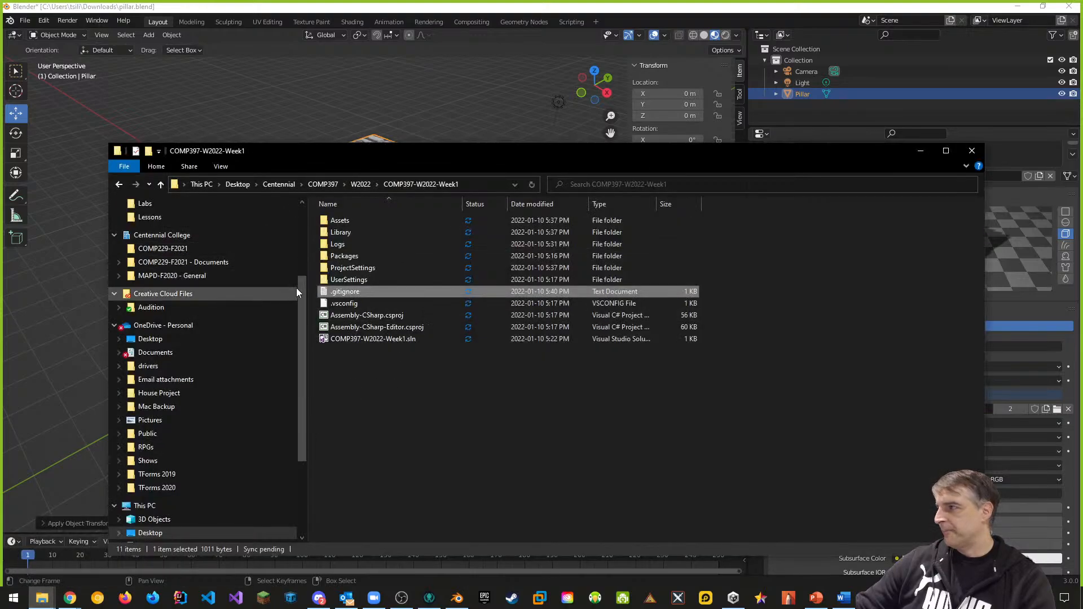
scroll(299, 283, up, 3)
click(167, 267)
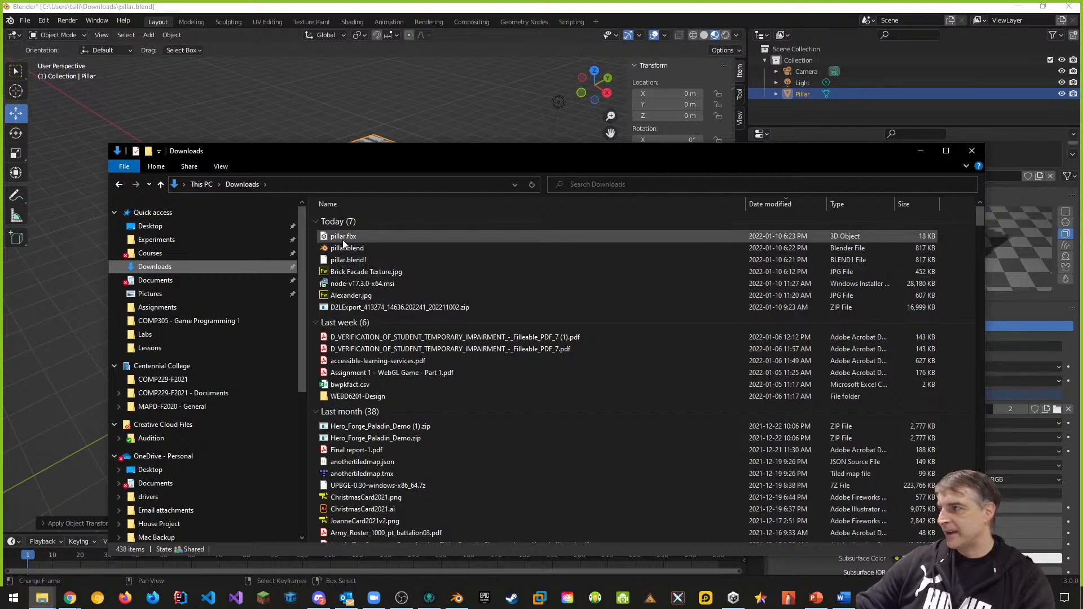
drag(312, 153, 1082, 163)
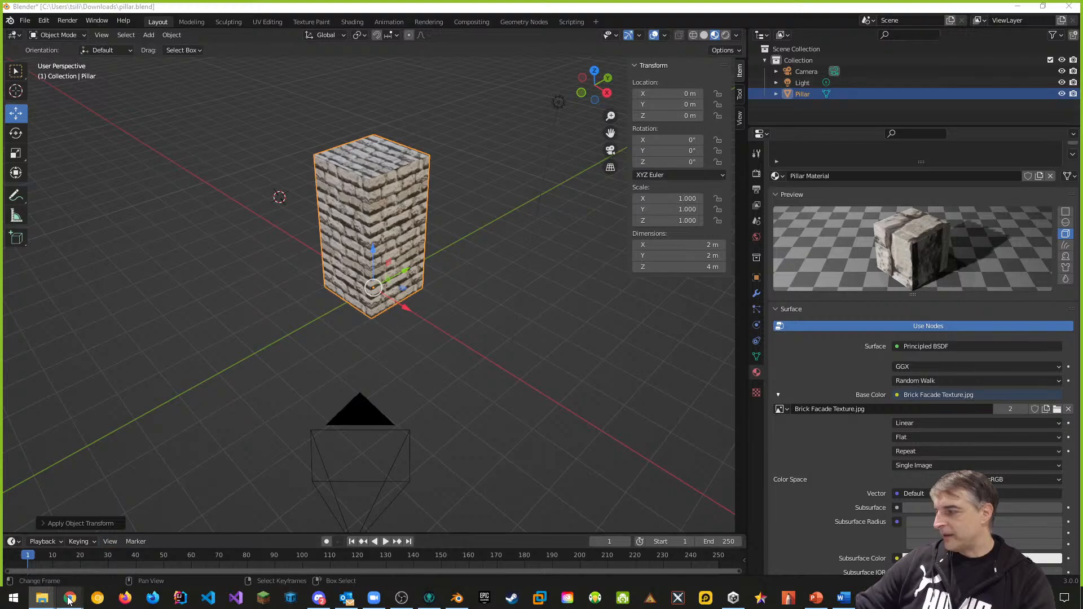
Step: Upload pillar.blend and pillar.fbx into Lab 1 and move Brick Facade Texture to the top
mouse_move(66, 602)
click(152, 571)
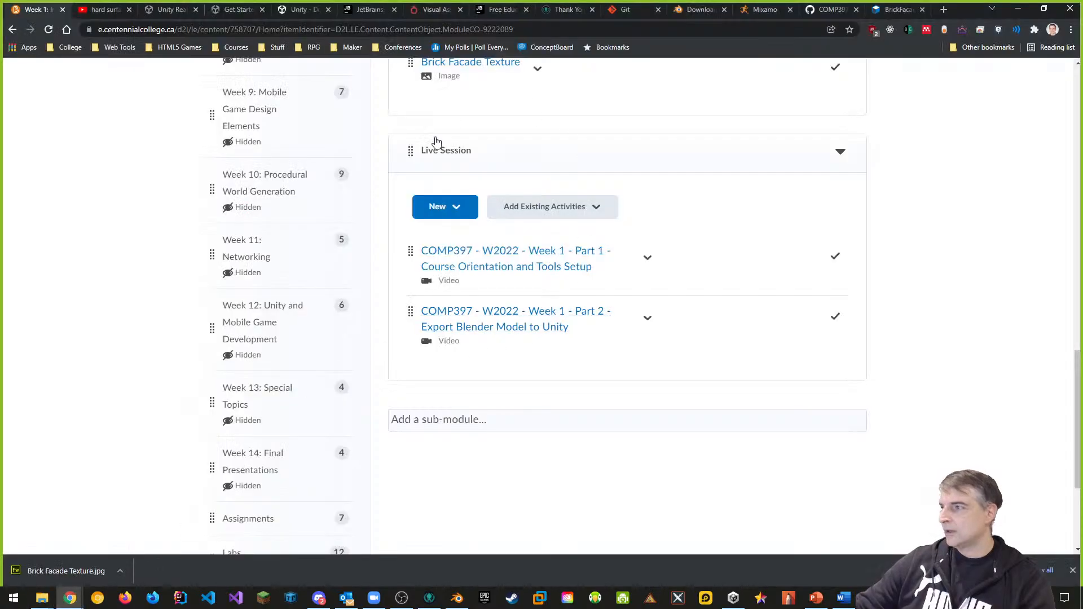
scroll(565, 282, up, 4)
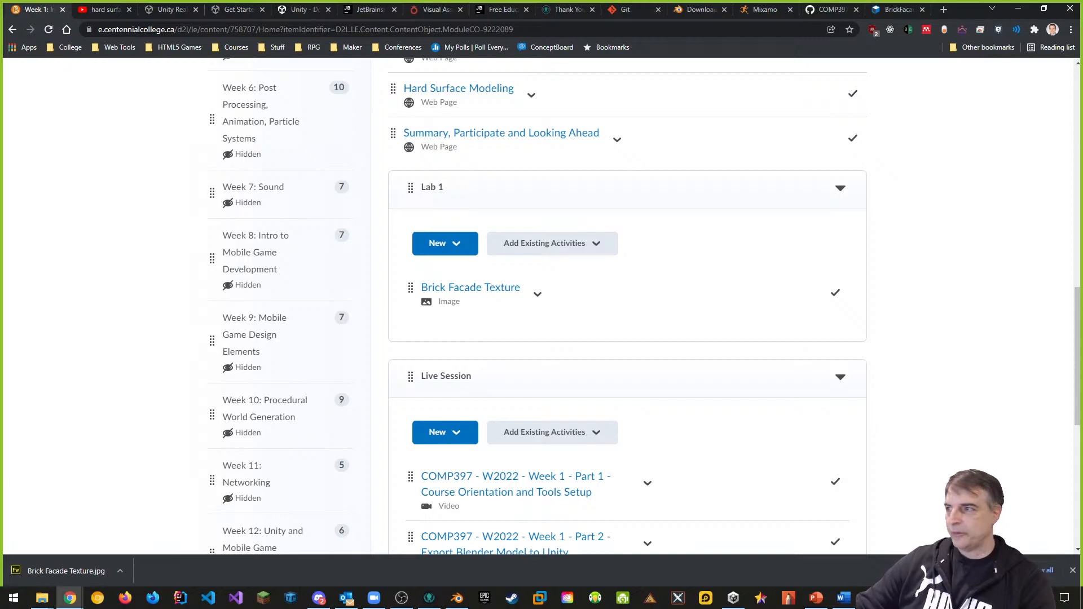
drag(1080, 361, 515, 289)
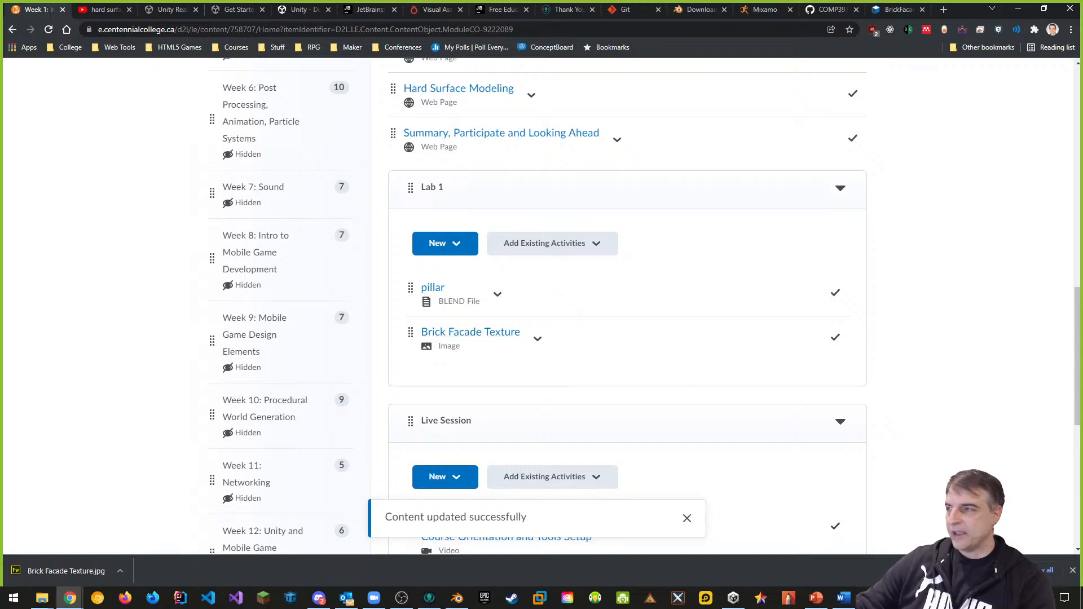
drag(1081, 243, 627, 314)
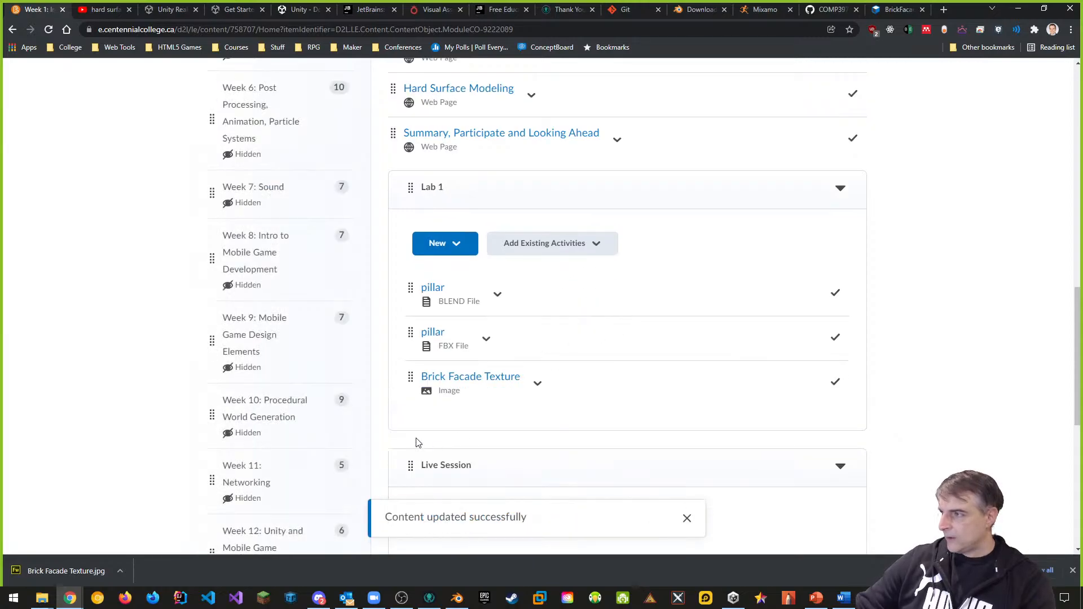
drag(408, 385, 410, 270)
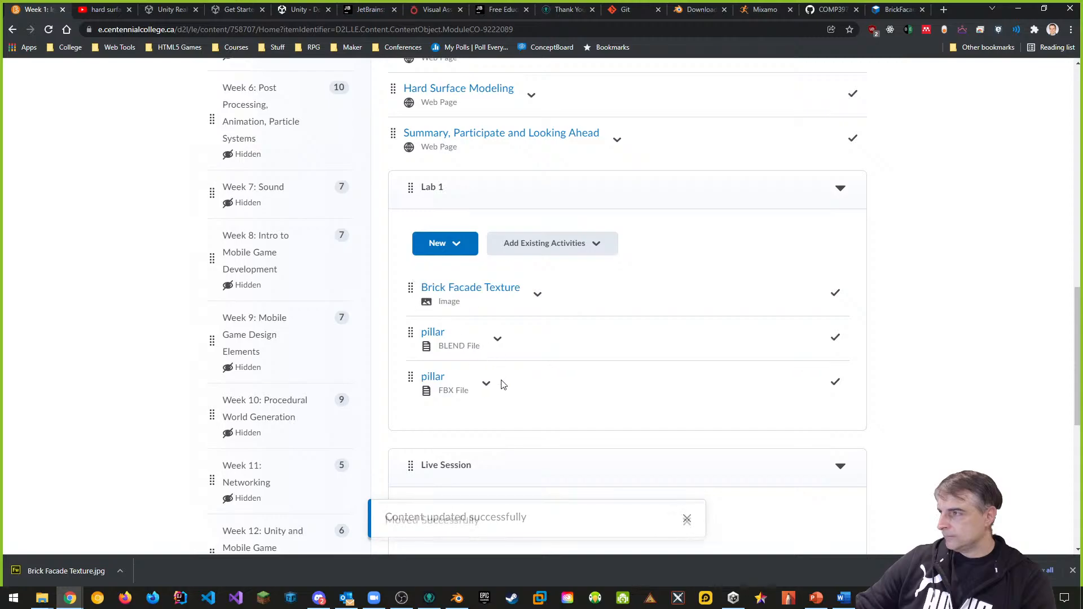
Step: Open the pillar BLEND item, return to course content, and open the Lab 1 module page
click(438, 334)
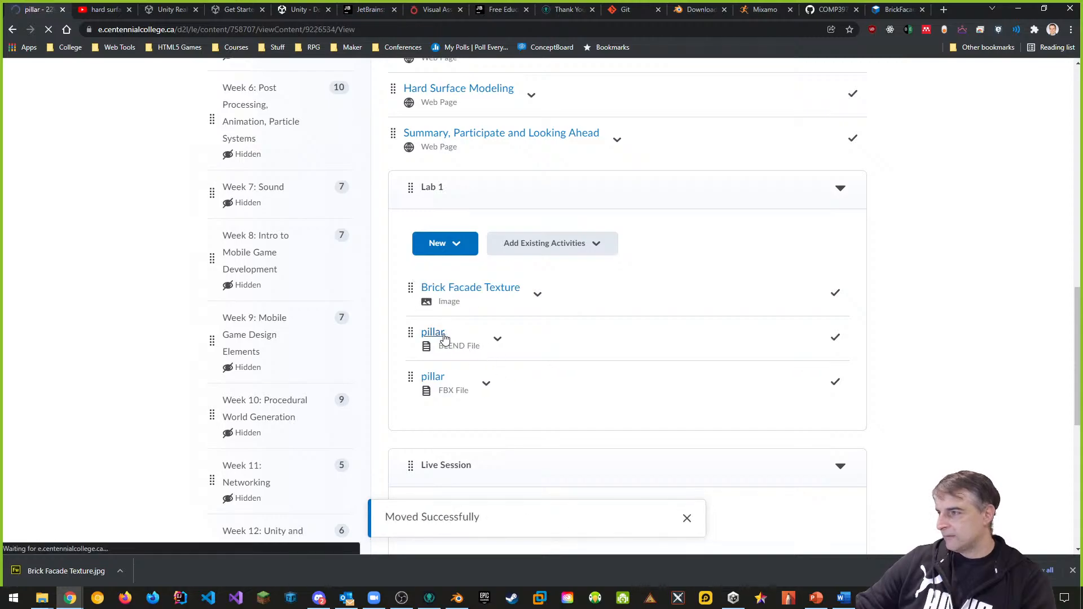
click(12, 29)
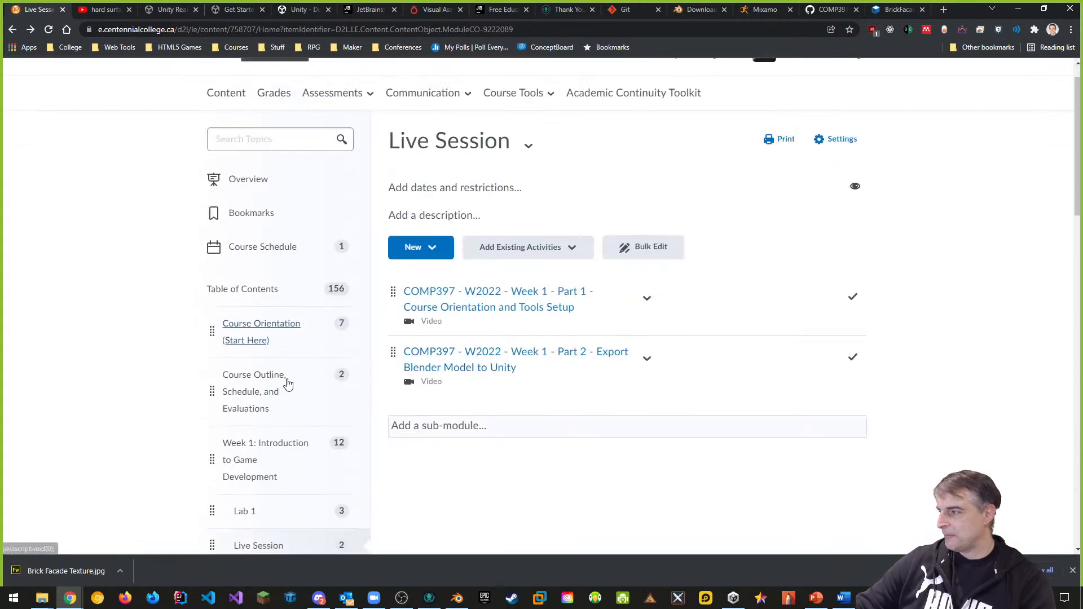
scroll(288, 384, down, 5)
click(253, 209)
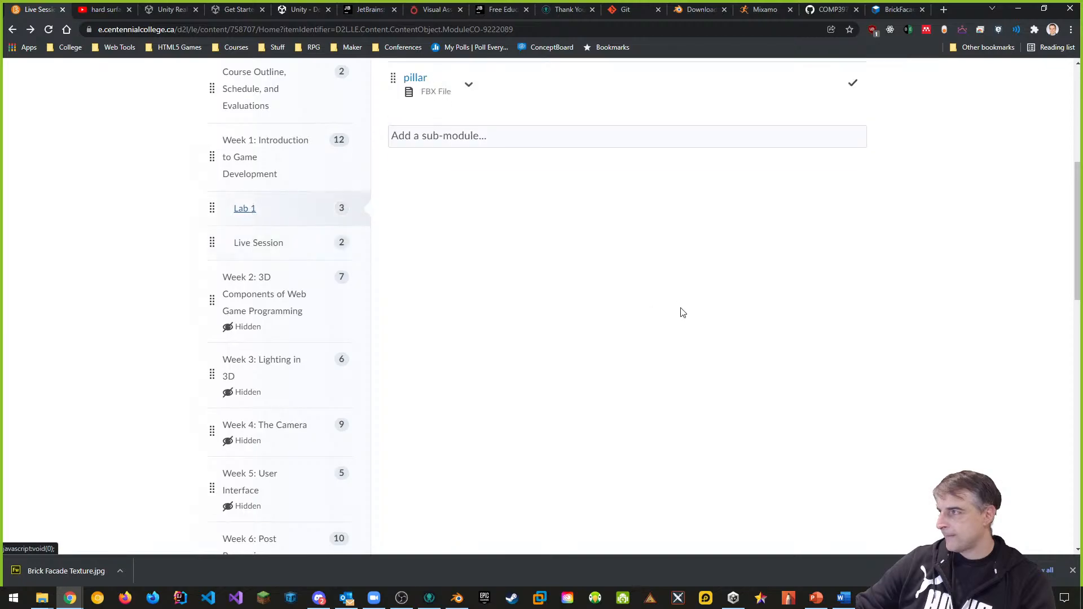
scroll(636, 275, up, 6)
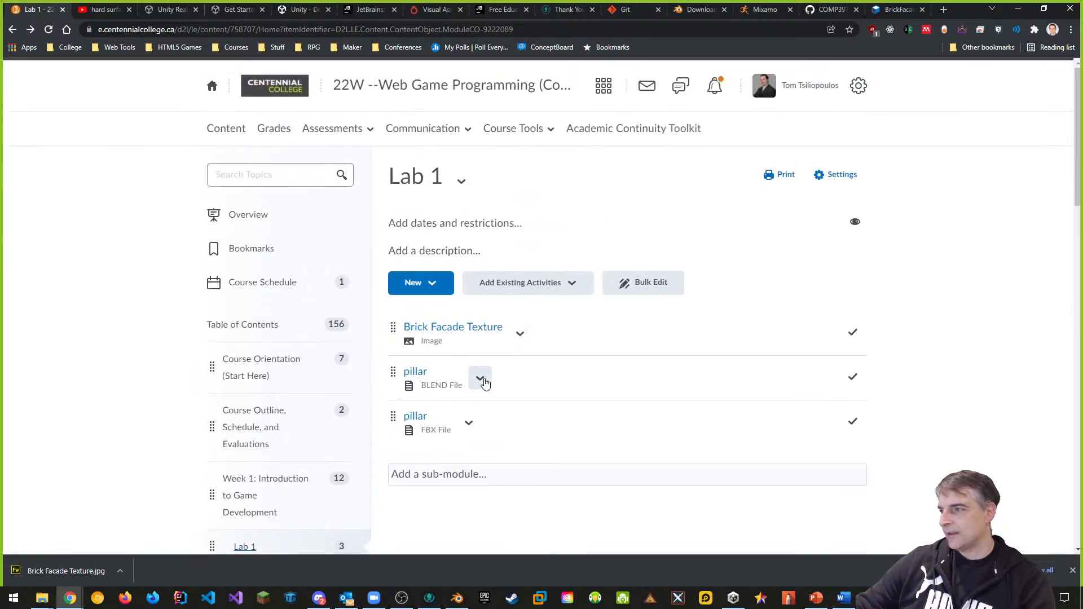
Step: Retitle the first pillar item in Lab 1 to pillar.blend
click(480, 378)
click(547, 132)
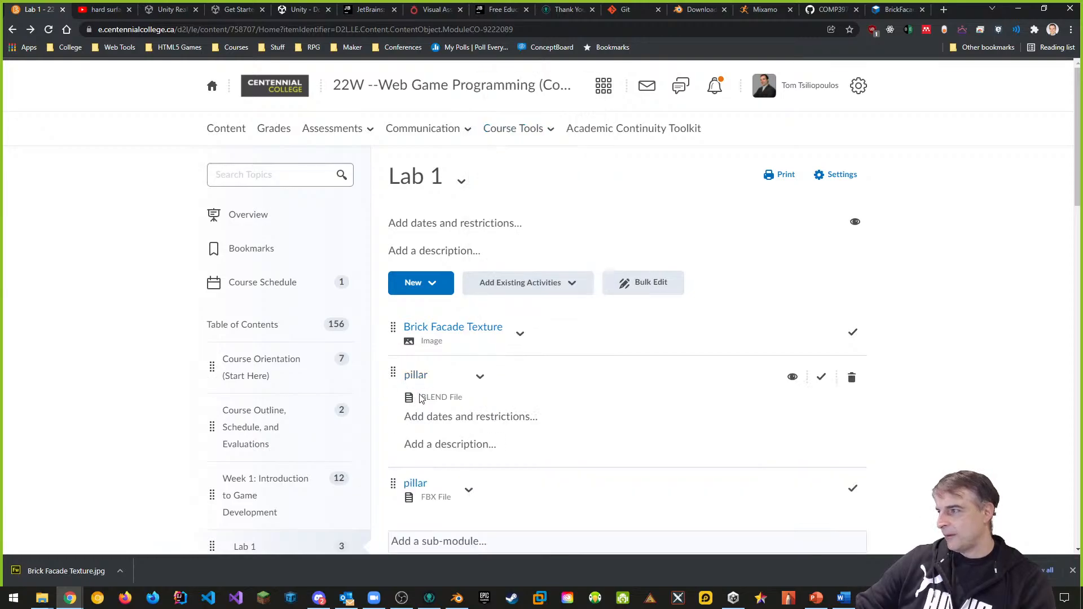
click(420, 374)
click(442, 377)
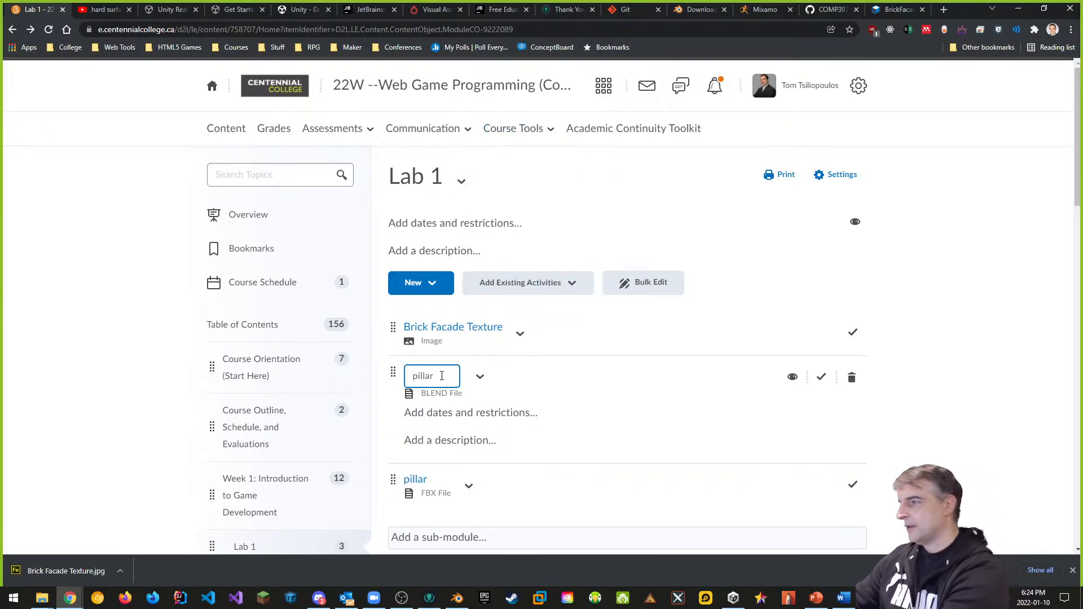
key(Return)
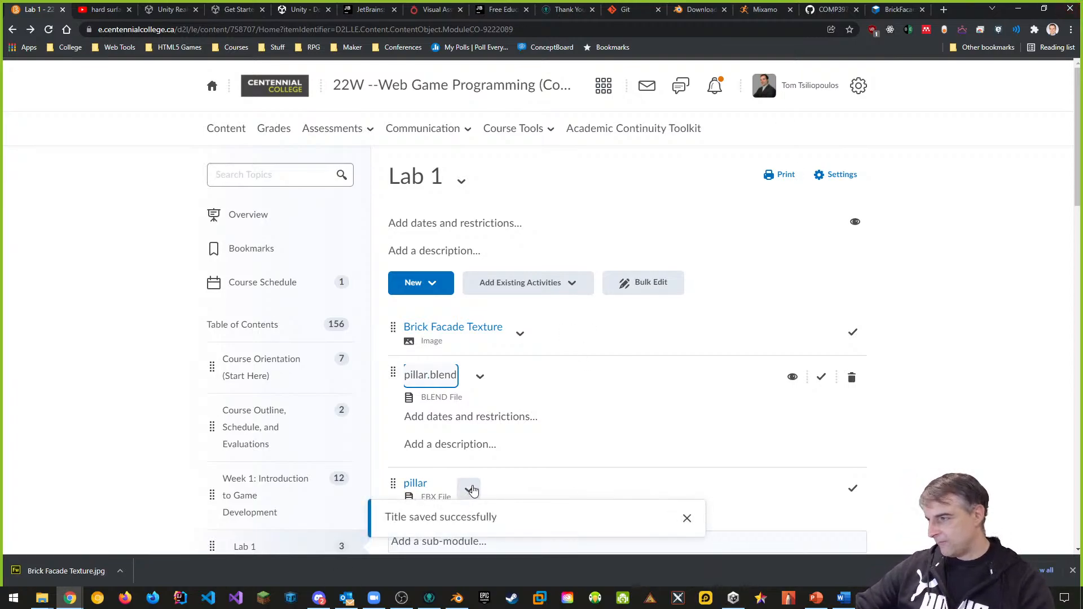
Step: Retitle the second pillar item to pillar.fbx and return Lab 1 to compact view
click(469, 490)
click(492, 221)
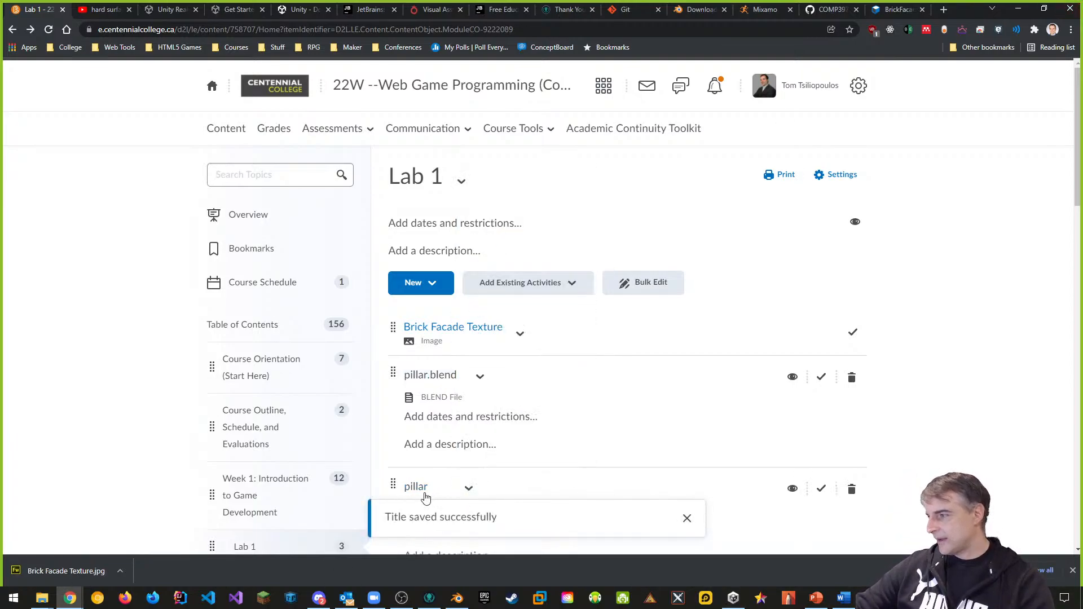
click(423, 487)
click(438, 486)
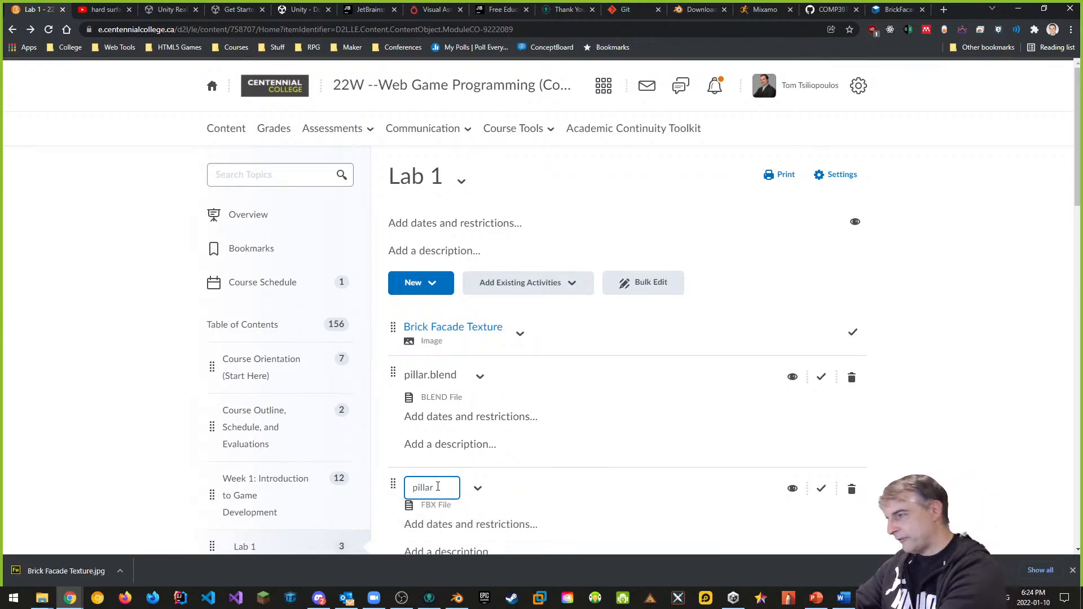
text(.fbx)
key(Return)
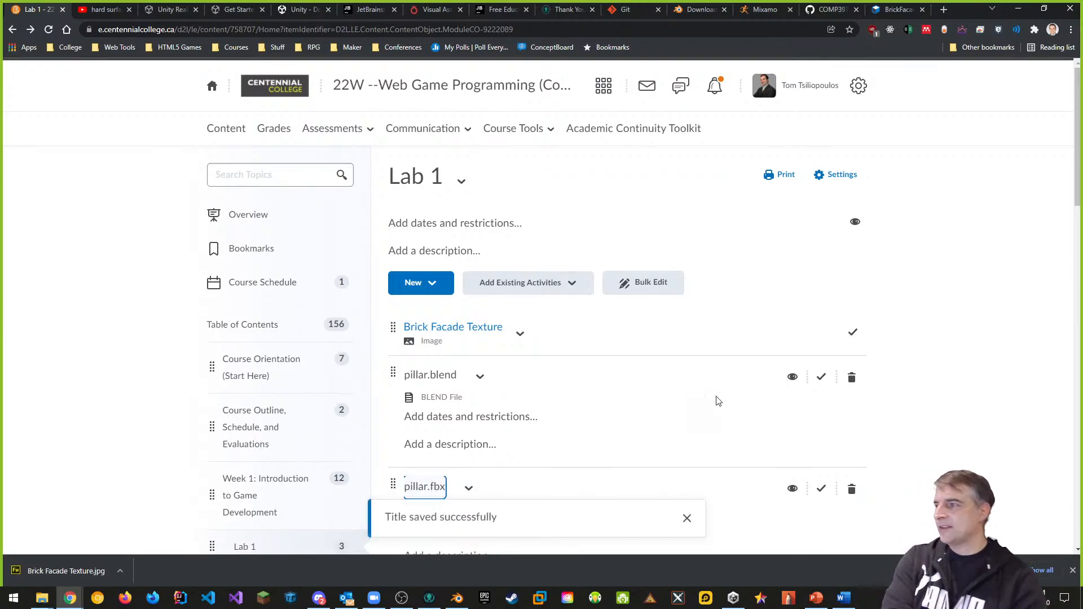
click(982, 351)
scroll(976, 344, down, 3)
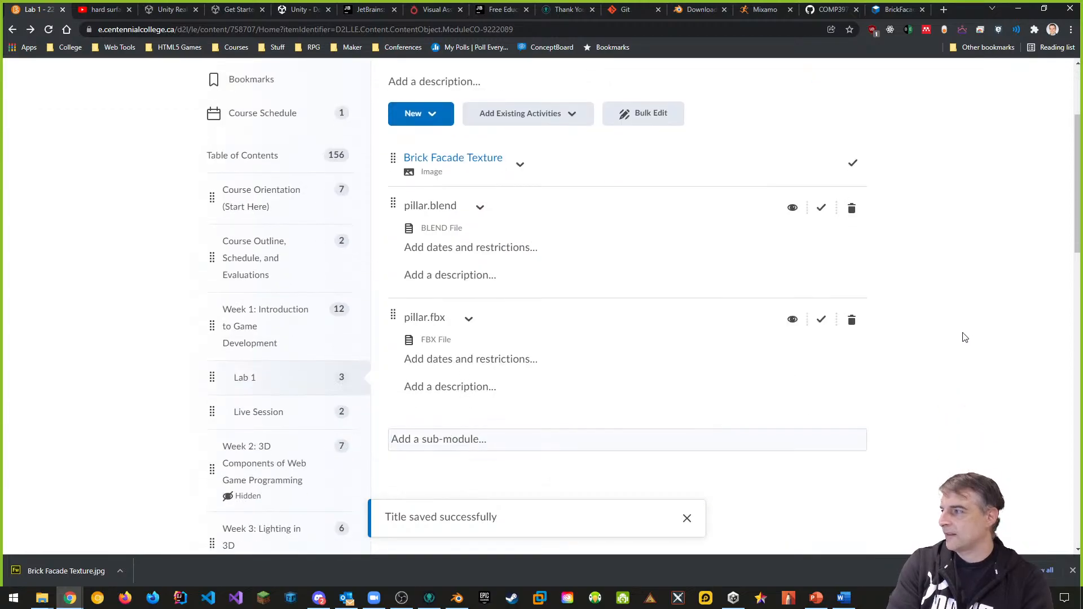
click(242, 377)
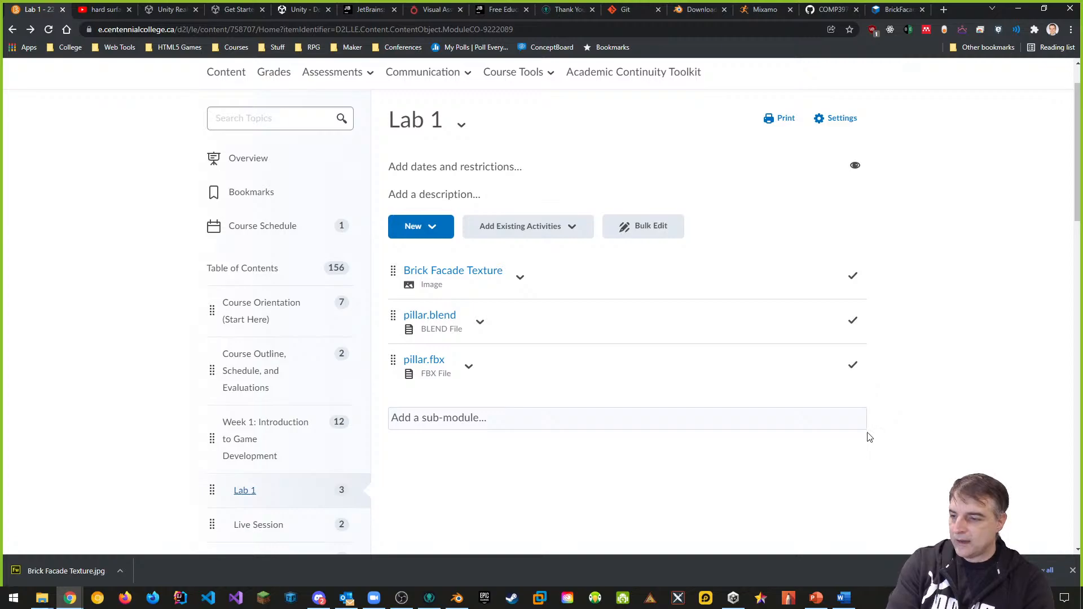
Step: Launch the COMP397-W2022-Week1 project from Unity Hub's Projects list
click(734, 598)
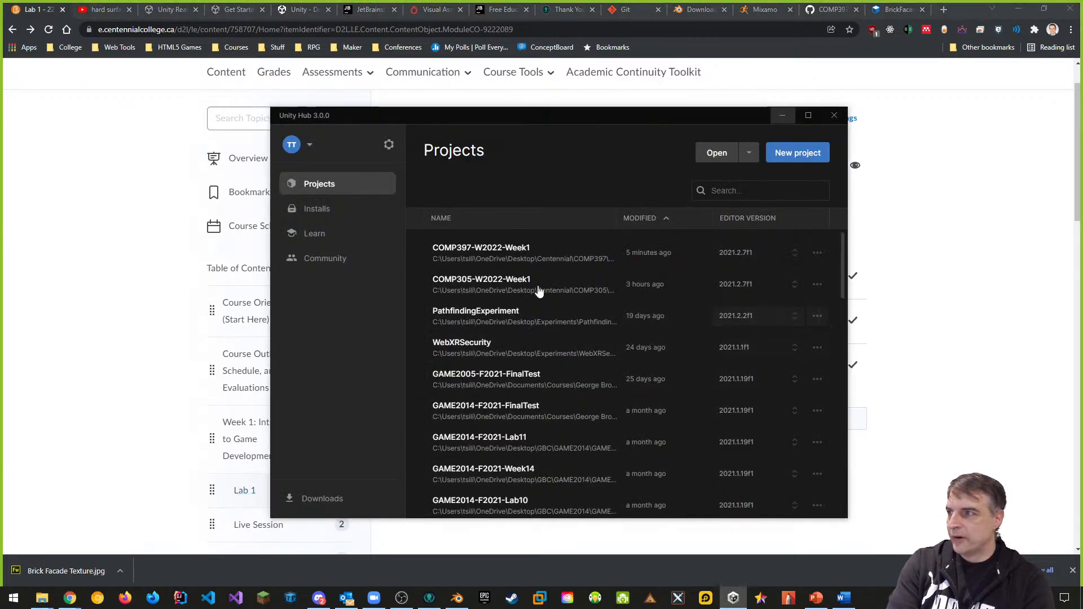
click(518, 255)
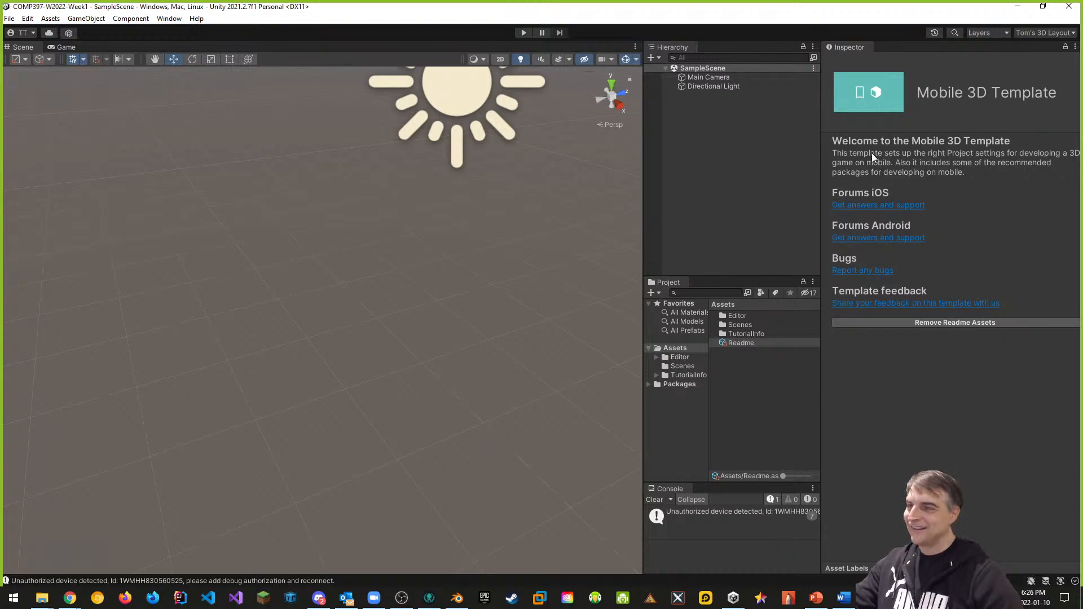
Step: Rename the SampleScene asset to Main and reload it
click(711, 78)
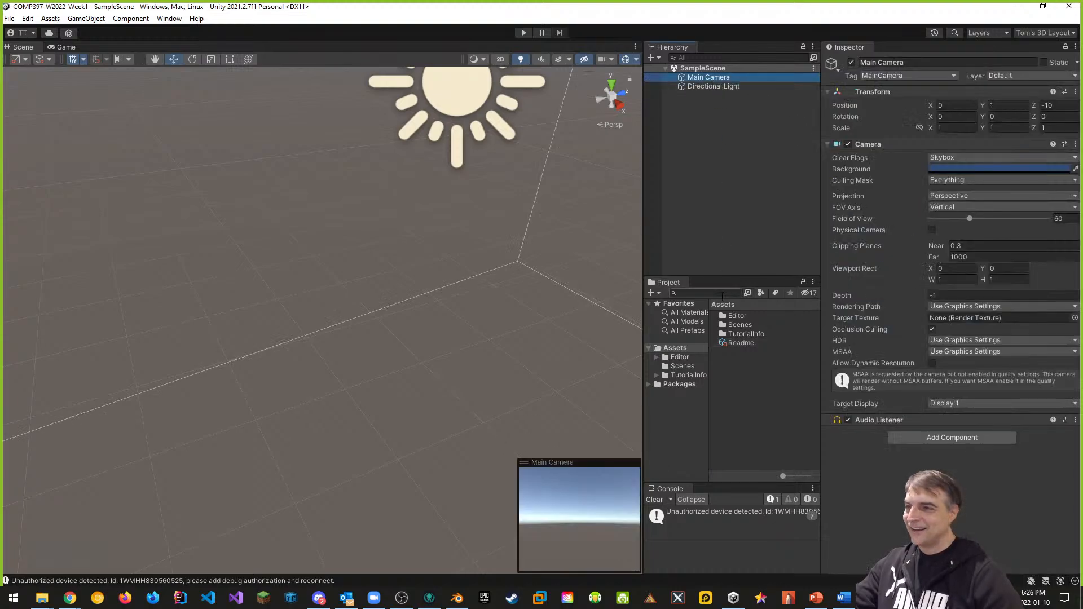
double_click(740, 325)
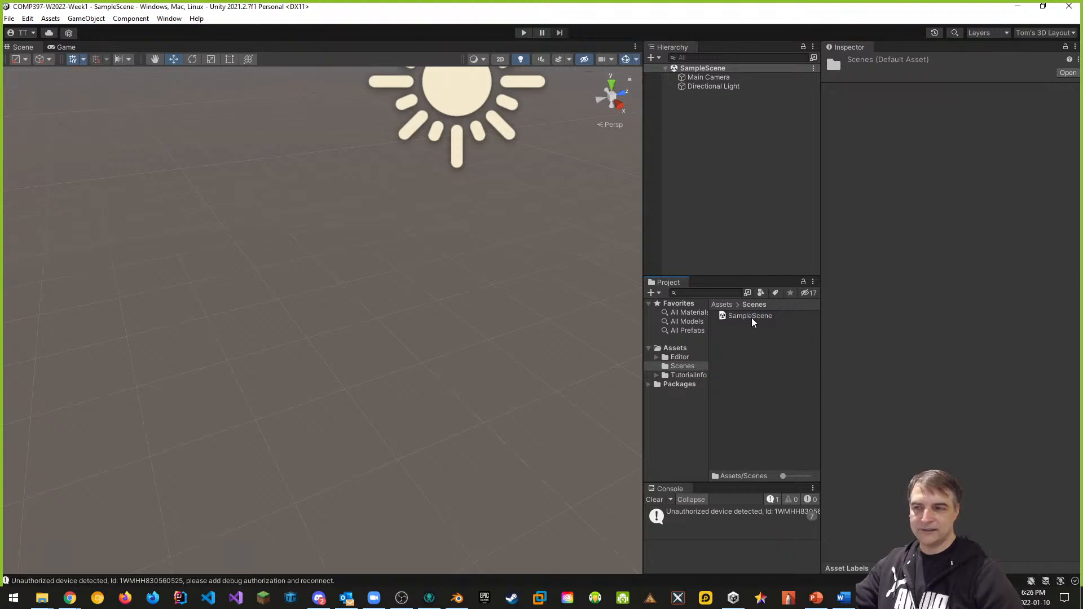
click(675, 349)
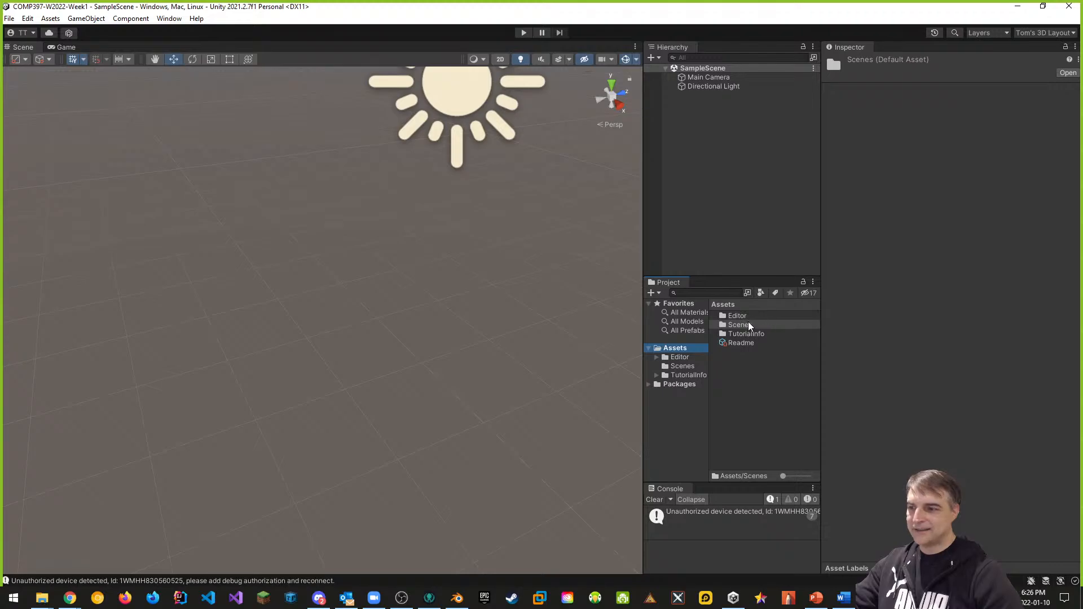
click(695, 367)
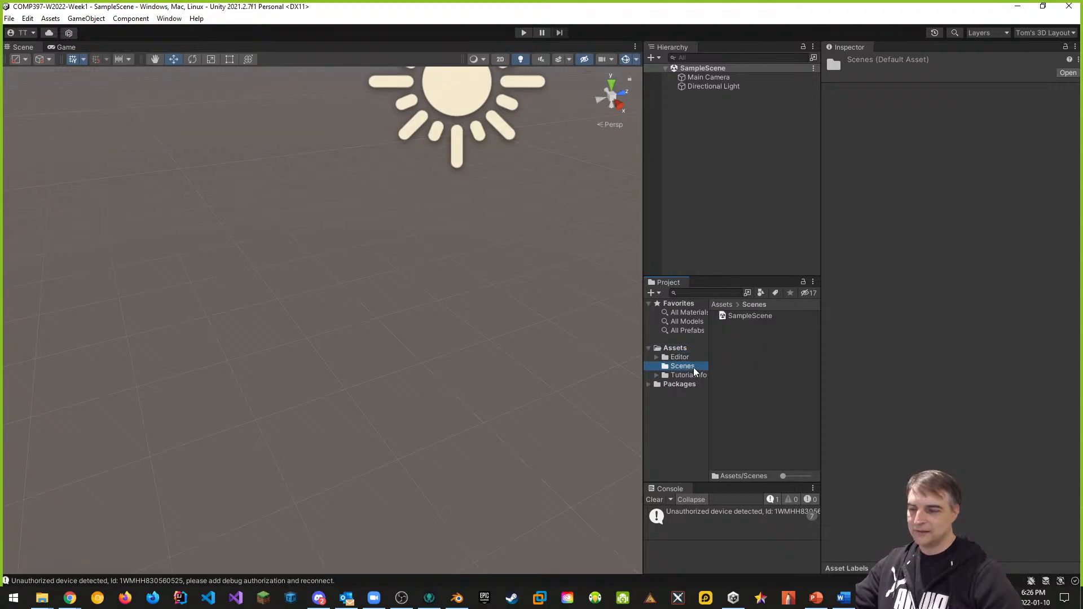
click(755, 317)
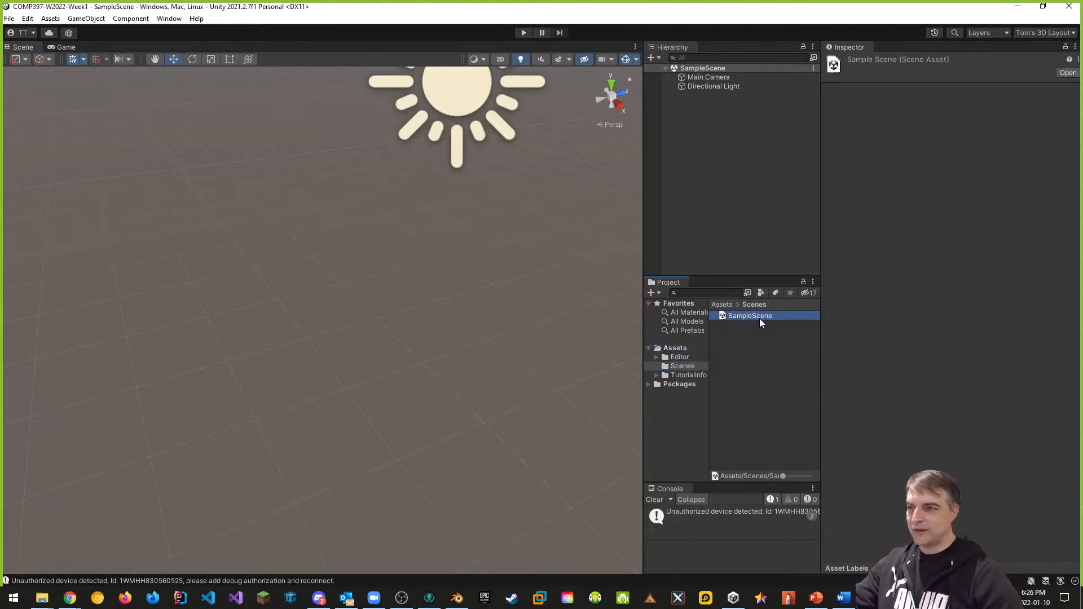
click(759, 319)
text(Mi)
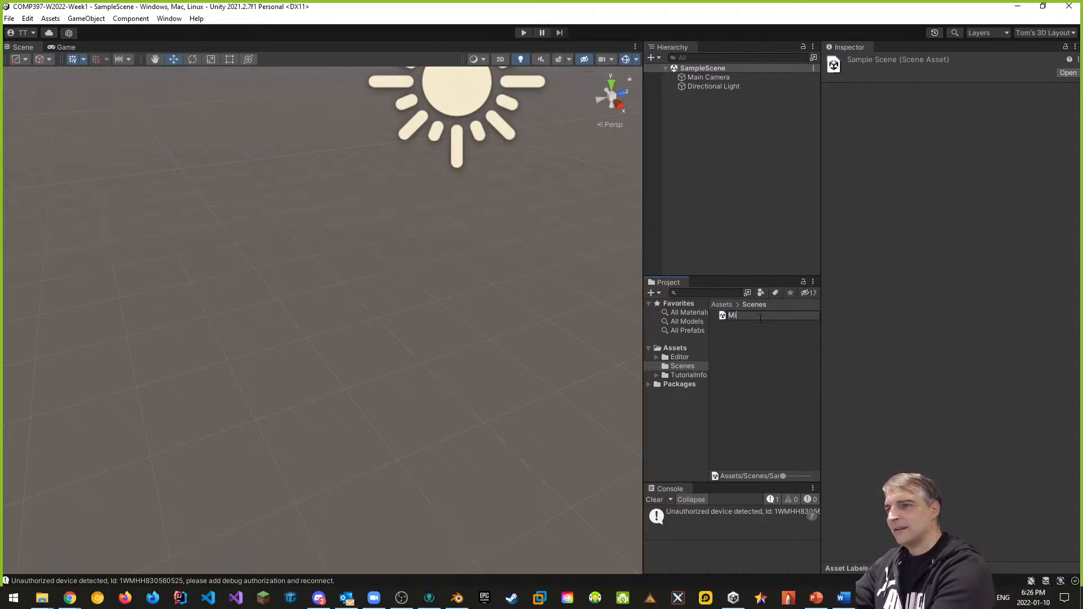
text(in)
key(Return)
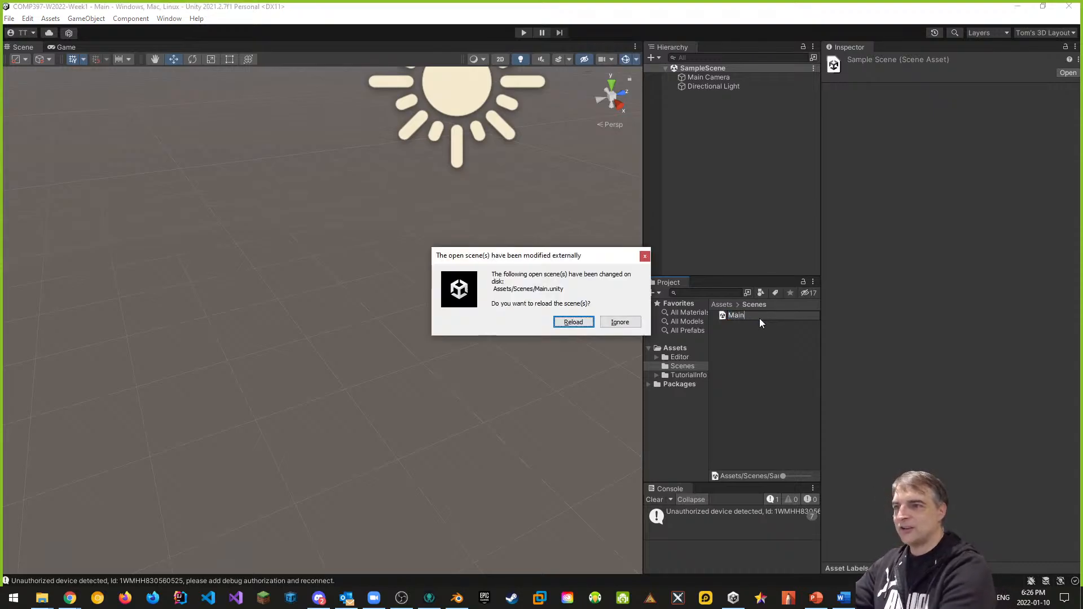
click(570, 322)
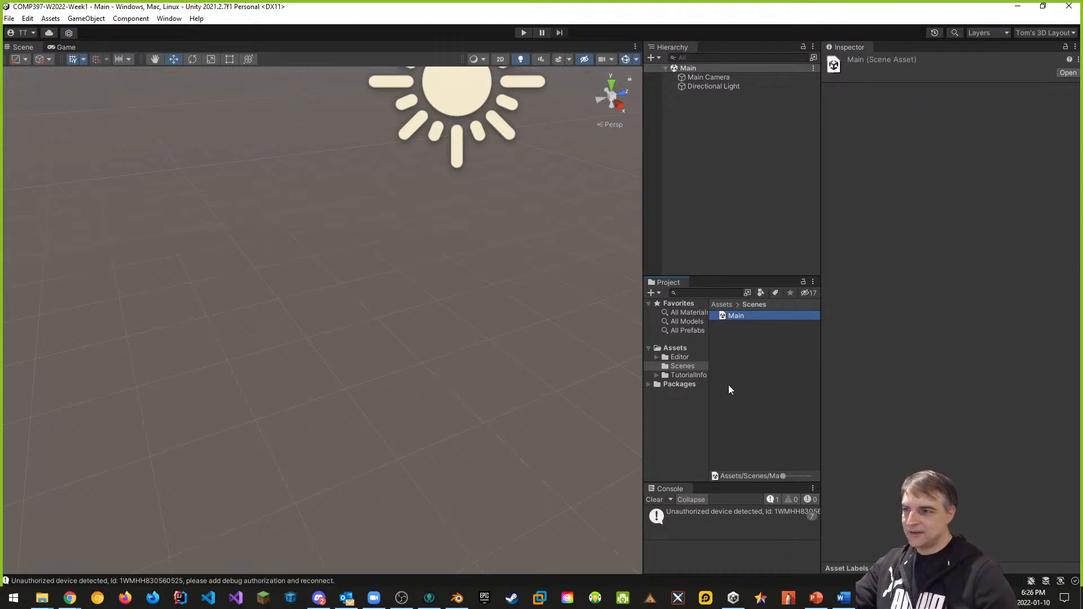
Step: Rename the Scenes folder to [Scenes]
click(680, 358)
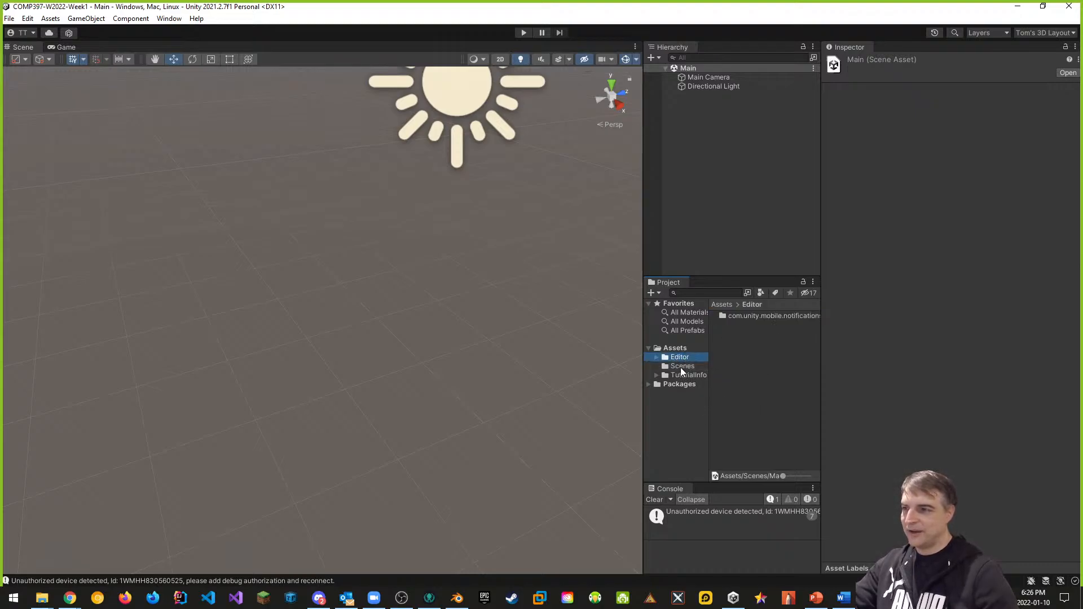
click(682, 367)
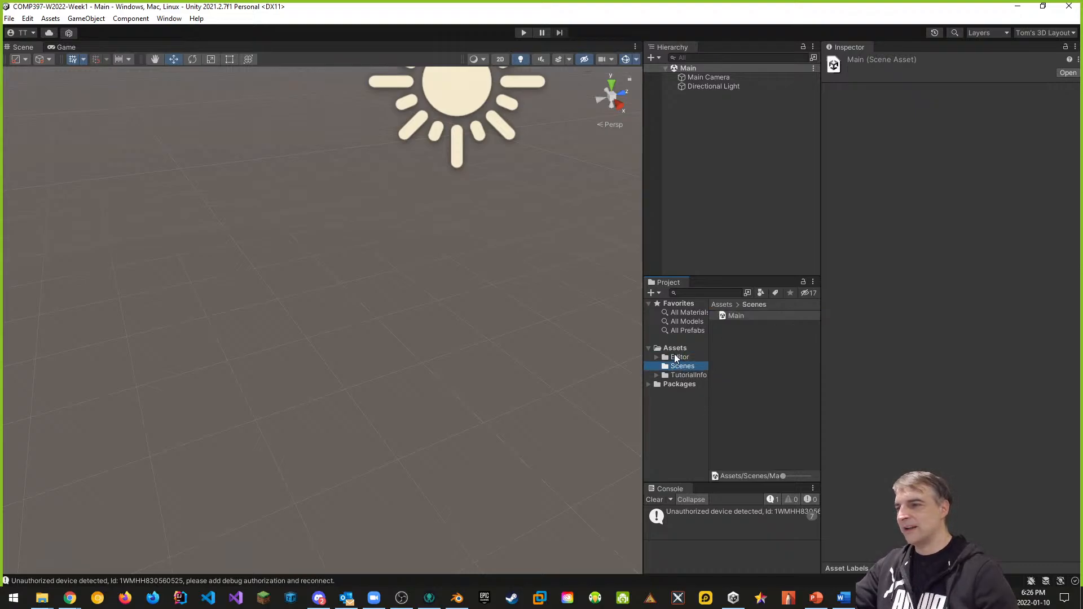
click(680, 366)
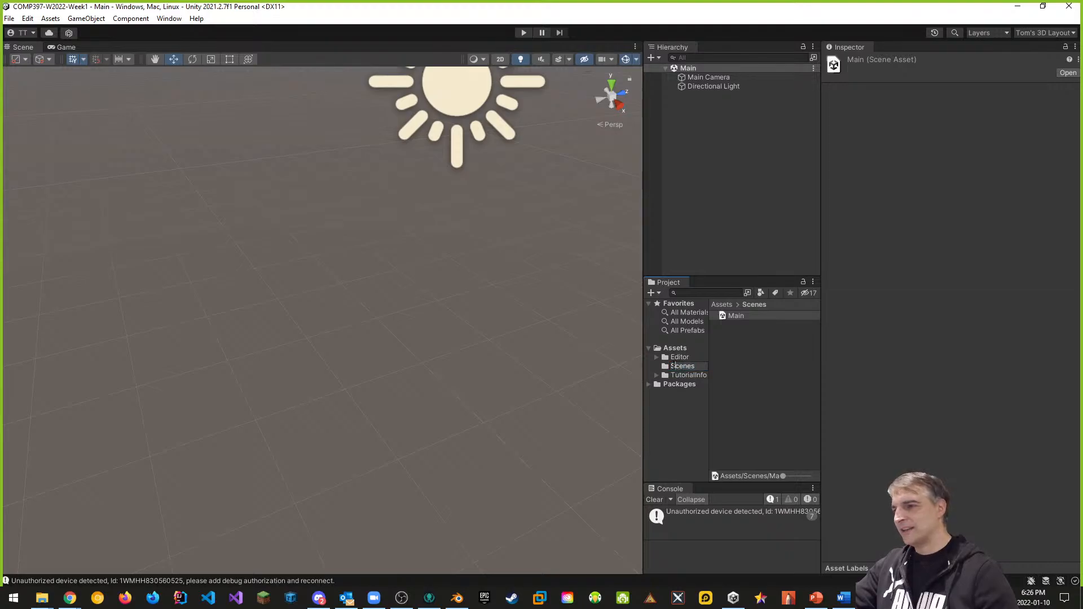
text([)
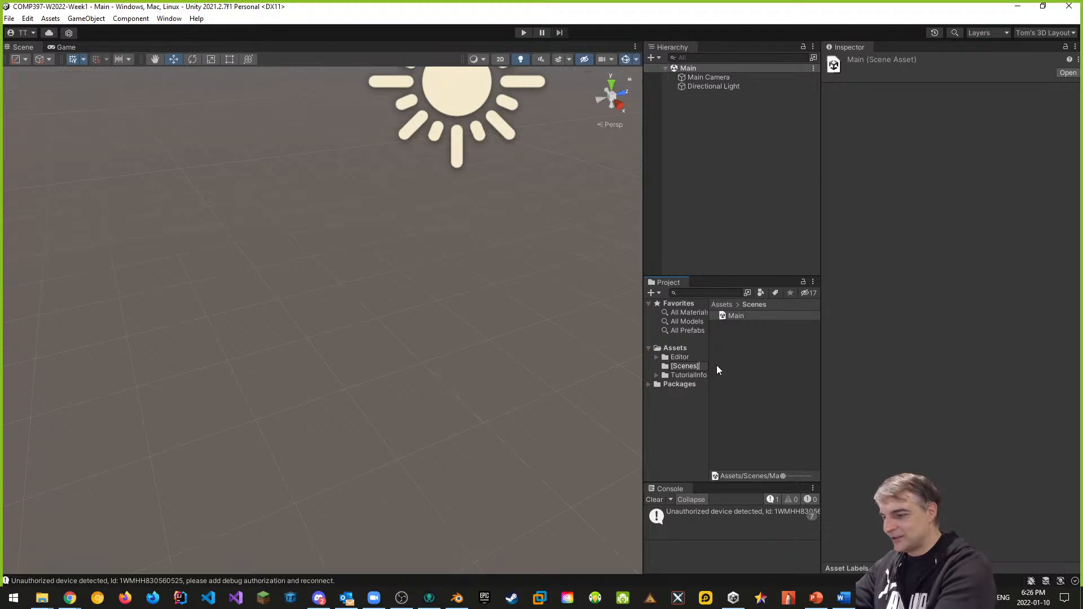
text(])
key(Return)
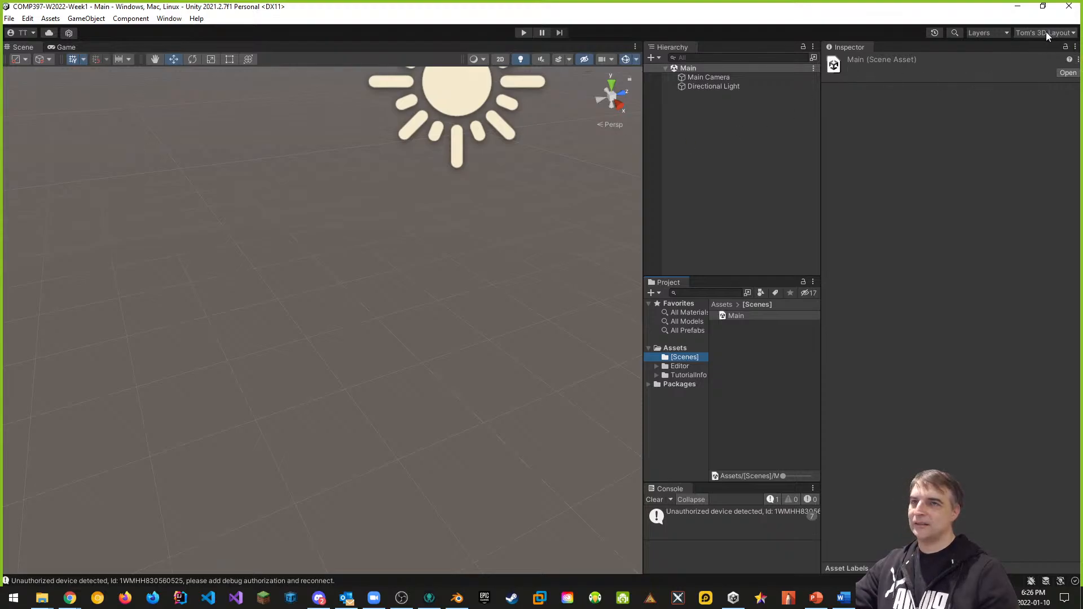
Step: Create a Models folder under Assets
click(676, 349)
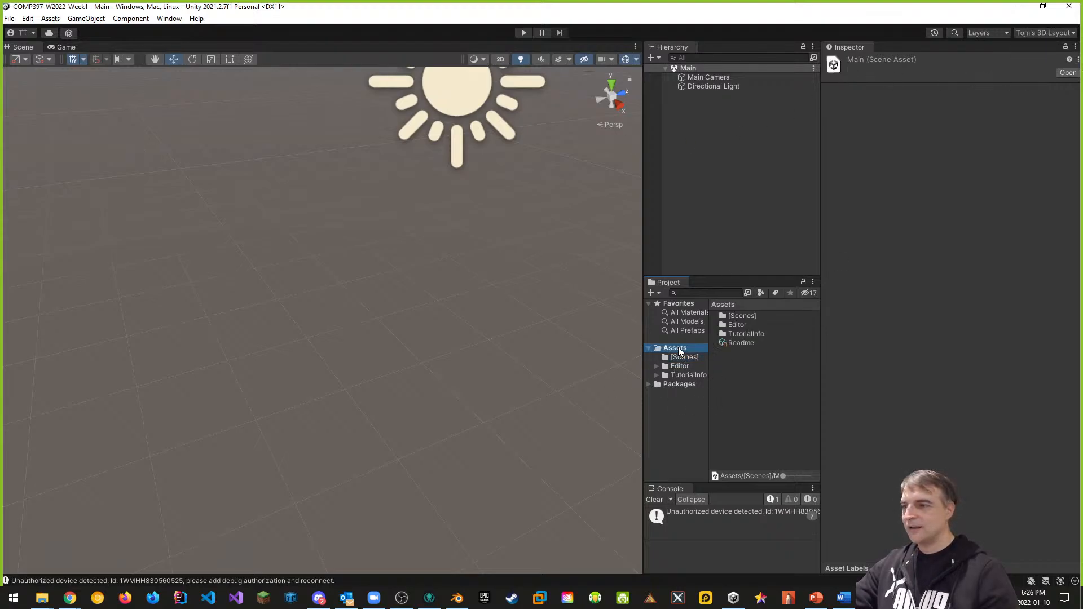
right_click(737, 370)
mouse_move(775, 79)
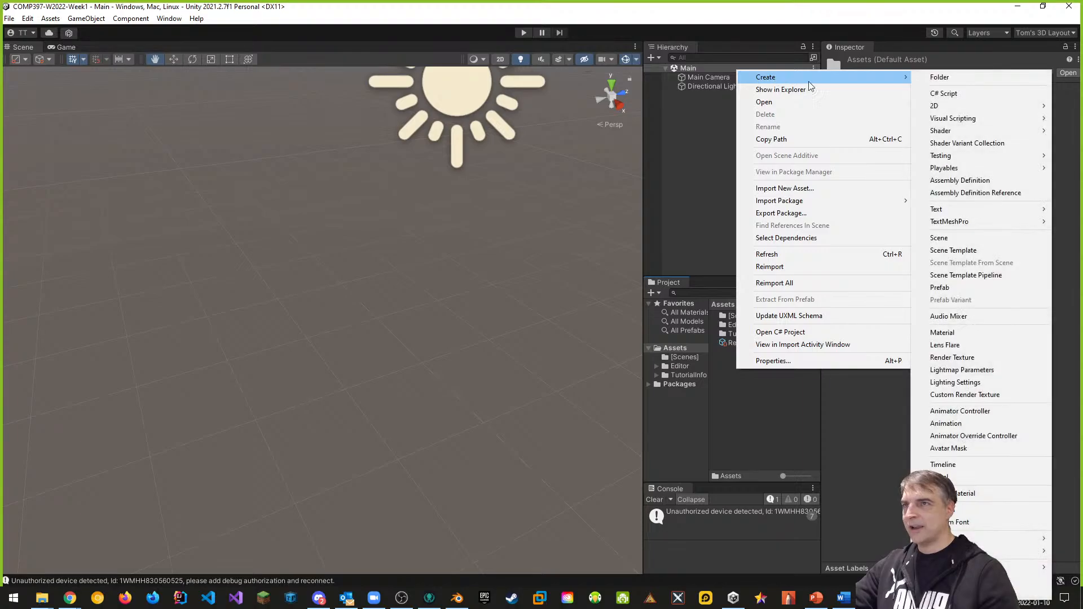
click(959, 77)
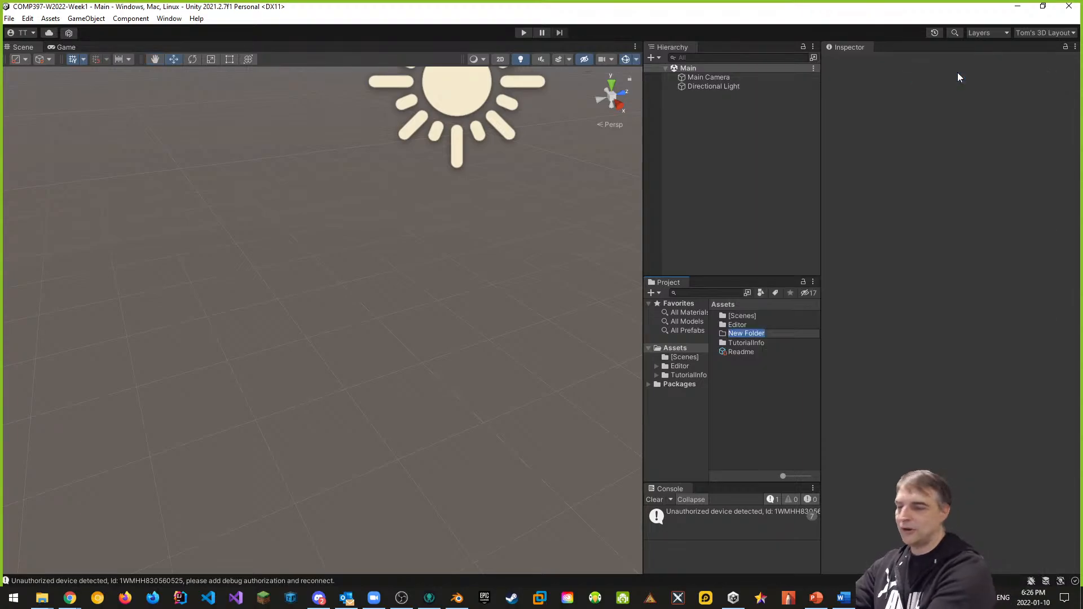
text(Models)
key(Return)
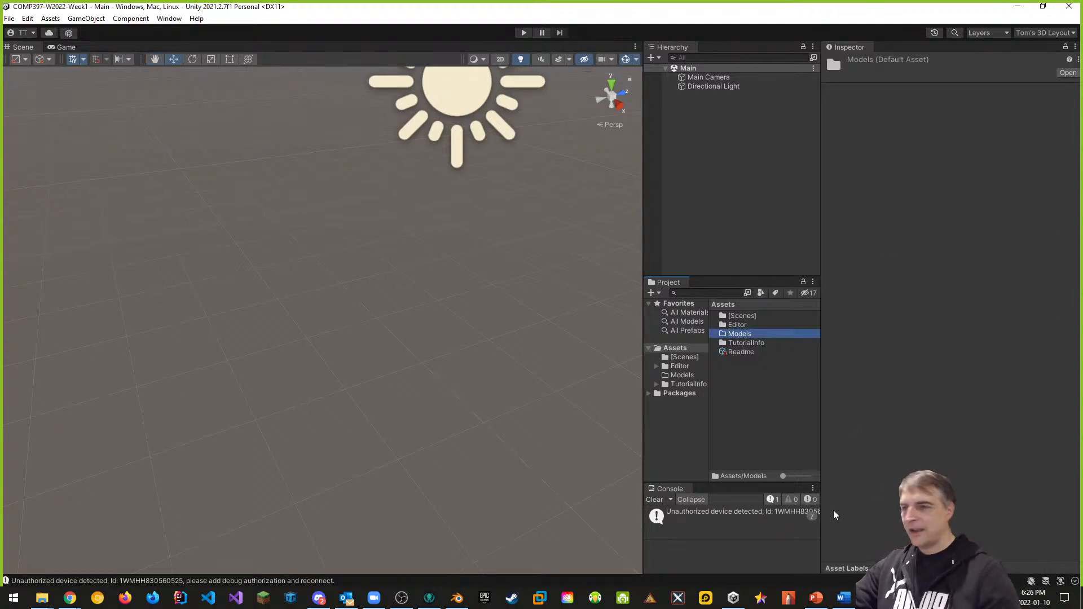
Step: Create a [Scripts] folder under Assets
right_click(740, 387)
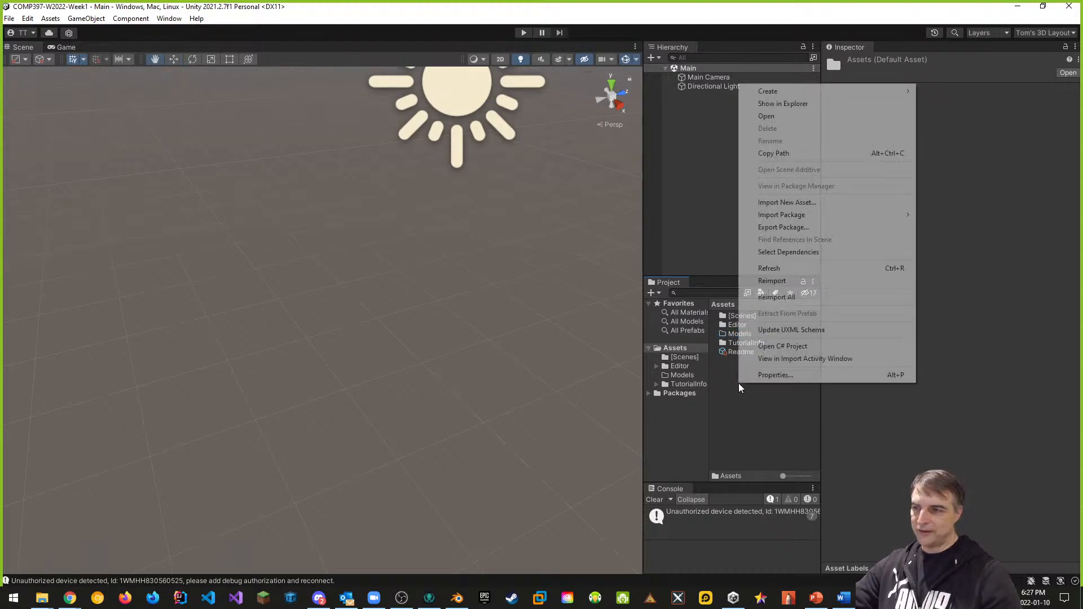
mouse_move(775, 91)
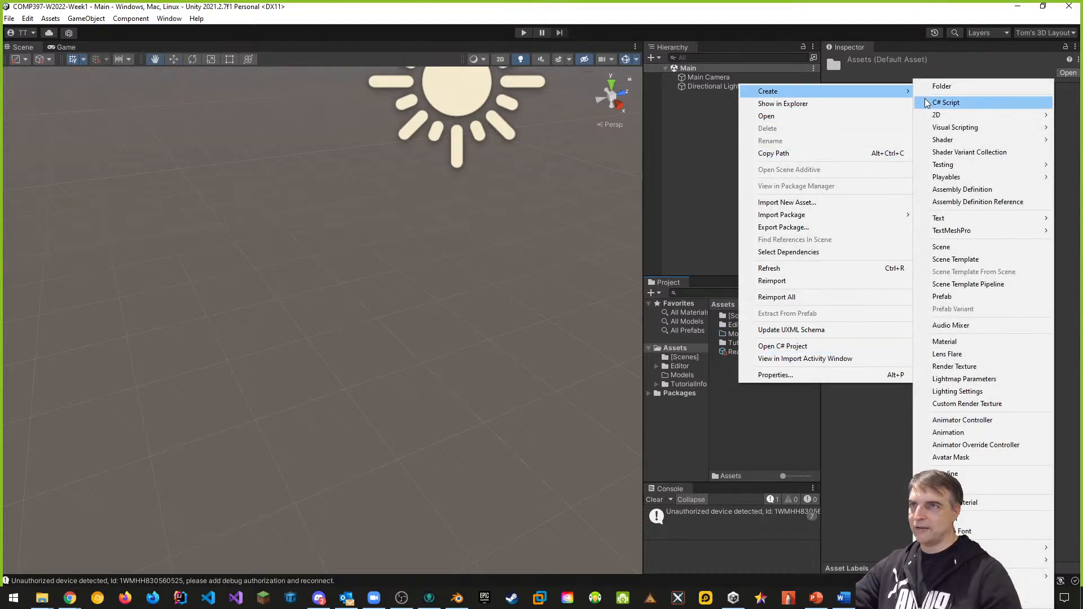
click(955, 87)
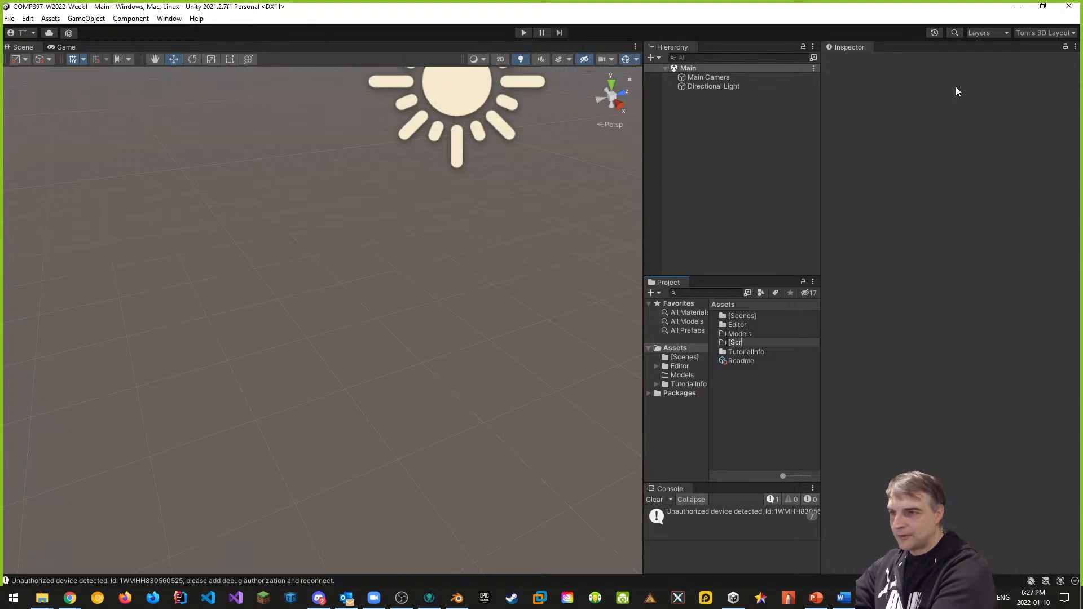
text([Scripts])
key(Return)
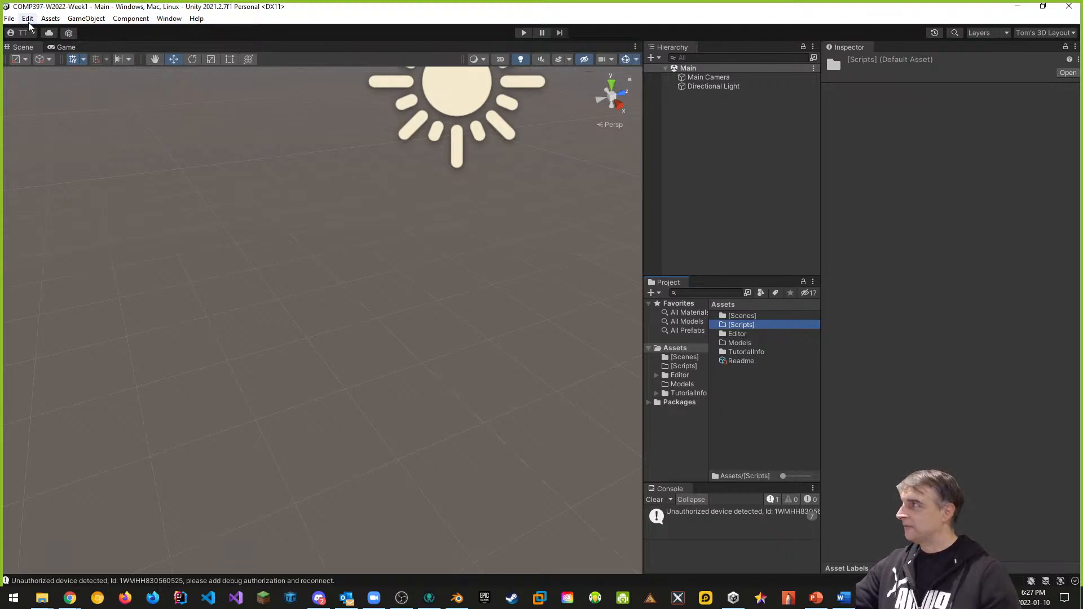
Step: Save the Unity project
click(9, 18)
click(44, 140)
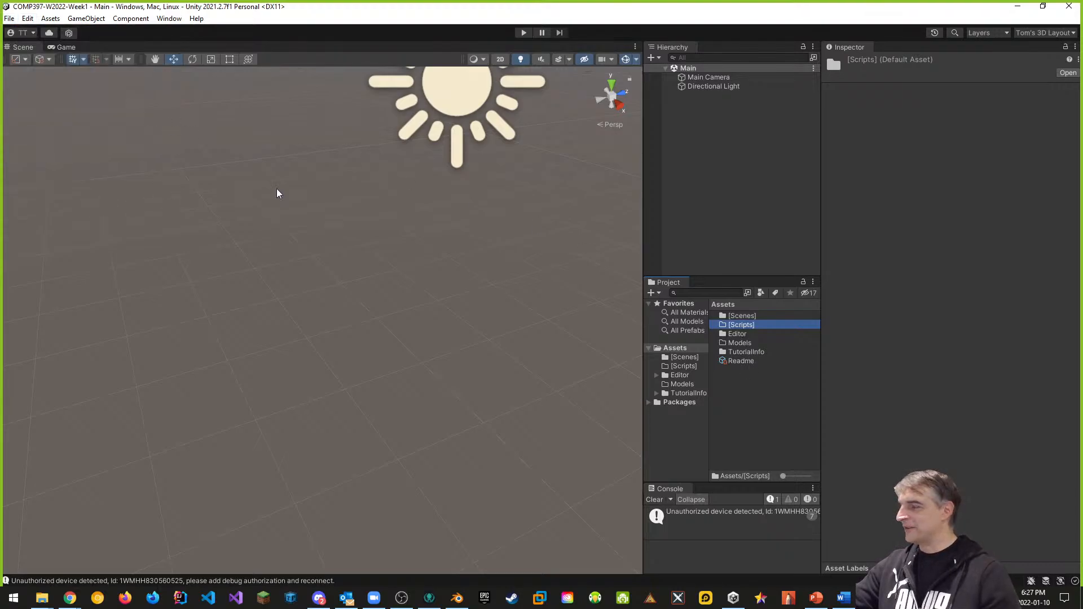
click(784, 404)
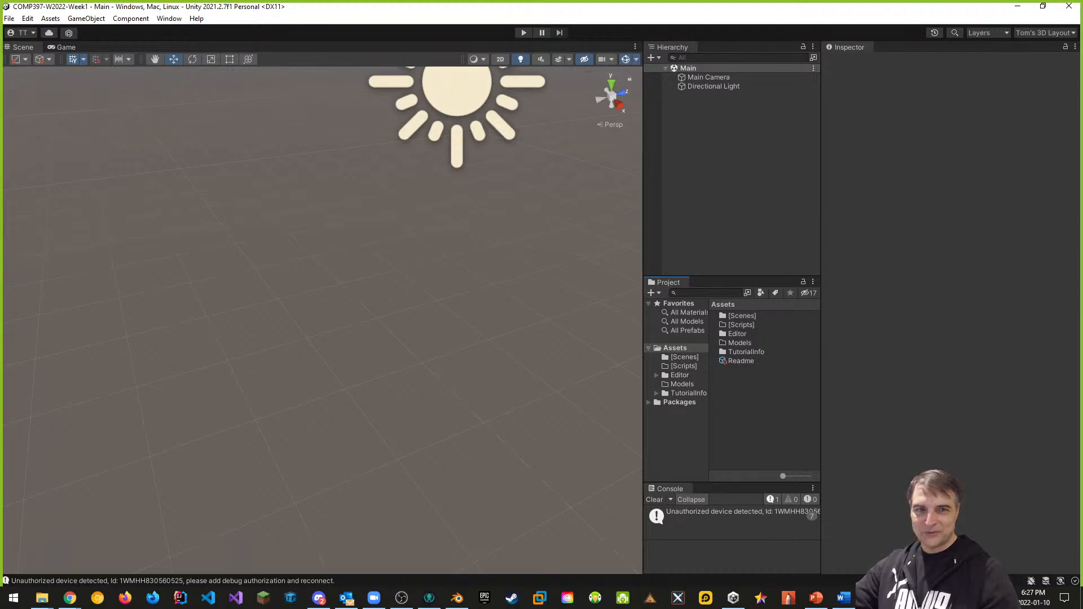
Step: Import pillar.blend from Downloads into Models and inspect the Blender conversion error
drag(1082, 204, 234, 170)
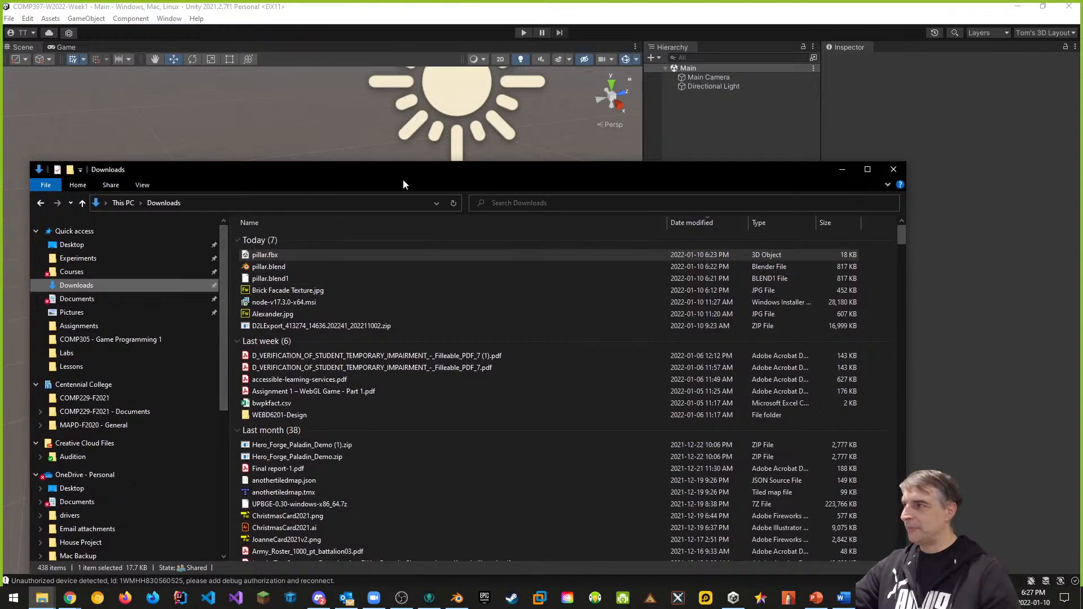
drag(438, 164, 1081, 323)
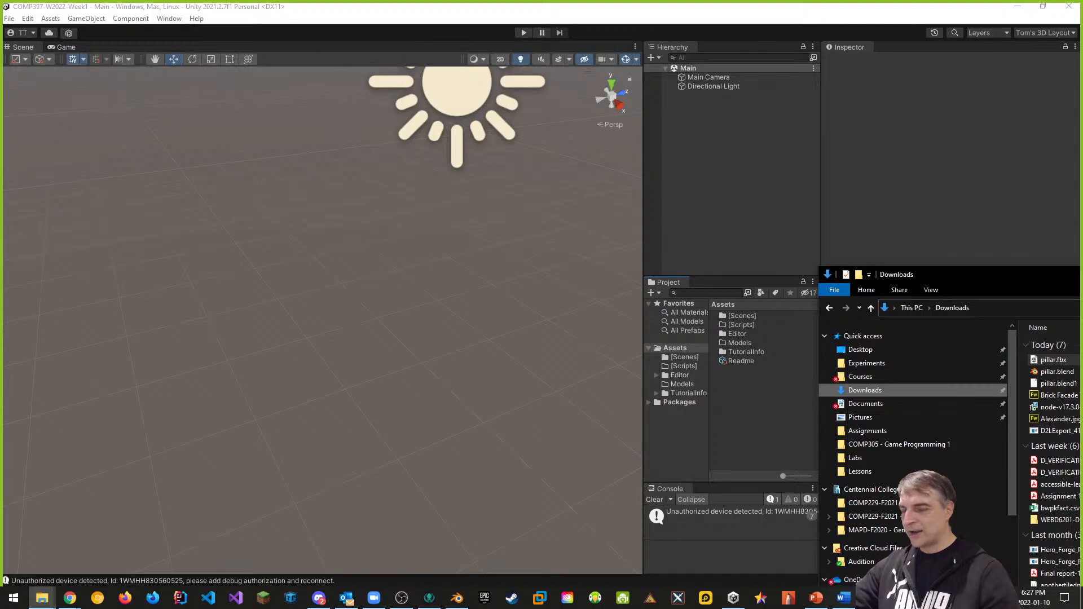
double_click(739, 343)
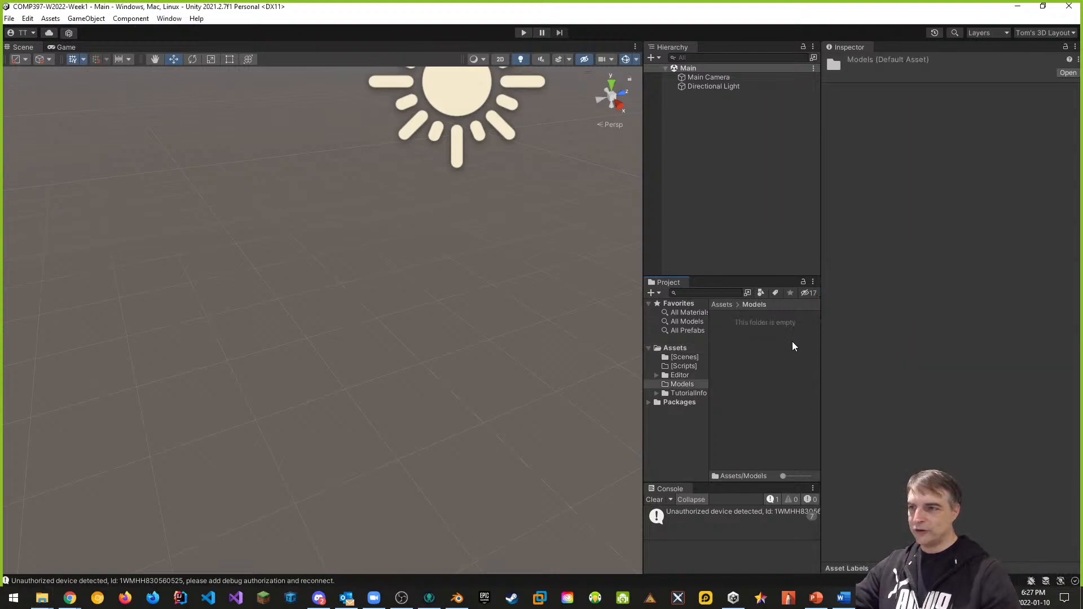
key(alt+Tab)
drag(1064, 373, 723, 360)
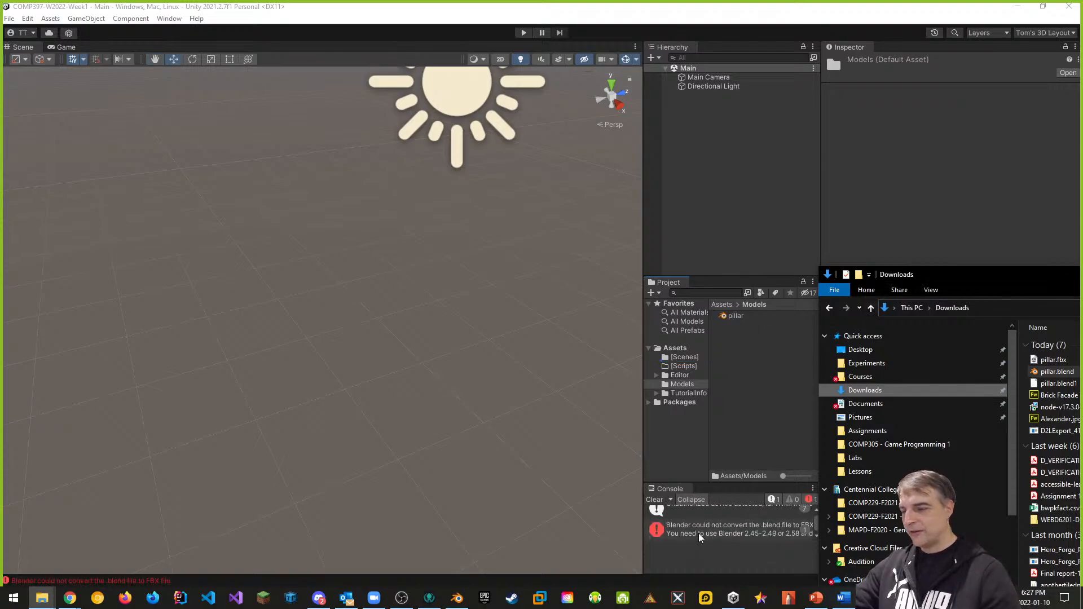
click(785, 539)
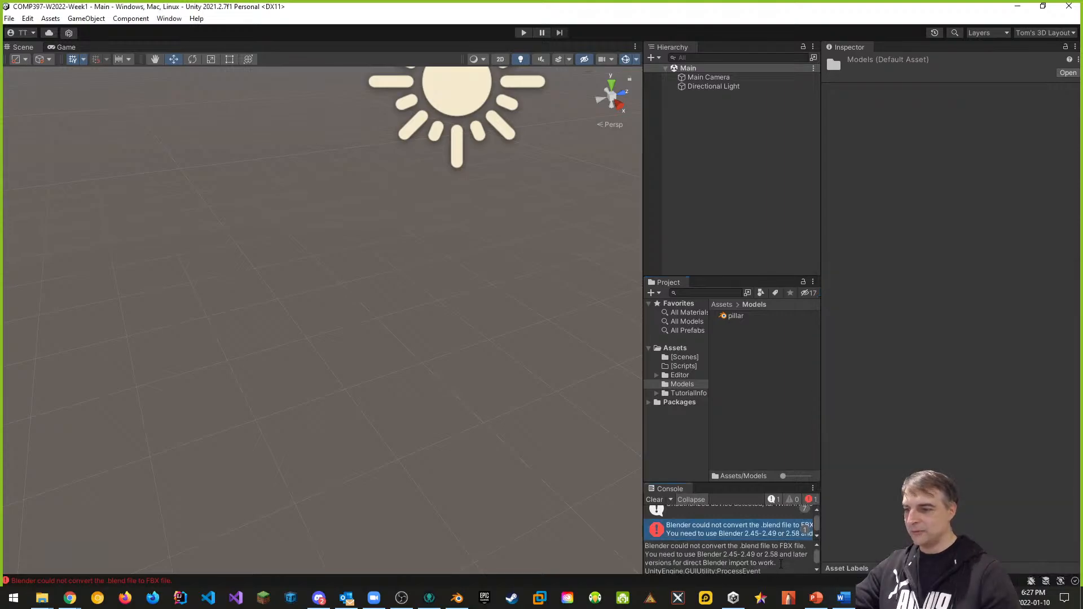
click(735, 317)
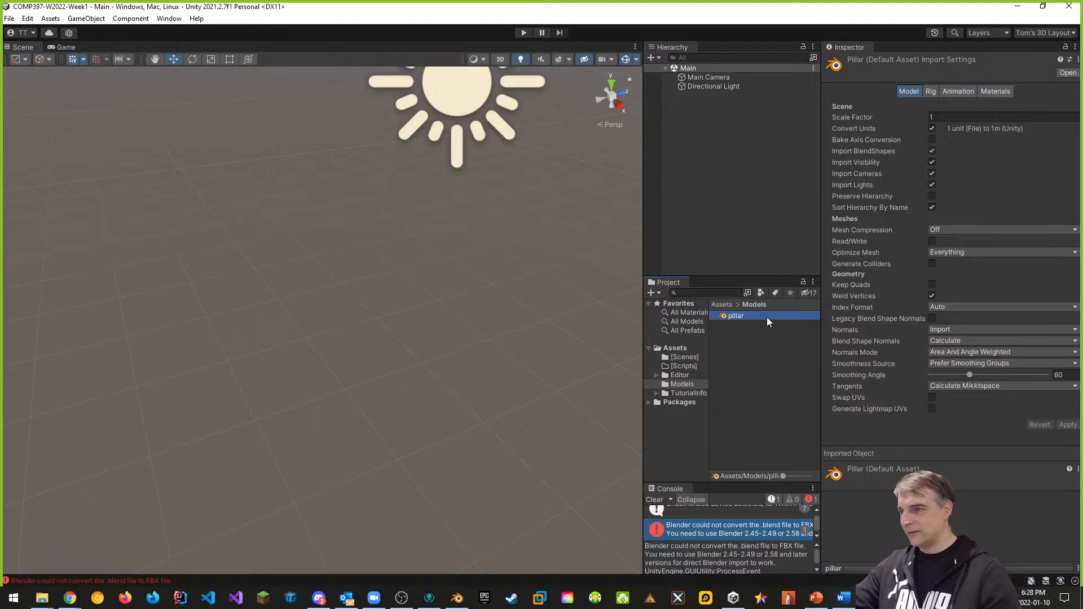
Step: Delete the broken pillar asset from Models and clear the console errors
right_click(735, 318)
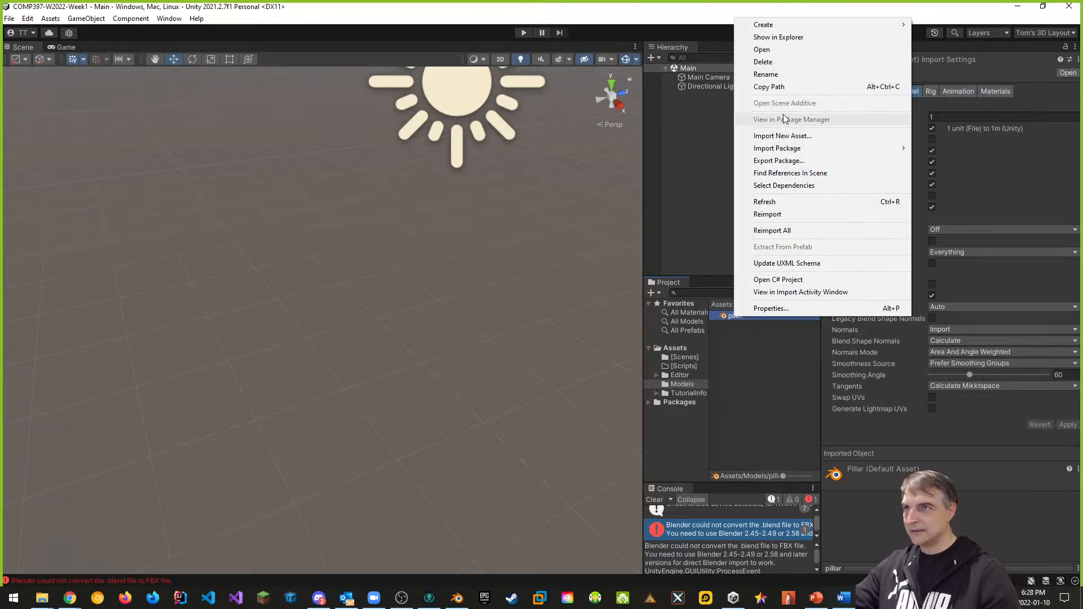
click(763, 62)
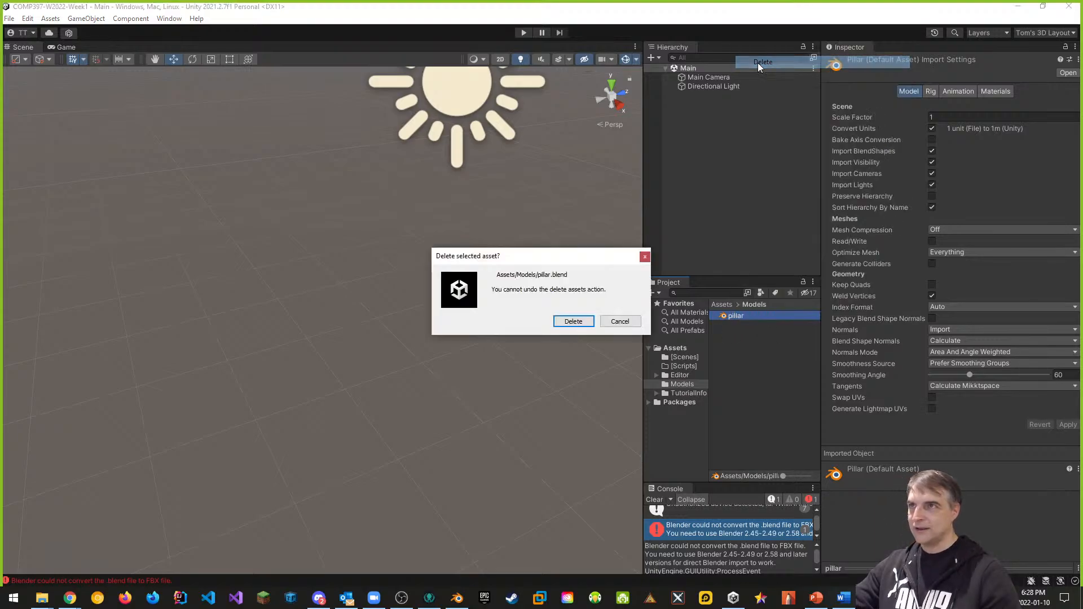
click(571, 321)
click(654, 500)
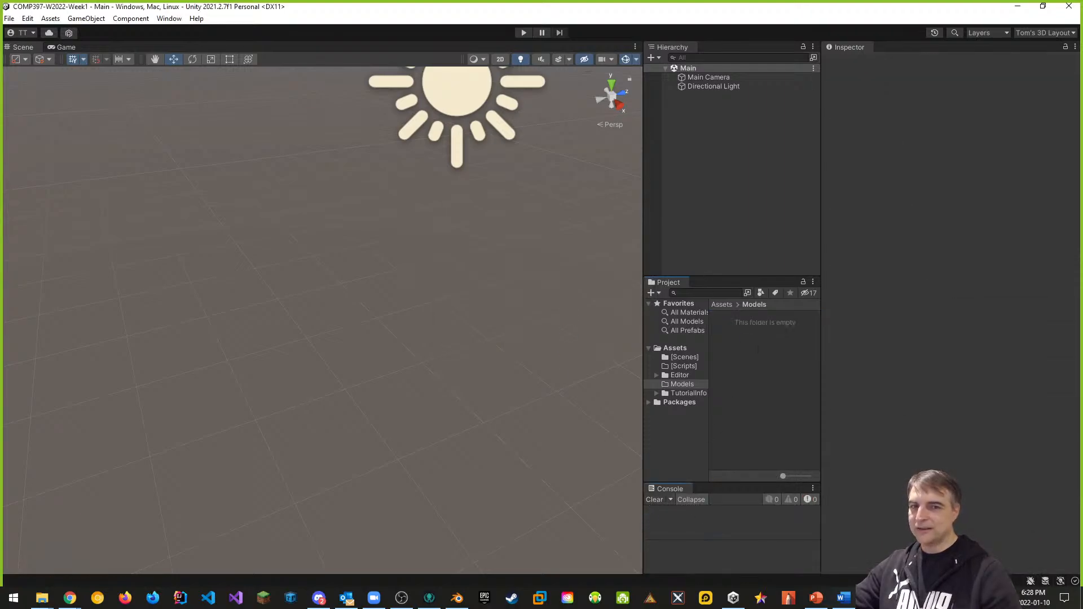
key(alt+Tab)
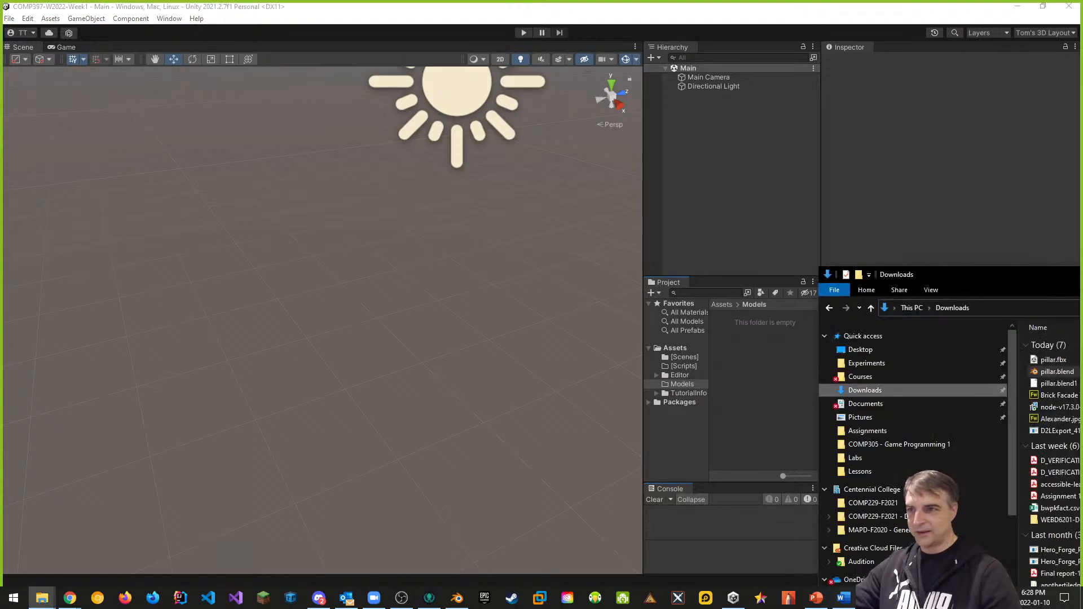
Step: Import pillar.fbx into Models and rotate its Inspector preview to view it from above
drag(938, 271, 767, 351)
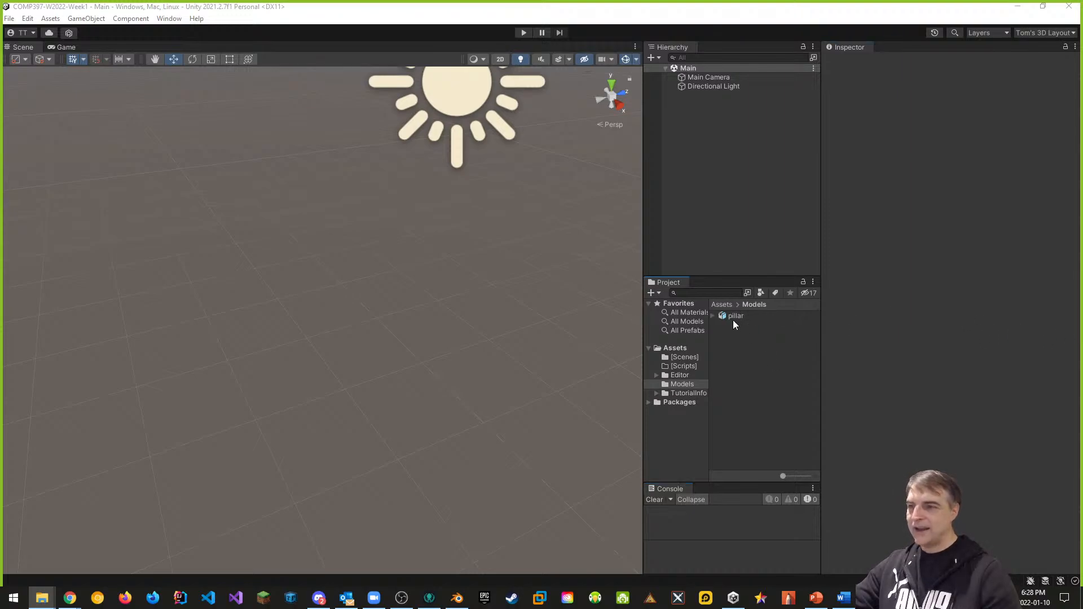
click(731, 317)
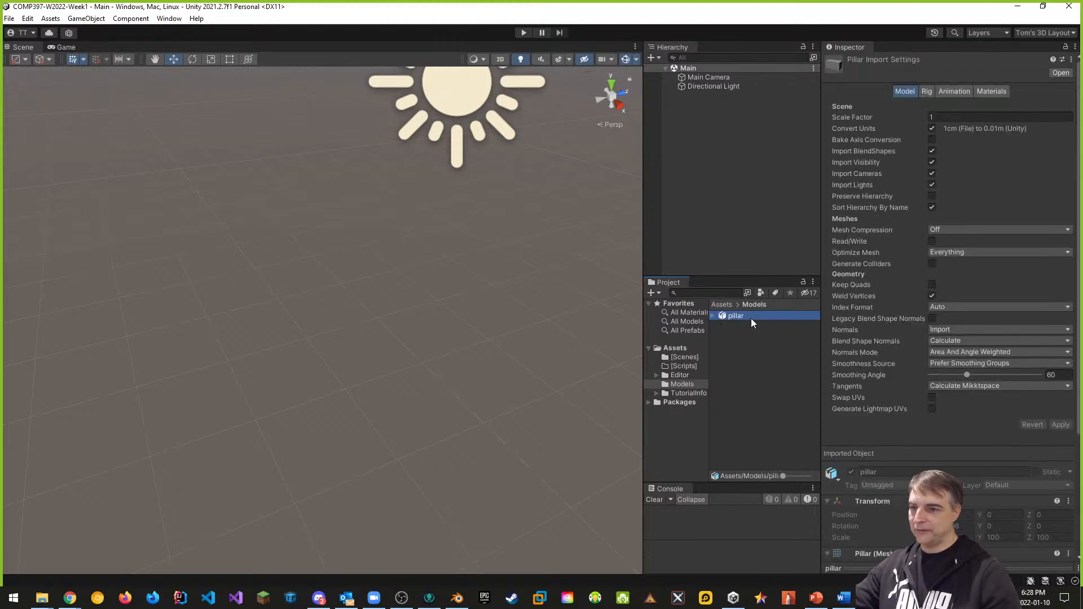
drag(934, 568, 933, 440)
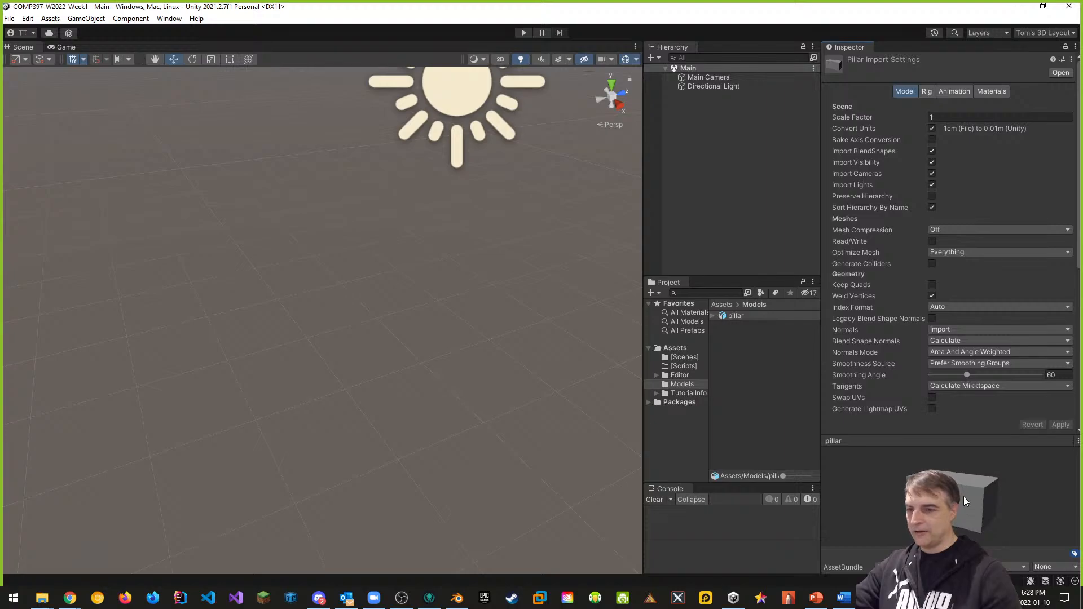
drag(963, 497, 913, 448)
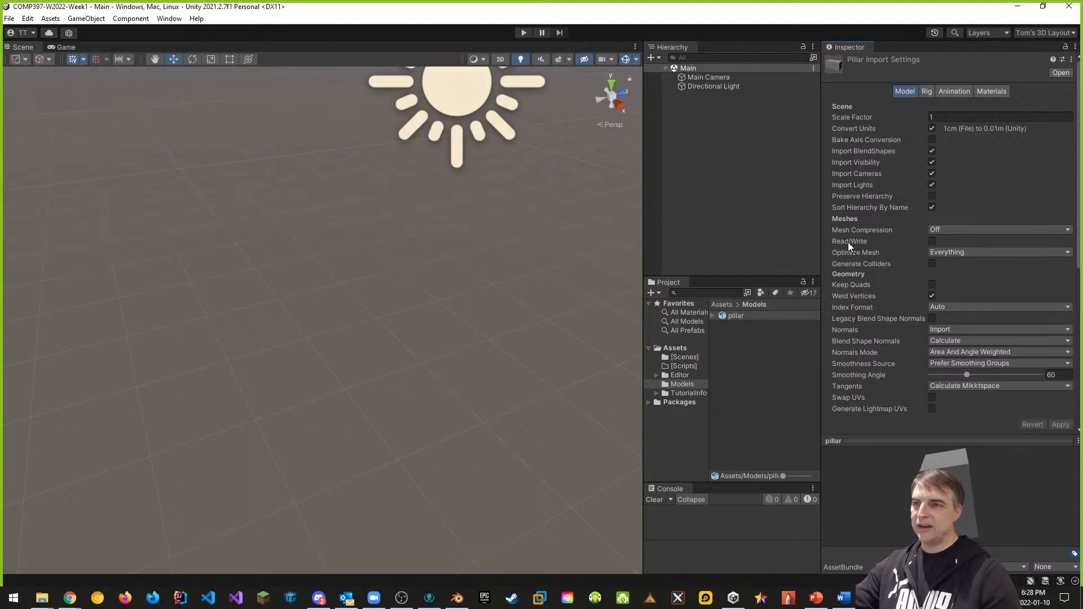
Step: Turn on Read/Write, Generate Lightmap UVs and Generate Colliders for the pillar, applying each change
mouse_move(857, 242)
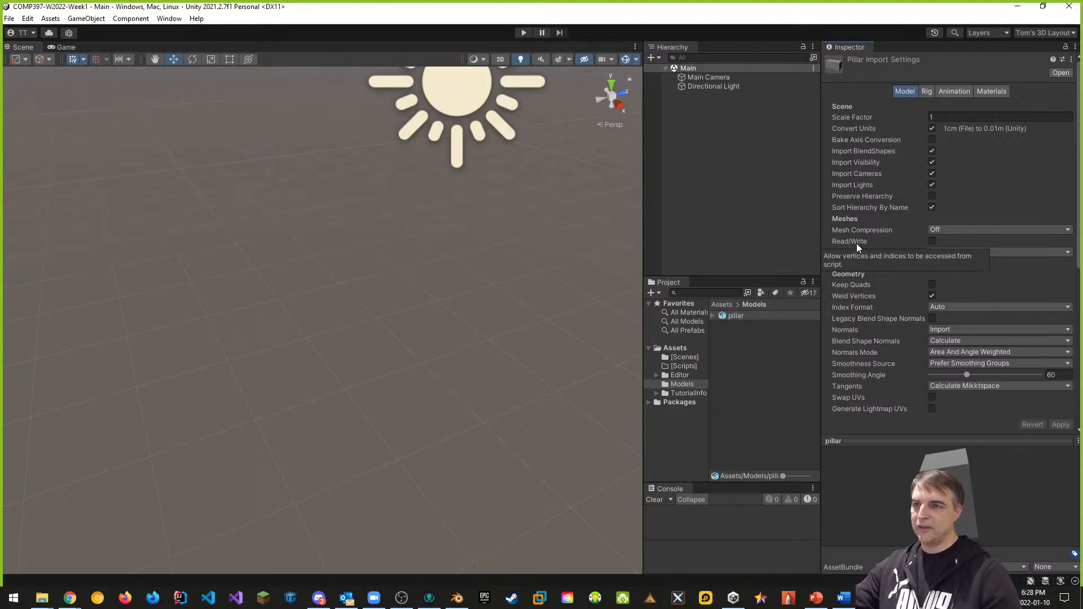
click(932, 241)
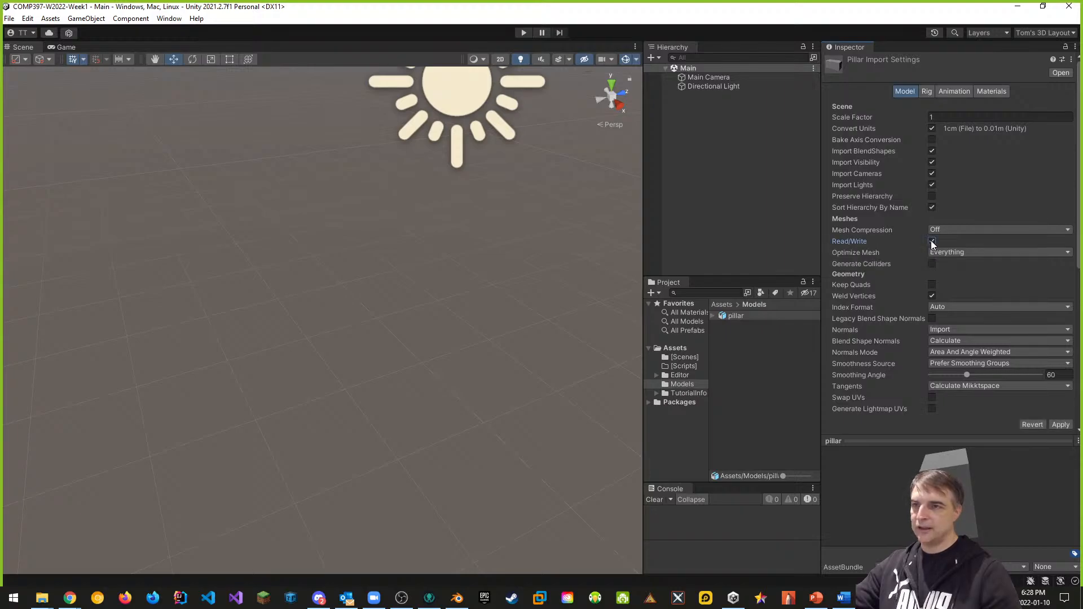
click(1061, 425)
scroll(912, 267, down, 3)
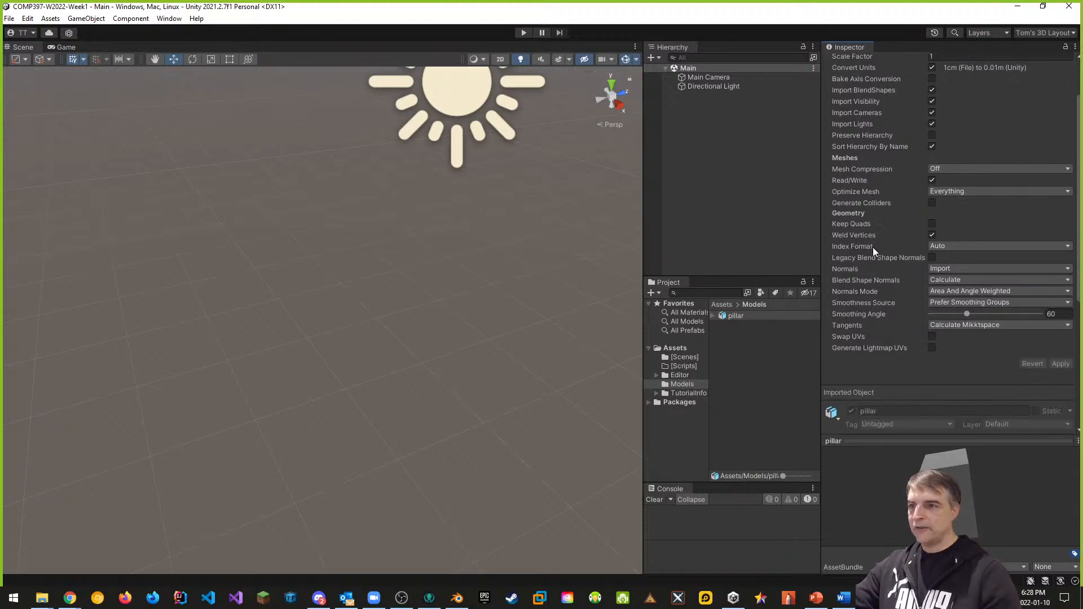
click(932, 348)
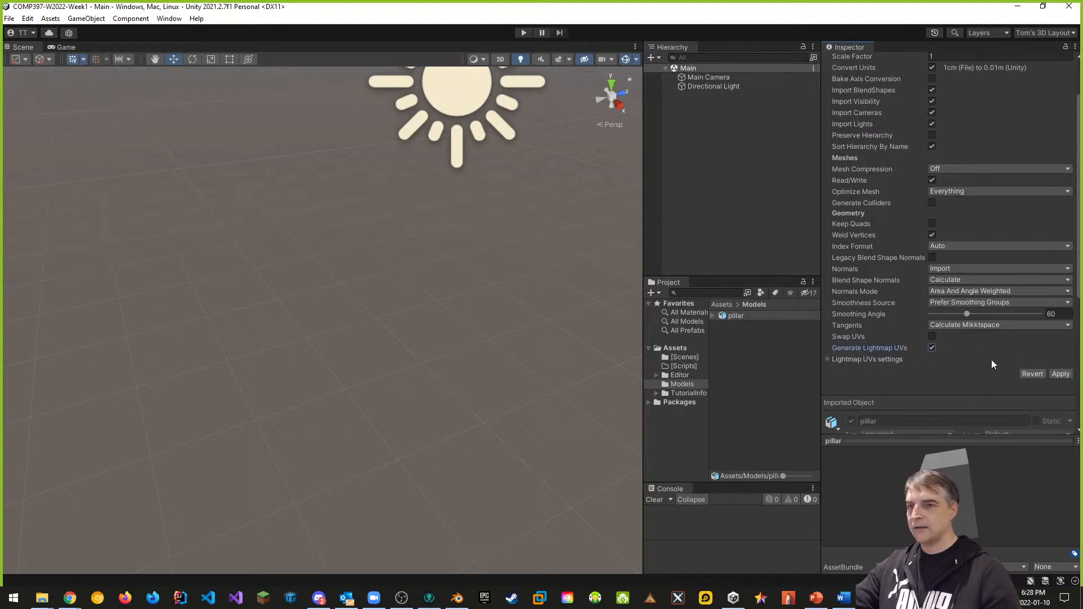
click(1061, 374)
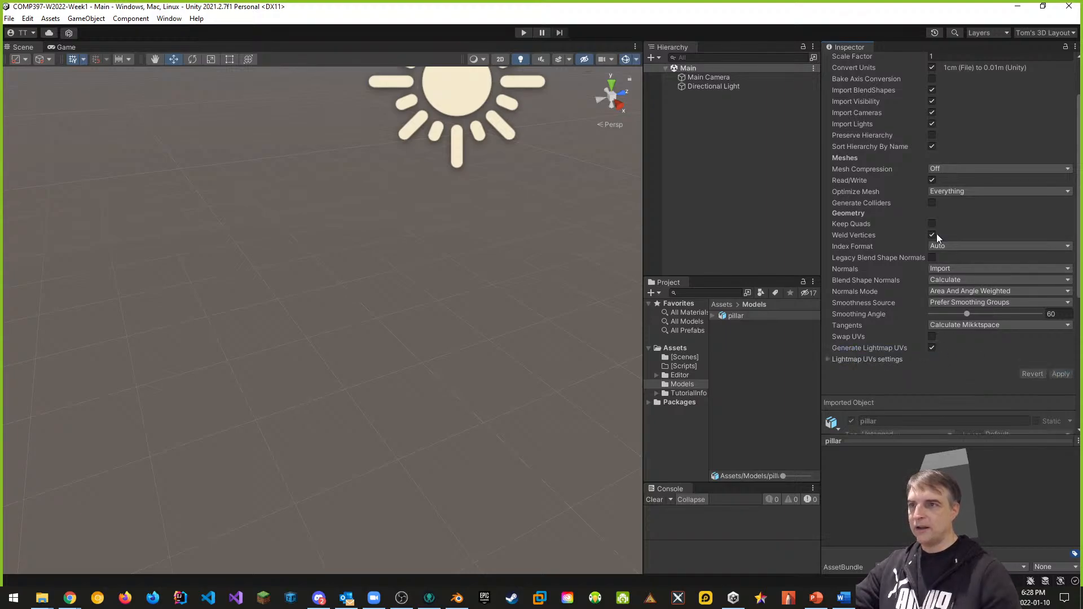
click(932, 202)
click(1057, 376)
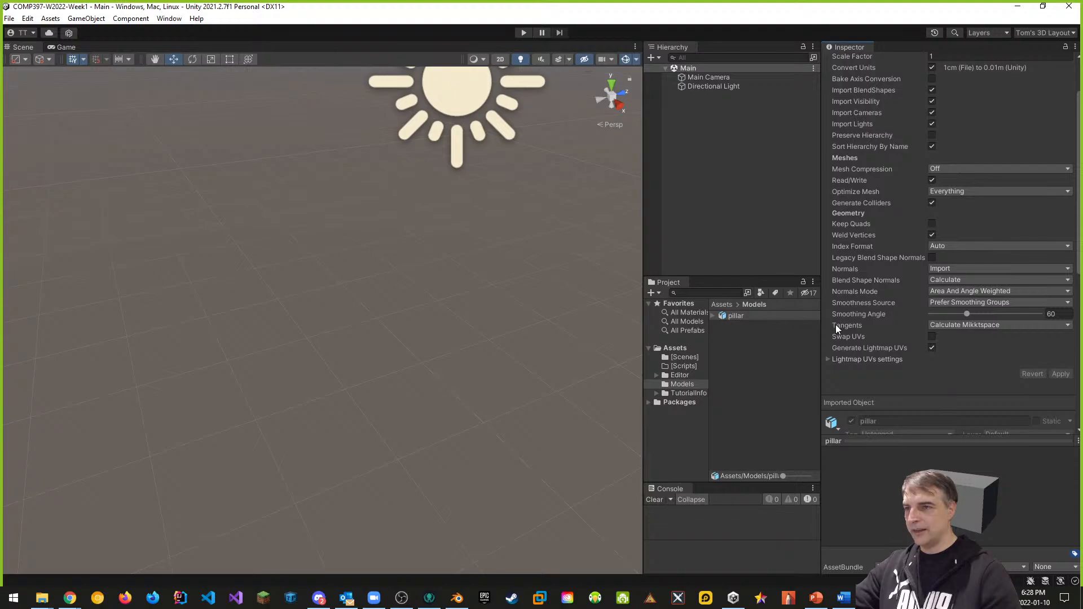
scroll(943, 357, up, 3)
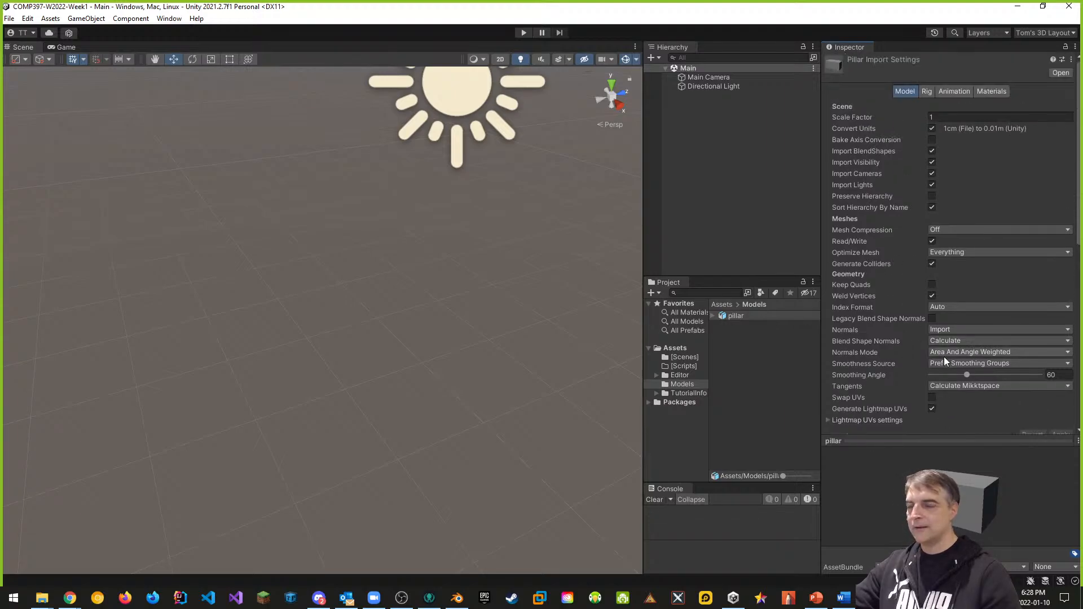
click(713, 316)
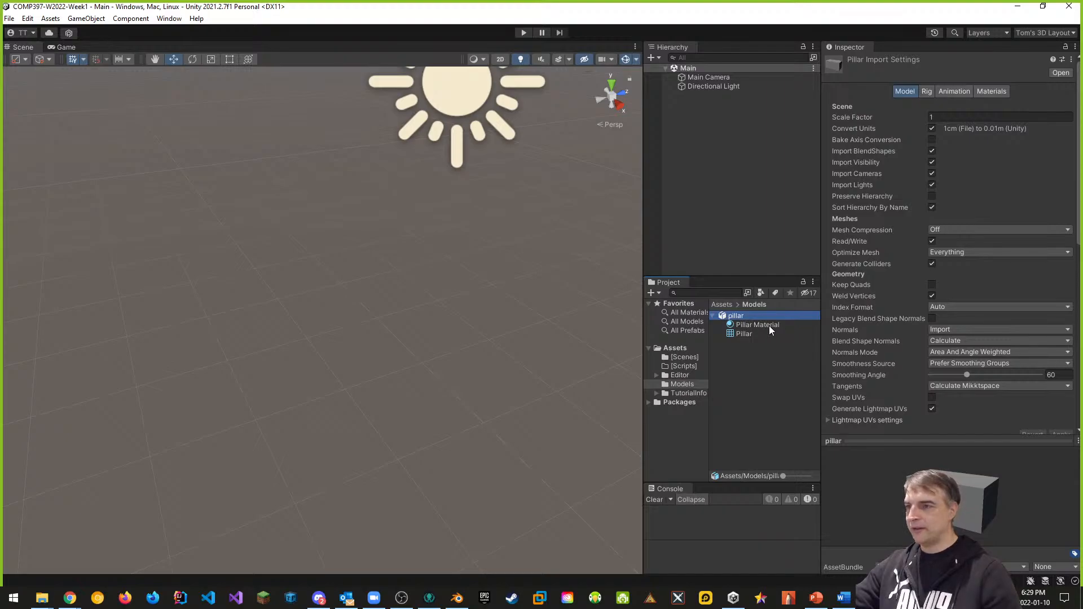
Step: Place the pillar model into the Main scene and frame it
drag(732, 316, 709, 161)
key(f)
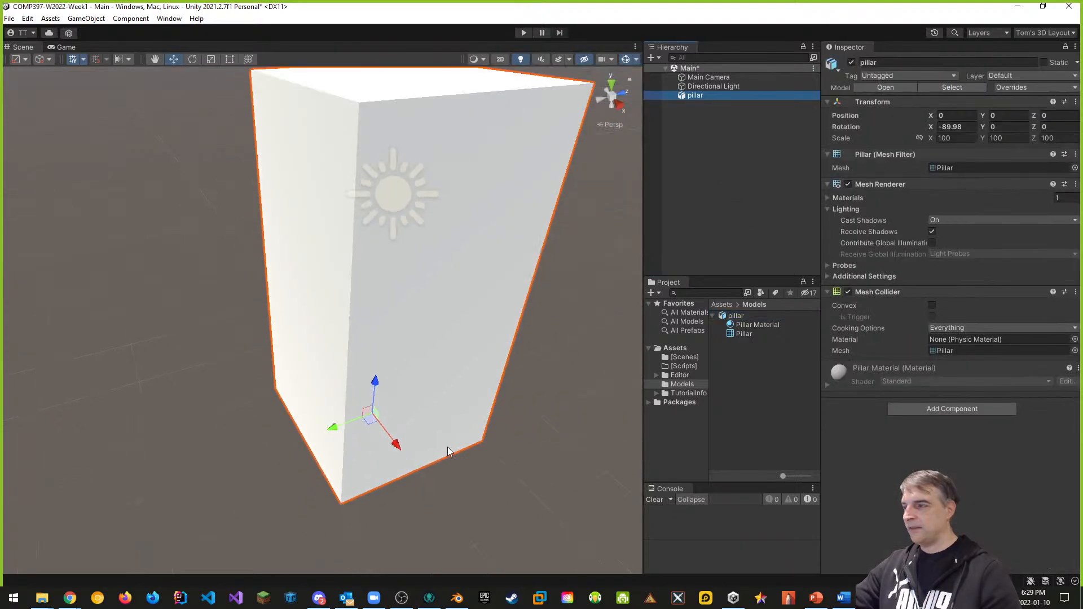
scroll(509, 421, up, 2)
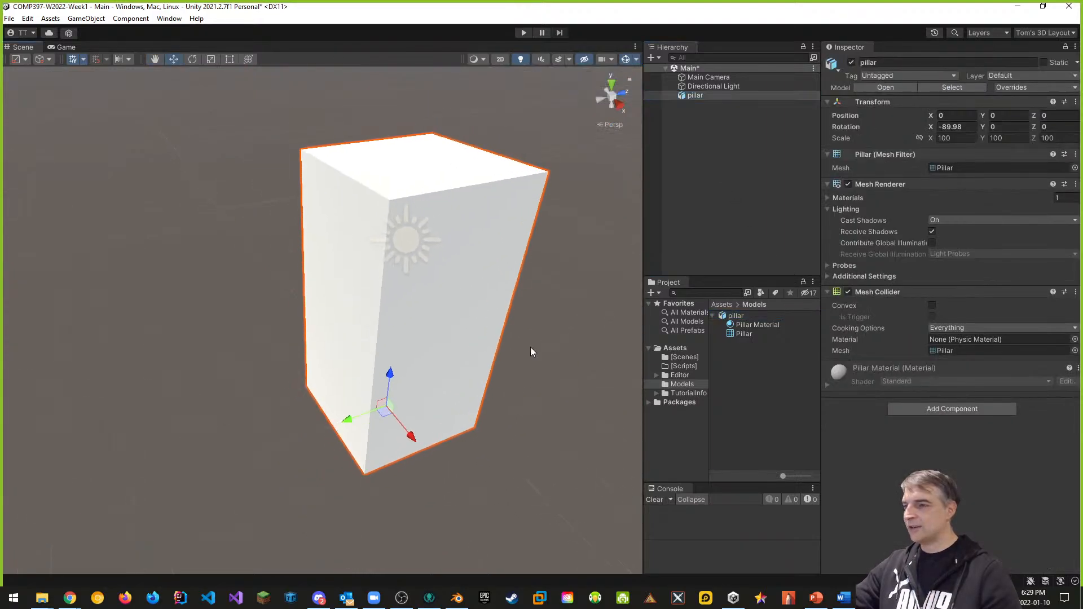
Step: Create a Textures folder under Assets
click(677, 349)
right_click(739, 403)
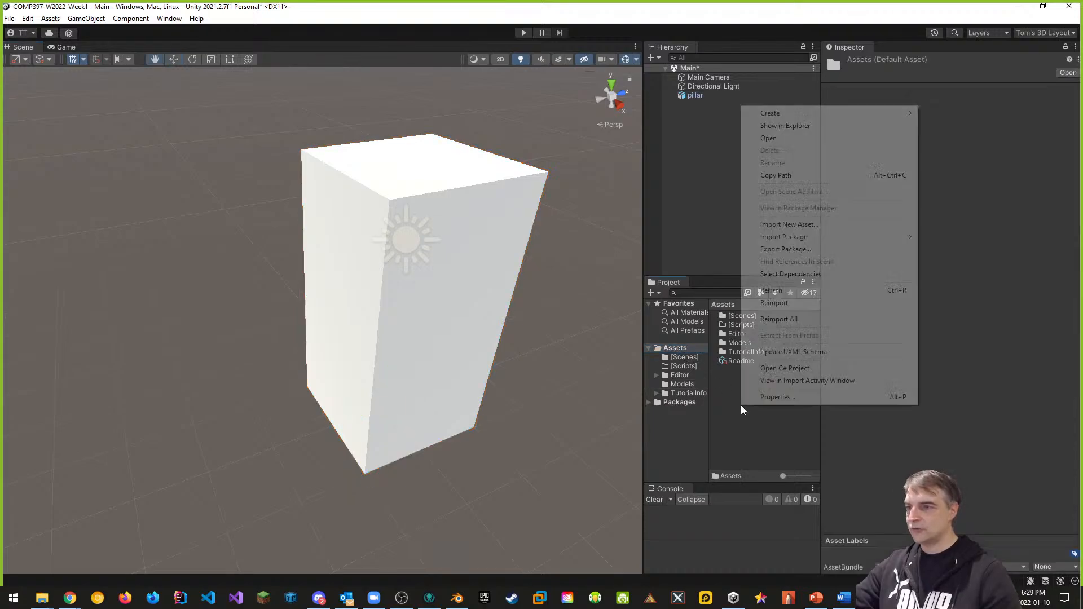
mouse_move(830, 113)
click(949, 86)
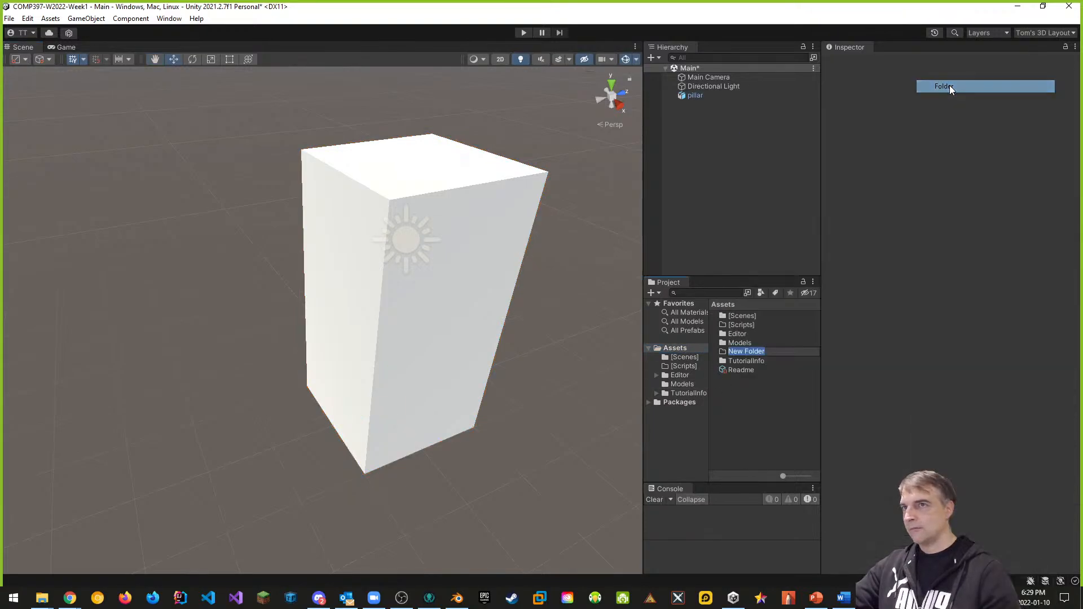
text(Tes)
text(tures)
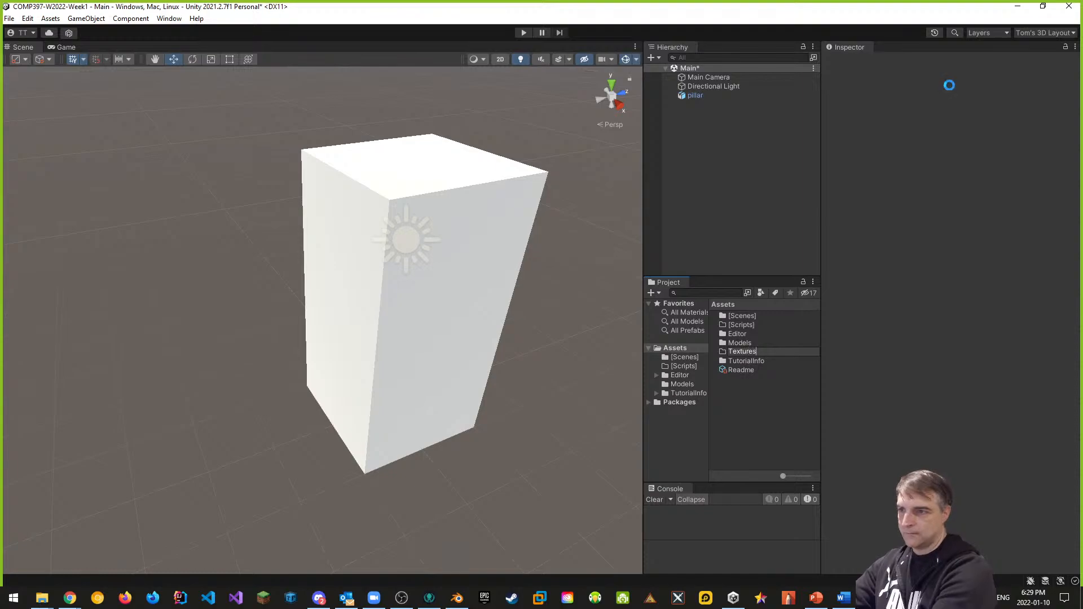
key(Return)
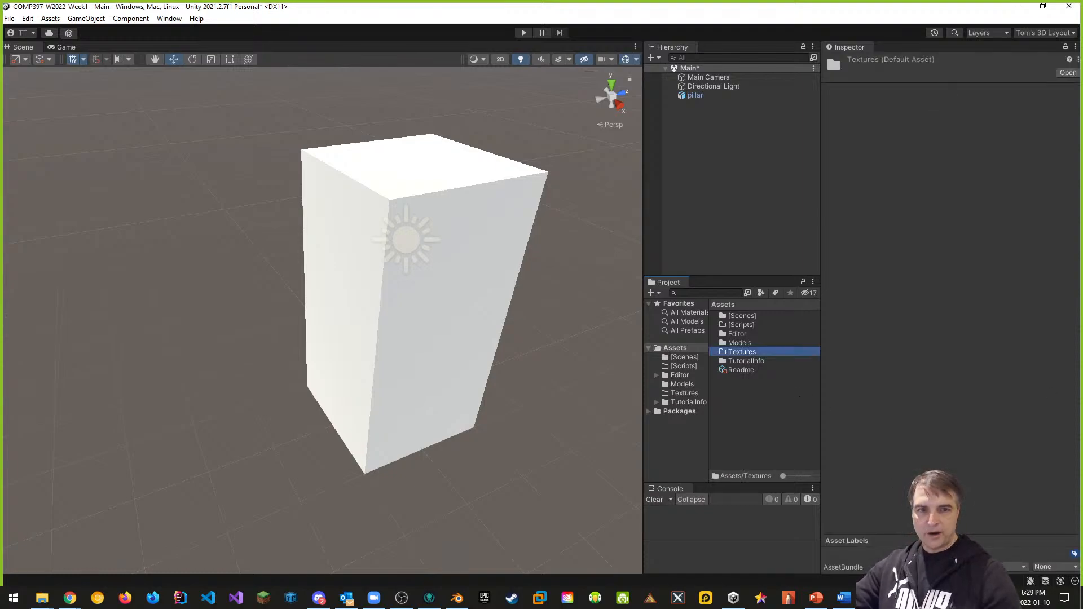
key(alt+Tab)
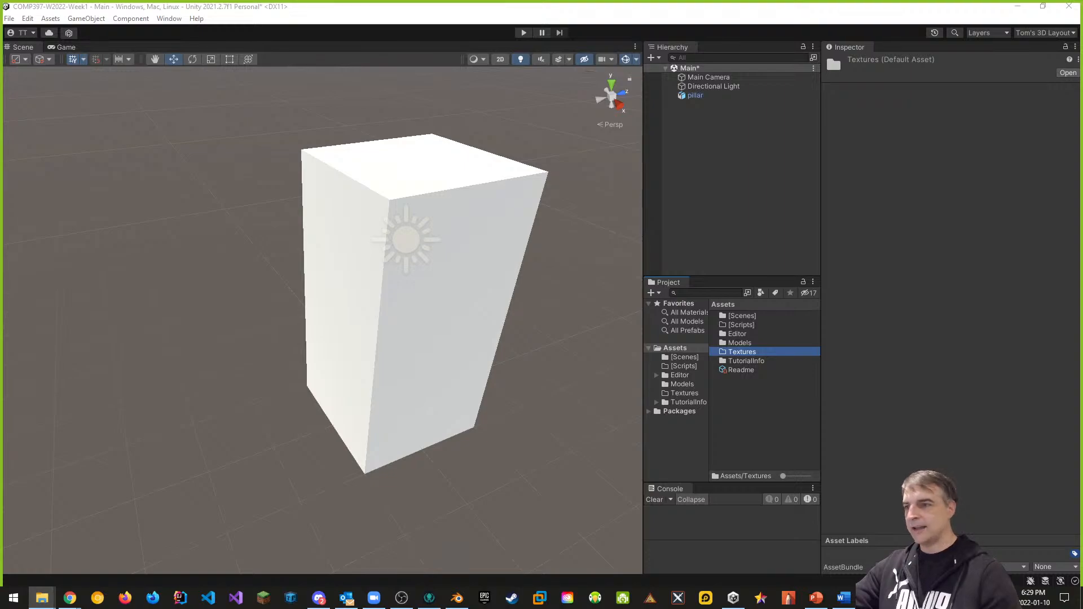
Step: Import Brick Facade Texture into Textures, view the brick pillar, and switch to the Game view
double_click(757, 353)
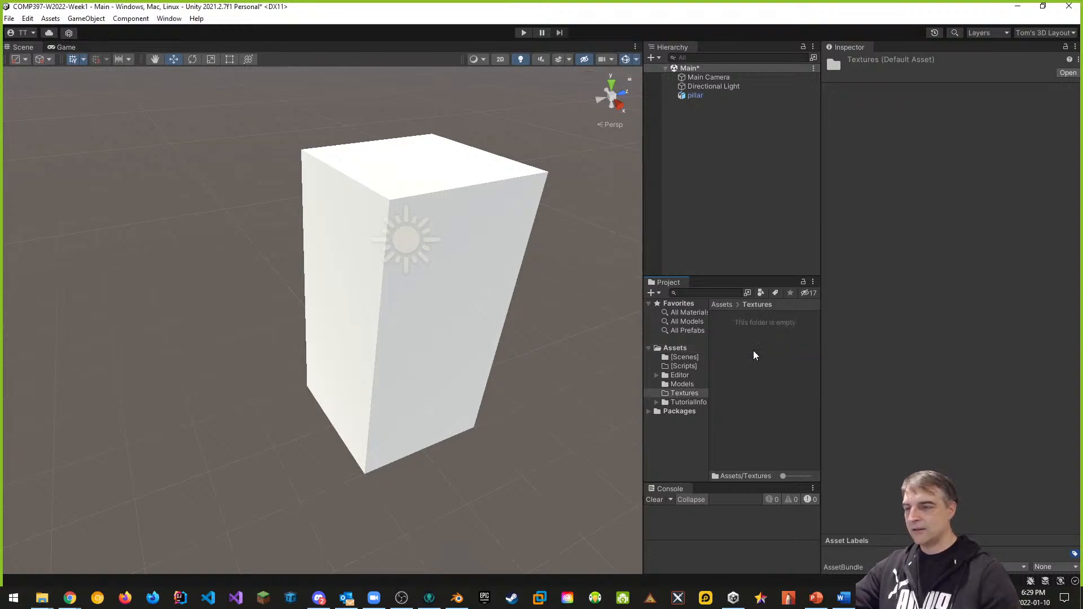
drag(1082, 254, 959, 250)
drag(872, 245, 1082, 248)
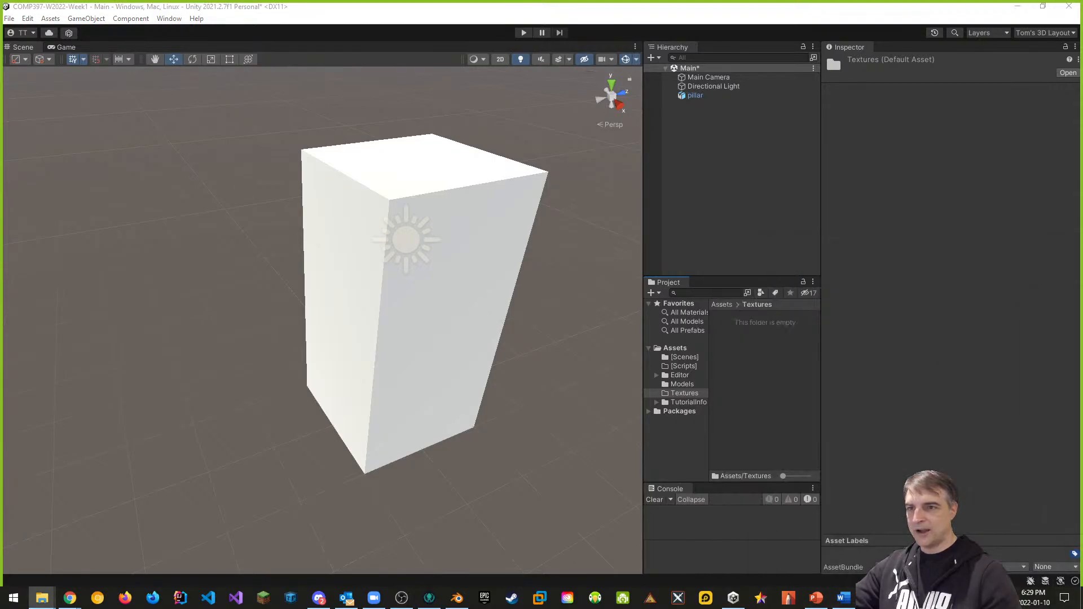
drag(1082, 372, 735, 343)
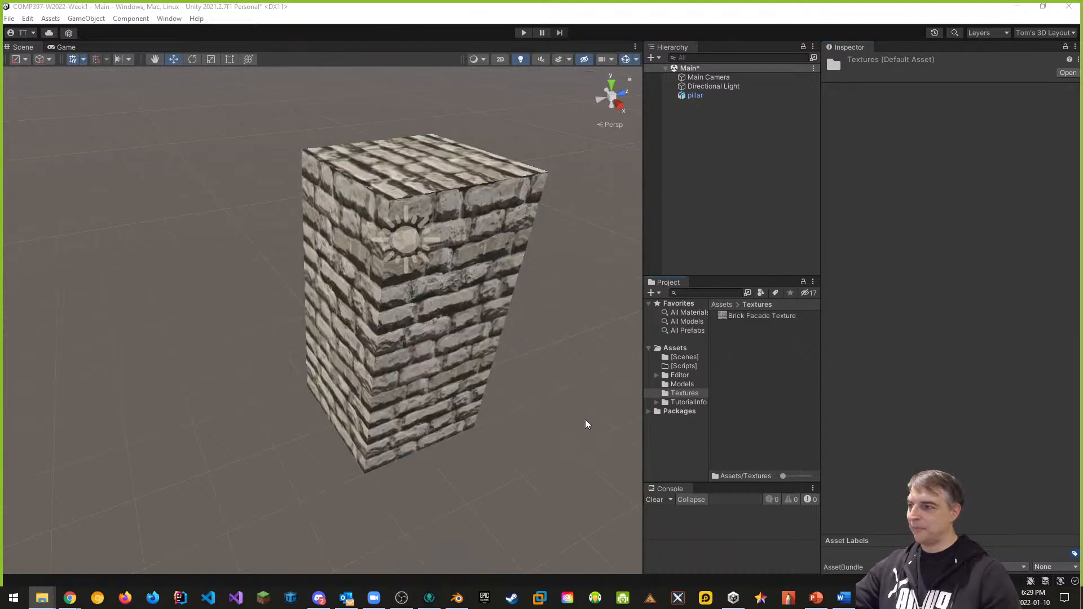
middle_drag(586, 420, 563, 415)
mouse_move(564, 415)
right_down()
mouse_move(513, 359)
mouse_move(509, 406)
mouse_move(467, 428)
mouse_move(346, 406)
mouse_move(331, 472)
mouse_move(384, 439)
mouse_move(395, 359)
mouse_move(592, 372)
mouse_move(399, 389)
mouse_move(355, 416)
mouse_move(577, 414)
right_up()
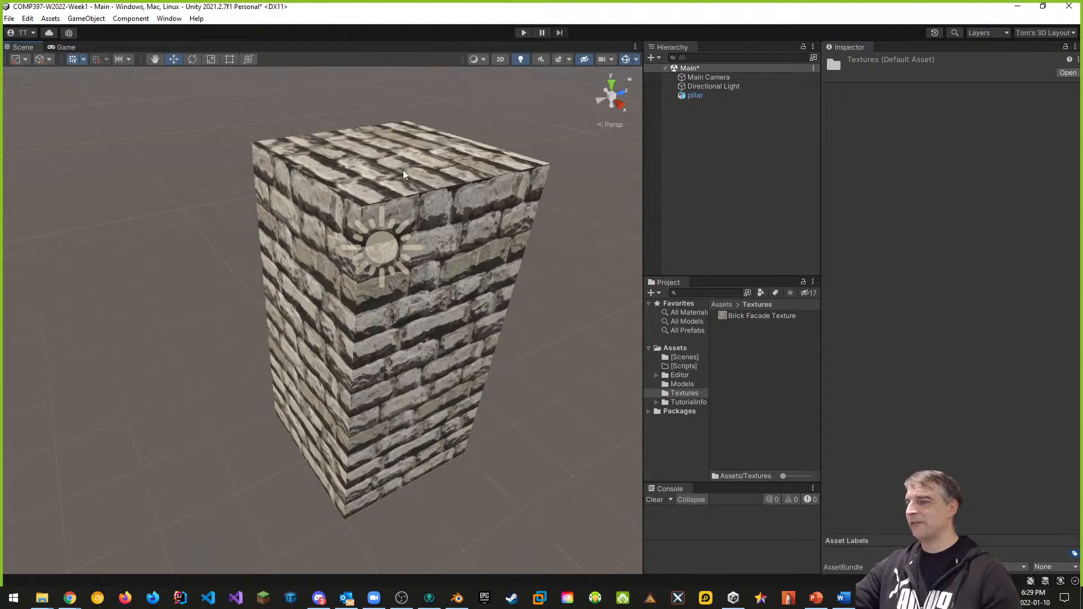
click(67, 48)
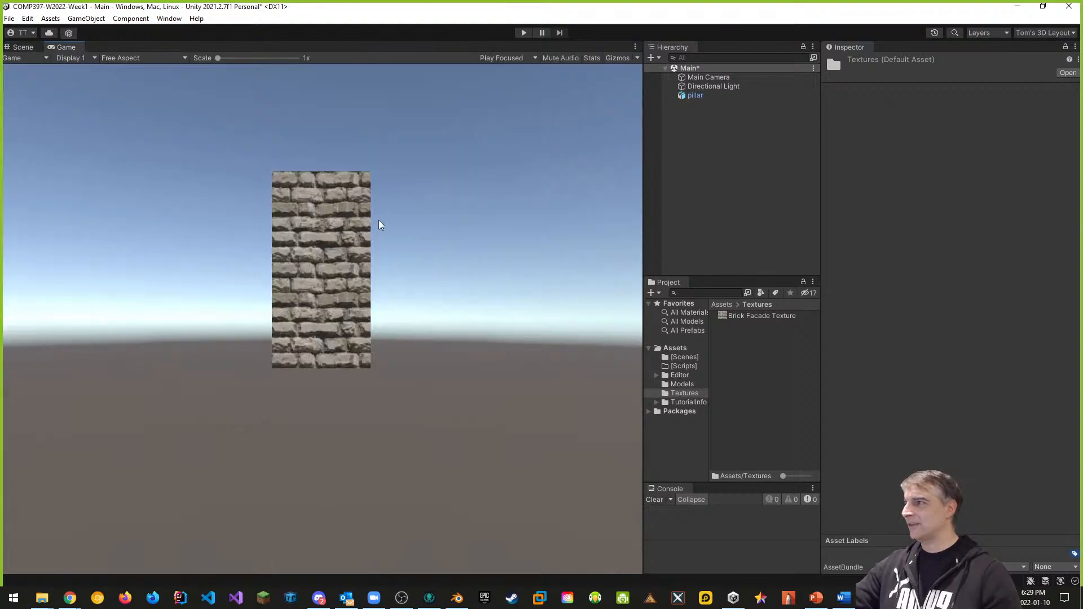
Step: Dock the Game view below the Scene view, enlarge it, and frame the Main Camera
click(23, 49)
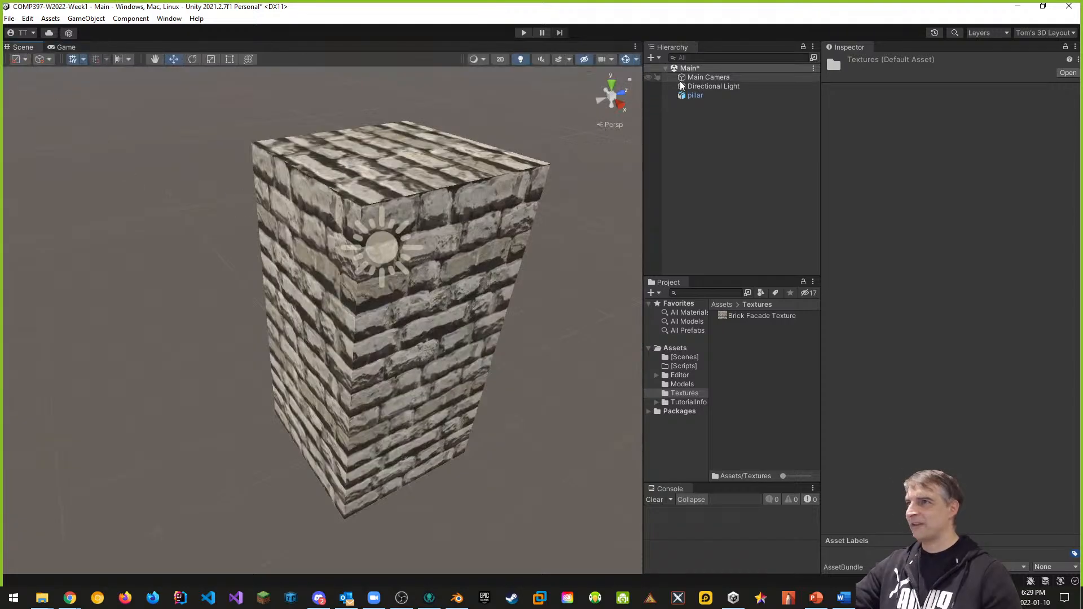
click(701, 78)
double_click(700, 76)
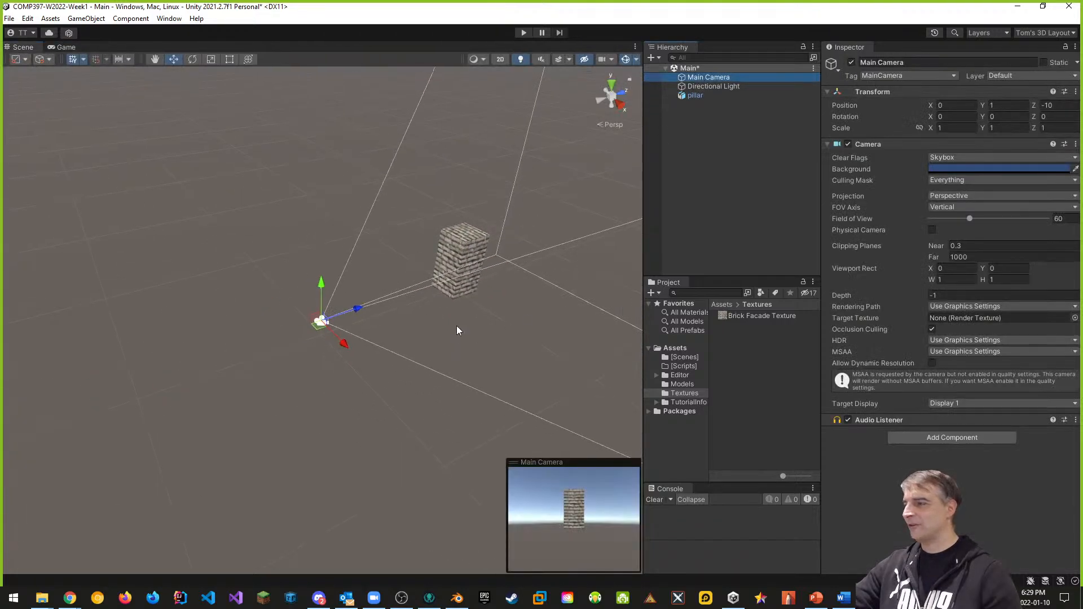
click(468, 251)
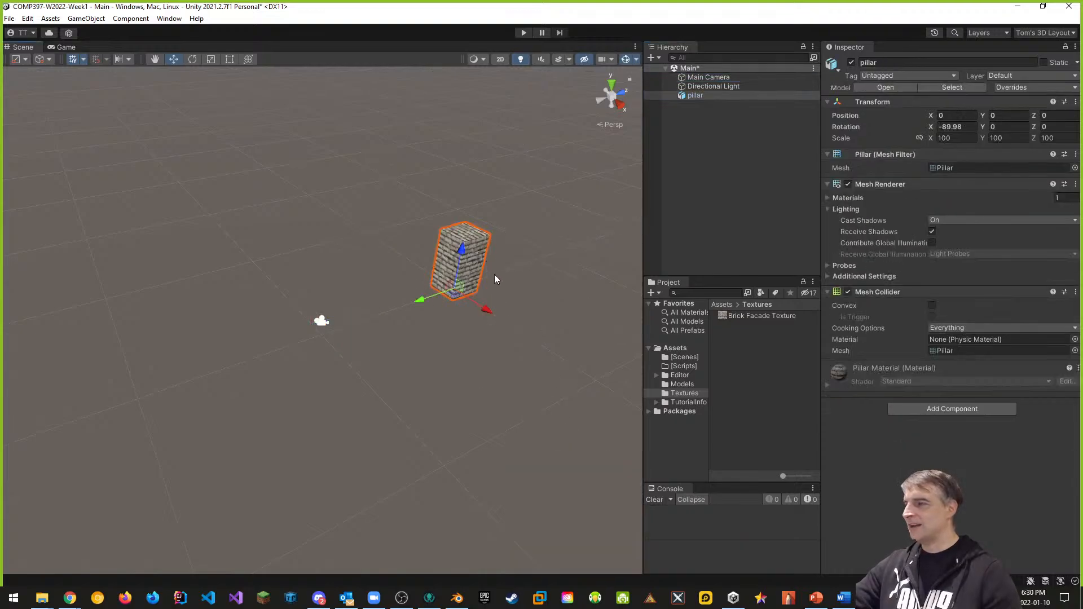
drag(67, 47, 336, 462)
drag(379, 399, 390, 293)
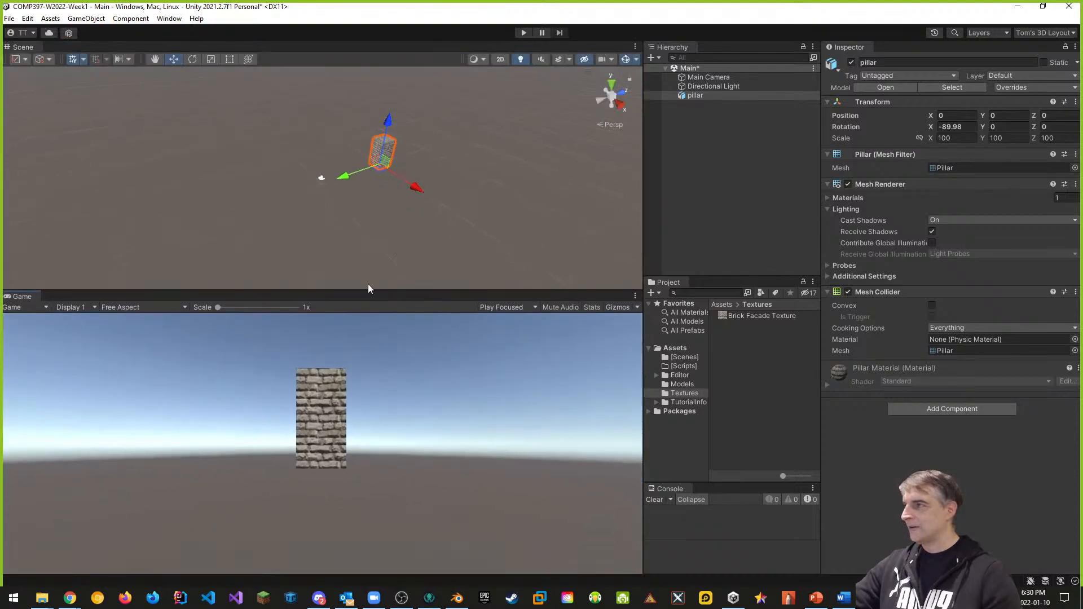
click(709, 78)
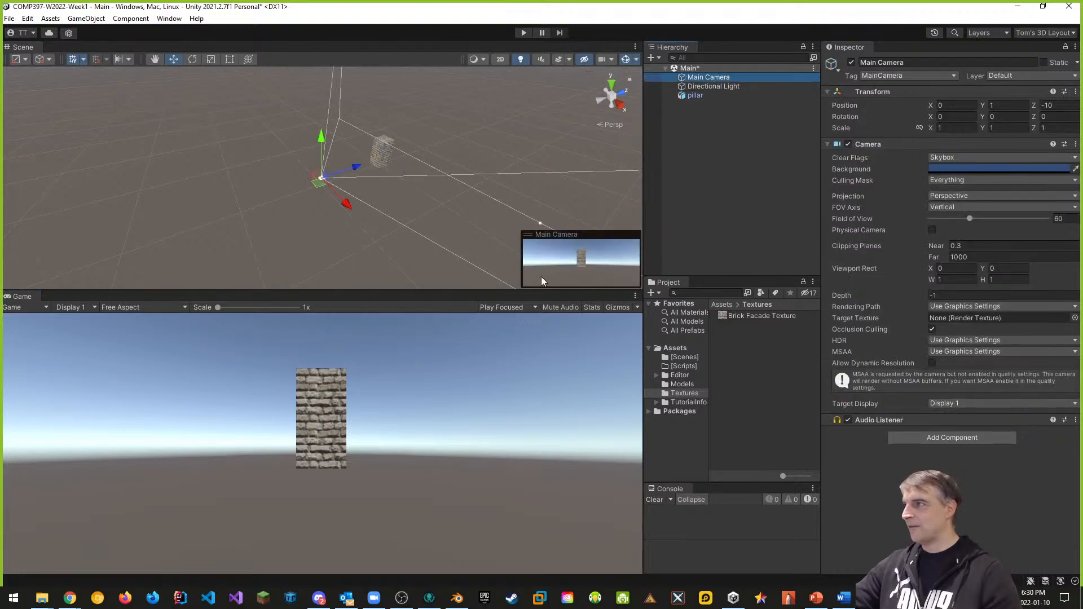
alt+drag(550, 279, 375, 130)
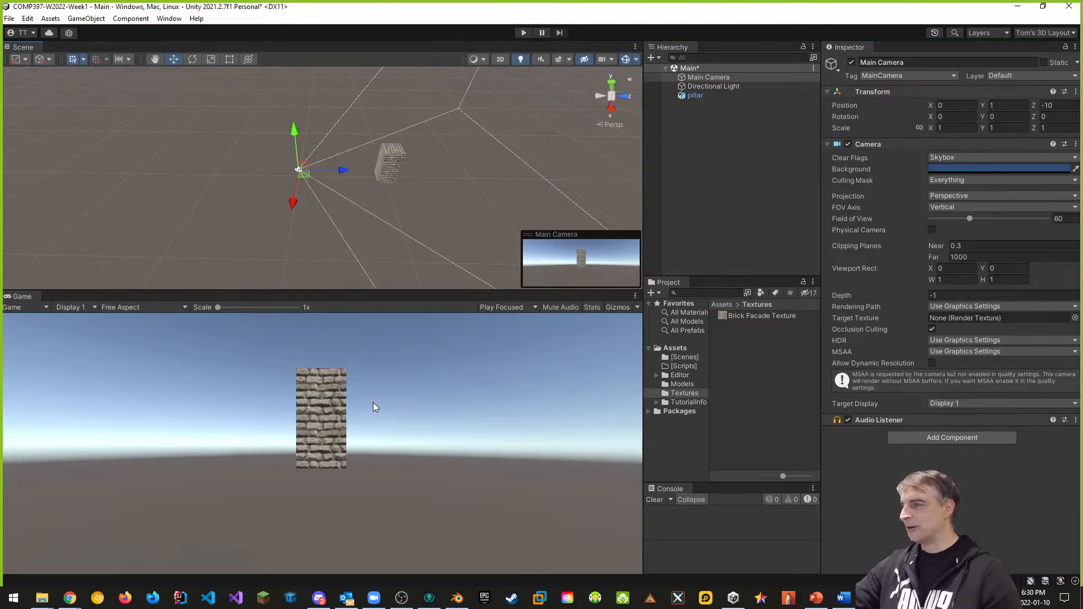
Step: Lower the pillar to Y -4.51 and tilt it to Z -38.434, then re-dock Game
click(398, 163)
drag(400, 153, 397, 171)
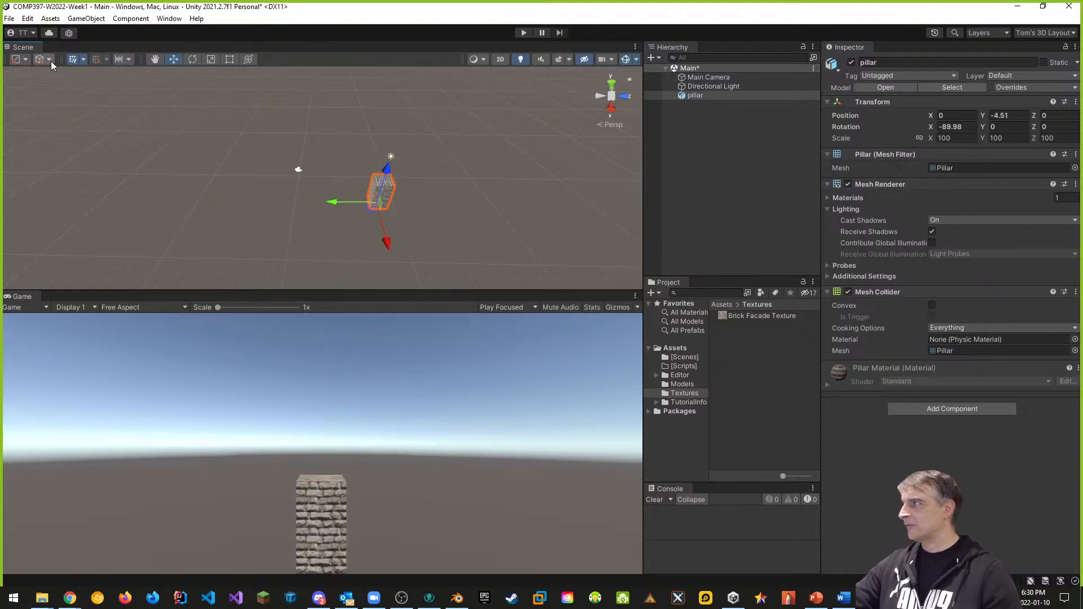
click(192, 60)
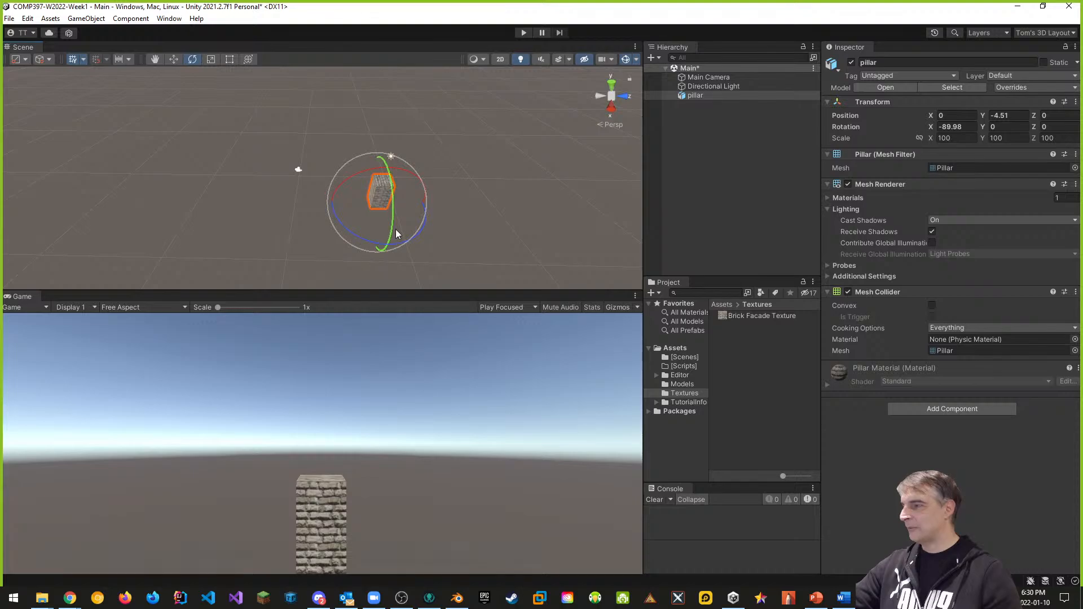
drag(343, 225, 397, 251)
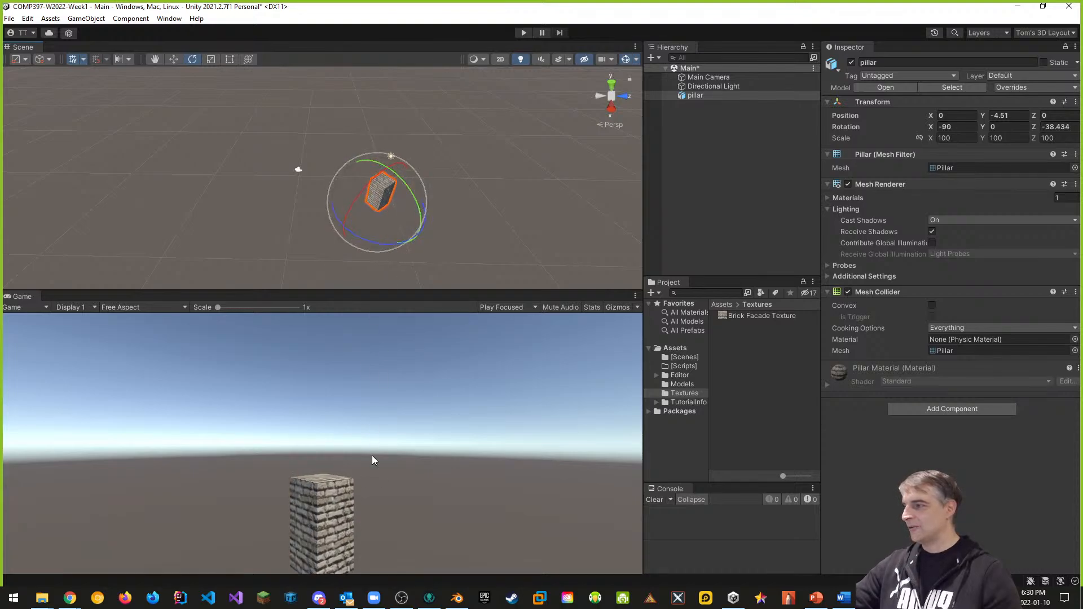
drag(371, 292, 374, 249)
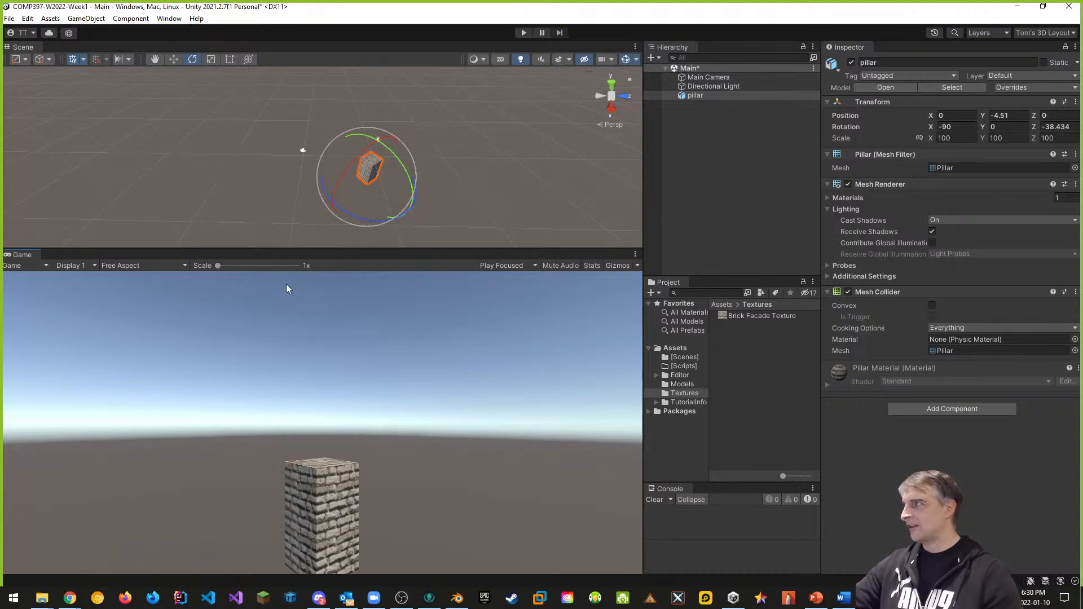
drag(30, 251, 66, 48)
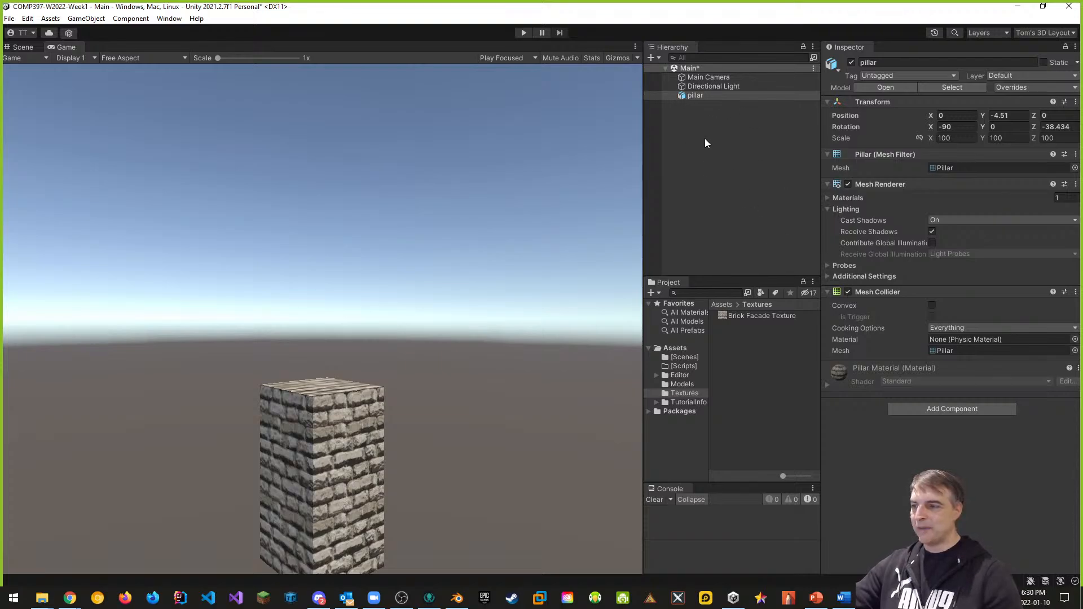
Step: Create a new folder named Prefabs under Assets
click(675, 348)
right_click(725, 386)
mouse_move(756, 93)
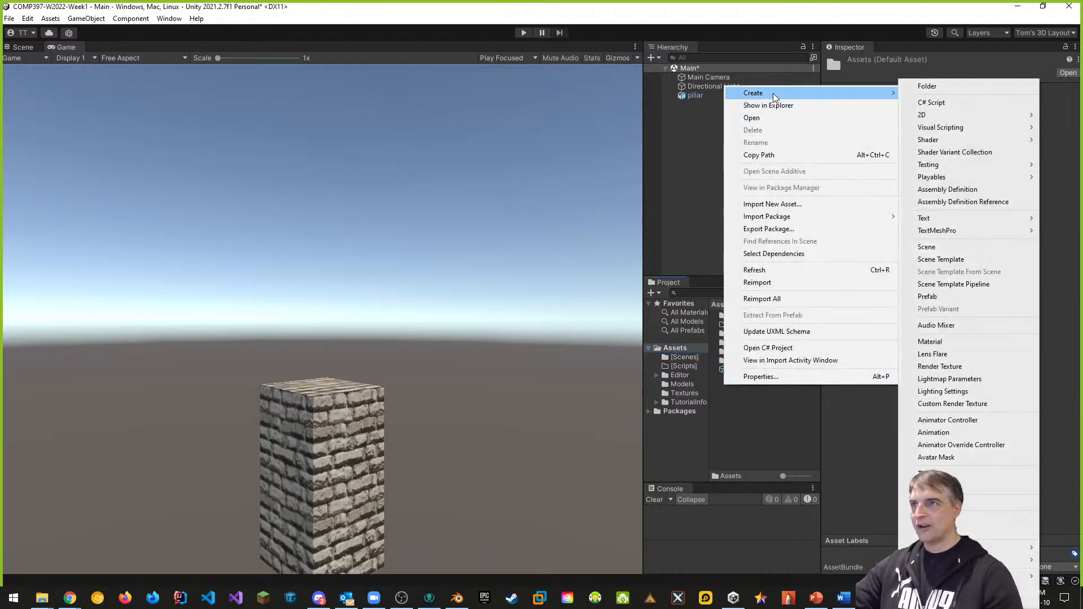
click(925, 92)
text(P)
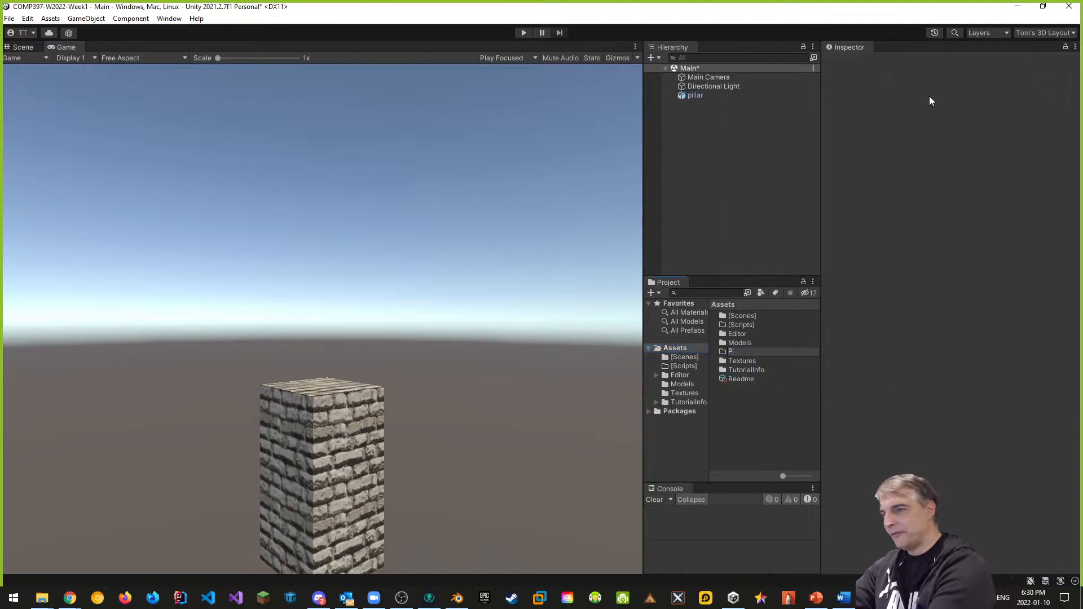
text(refabs)
key(Return)
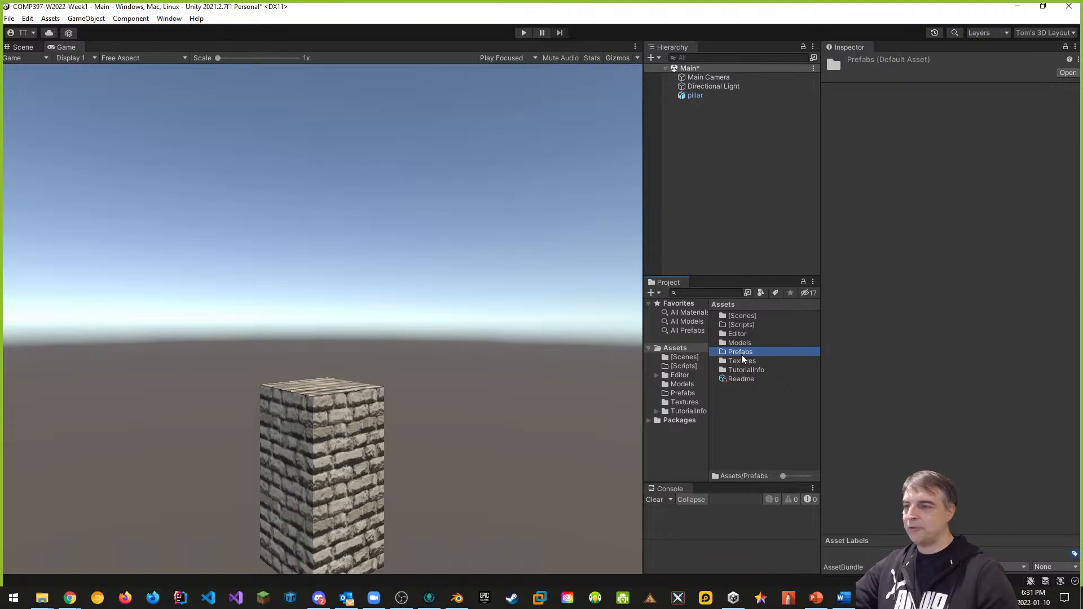
Step: Drag the scene's pillar into Prefabs as a new Original Prefab
drag(691, 96, 740, 352)
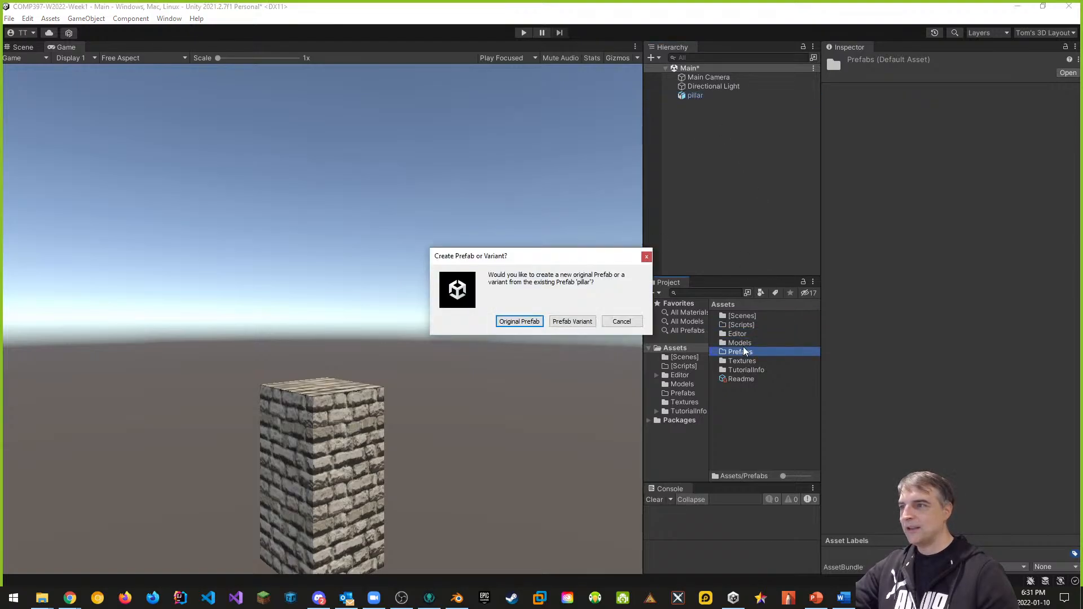
click(532, 325)
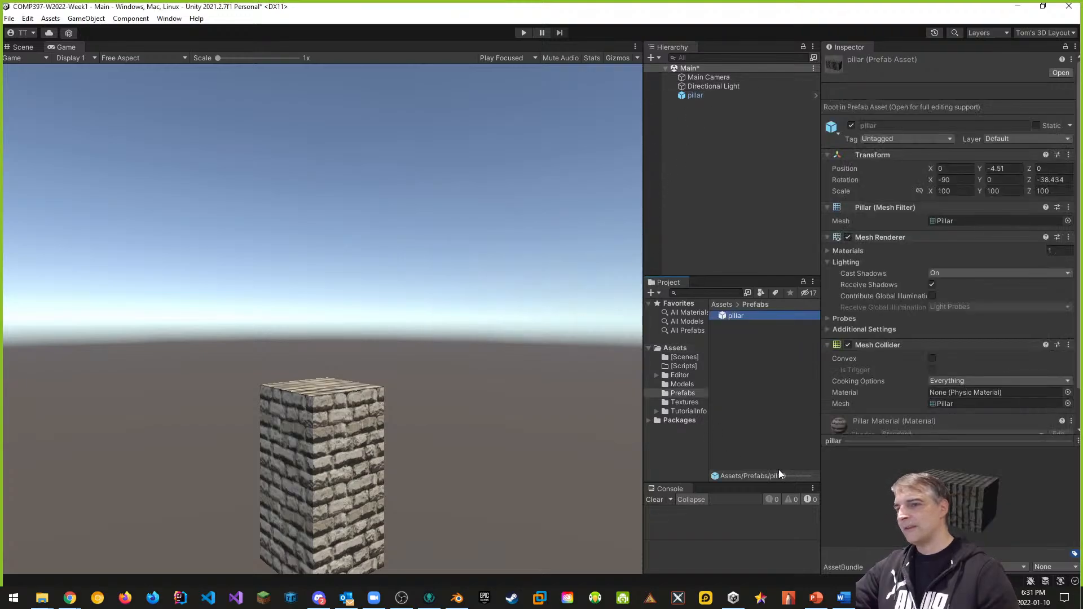
drag(953, 502, 911, 448)
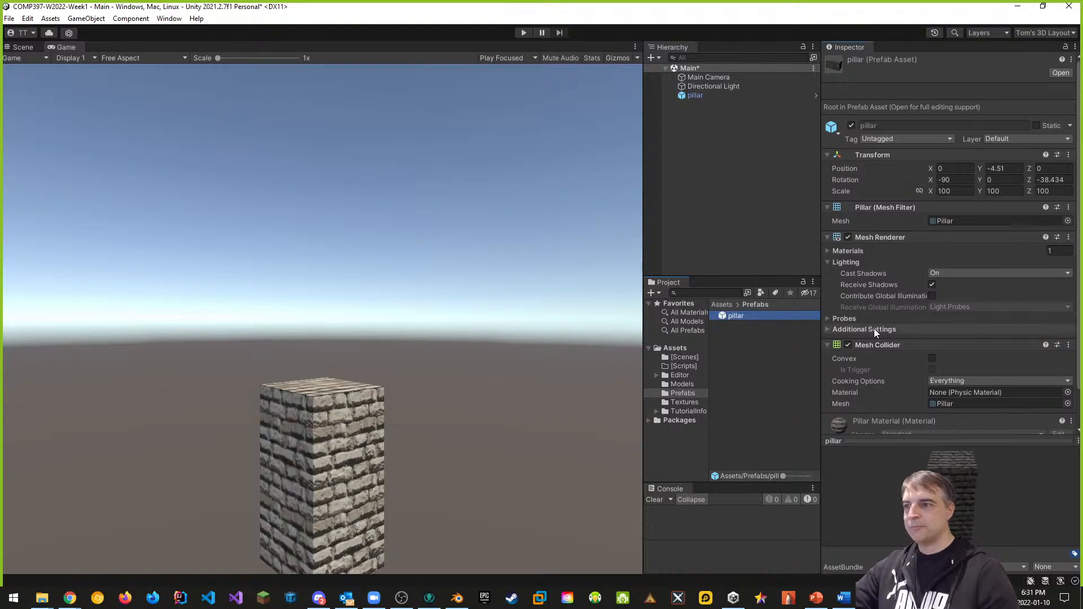
Step: Create a new folder named Materials under Assets
click(677, 349)
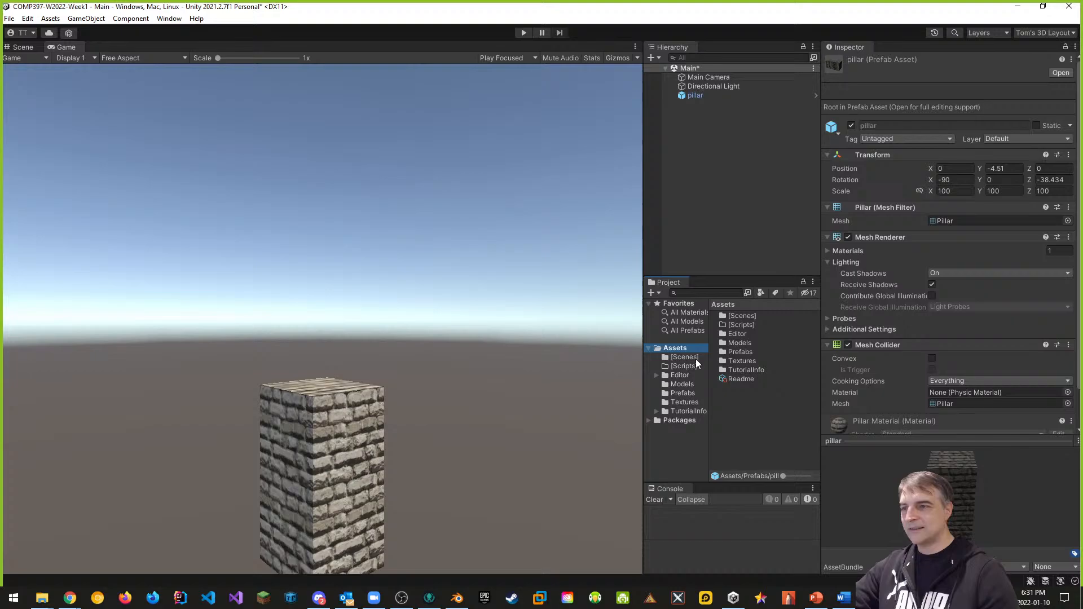
right_click(736, 408)
mouse_move(790, 116)
click(946, 86)
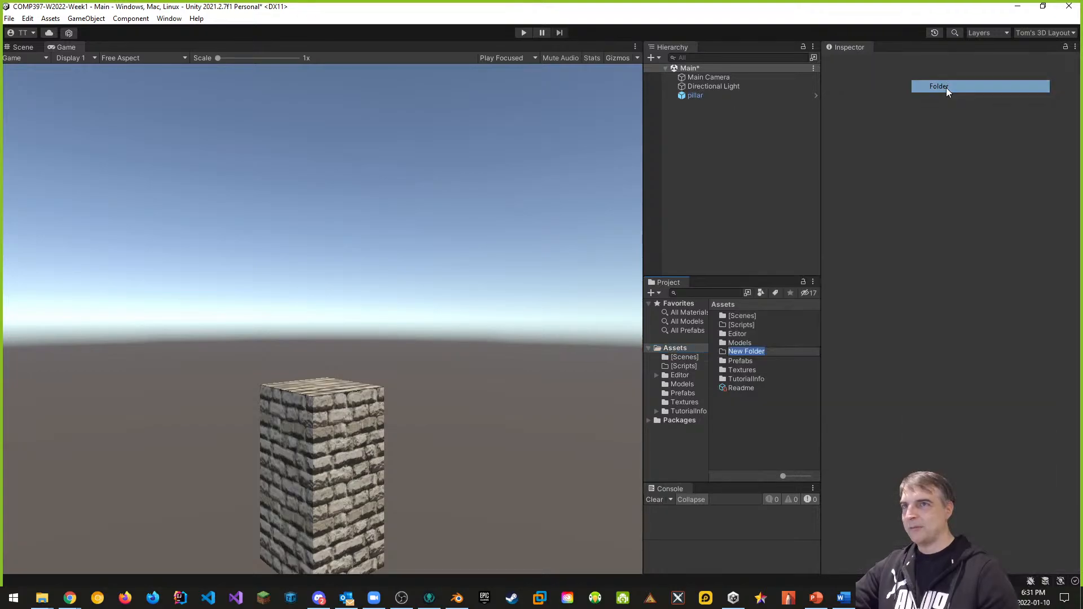
text(Materials)
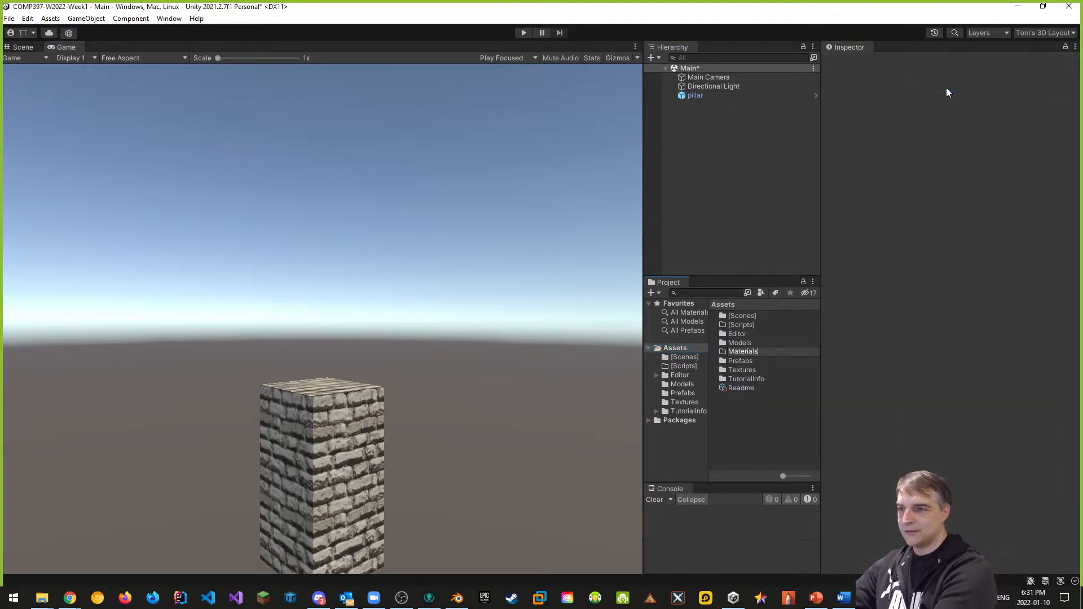
key(Return)
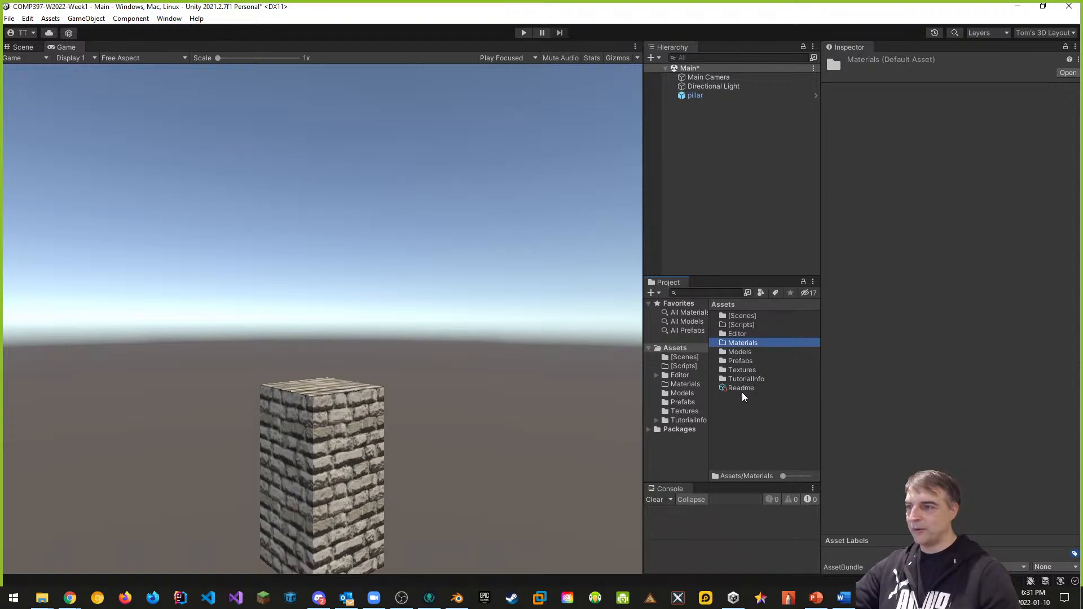
Step: Extract the pillar model's embedded materials into Assets/Materials
click(682, 394)
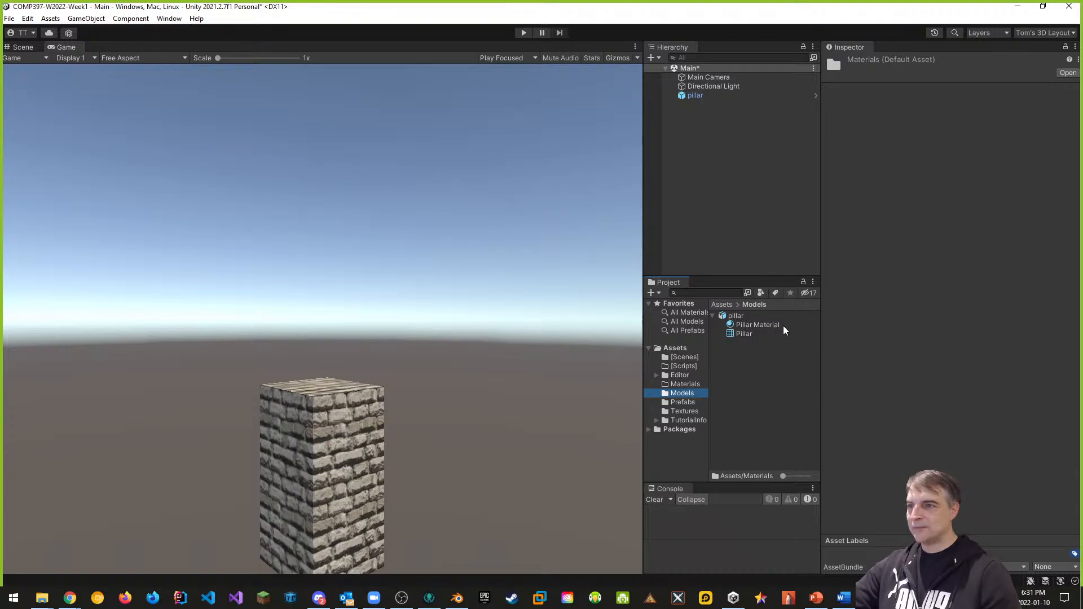
click(744, 319)
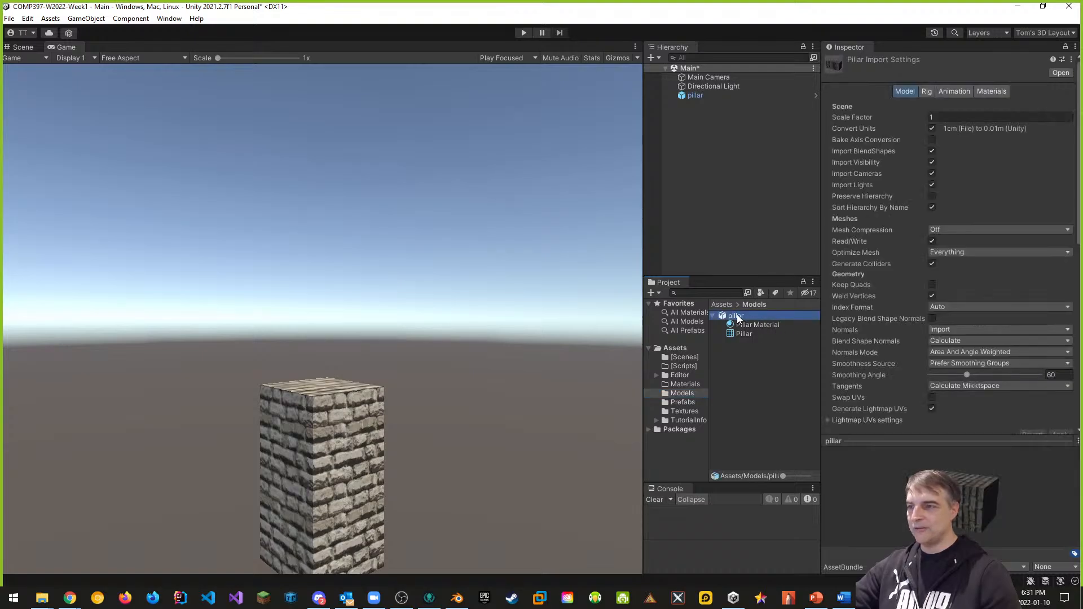
click(991, 90)
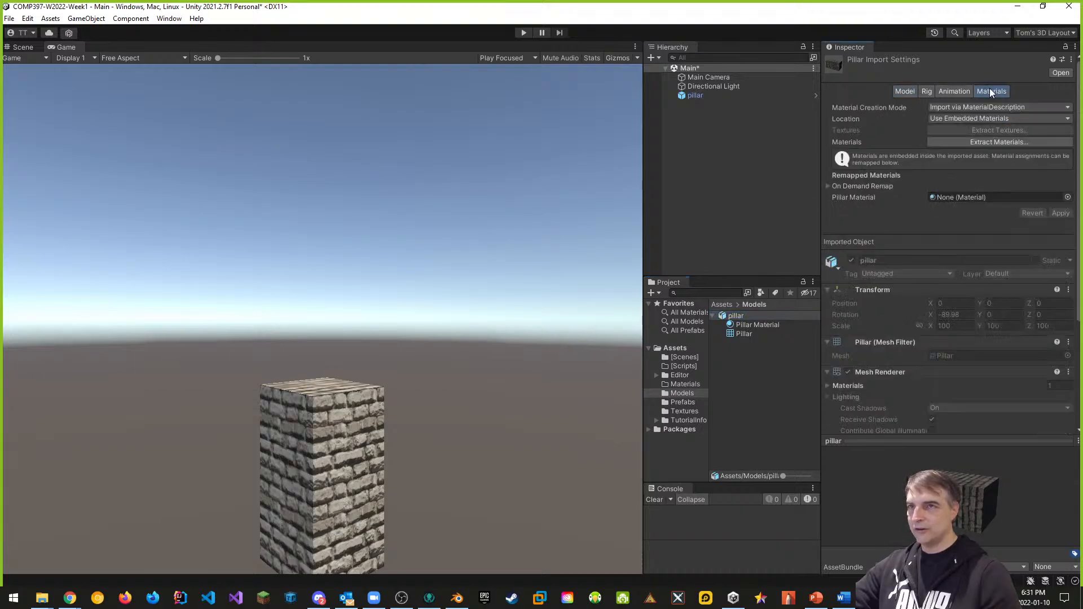
click(987, 142)
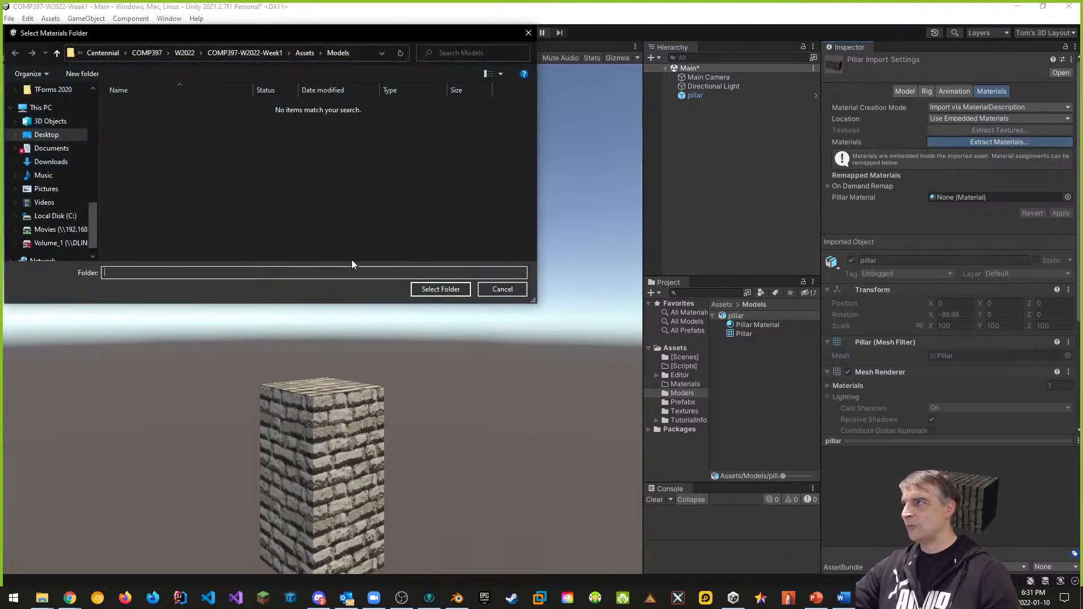
click(305, 53)
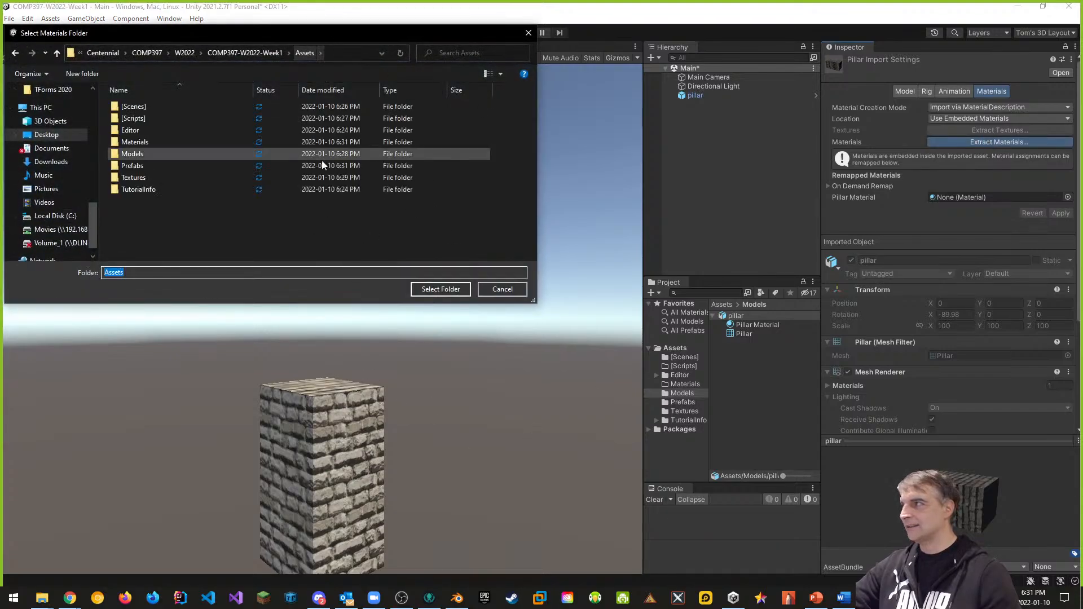
double_click(136, 141)
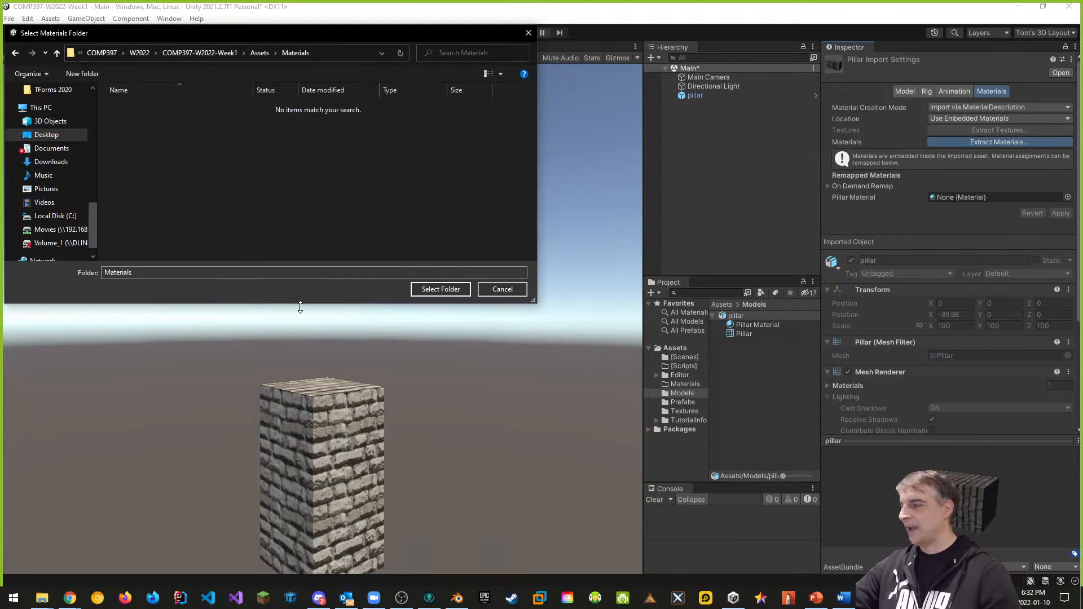
click(455, 289)
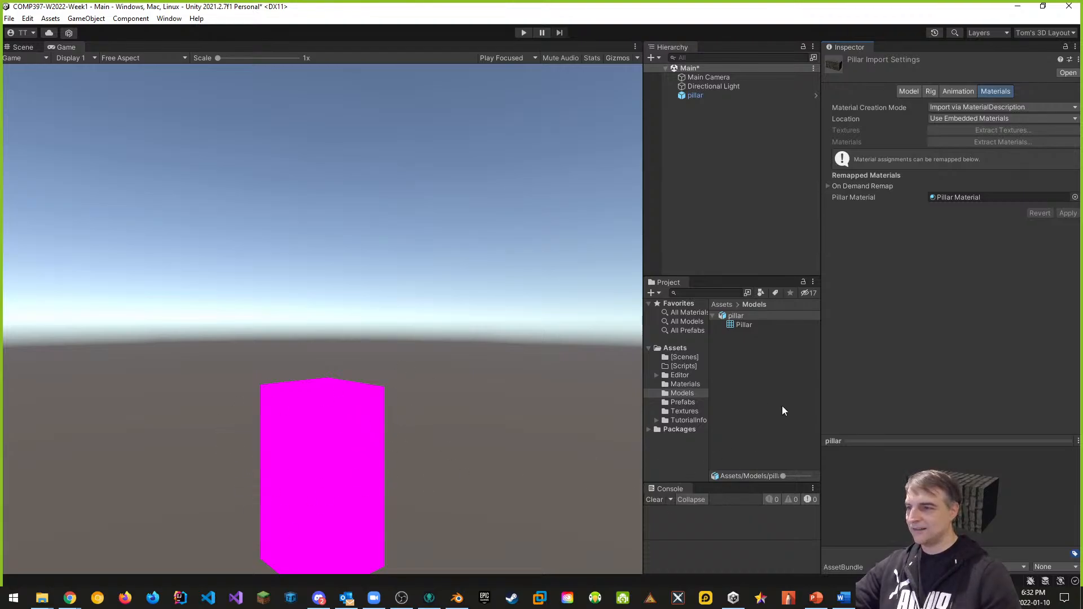
Step: Drag Pillar Material onto the pillar in the Scene view and fly in close to it
click(685, 384)
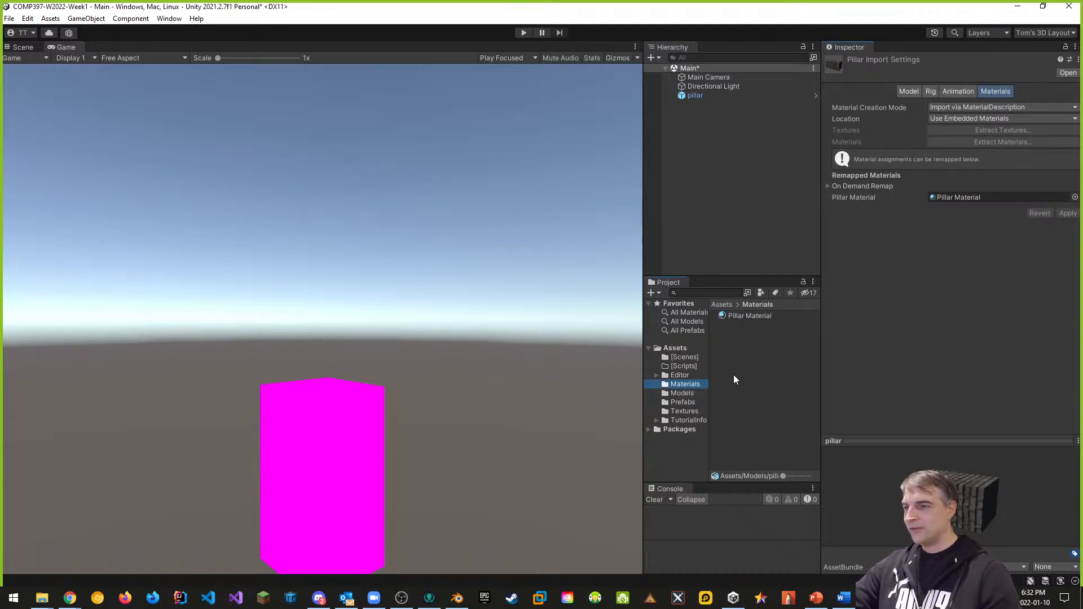
click(739, 316)
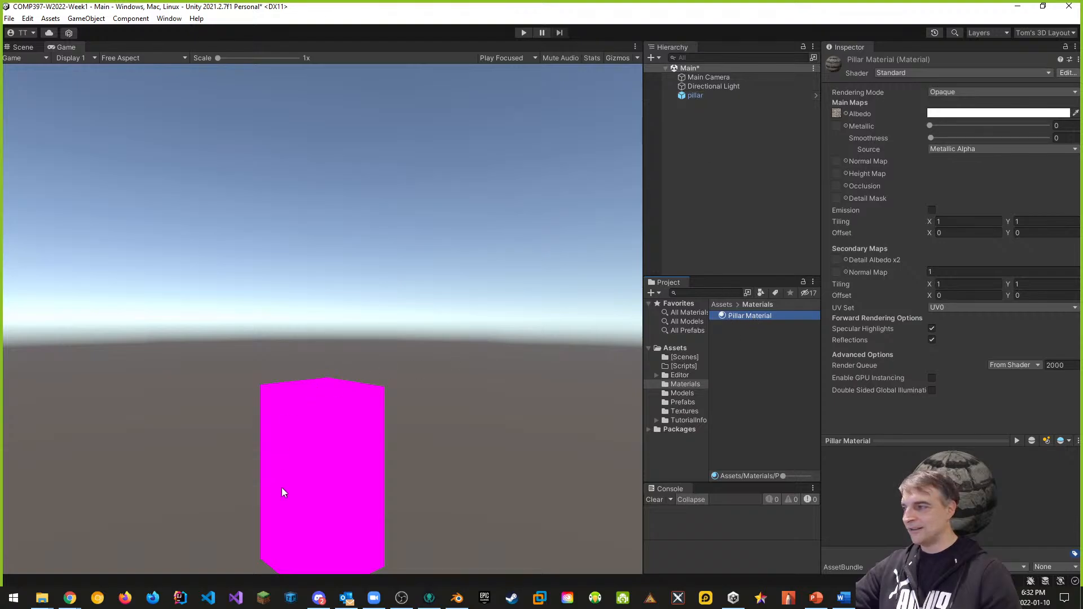
drag(739, 317, 325, 431)
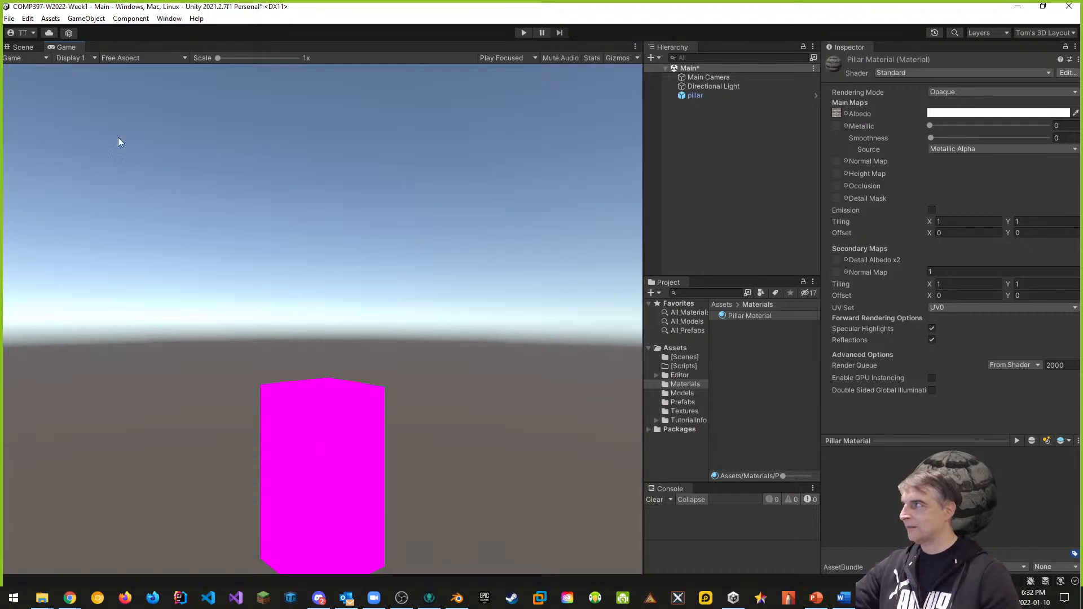
click(25, 48)
drag(733, 316, 460, 354)
right_drag(545, 402, 510, 371)
key(w)
key(w)
middle_drag(432, 432, 388, 383)
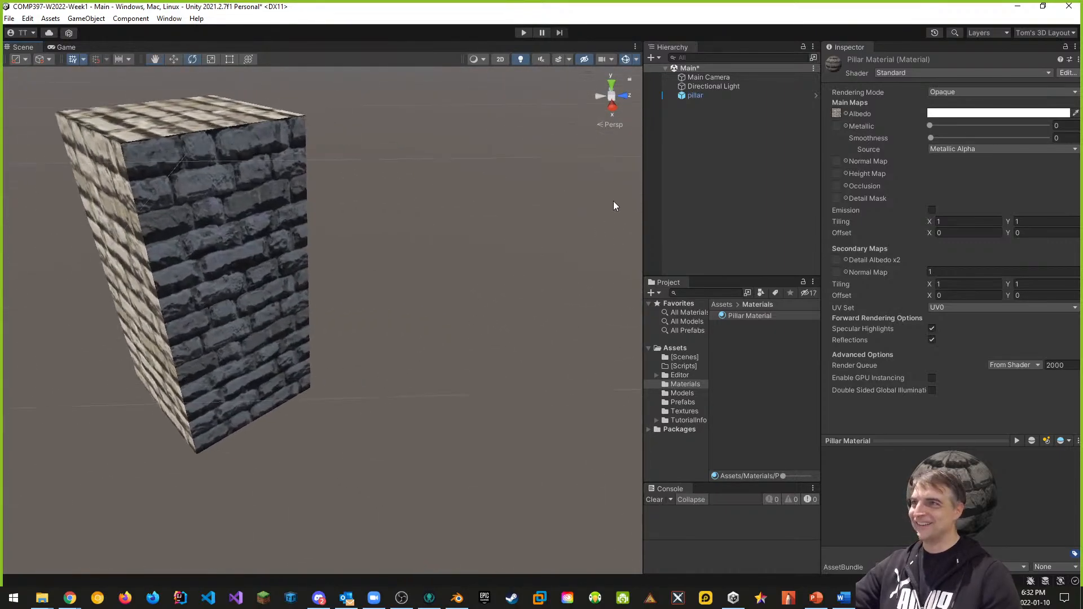
Step: Rename the pillar object to 'Pillar'
click(692, 95)
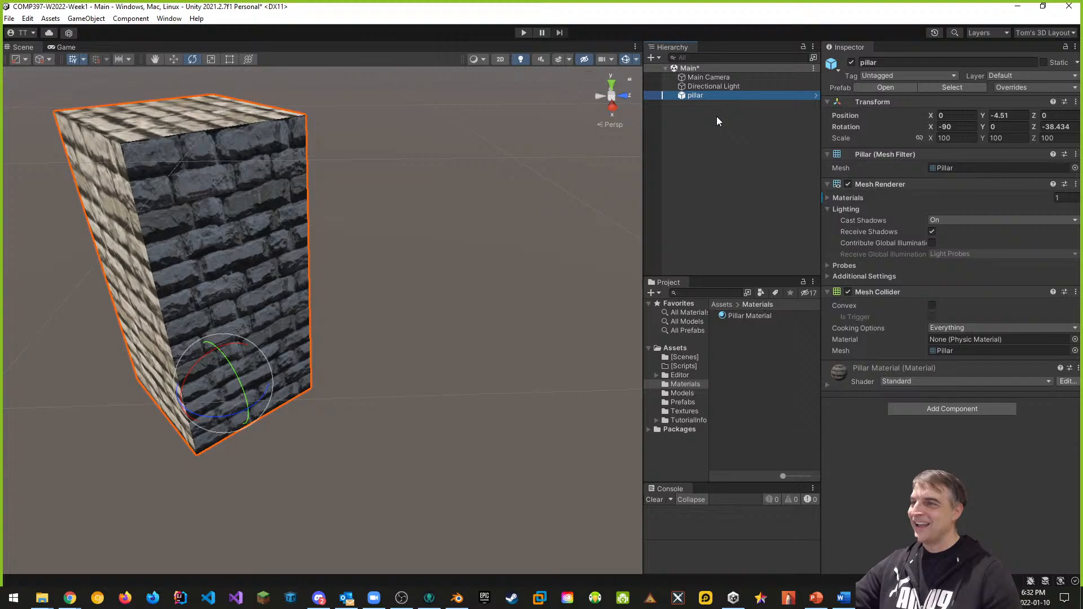
click(897, 62)
drag(908, 60, 840, 64)
text(Pillar)
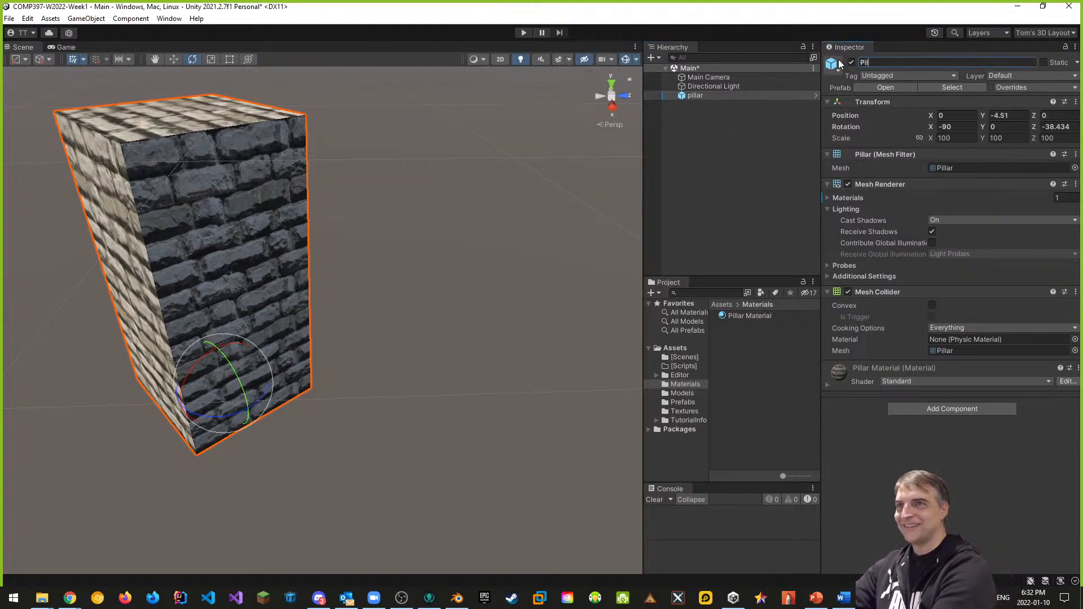
key(Return)
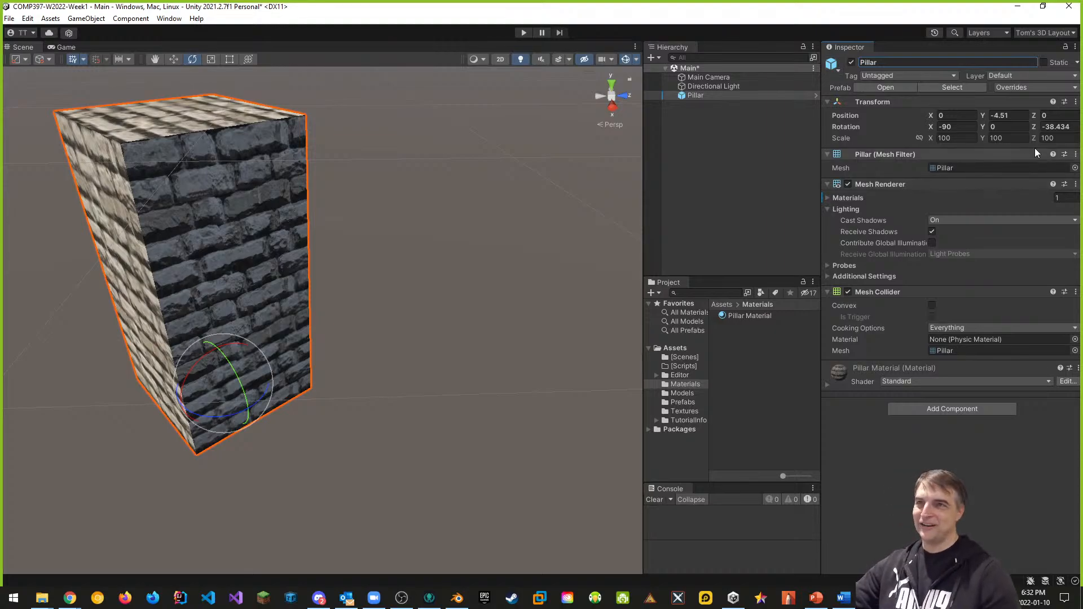
Step: Move the pillar down to Y -4.23, checking its placement through the Game view
scroll(367, 273, down, 6)
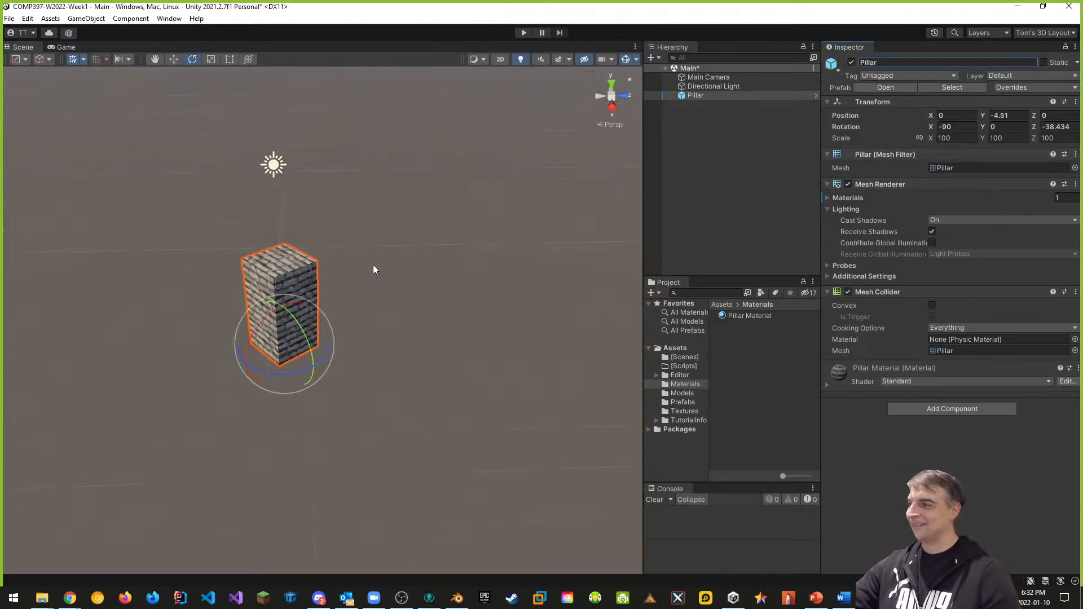
middle_drag(373, 265, 436, 271)
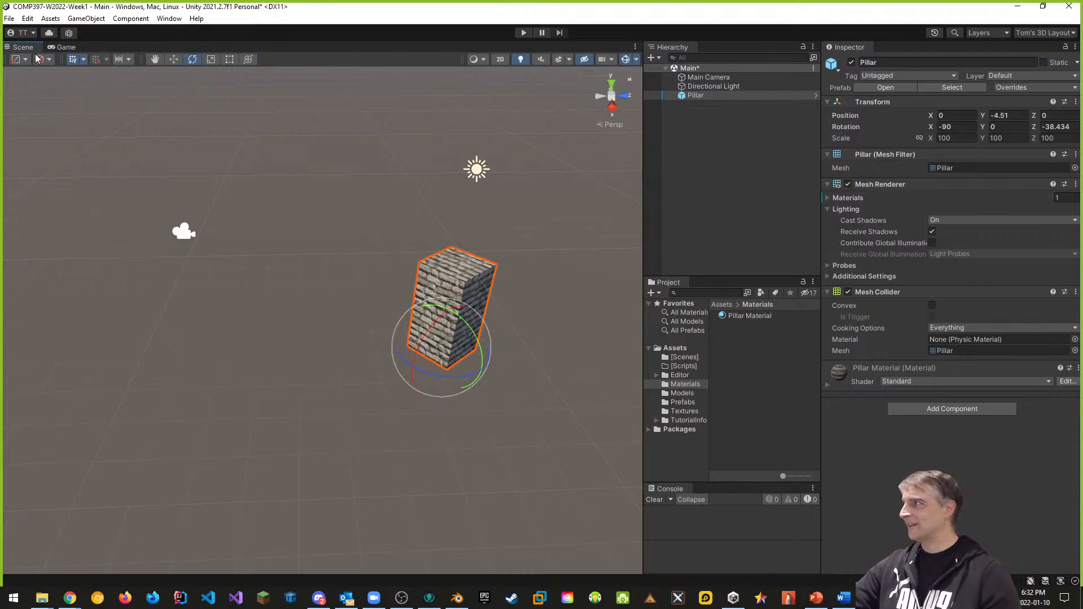
click(172, 61)
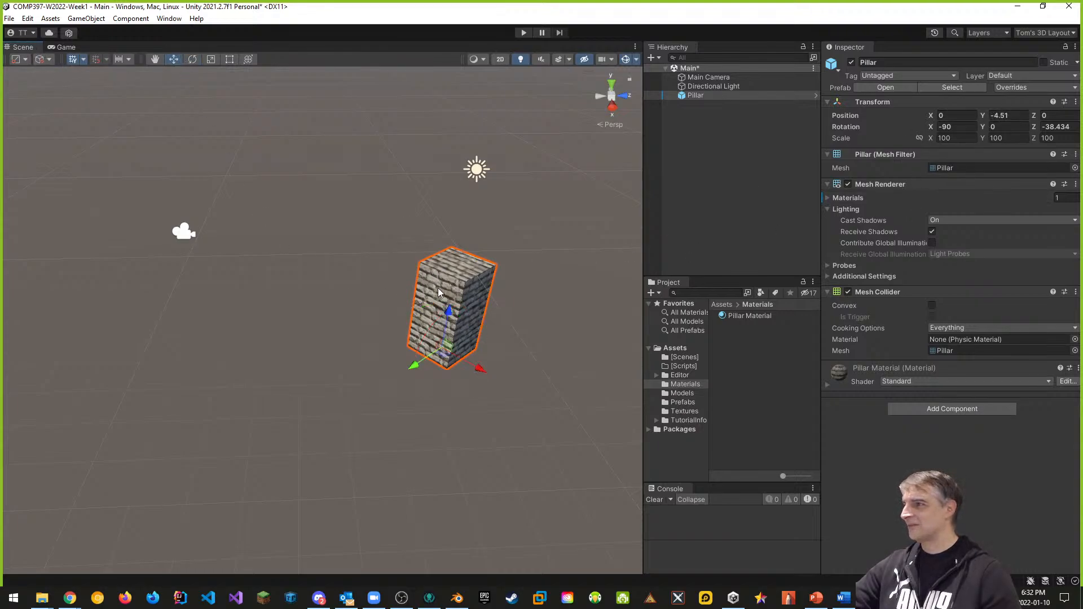
drag(452, 313, 455, 282)
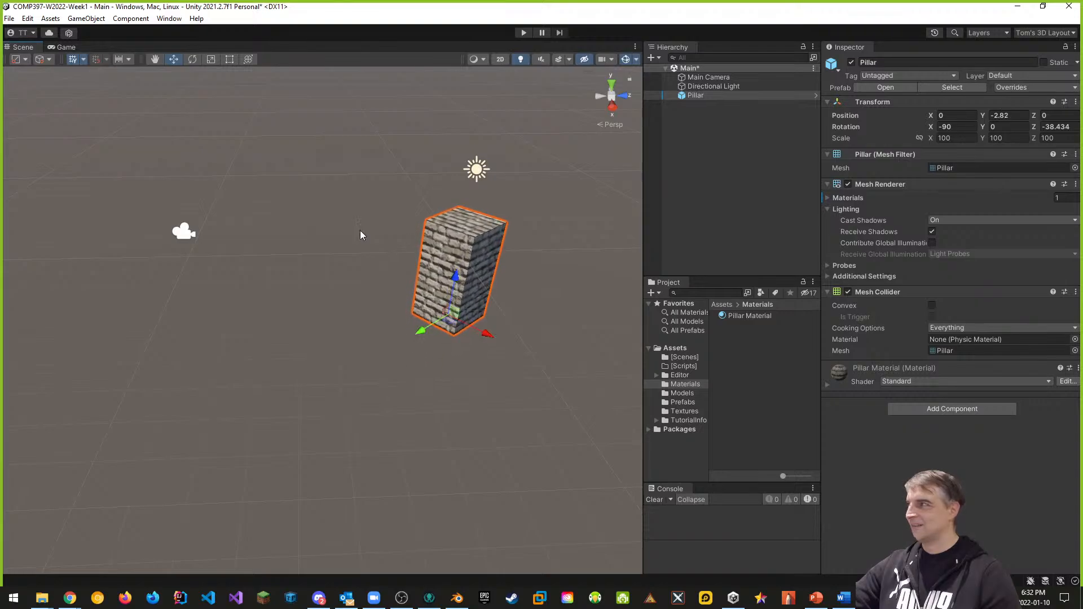
click(66, 47)
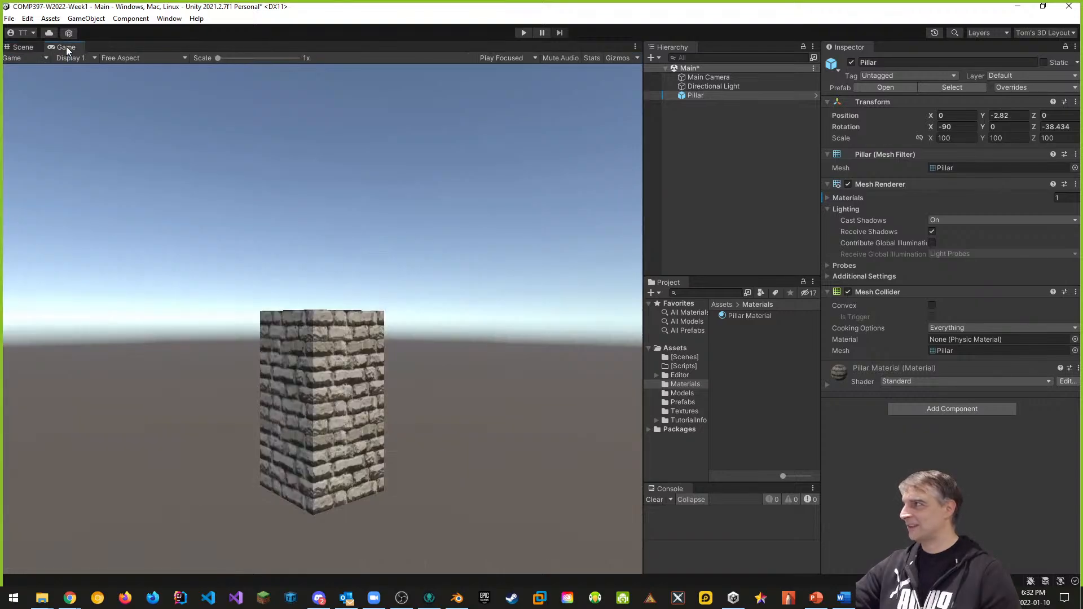
click(24, 47)
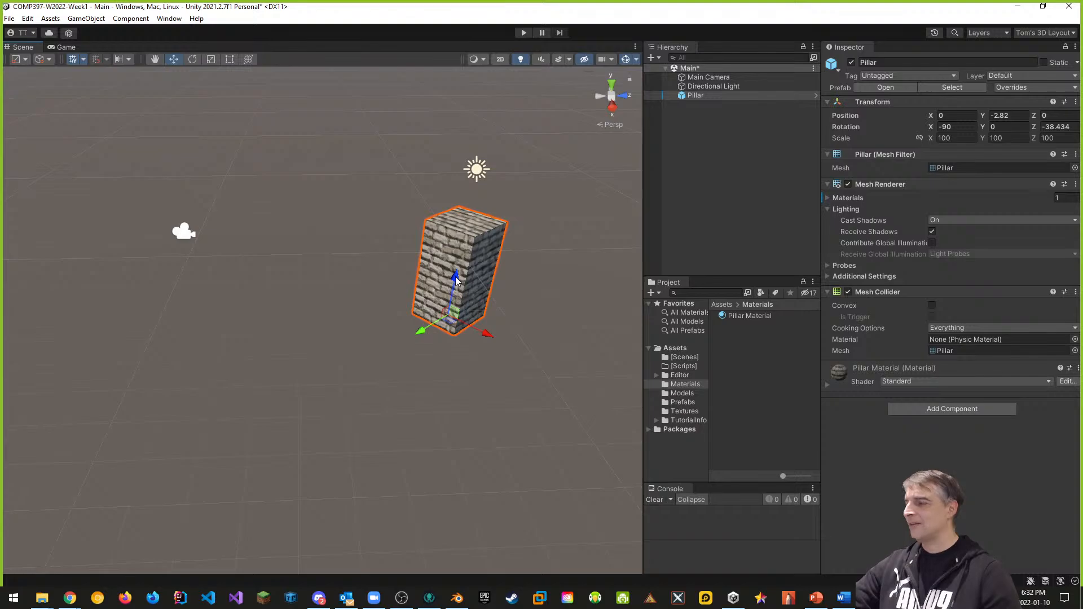
drag(456, 276, 455, 310)
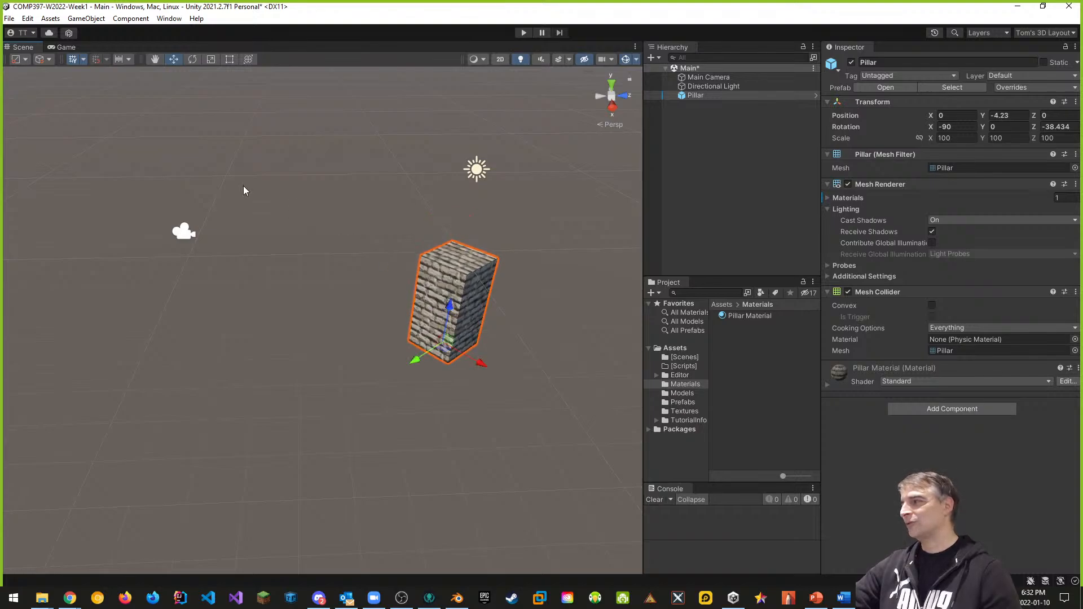
click(66, 47)
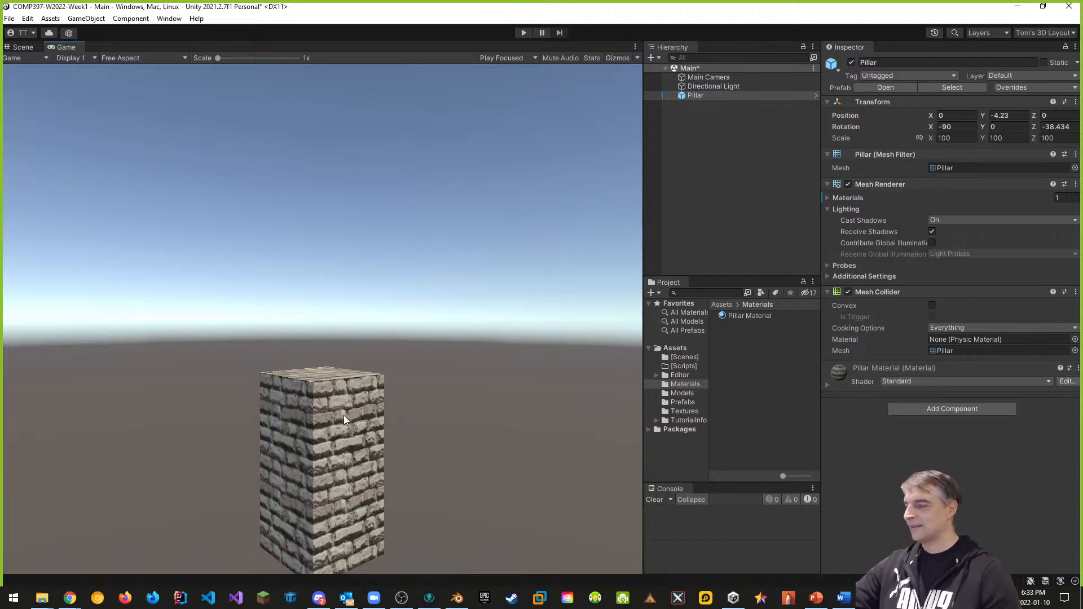
click(24, 47)
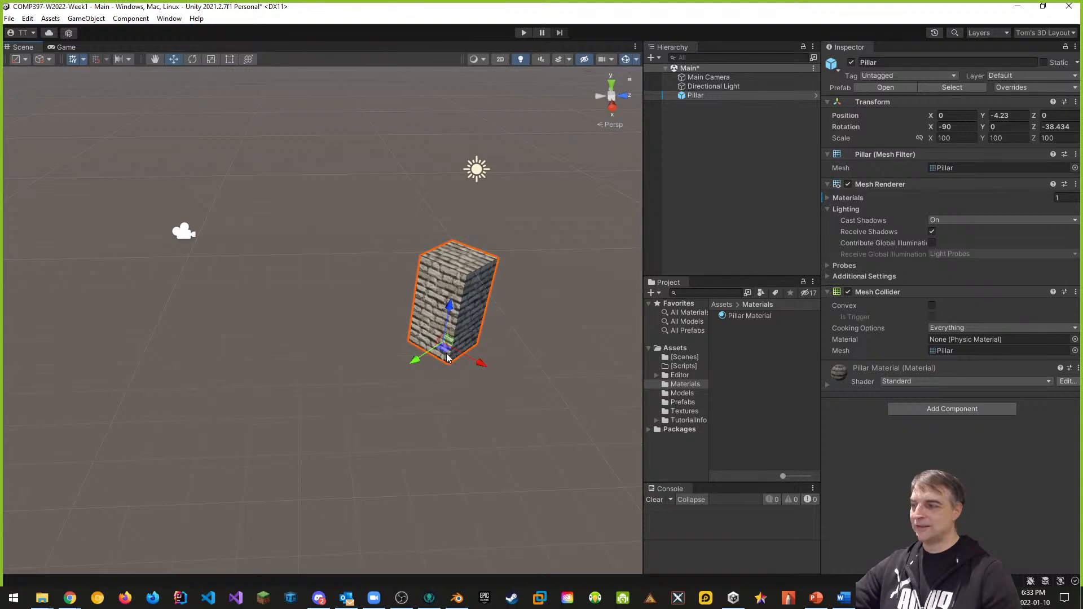
Step: Zoom toward the pillar and select Pillar Material in the Project panel
scroll(502, 325, up, 2)
scroll(503, 321, up, 2)
middle_drag(615, 317, 496, 309)
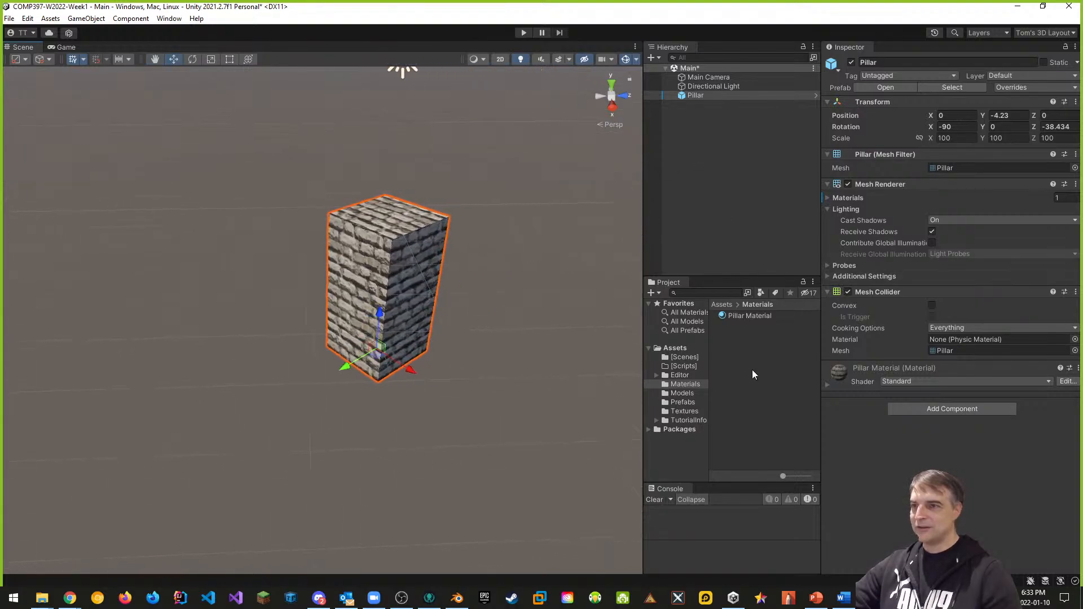
click(737, 317)
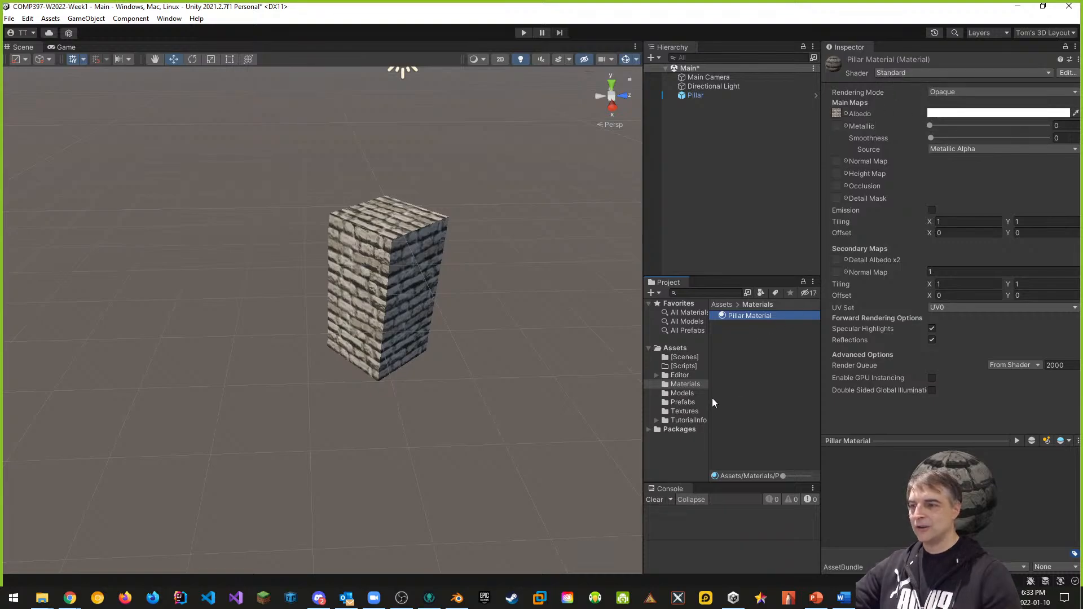
Step: Duplicate Brick Facade Texture and rename the copy to Brick Facade Texture_N
click(694, 412)
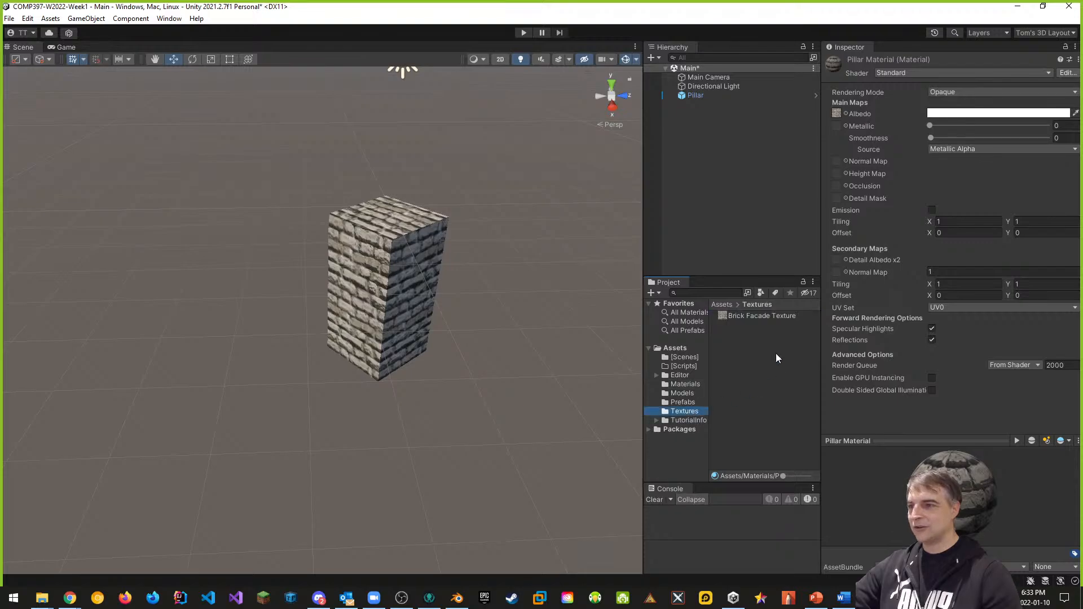
click(741, 319)
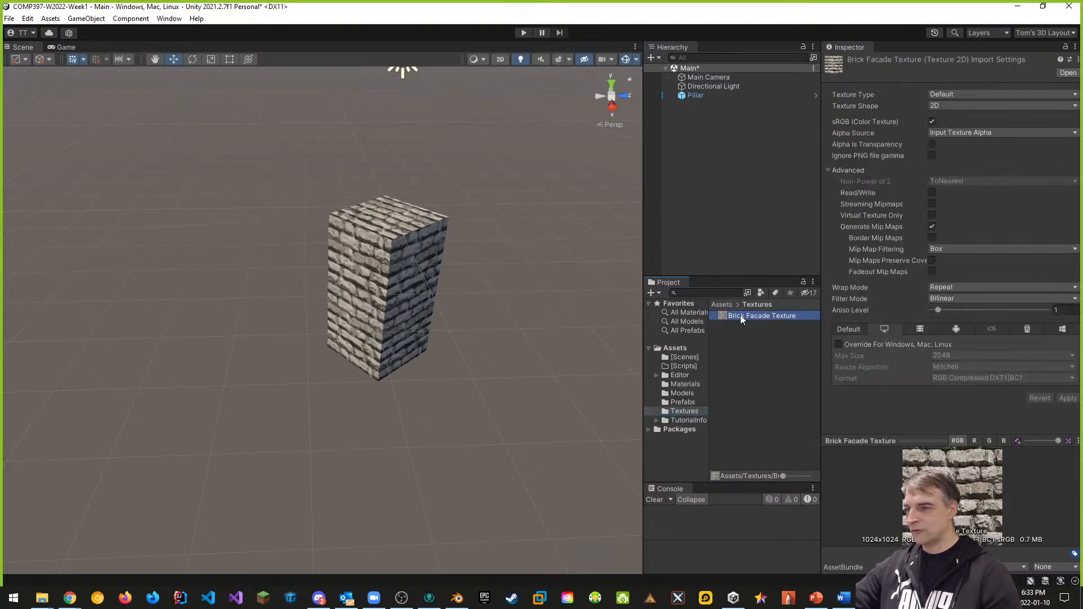
key(ctrl+d)
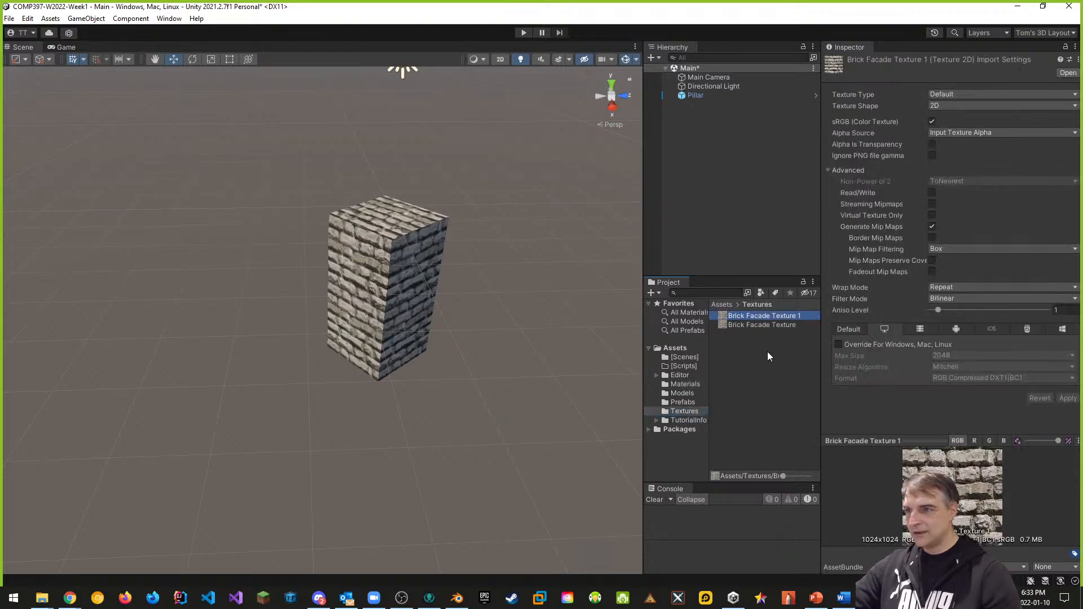
click(803, 316)
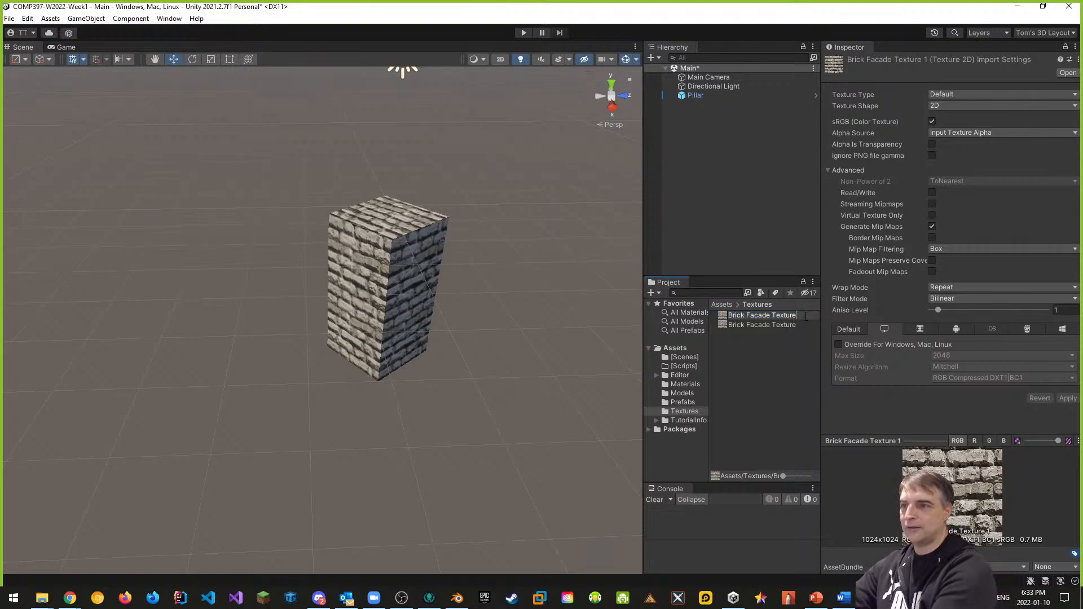
text(_N)
key(Return)
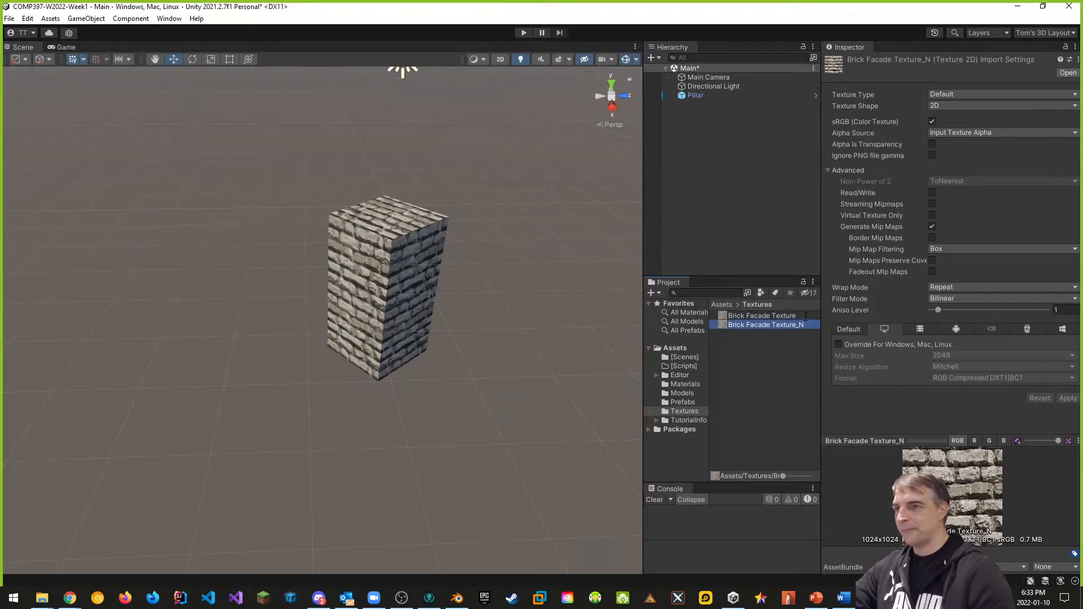
Step: Select Pillar Material in the Materials folder to show its settings
click(703, 384)
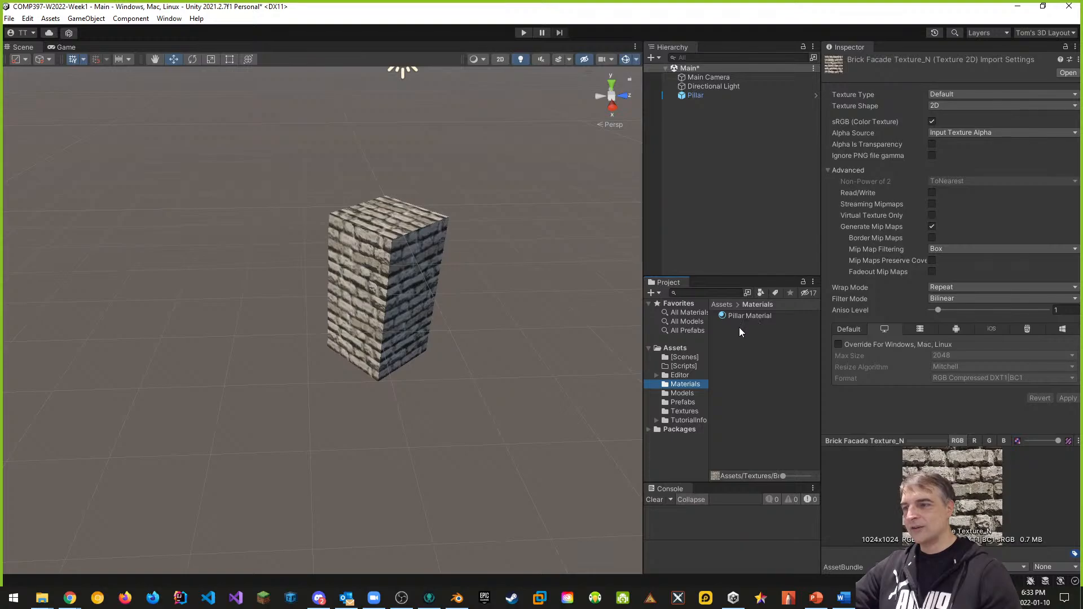
click(692, 412)
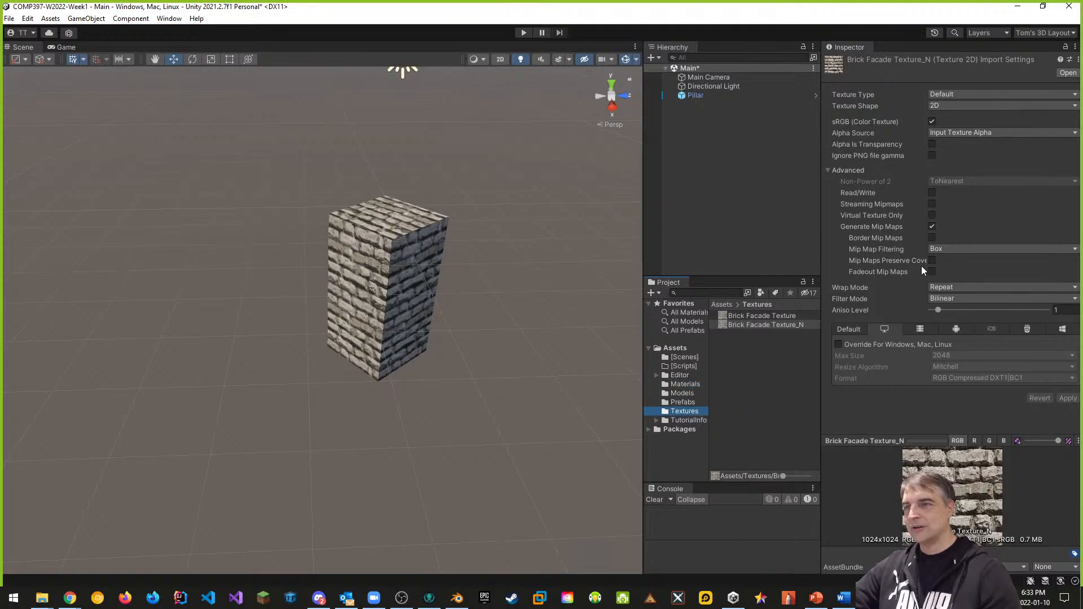
click(690, 385)
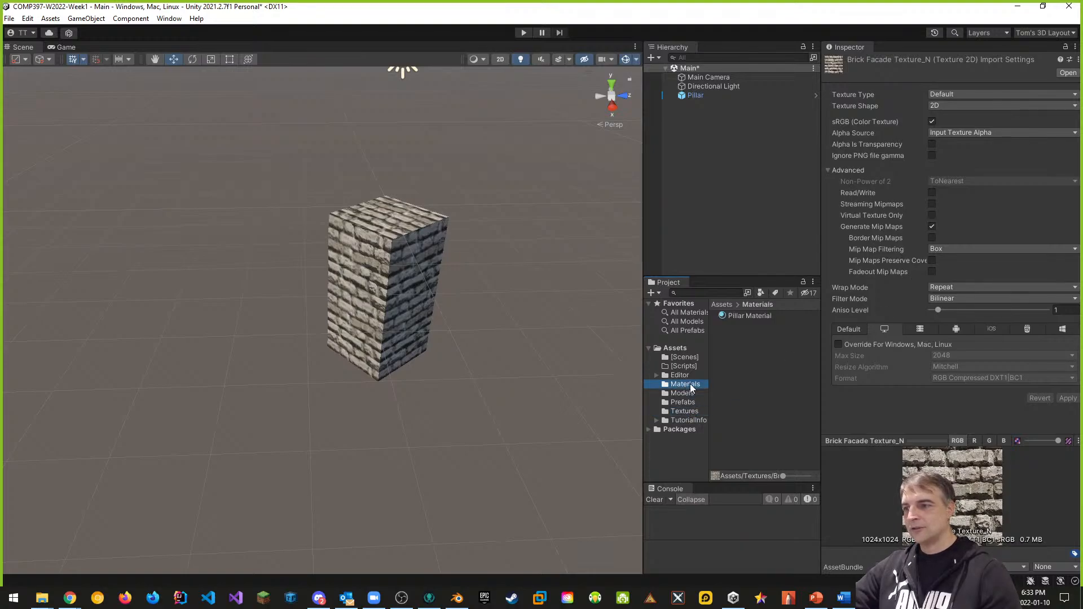
click(753, 316)
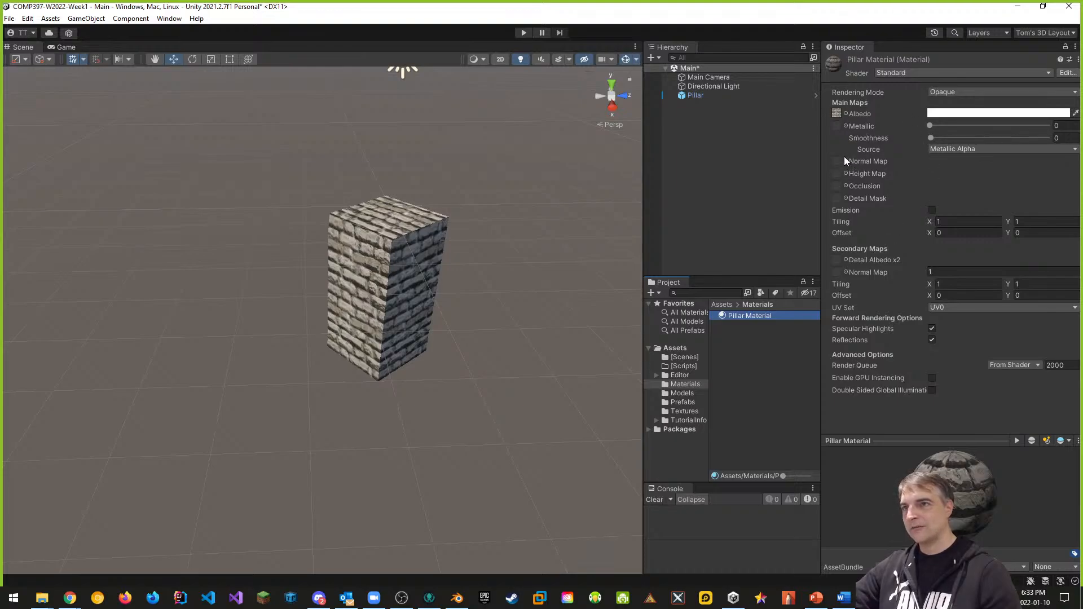
Step: Assign Brick Facade Texture_N as Pillar Material's normal map and mark it as a normal map
click(691, 412)
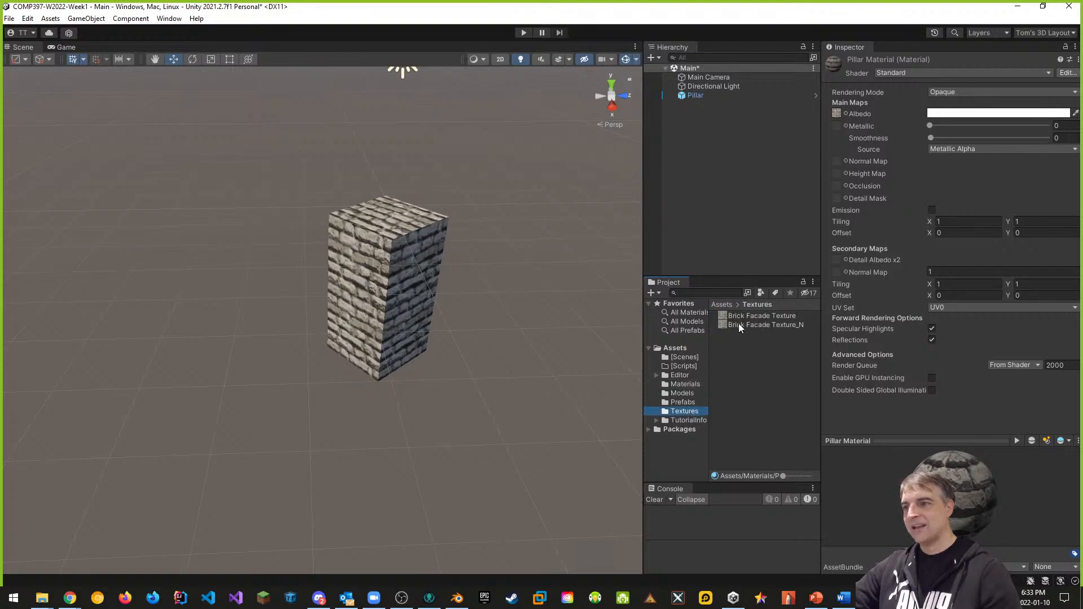
drag(739, 325, 838, 162)
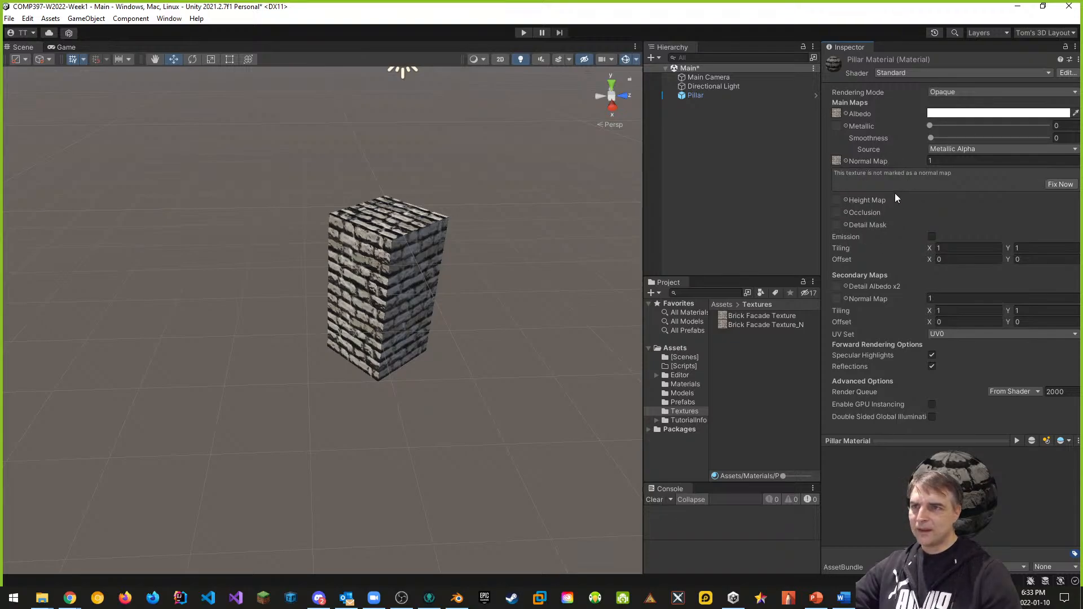
click(1060, 185)
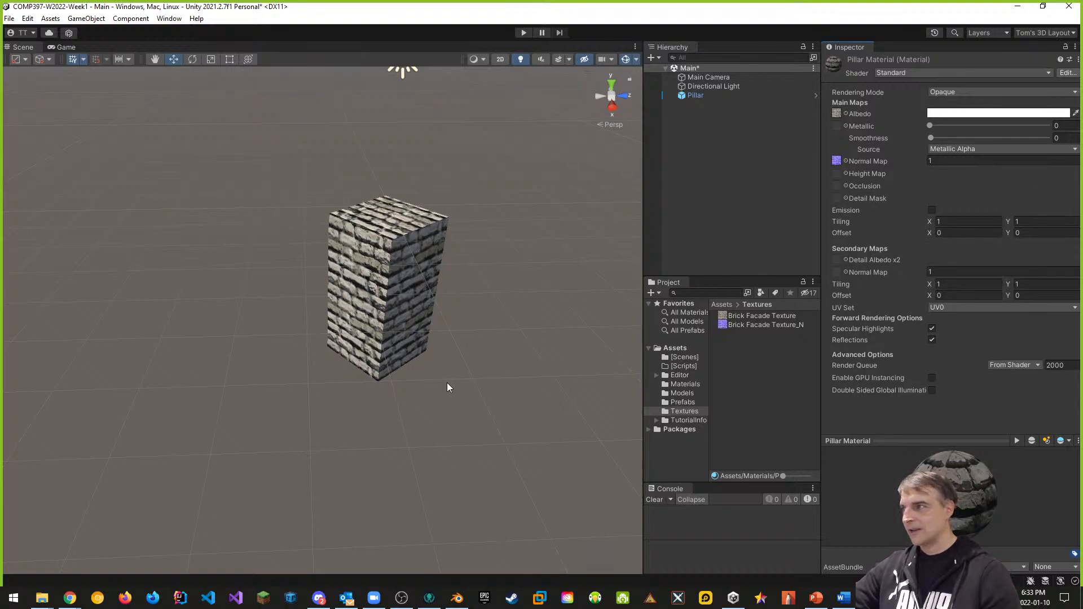
right_drag(424, 276, 383, 240)
key(w)
key(a)
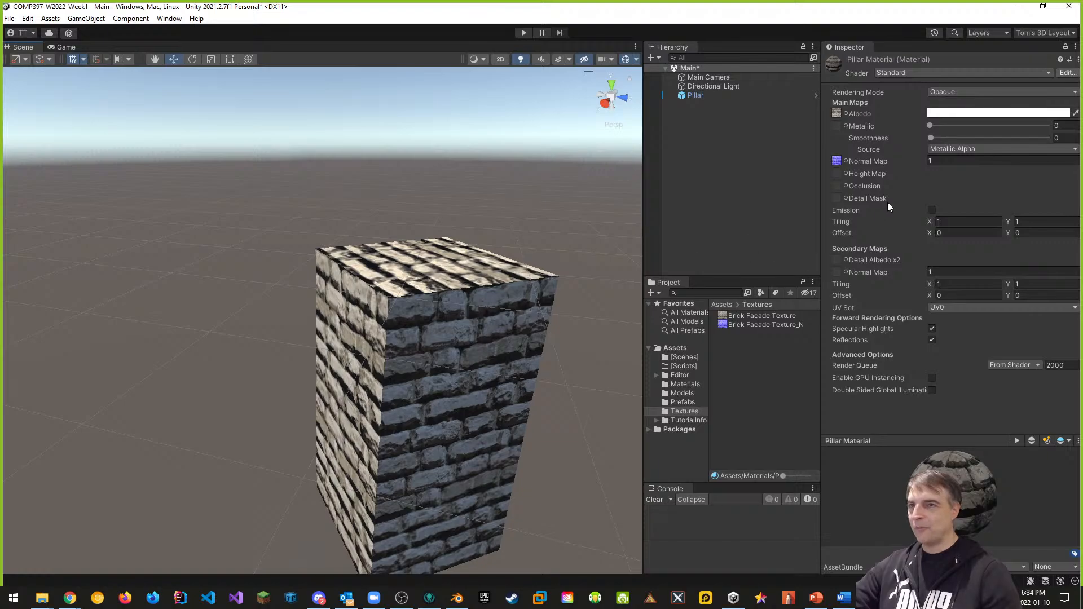
Step: Set the normal map strength to 0.5 and view the pillar up close
click(923, 161)
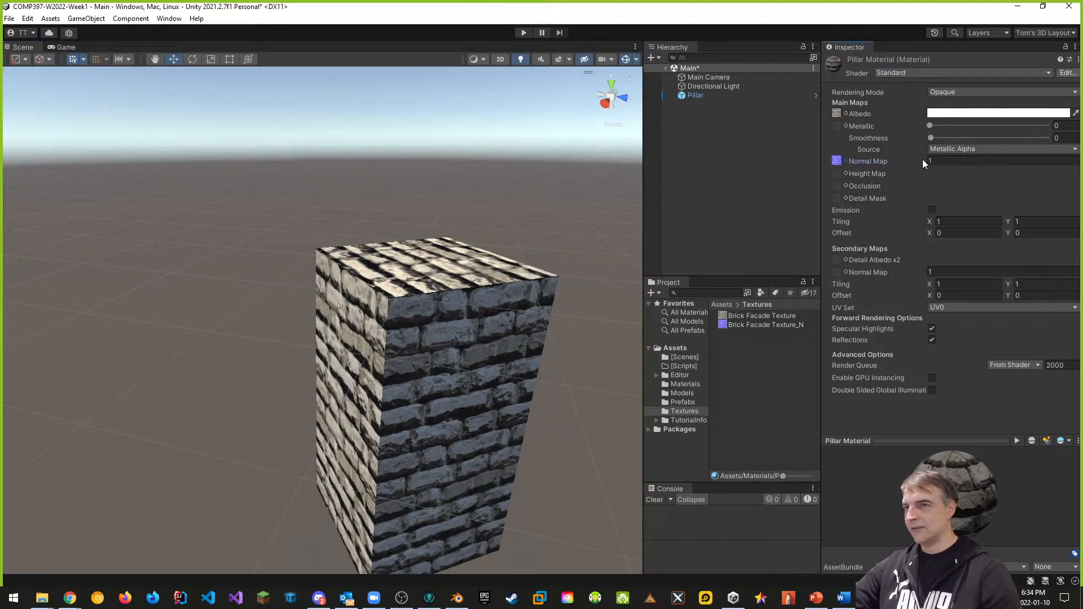
click(931, 161)
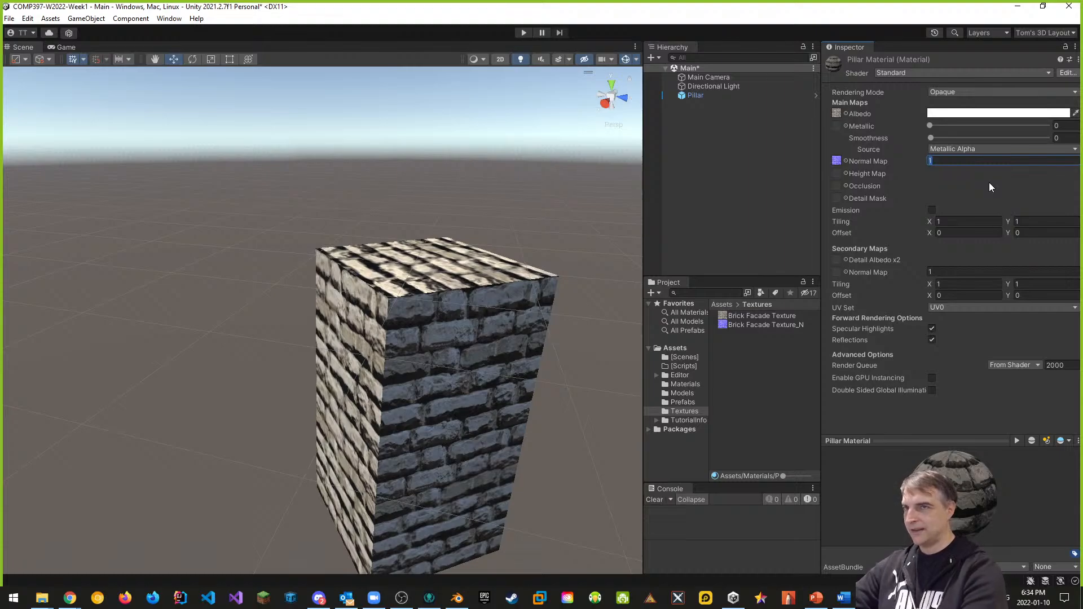
text(0.3)
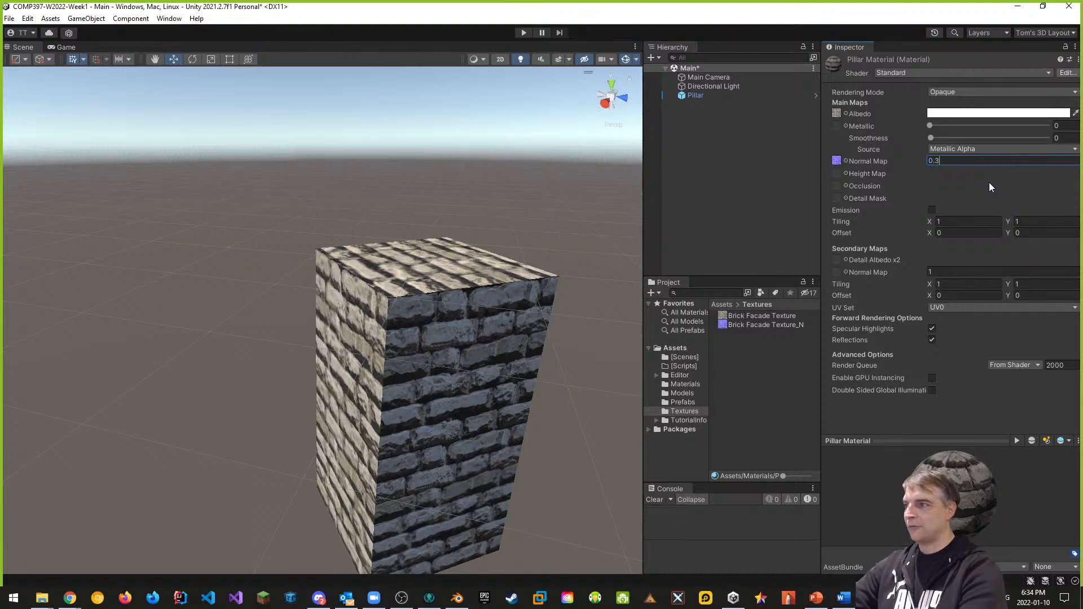
key(BackSpace)
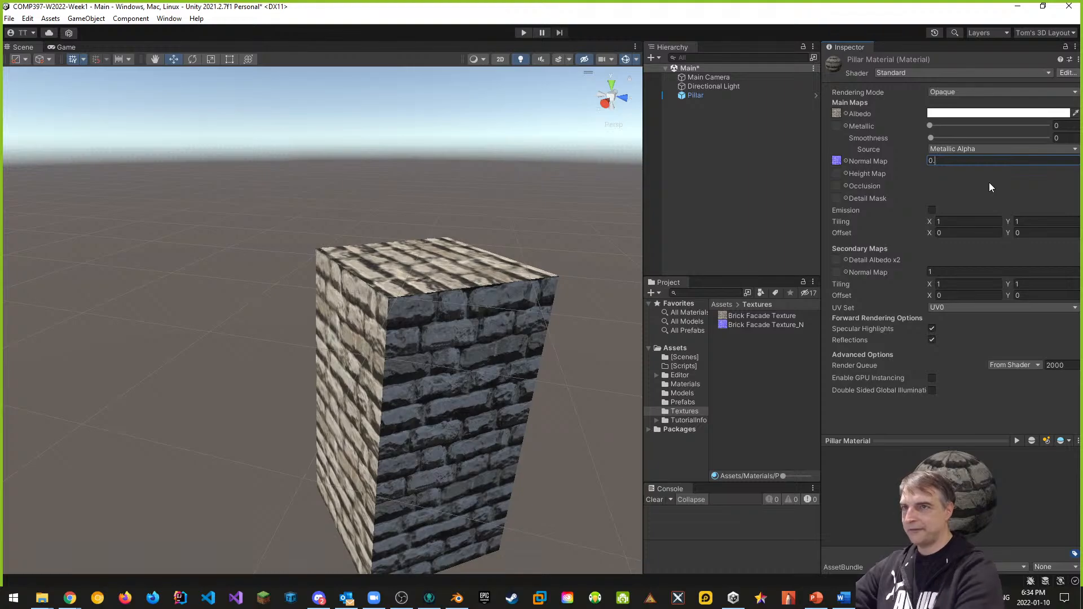
text(5)
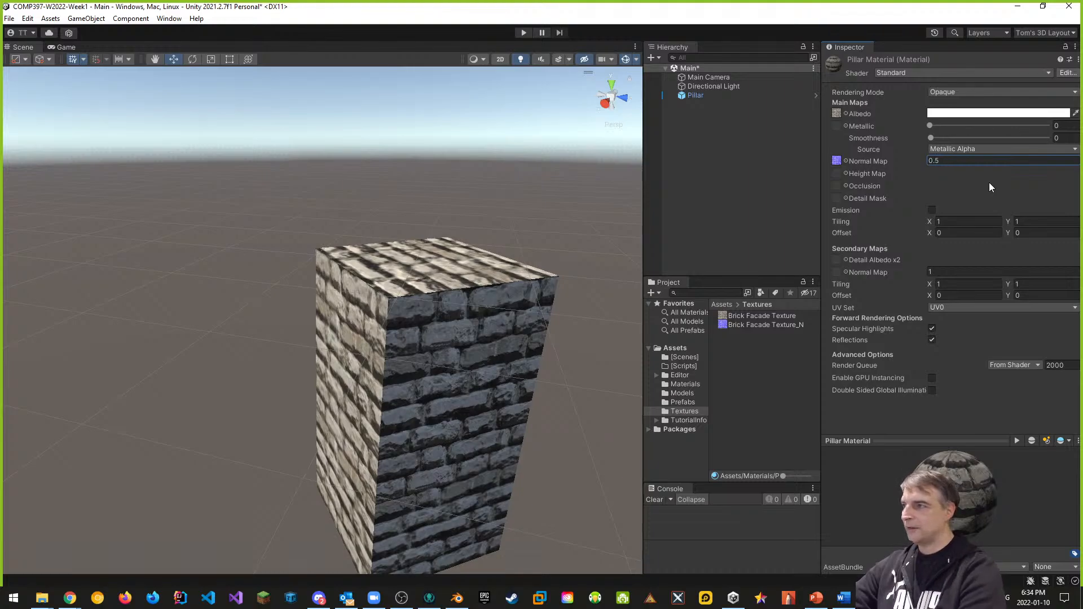
right_drag(396, 378, 560, 393)
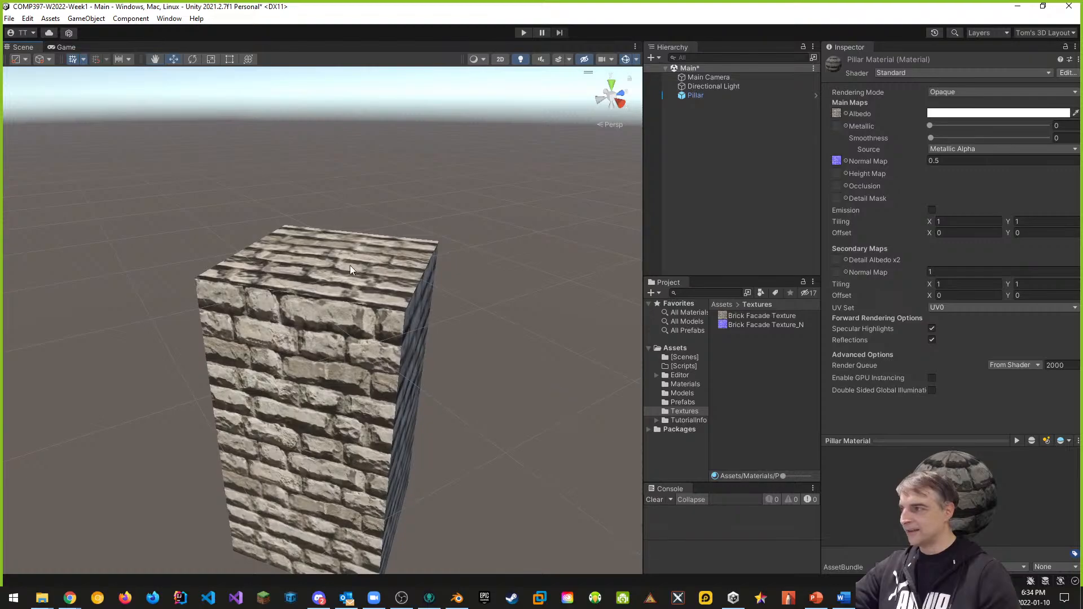
right_drag(456, 440, 324, 386)
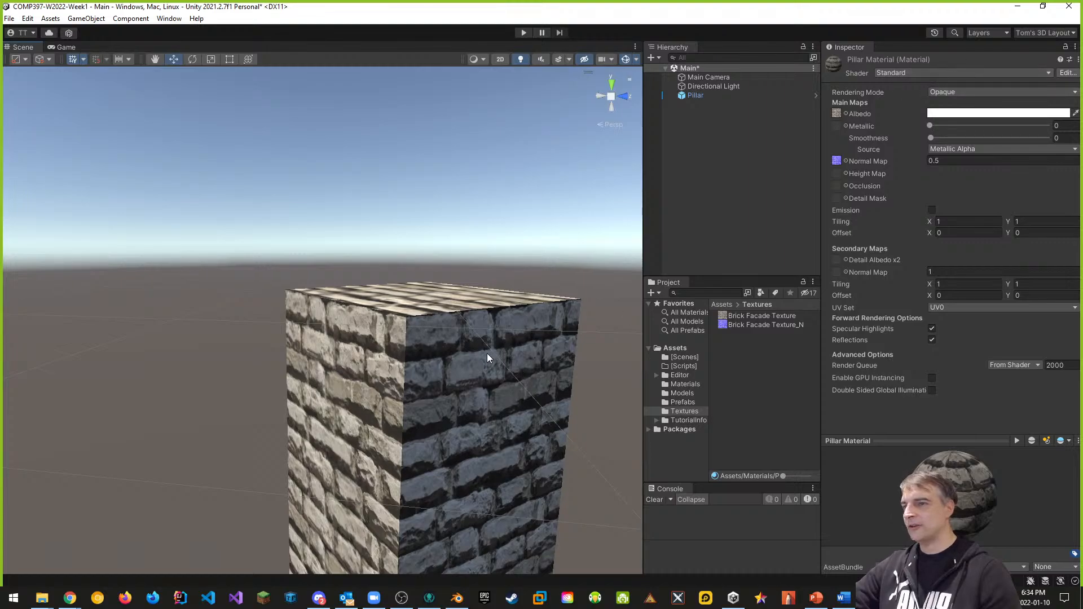
Step: Switch Pillar Material to the Autodesk Interactive shader and orbit around the pillar to inspect it
click(912, 73)
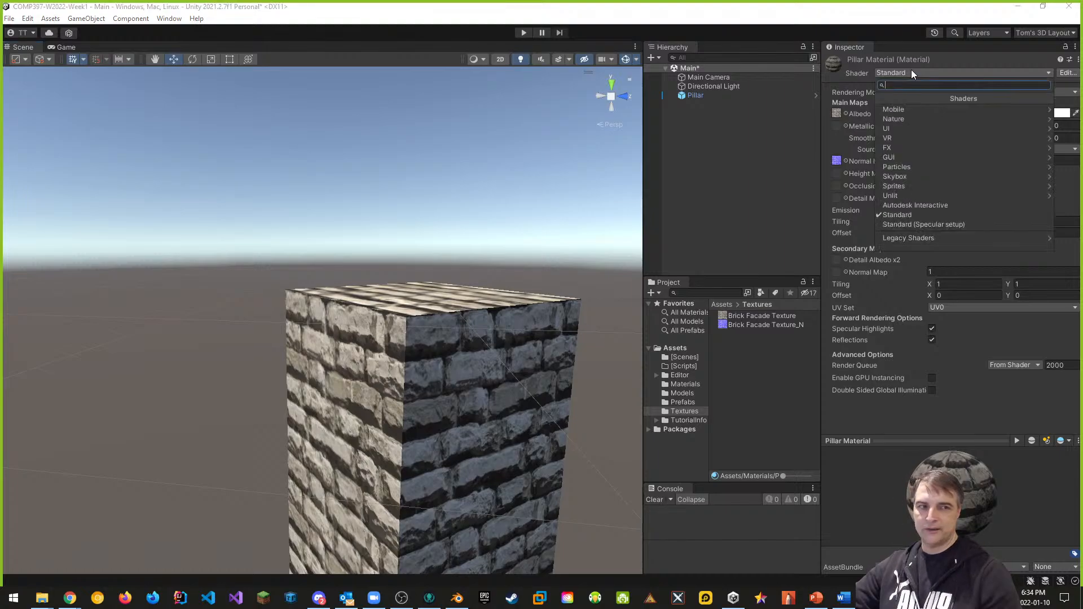
click(921, 204)
alt+drag(516, 378, 533, 425)
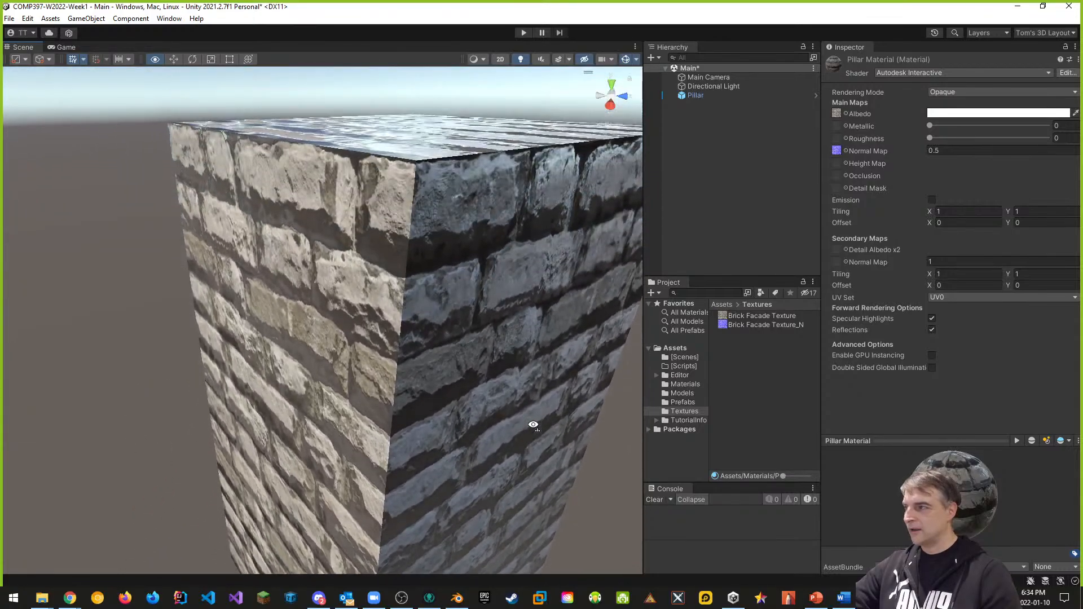
key(s)
right_drag(534, 425, 534, 425)
key(d)
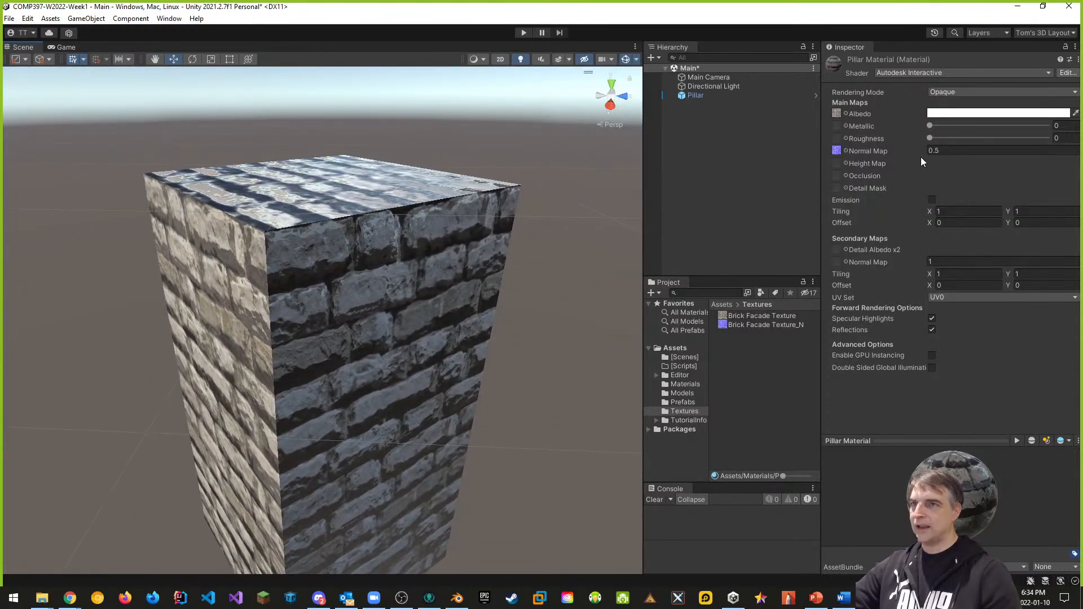
alt+drag(466, 268, 508, 274)
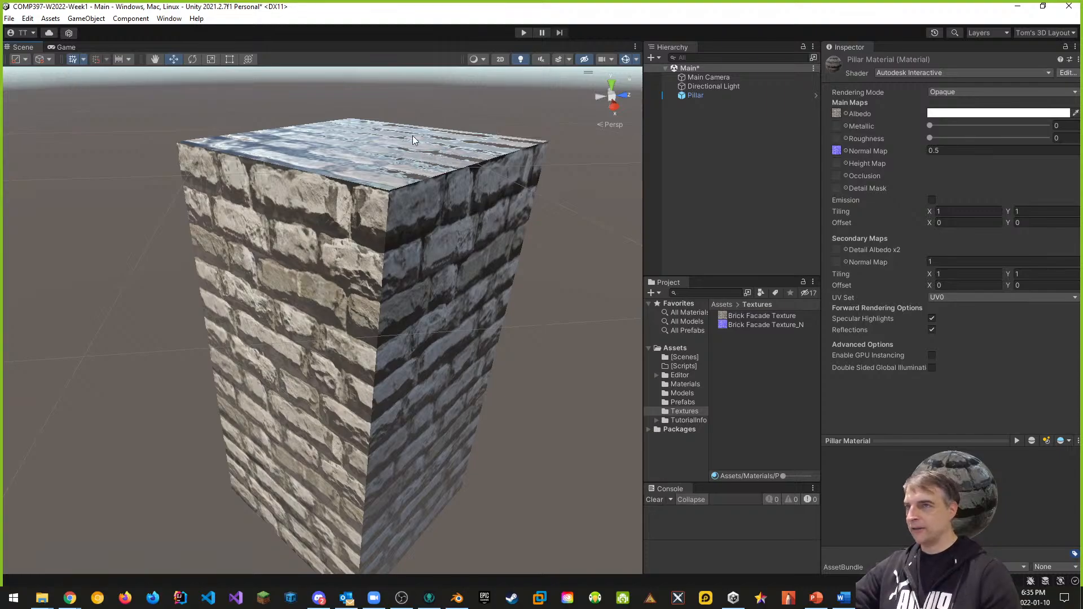
Step: Lower the normal map strength to 0.3 and raise Roughness to 0.4 on Pillar Material
click(926, 150)
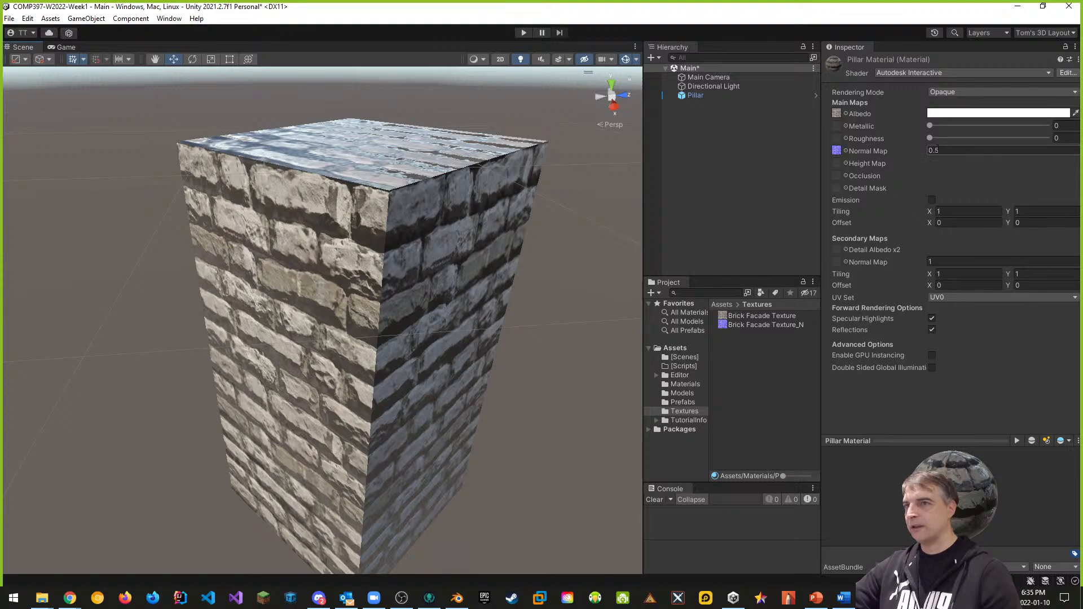
key(BackSpace)
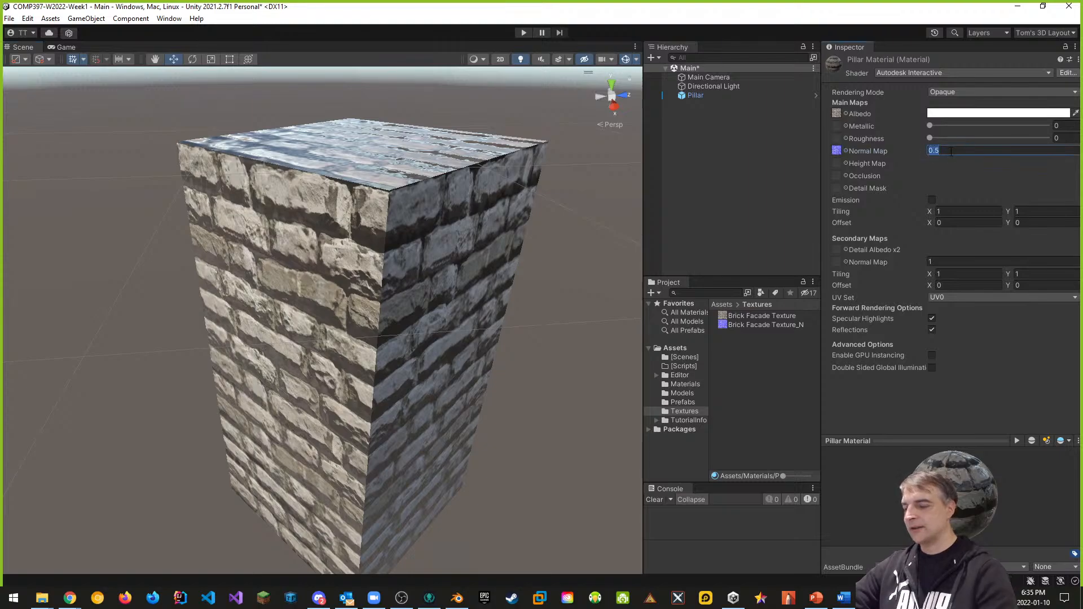
text(16)
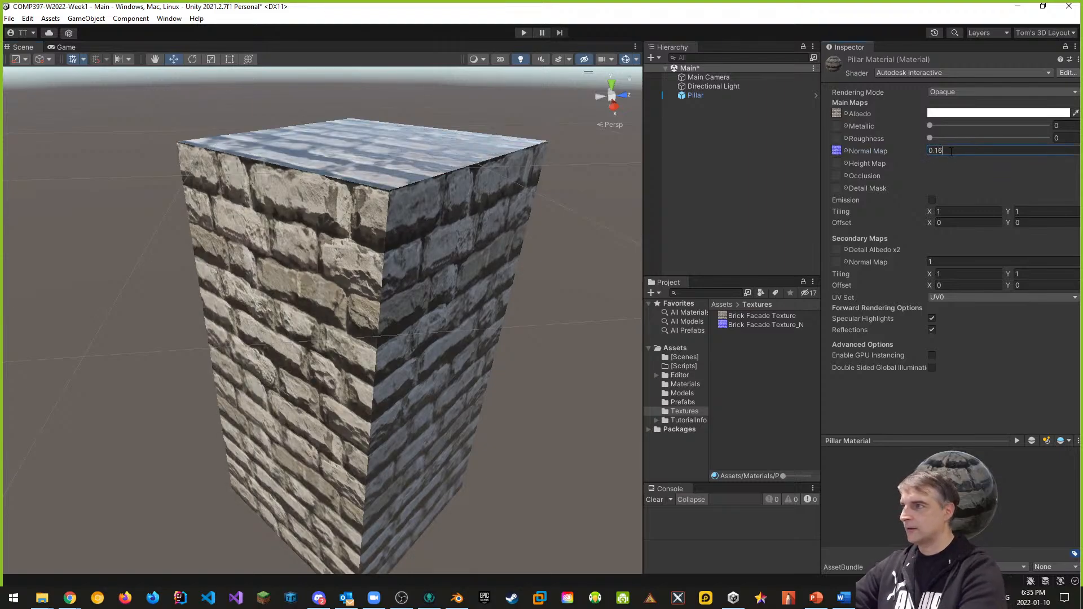
key(BackSpace)
key(BackSpace)
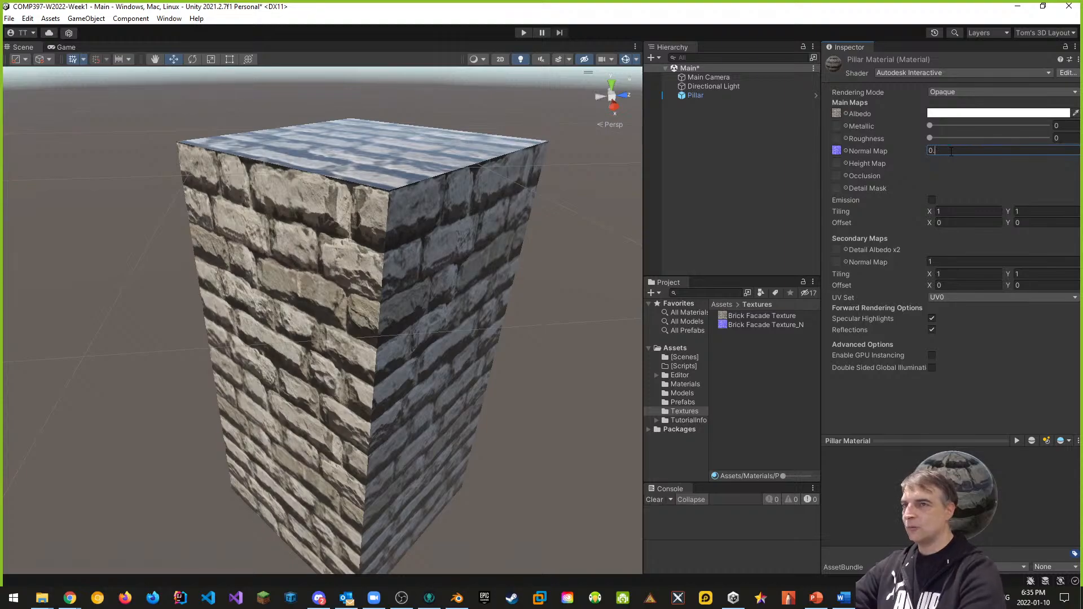
text(30)
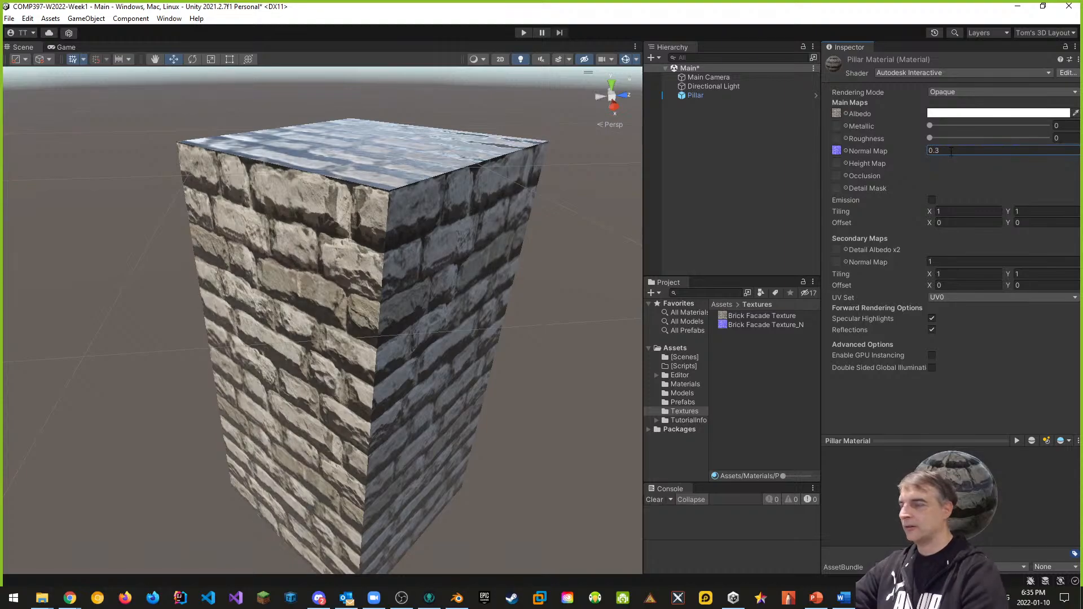
alt+drag(467, 387, 566, 309)
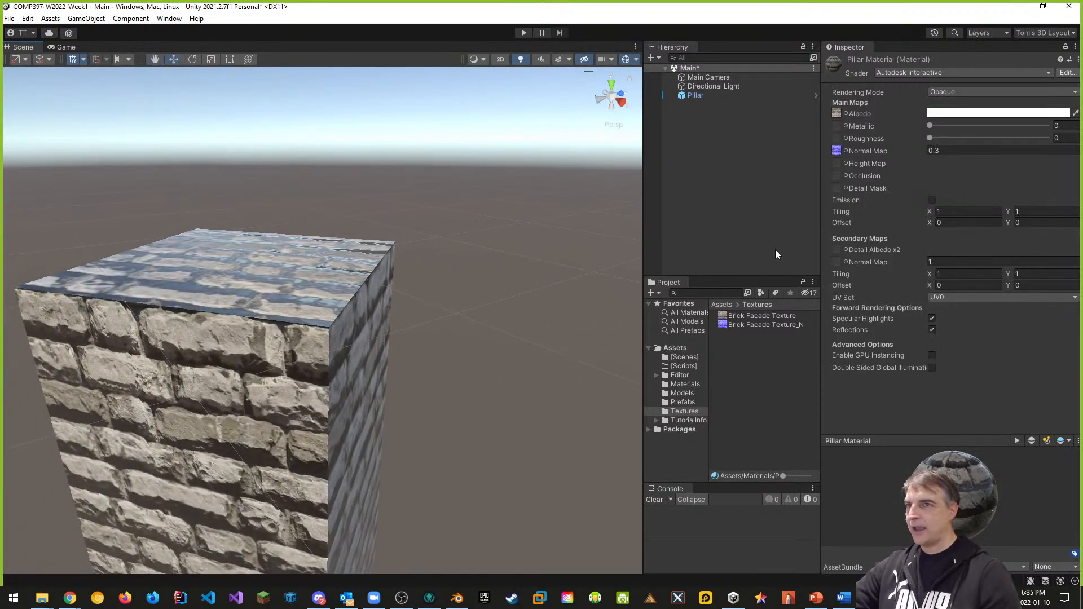
drag(930, 138, 976, 139)
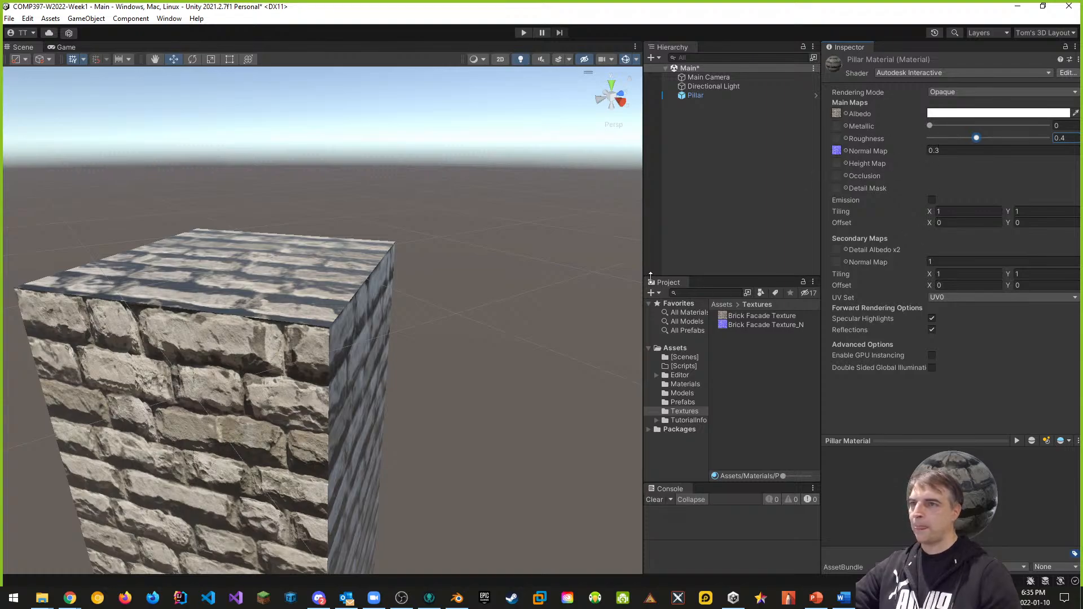
alt+drag(500, 295, 443, 285)
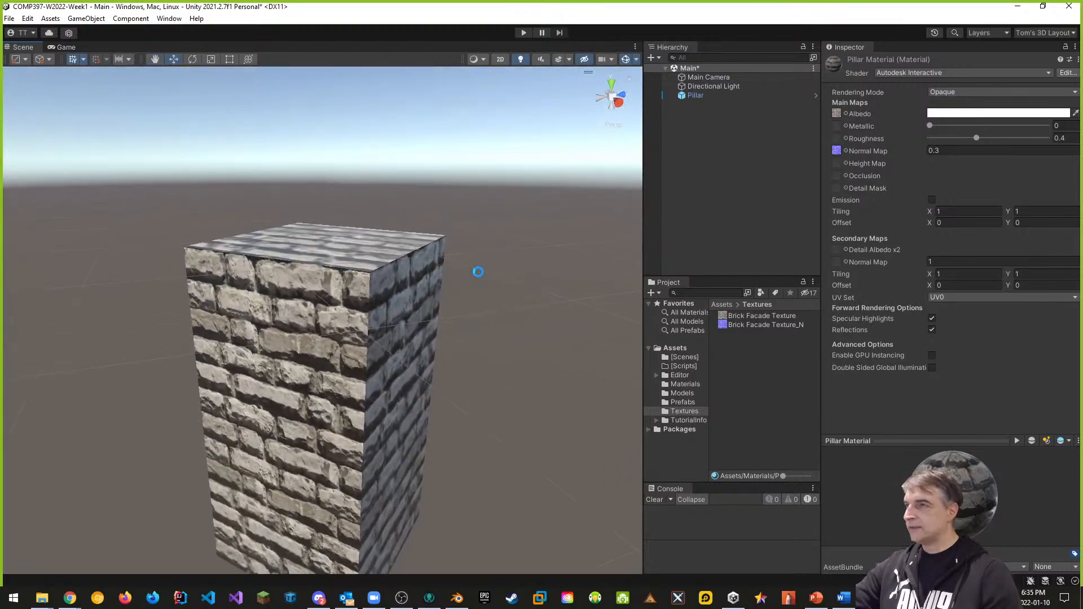
Step: Save the scene with Ctrl+S and File > Save, then save the project
key(ctrl+s)
click(10, 19)
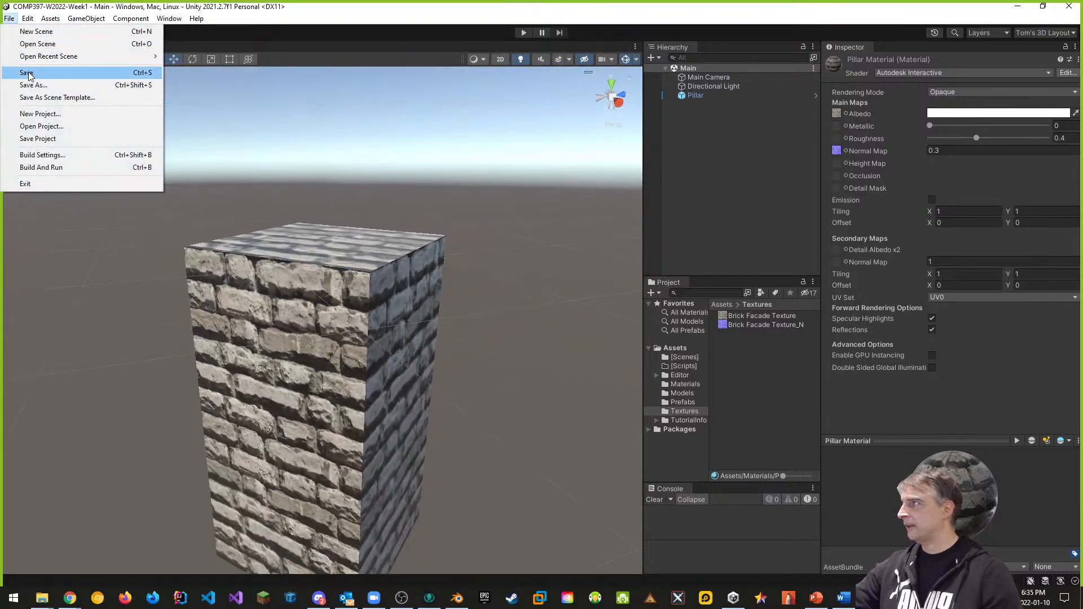
click(28, 74)
click(9, 21)
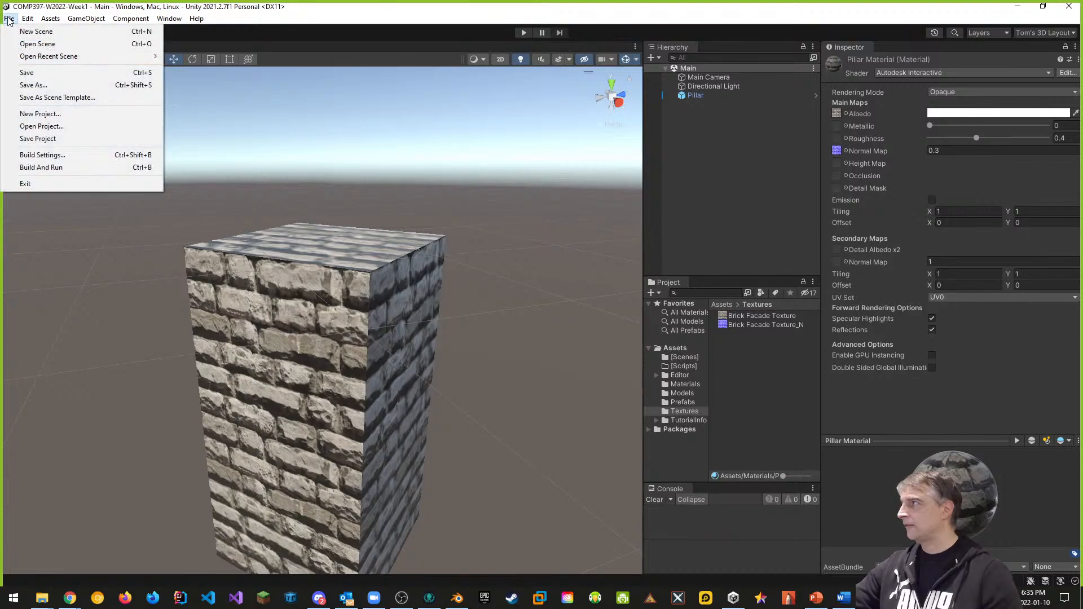
click(41, 139)
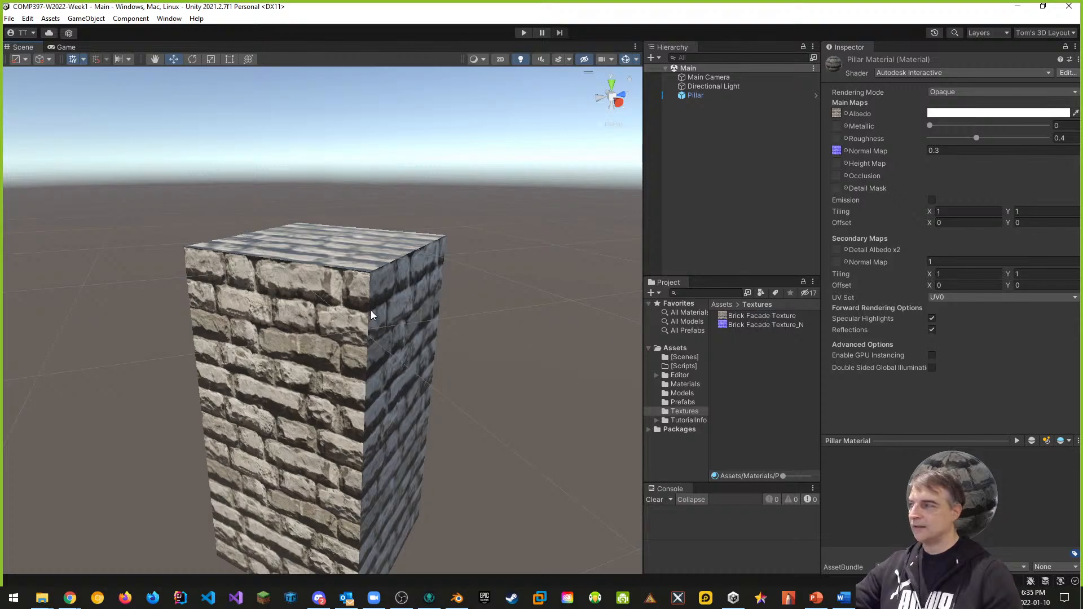
Step: Preview the pillar in Game view, save scene and project again, and close Unity
click(65, 47)
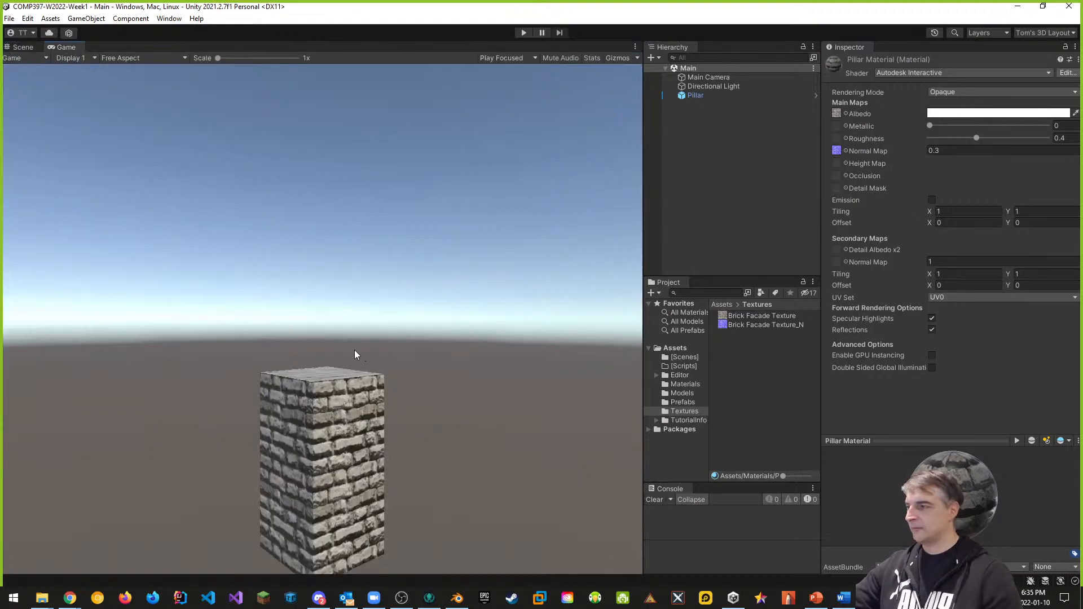
click(21, 47)
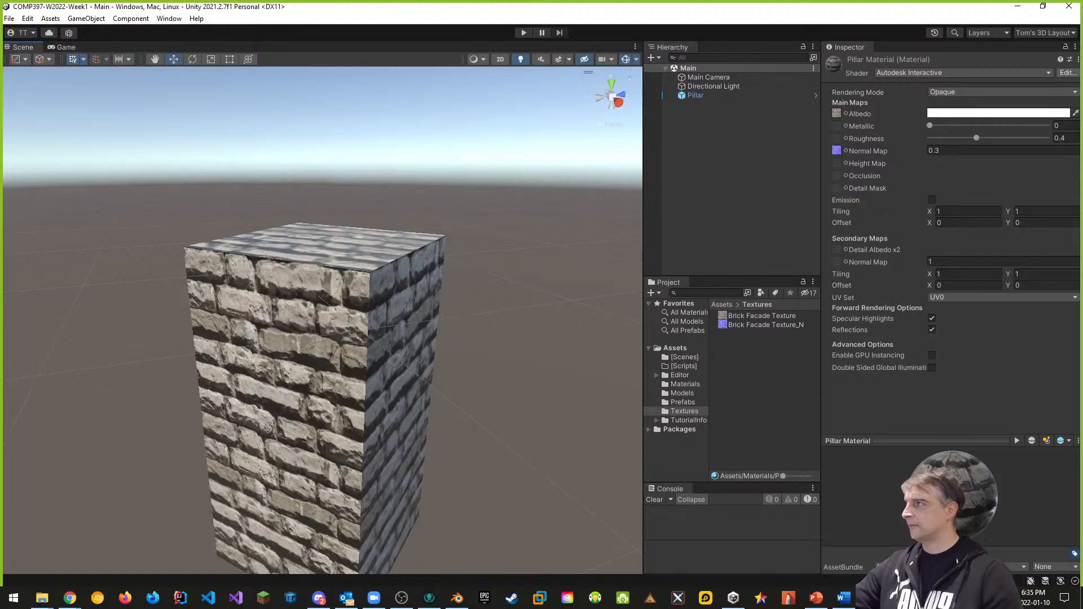
click(11, 18)
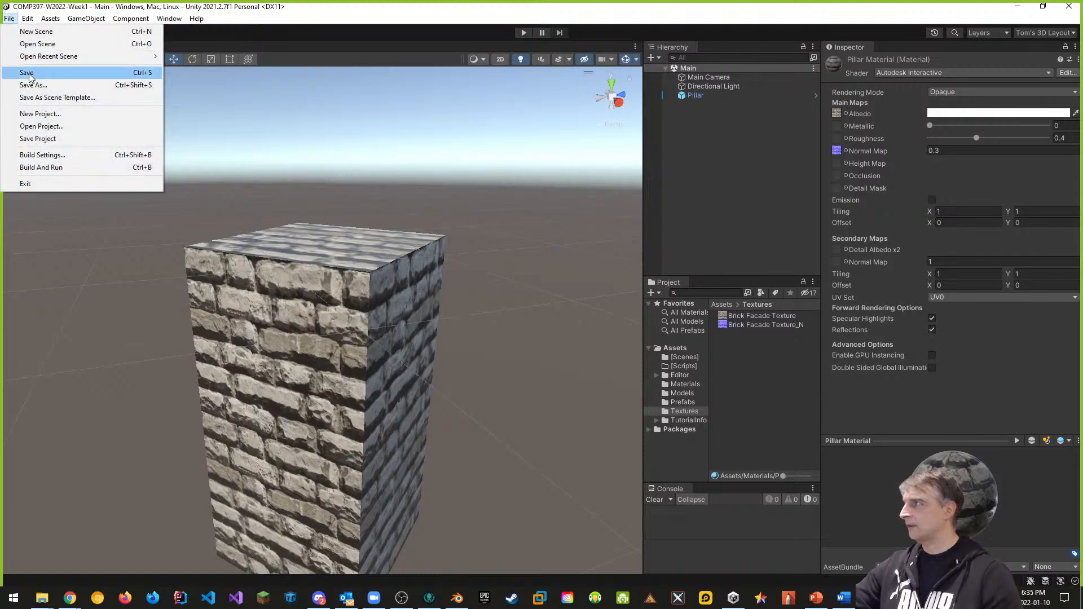
click(30, 74)
click(10, 18)
click(37, 139)
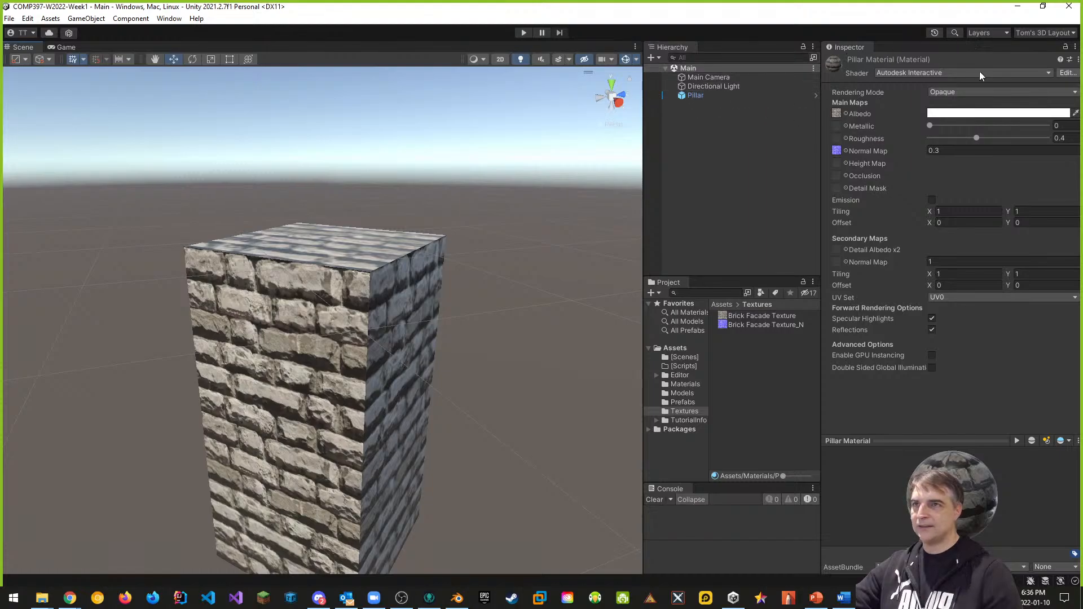
click(1069, 6)
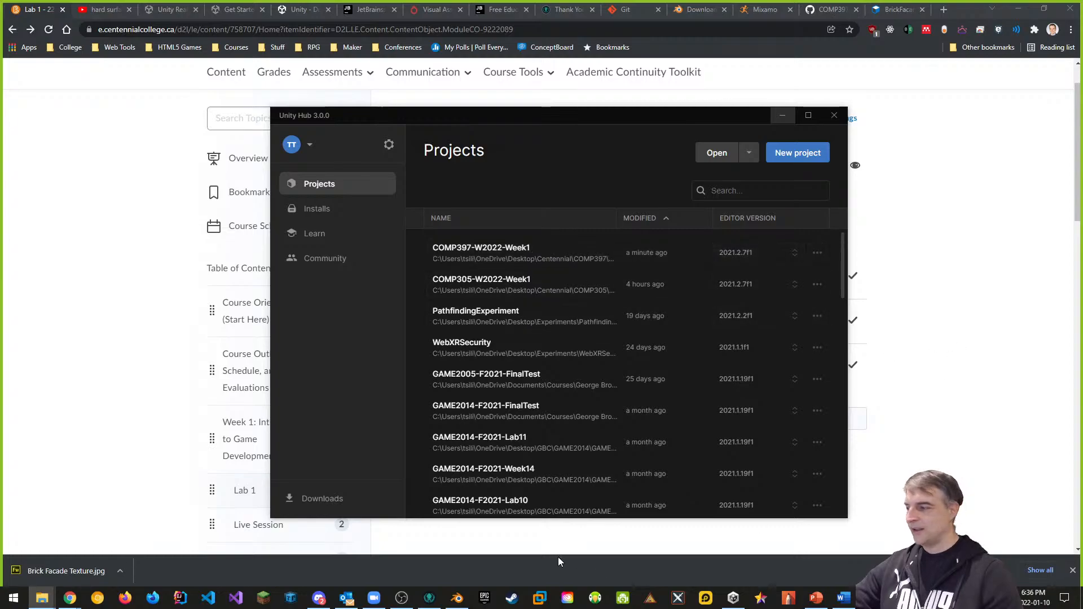
Step: List the W2022 repository's working changes in GitKraken, showing 38 unstaged files
click(430, 599)
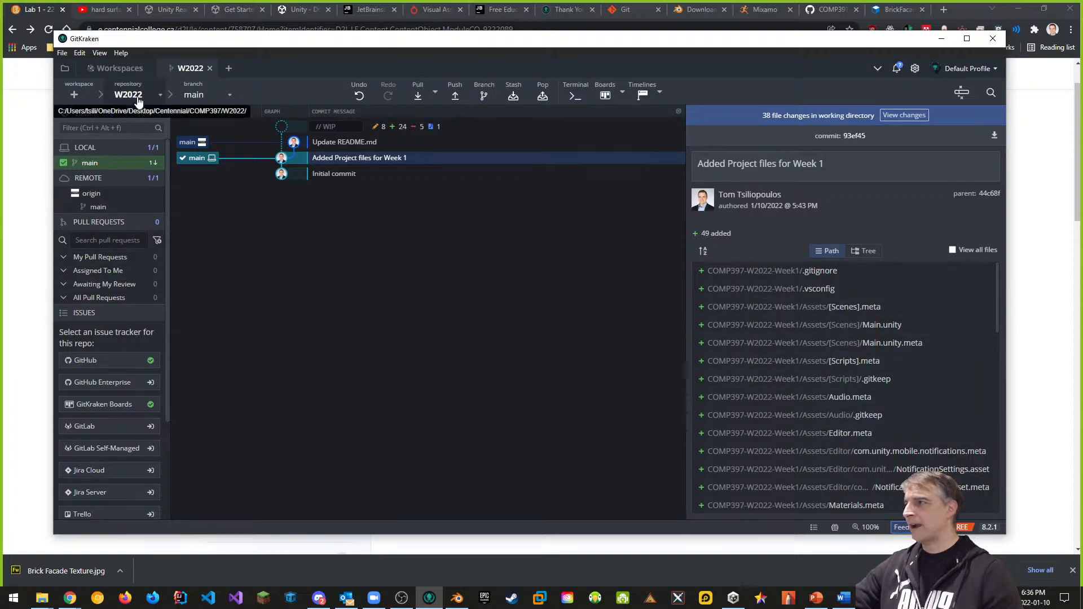
click(905, 115)
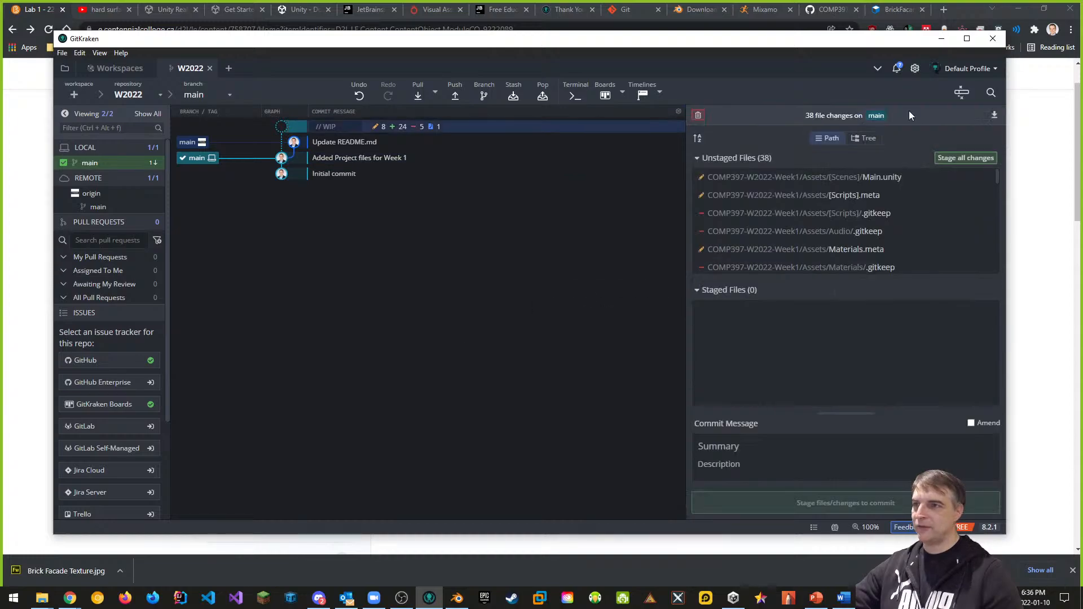
scroll(879, 209, down, 1)
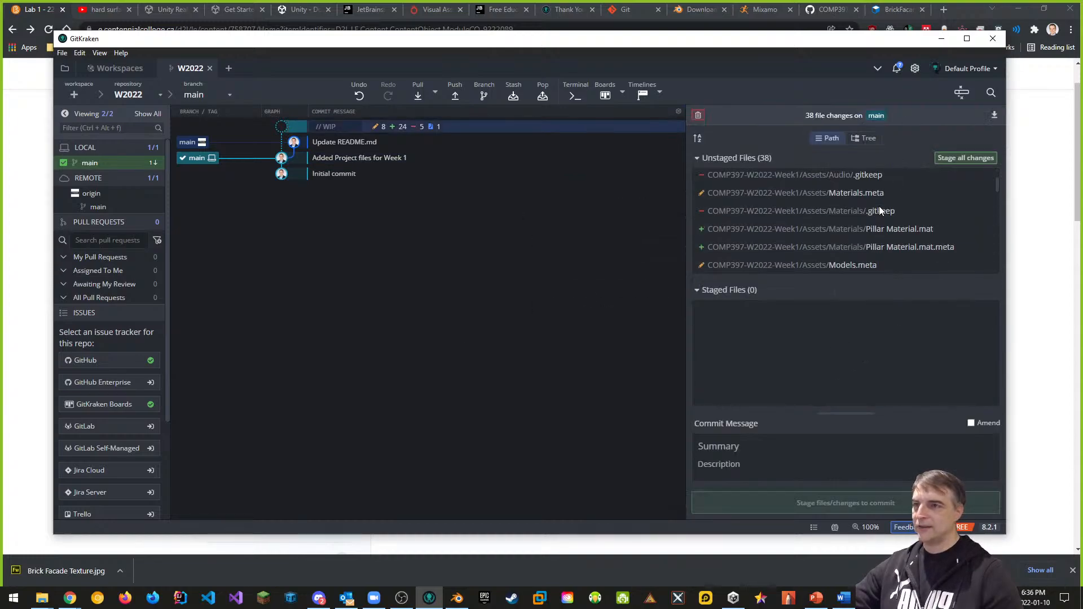
scroll(872, 192, down, 5)
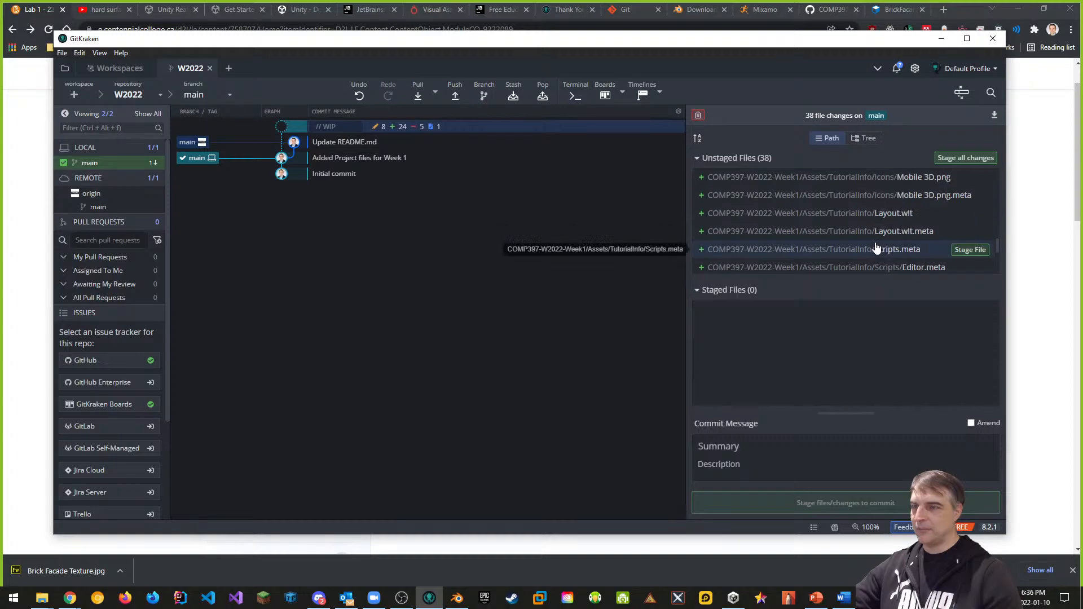
scroll(876, 249, down, 3)
Step: Stage all 38 changed files and commit them as 'Added Pillar with Texture'
click(956, 156)
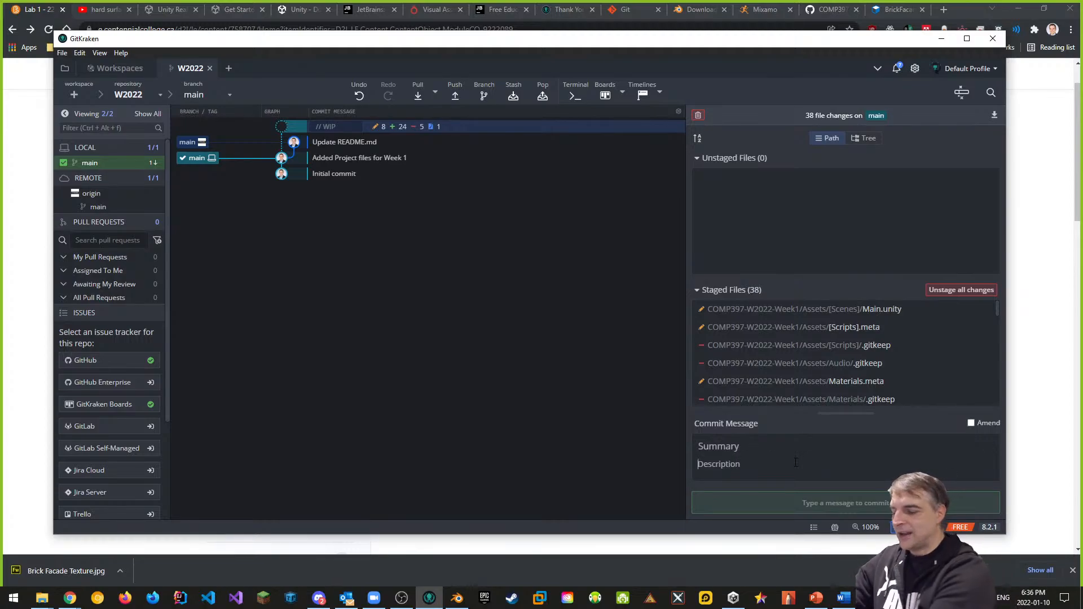
text(Added Pillar with Texture)
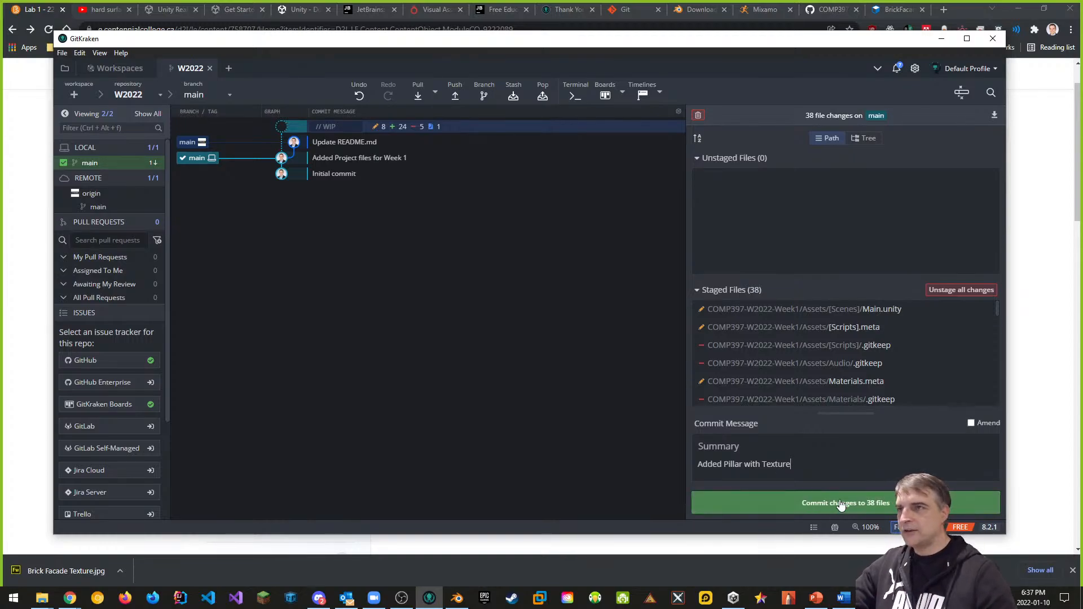
click(841, 504)
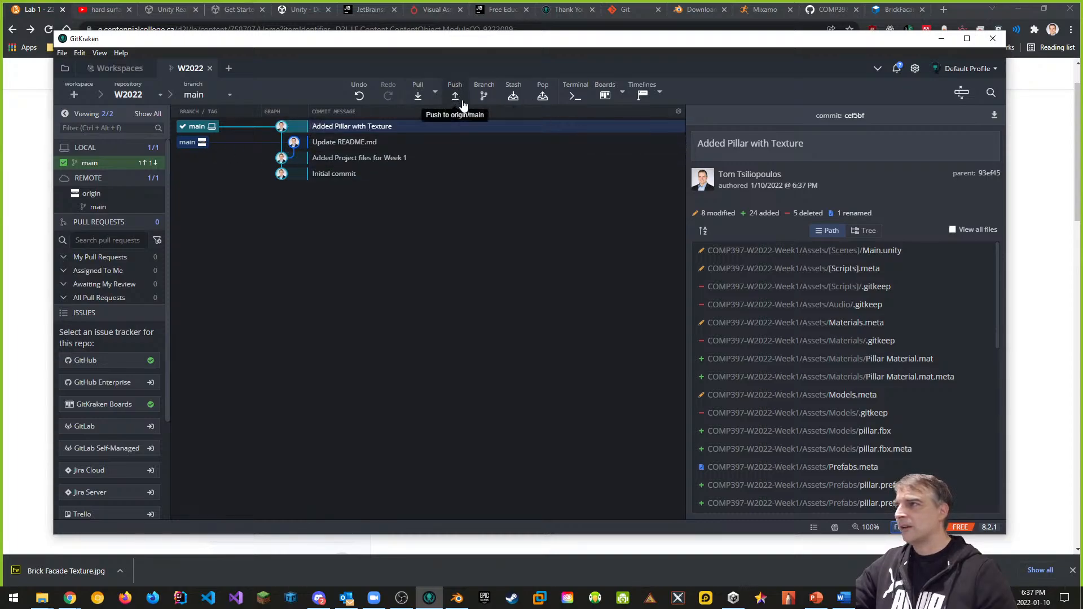
Step: Pull the remote README update into main, then push the pillar commit to origin
click(418, 93)
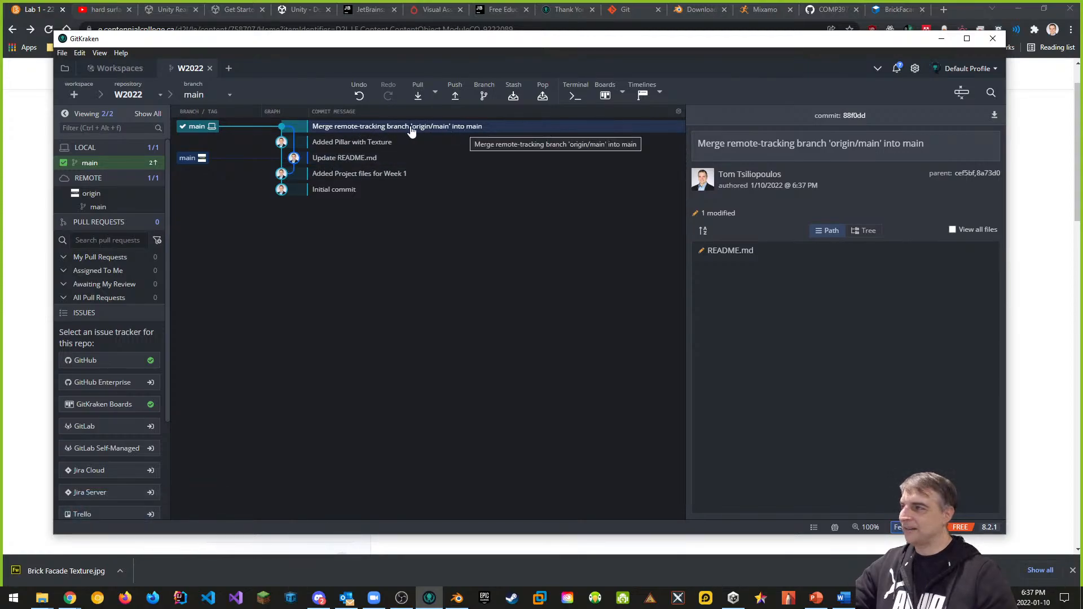
click(376, 143)
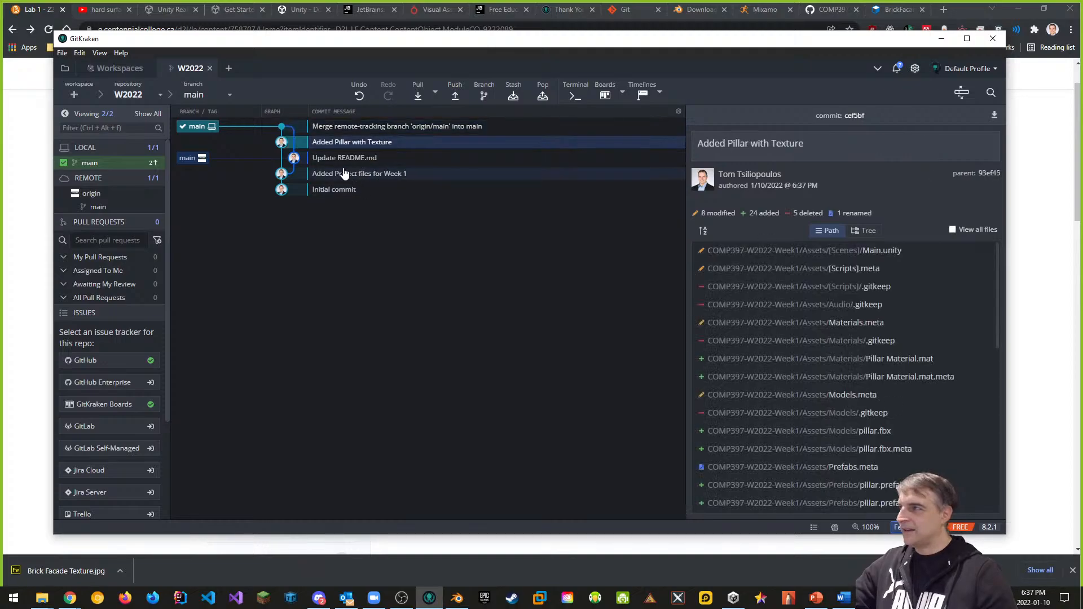
click(346, 159)
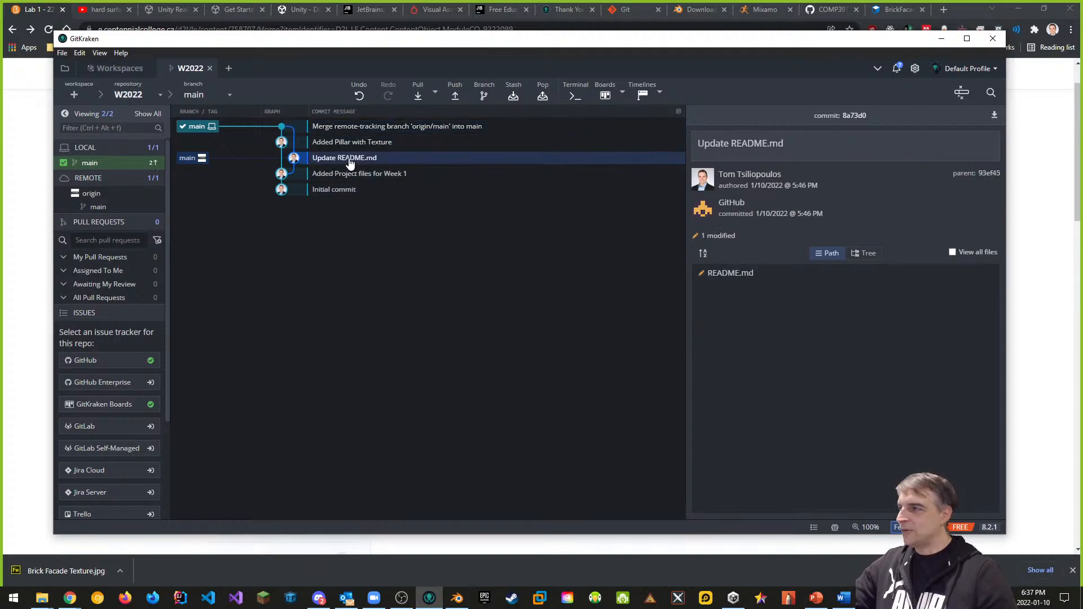
click(455, 97)
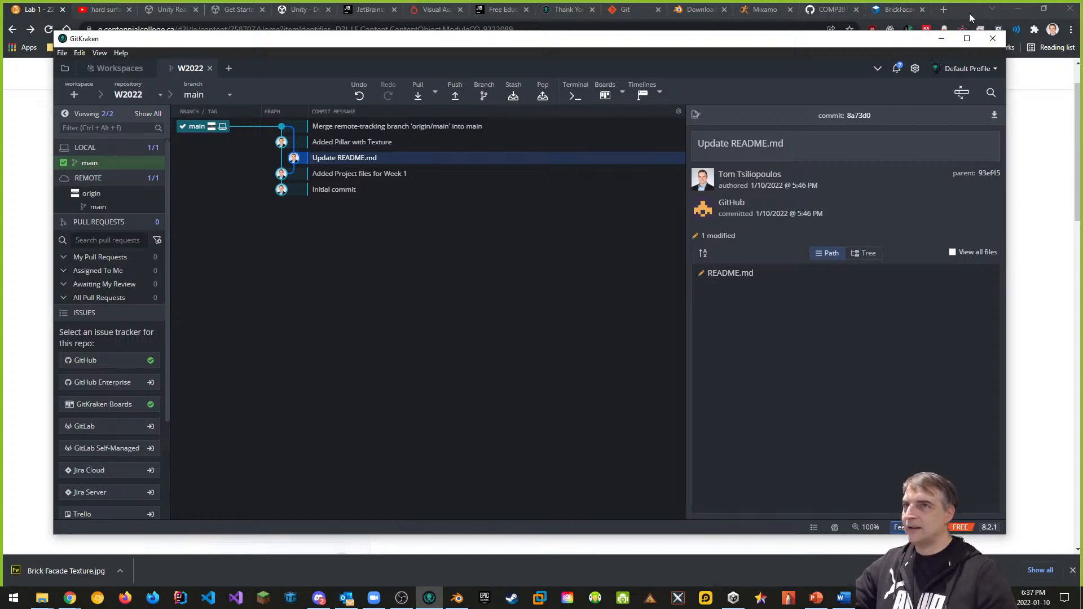
Step: Reload the GitHub repository page and browse Assets > Models to confirm pillar.fbx was pushed
click(831, 9)
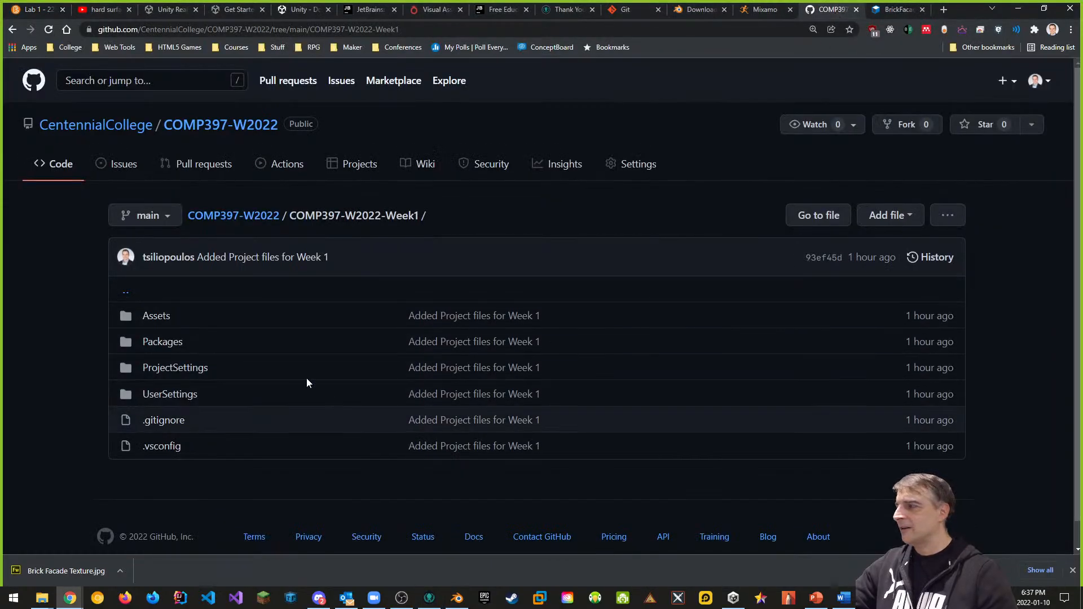
click(50, 30)
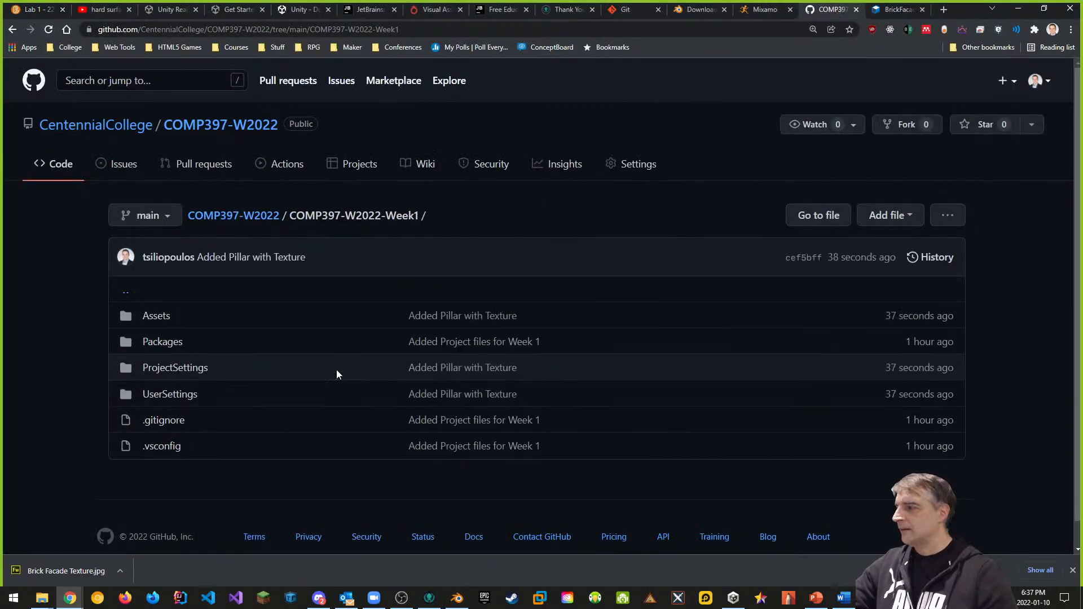
click(151, 316)
scroll(296, 333, down, 2)
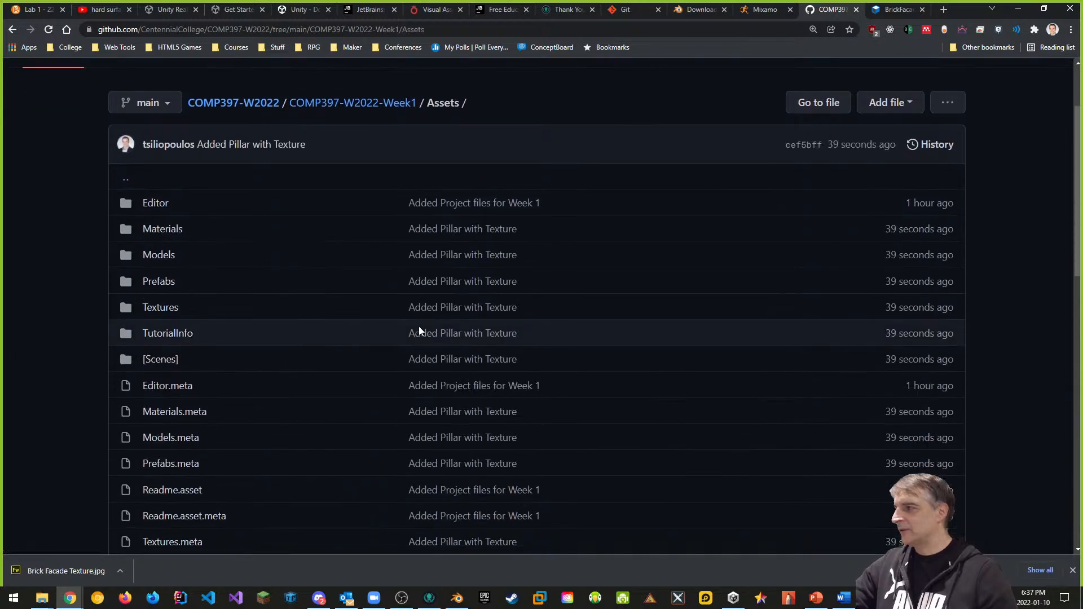
click(159, 256)
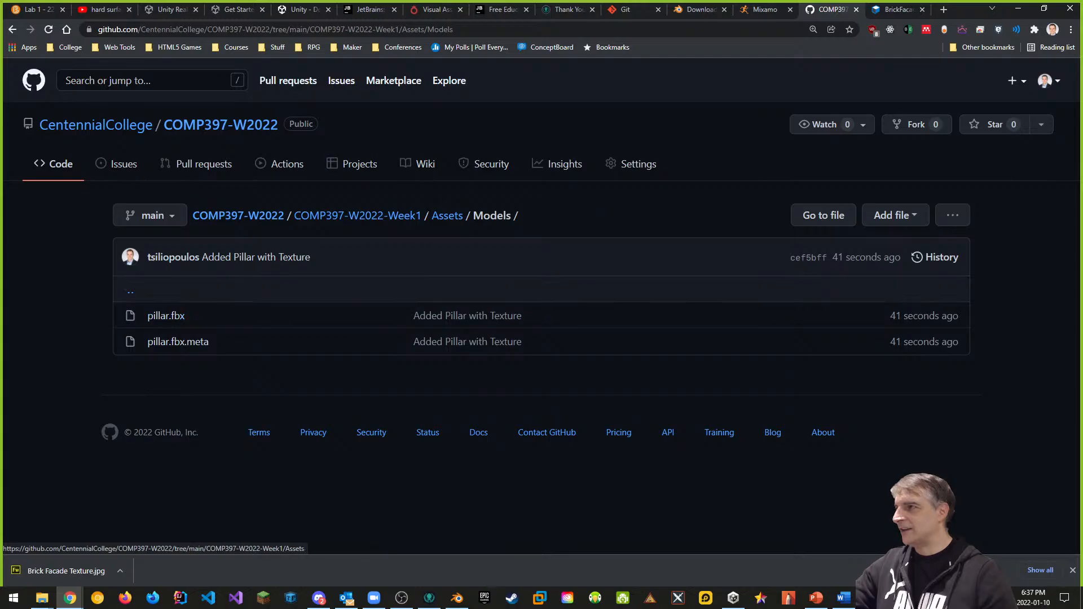
click(447, 216)
scroll(325, 346, down, 3)
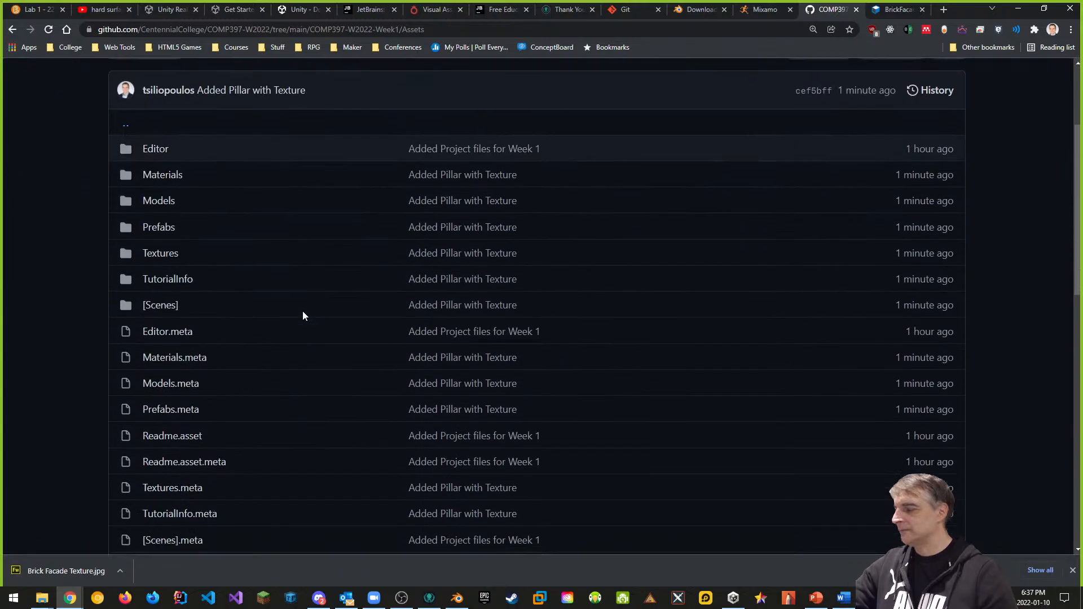
scroll(313, 306, up, 3)
Step: Return to the COMP397-W2022 repository root and bring up Unity Hub's project list
click(261, 220)
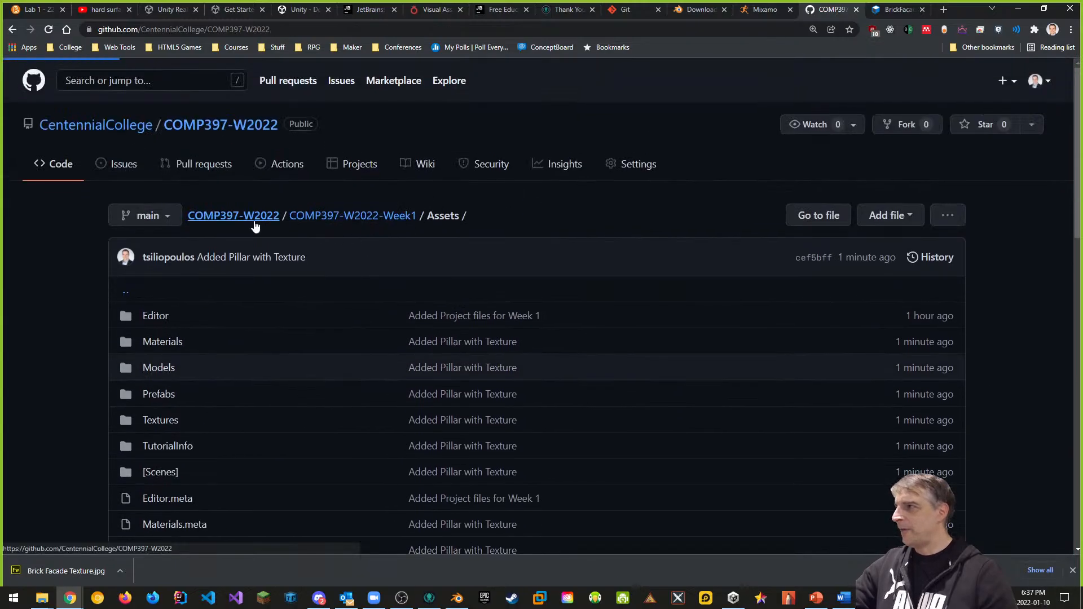
scroll(644, 364, down, 3)
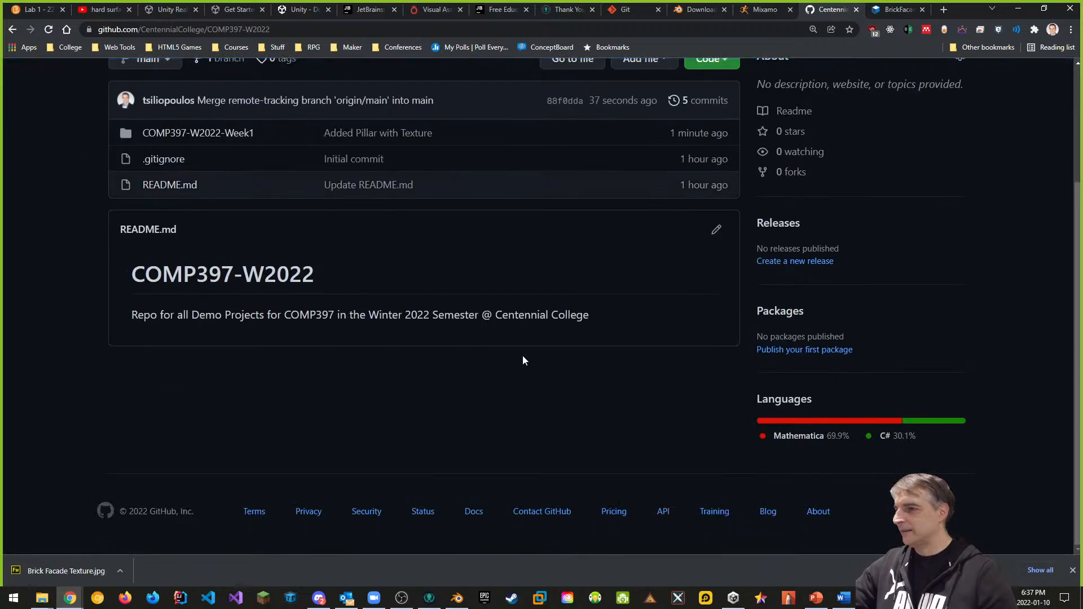
scroll(523, 360, up, 3)
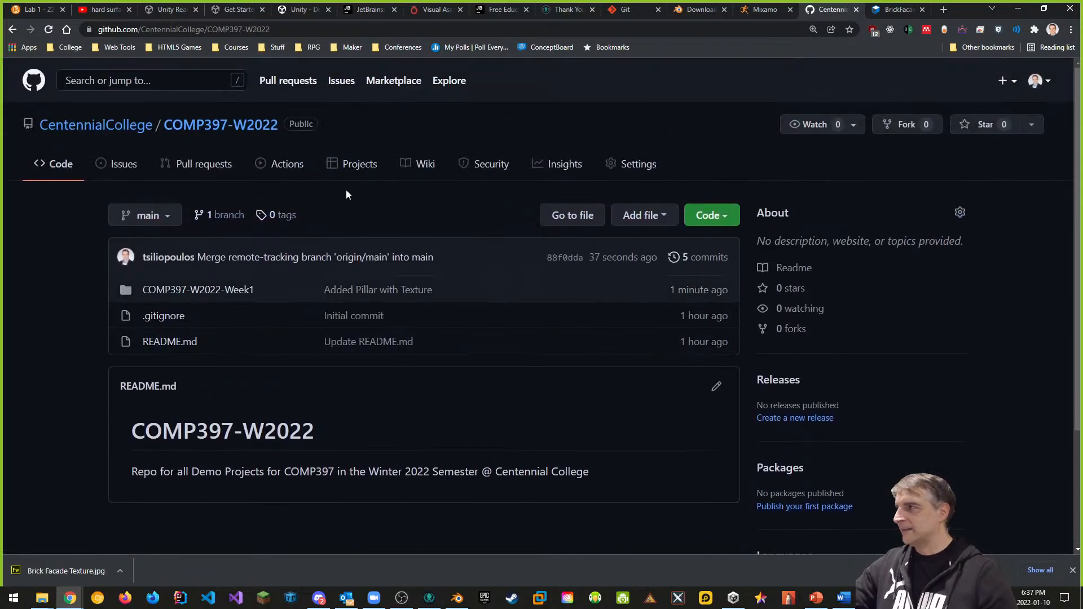
click(733, 598)
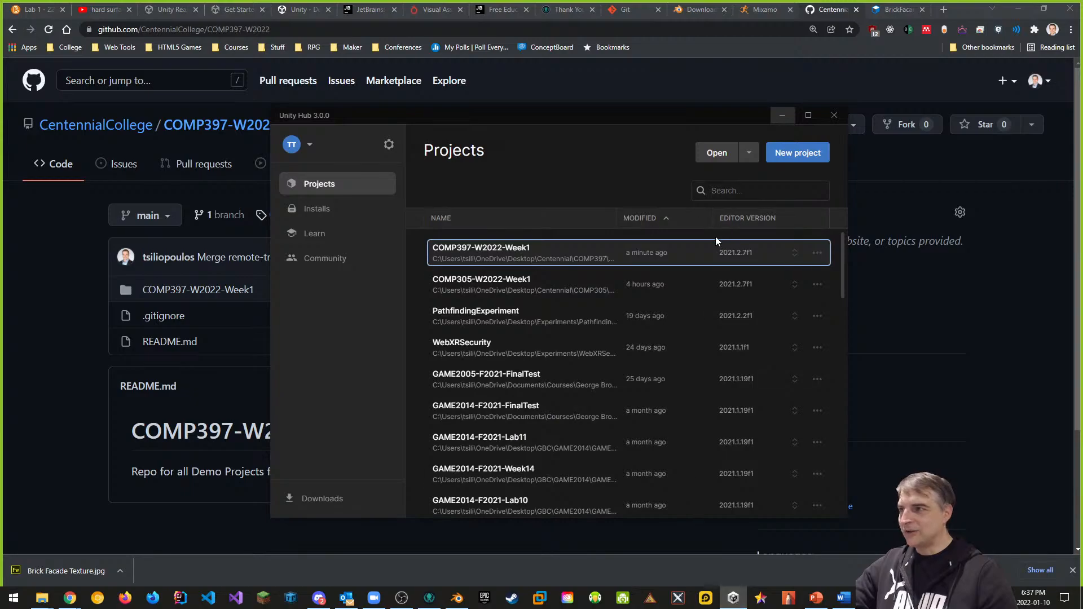
Step: Open the COMP397-W2022-Week1 project's Main scene and orbit around the brick pillar
click(494, 257)
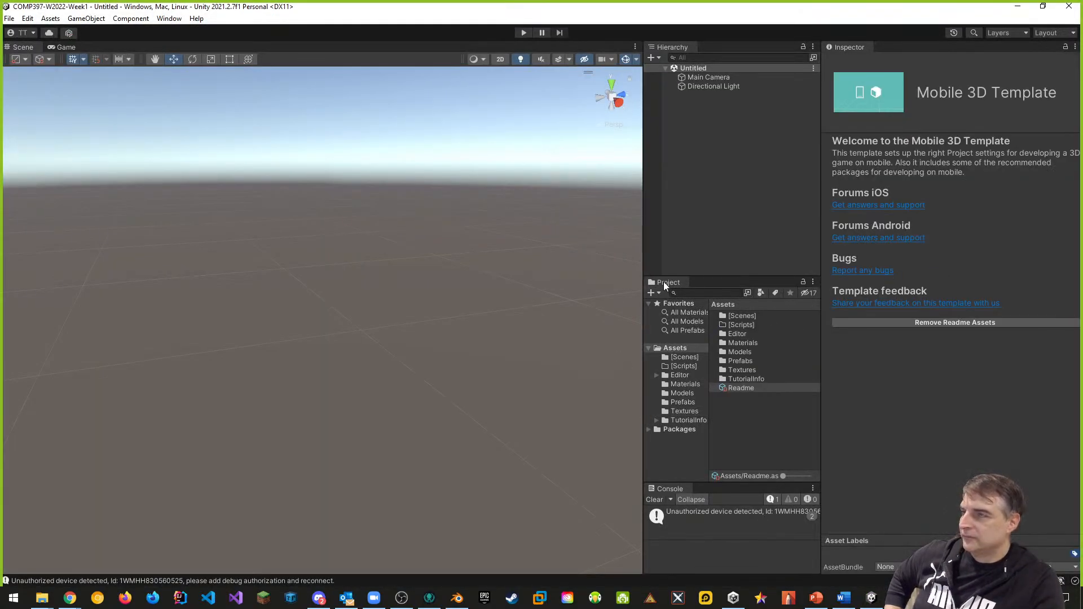
double_click(746, 317)
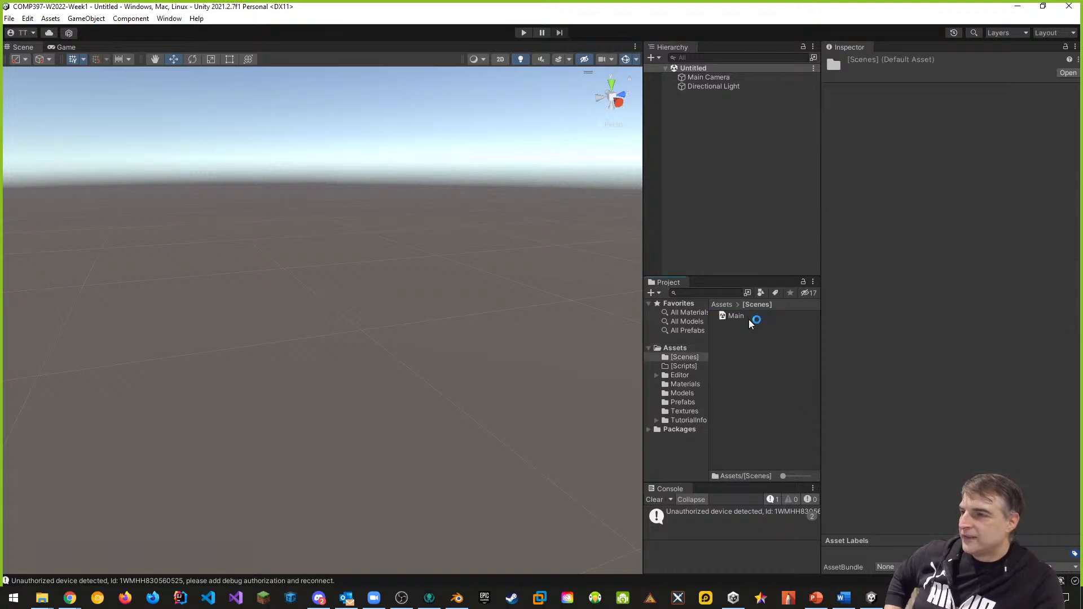
double_click(734, 316)
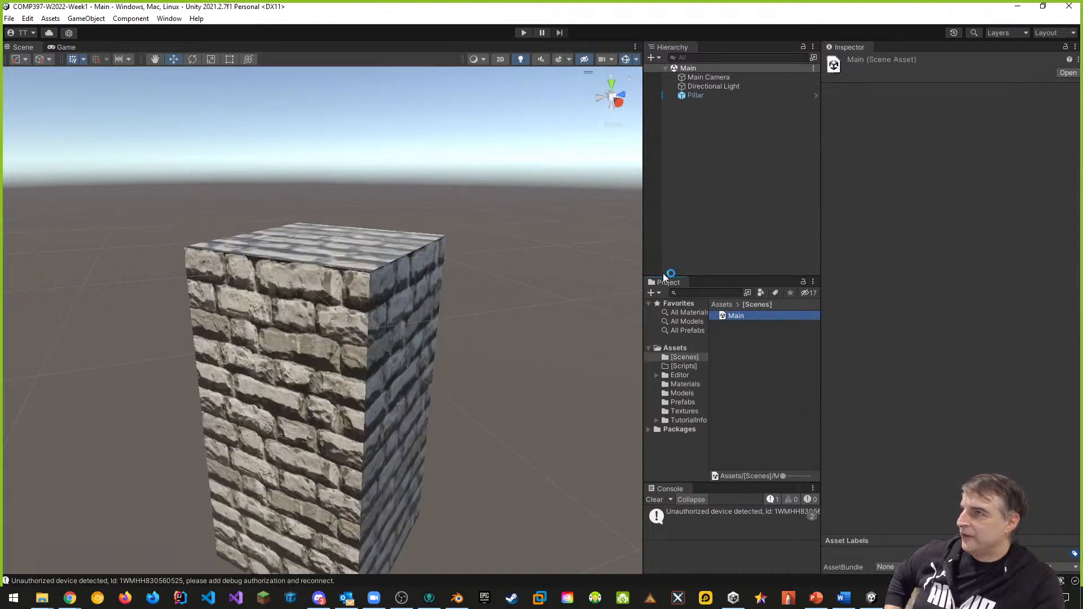
scroll(535, 228, down, 2)
alt+drag(446, 523, 499, 477)
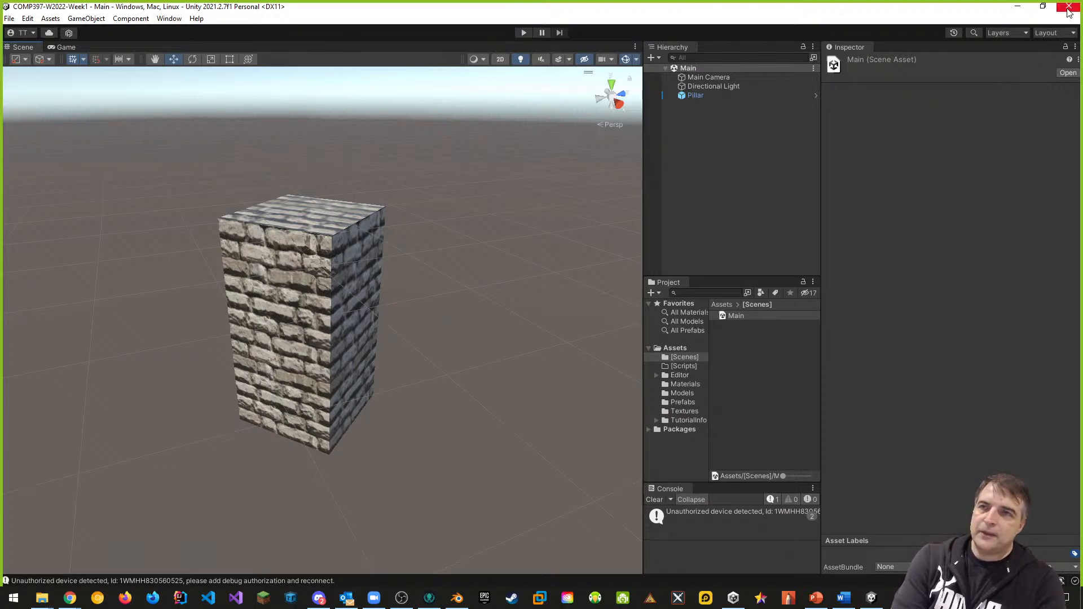
Step: Save the Main scene and the whole project, then close the Unity editor
click(9, 19)
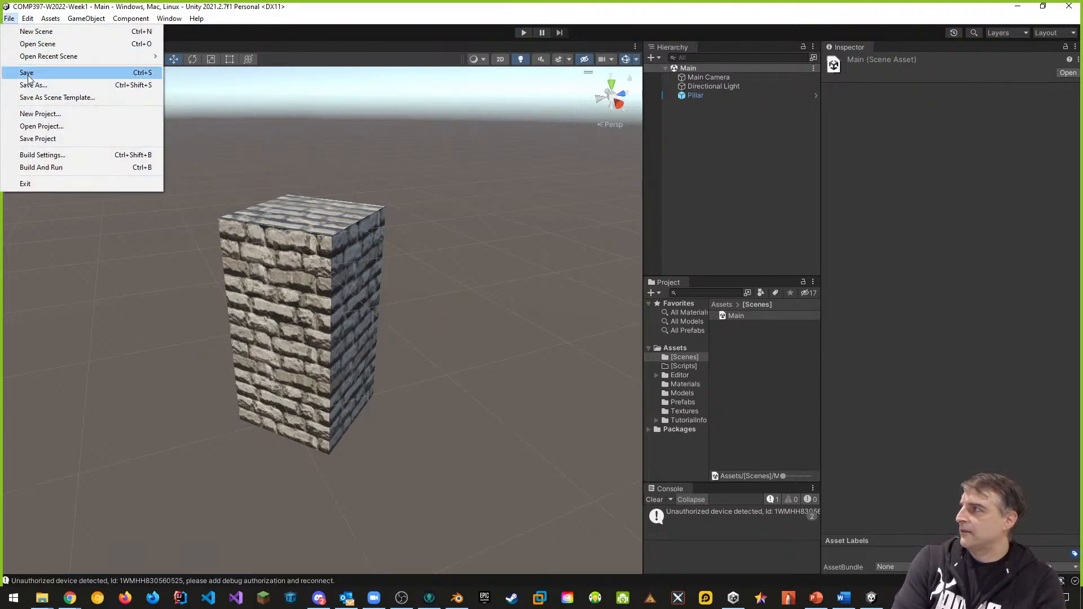
click(27, 72)
click(9, 19)
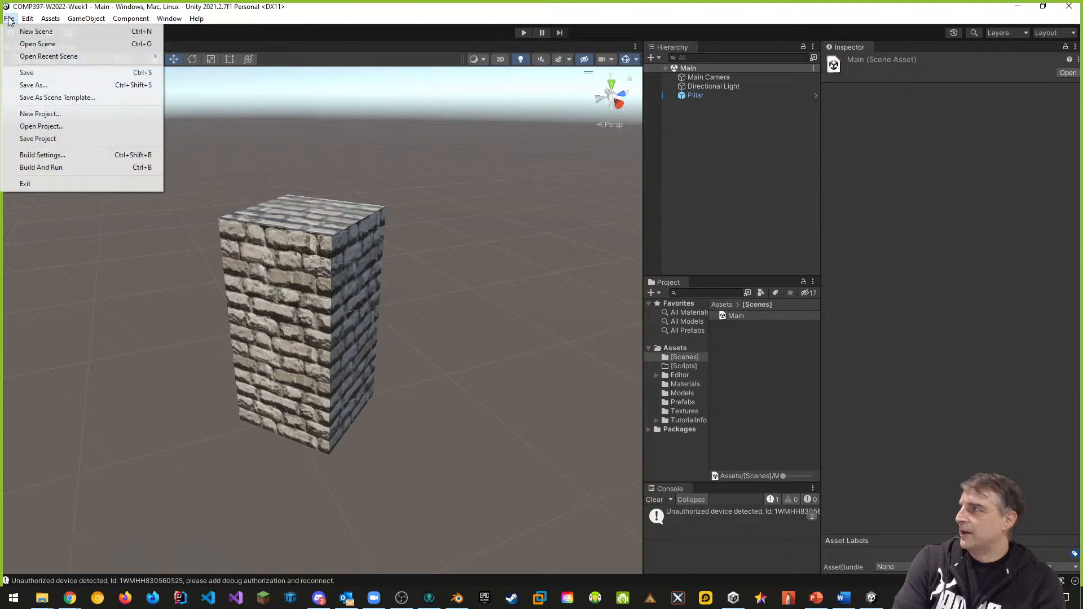
click(39, 138)
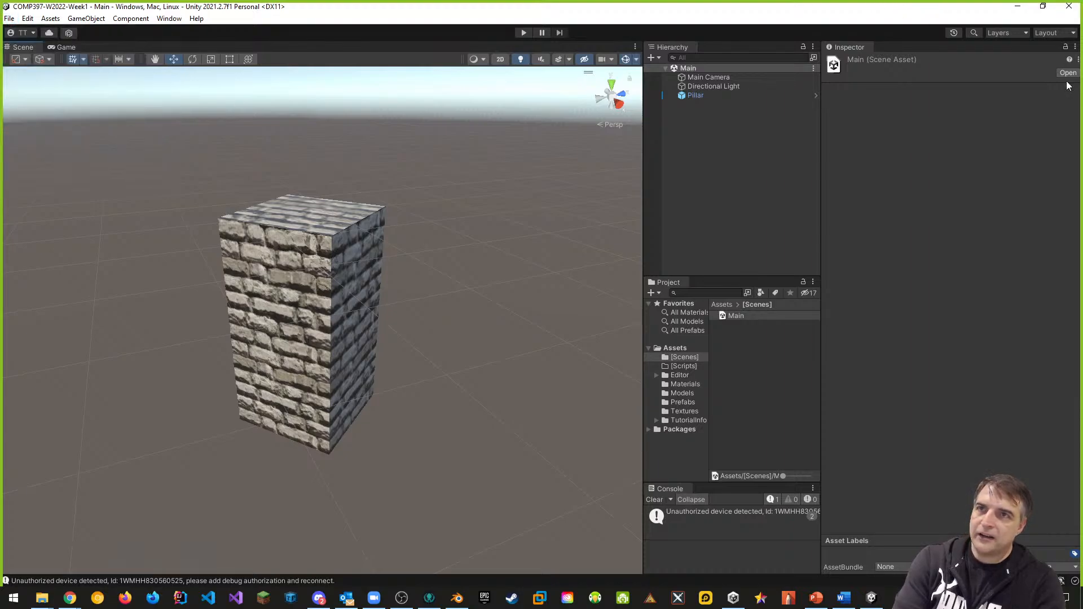
click(1070, 6)
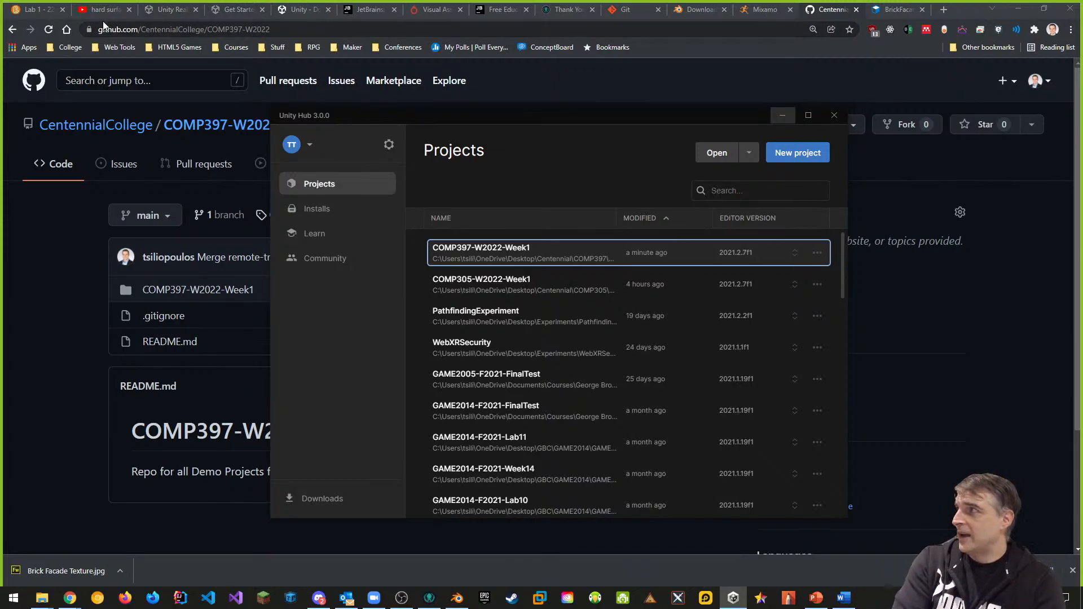
Step: Open the Lab 1 course's Week 1: Introduction to Game Development module, then go to Communication > Groups
click(48, 10)
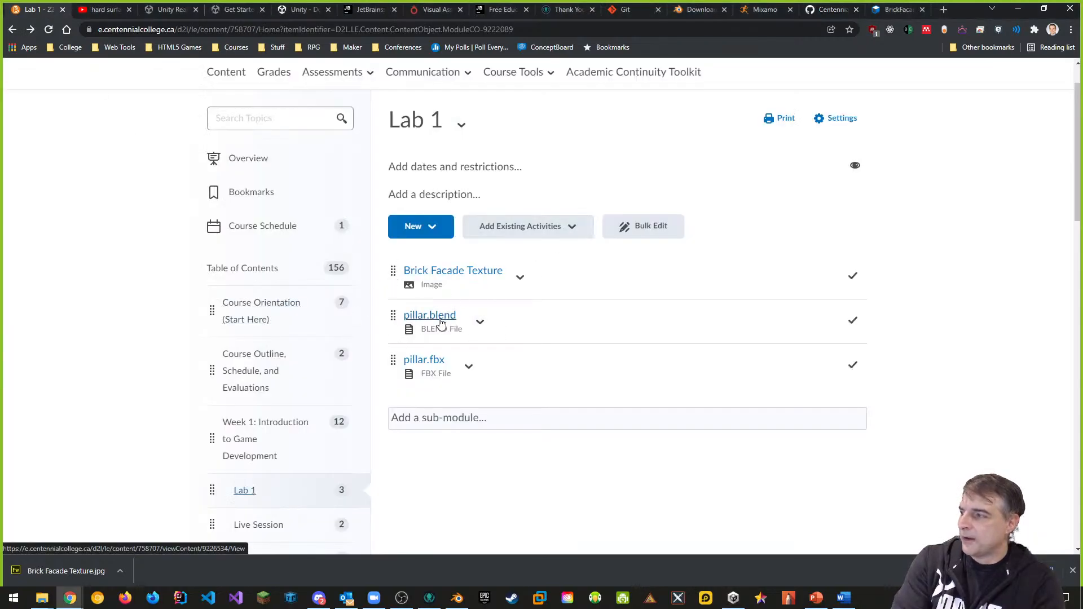
scroll(369, 402, down, 1)
scroll(312, 392, down, 1)
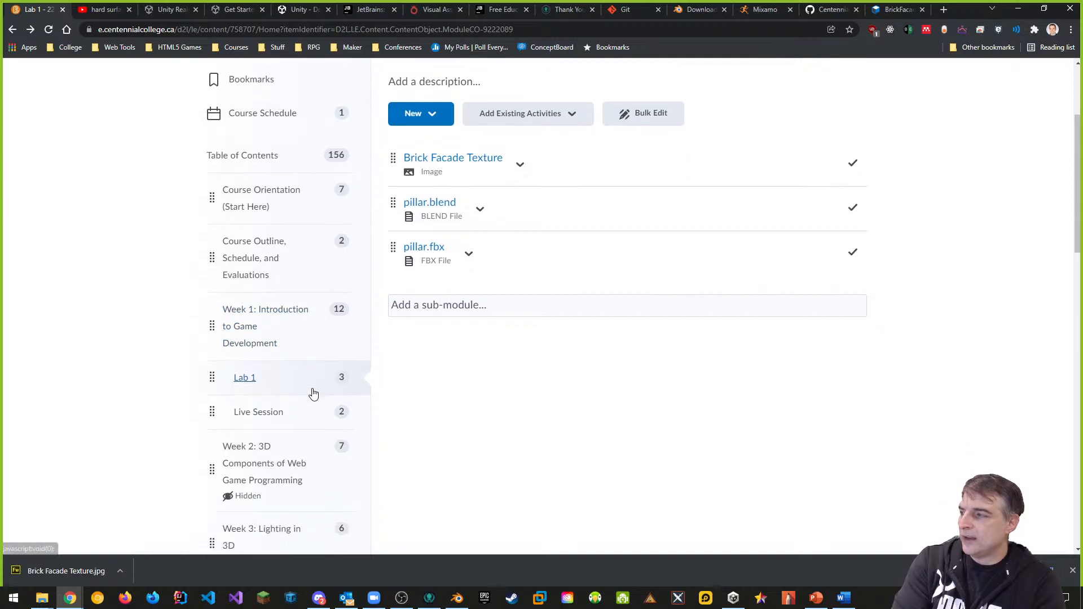
click(266, 316)
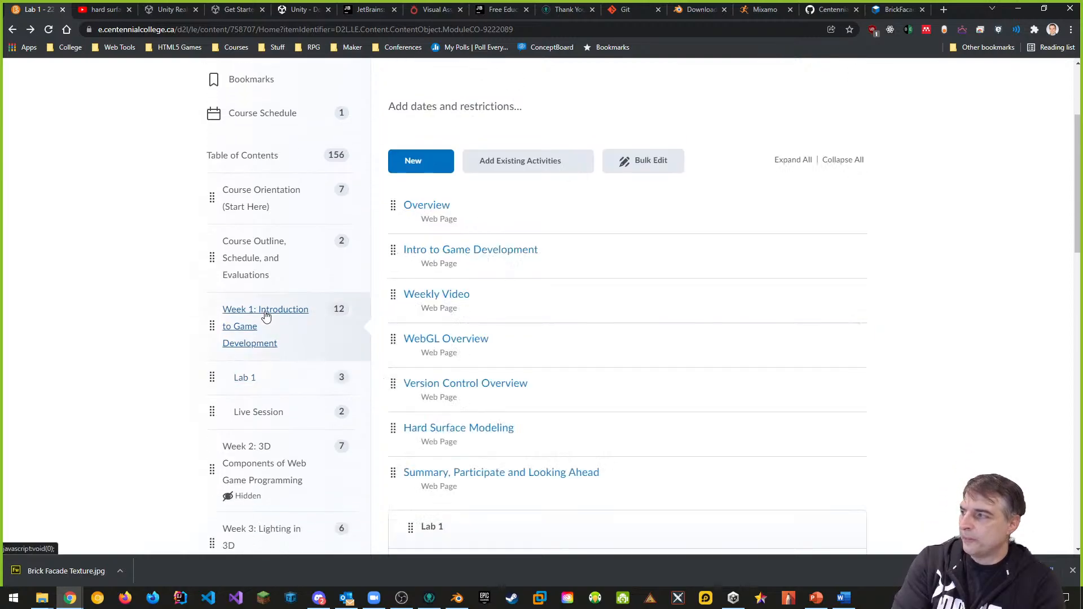
scroll(442, 149, up, 3)
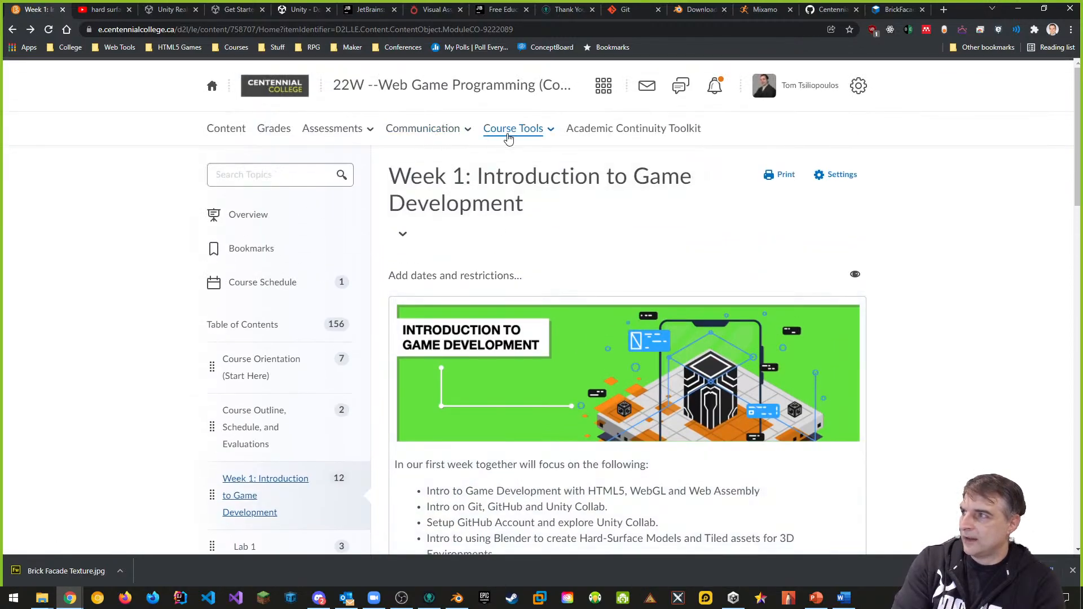
click(416, 135)
click(361, 281)
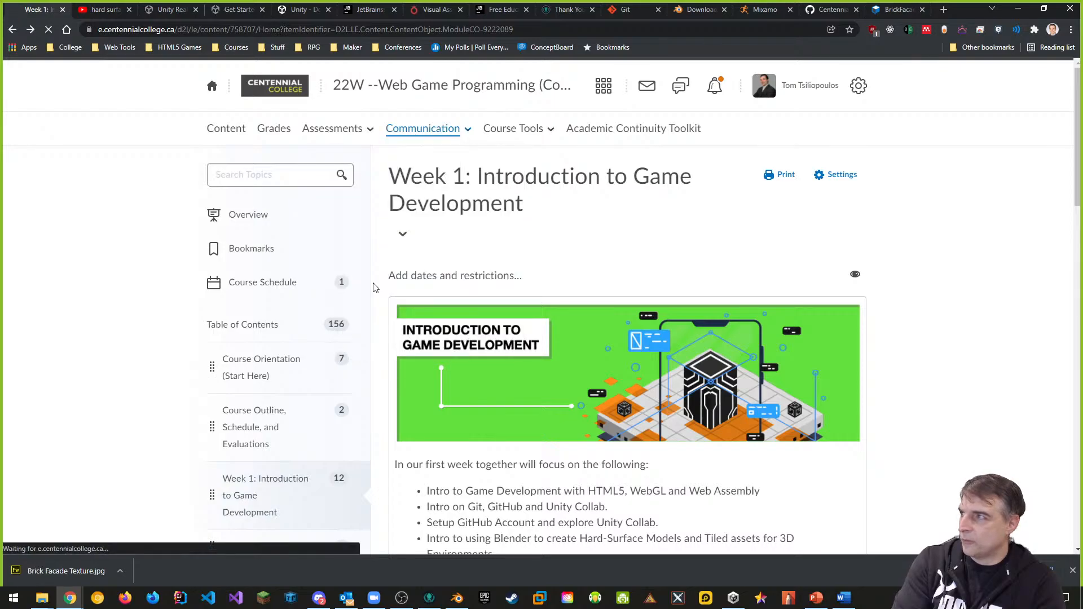
scroll(705, 342, down, 1)
scroll(705, 341, down, 3)
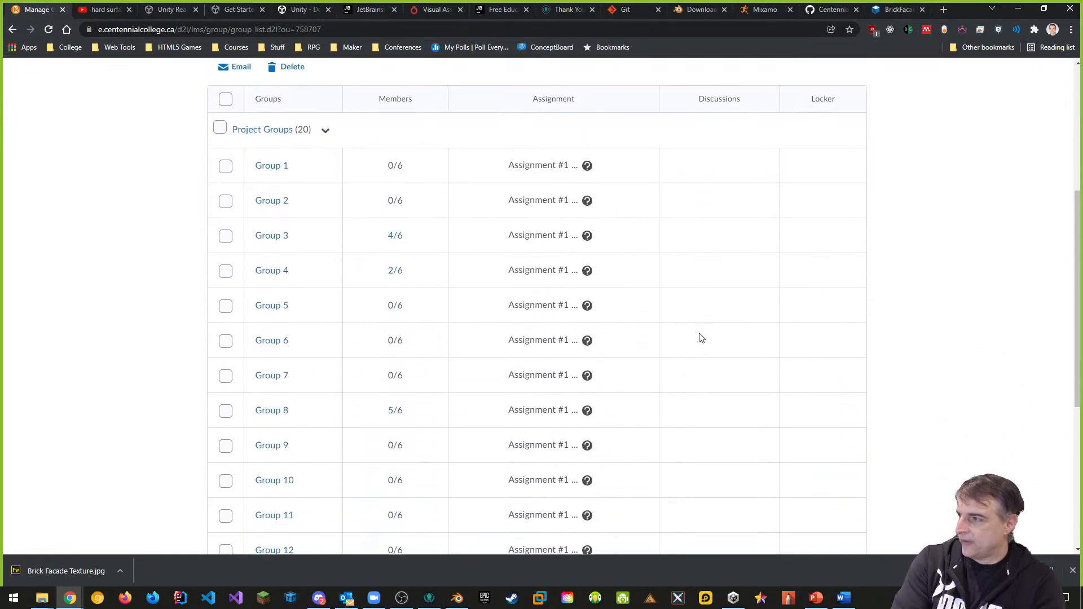
scroll(699, 337, down, 1)
scroll(423, 252, up, 1)
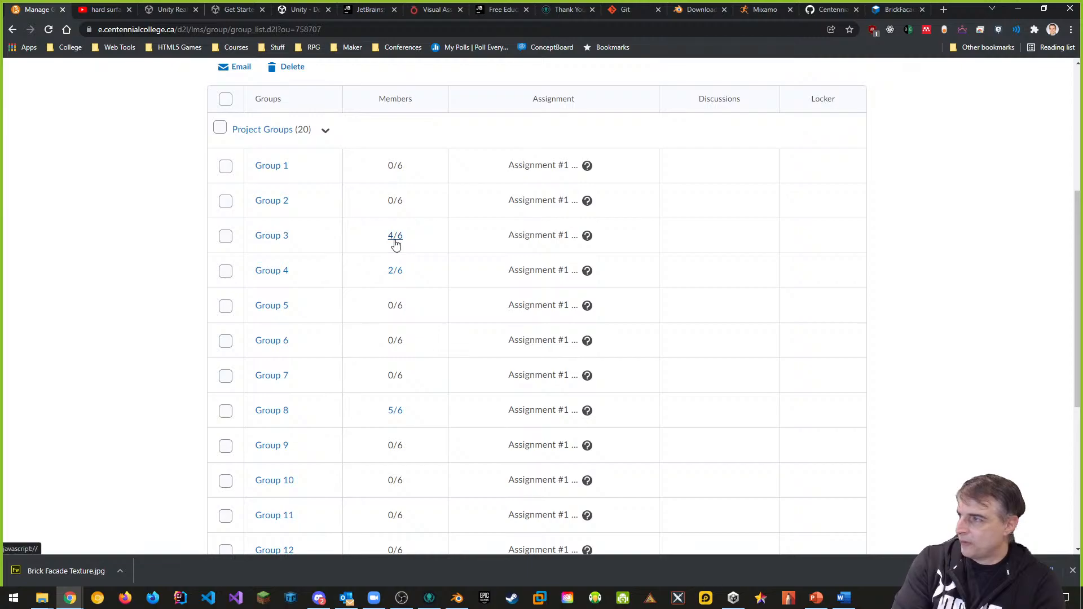
scroll(399, 278, down, 2)
scroll(404, 310, down, 3)
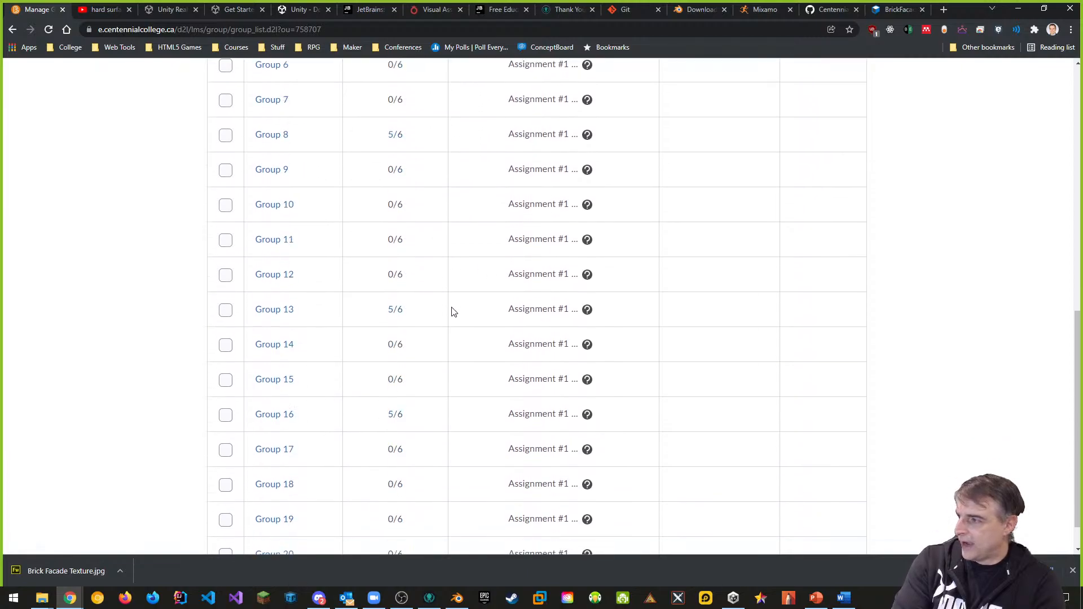
scroll(395, 409, down, 1)
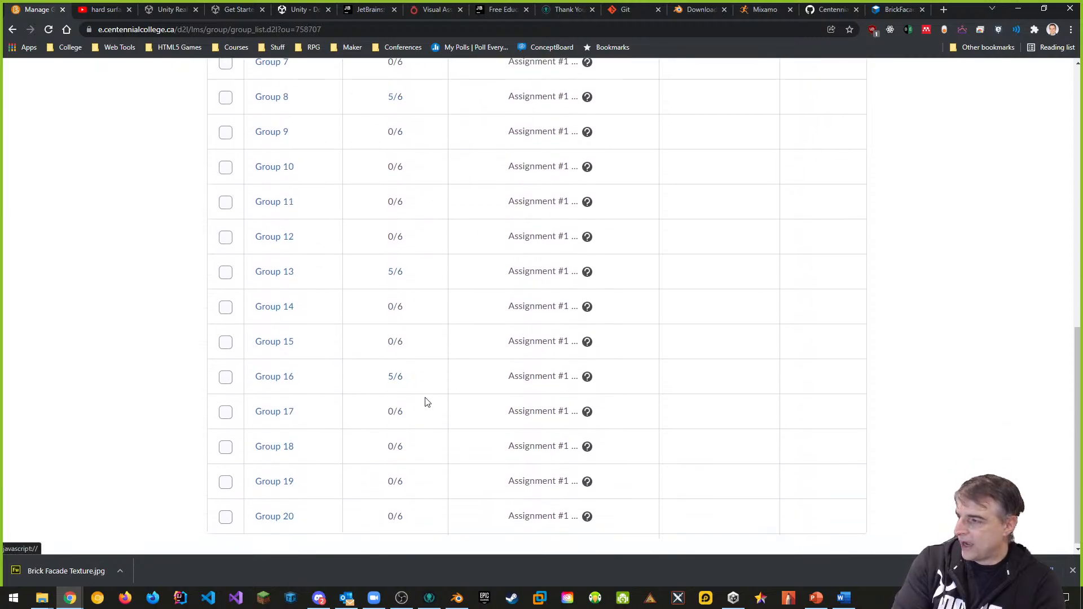
scroll(513, 340, up, 7)
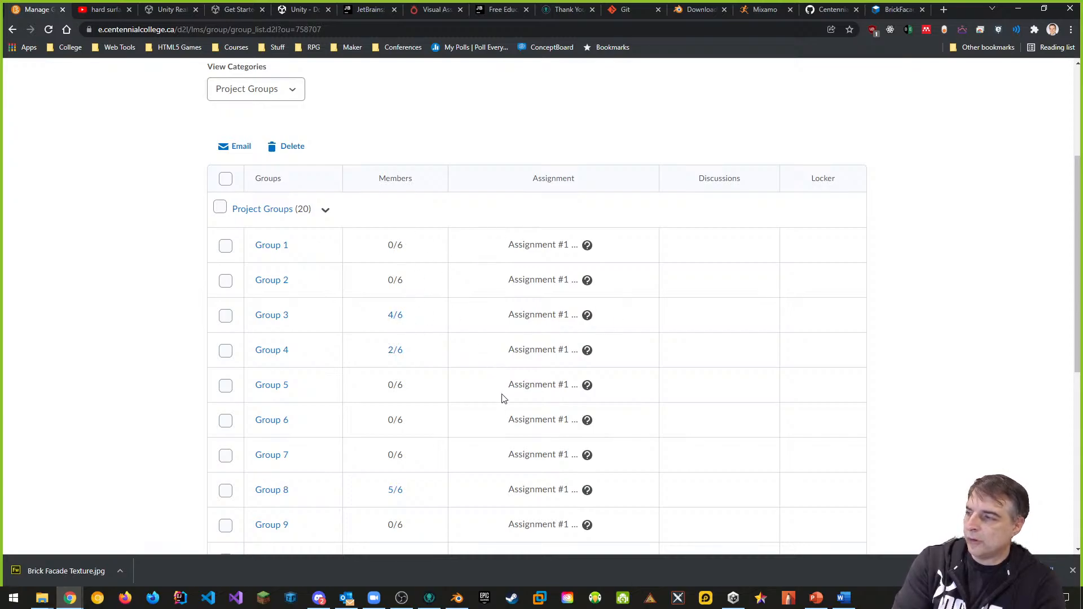
scroll(514, 349, down, 2)
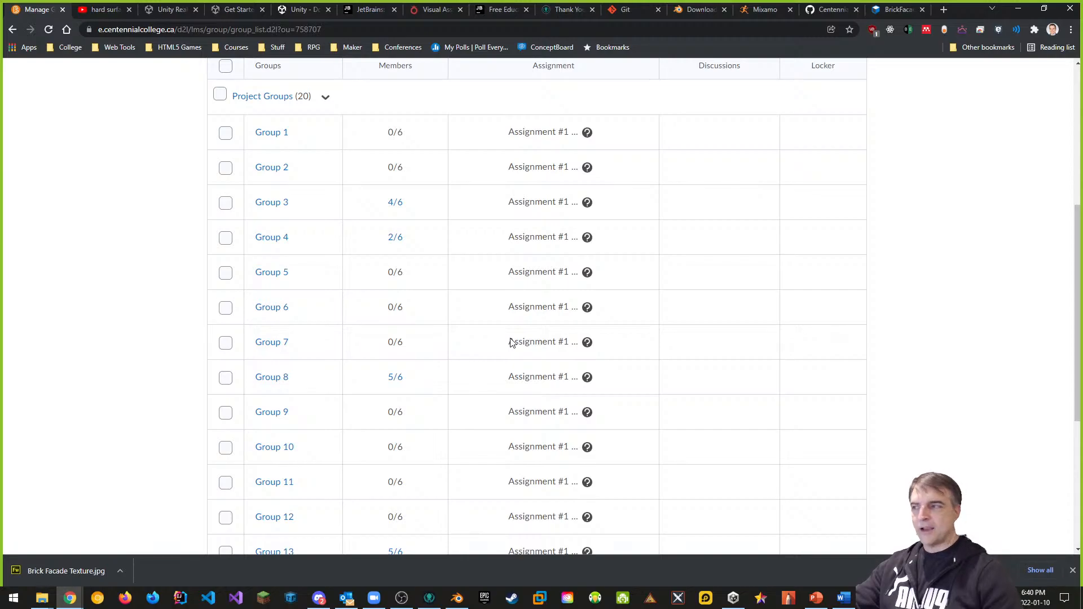
scroll(649, 395, up, 5)
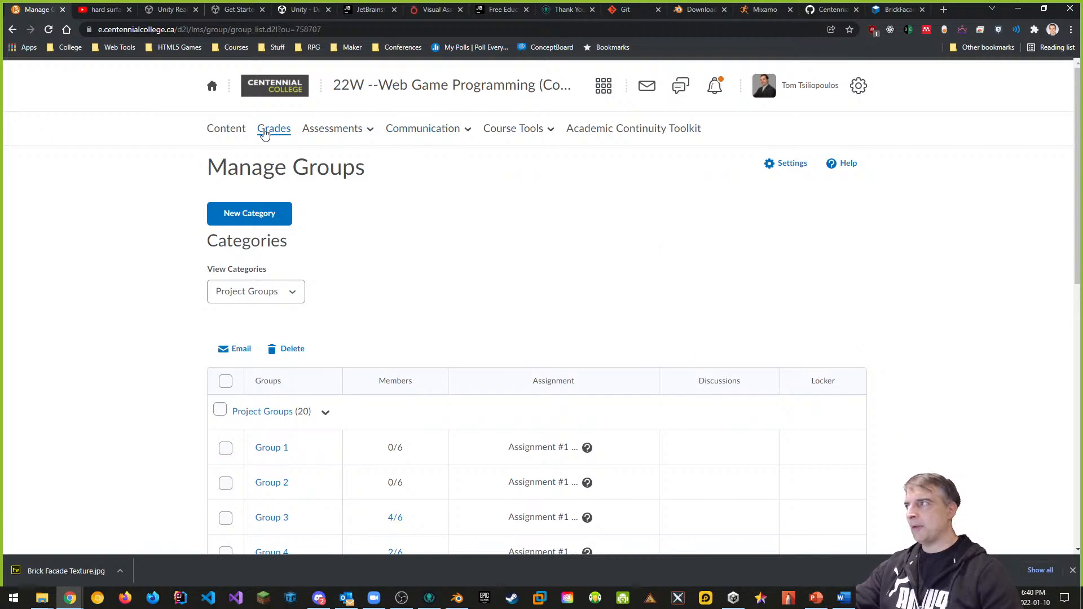
click(237, 135)
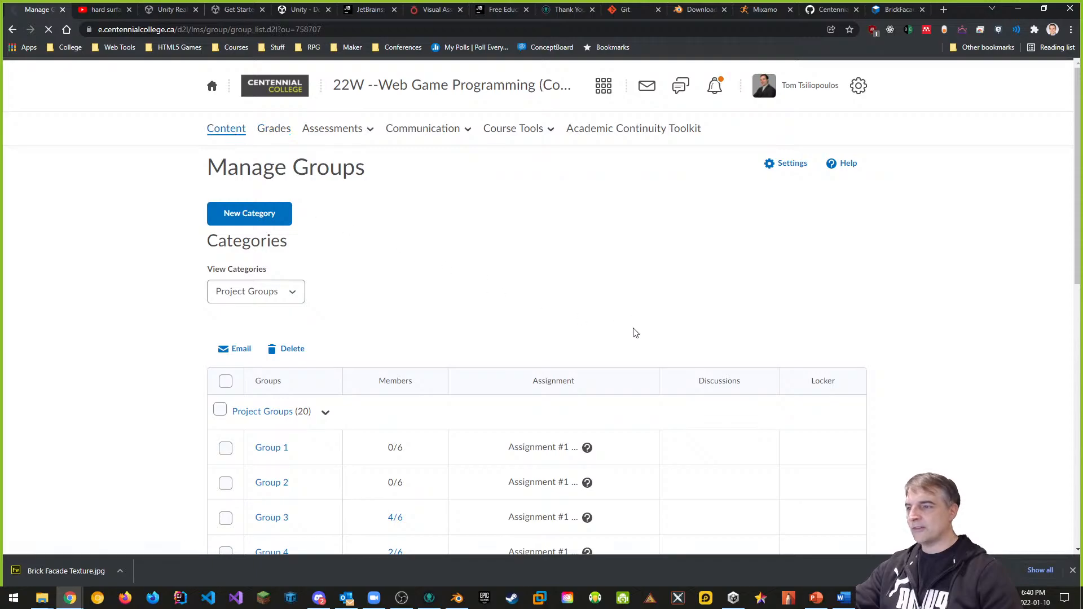